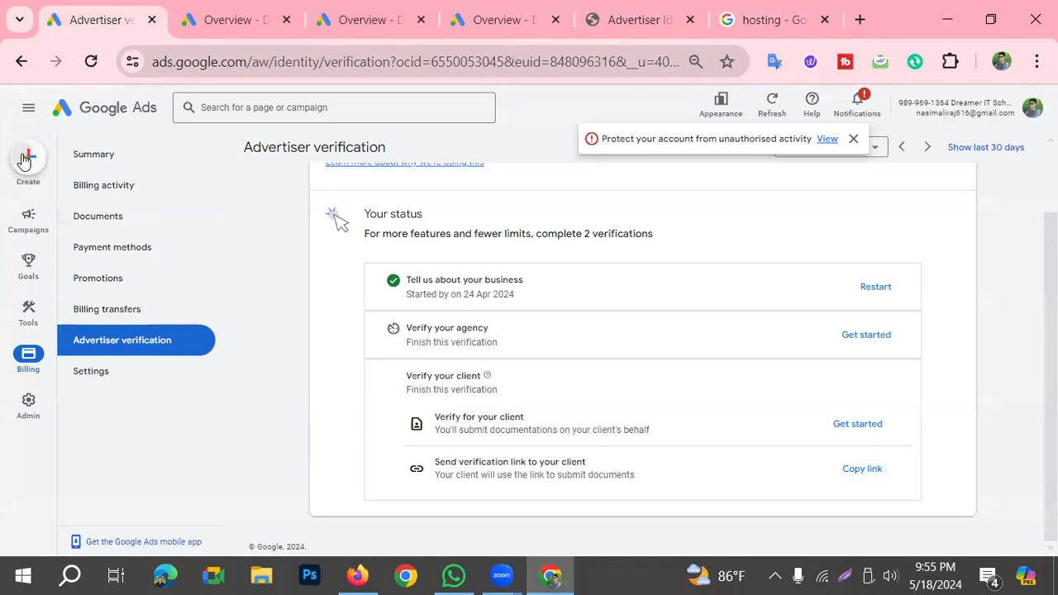
Step: Start a new campaign, choose Leads as its objective, and continue to the campaign type selection
left_click(56, 170)
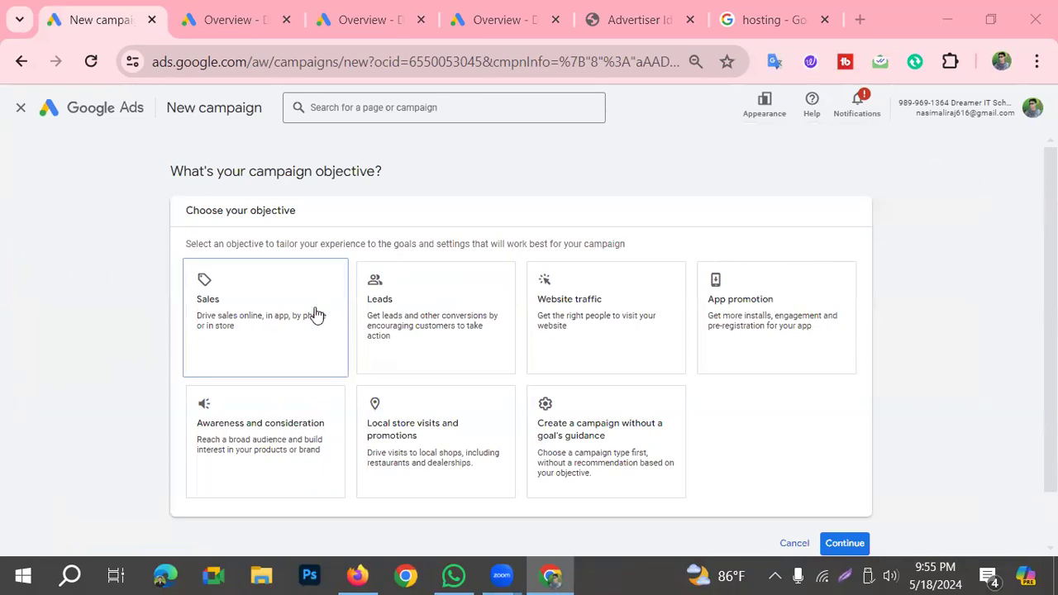
left_click(413, 299)
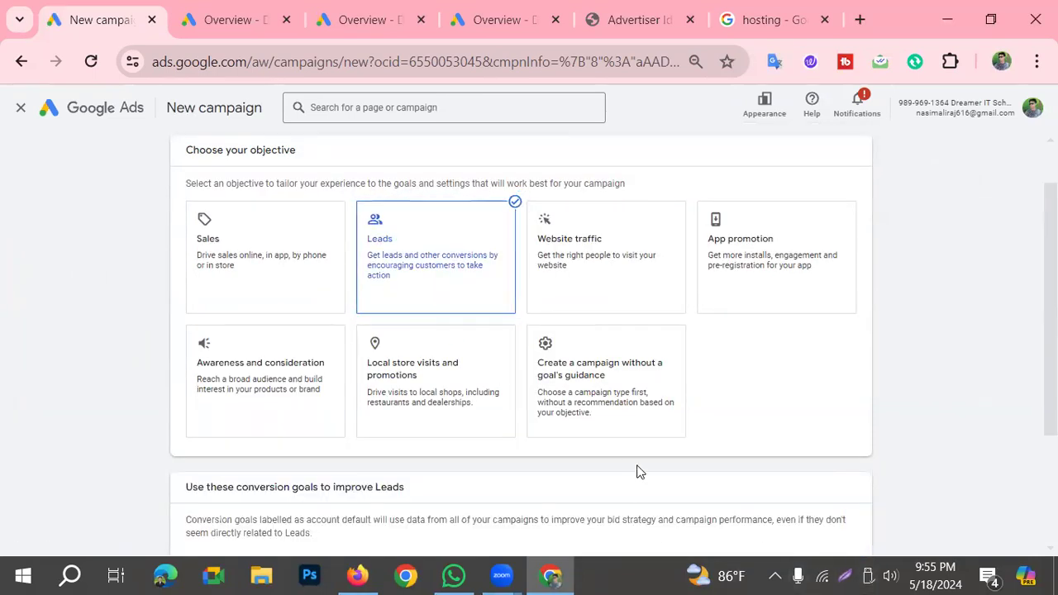
scroll(358, 406, "down", 1)
scroll(460, 542, "down", 1)
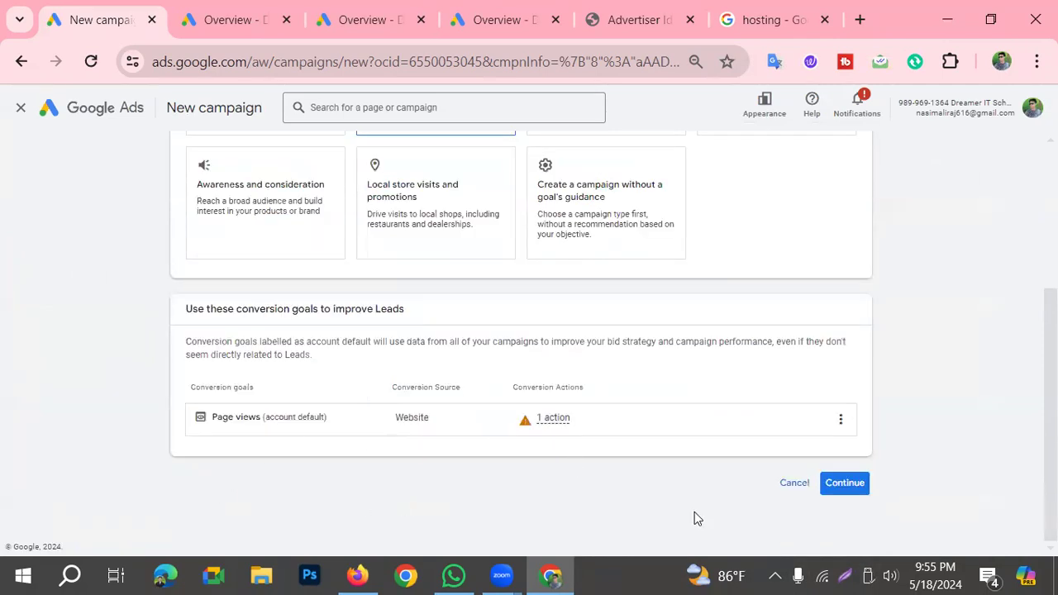
left_click(845, 485)
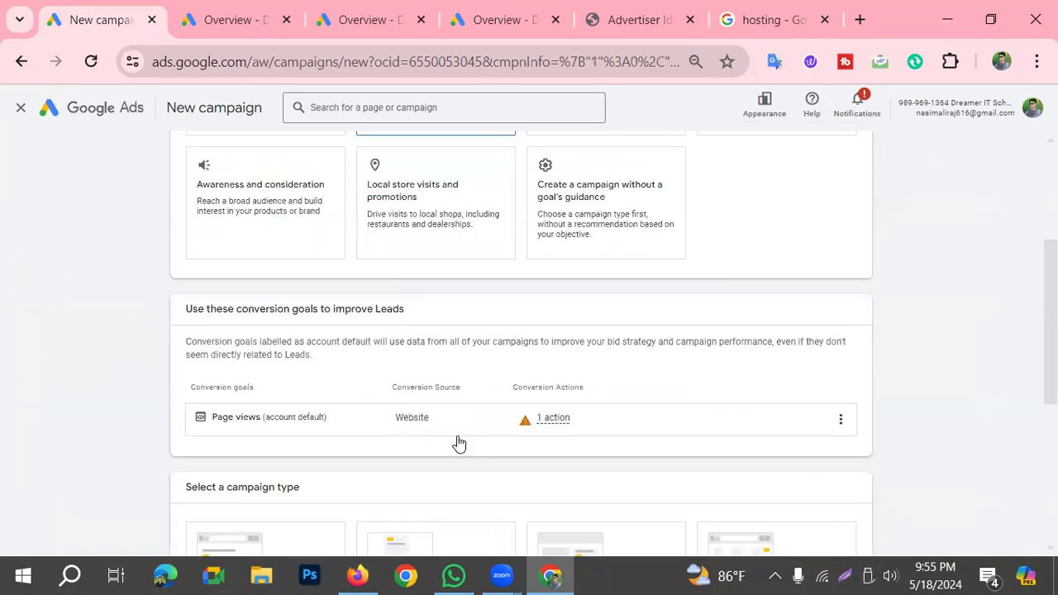
scroll(460, 443, "down", 2)
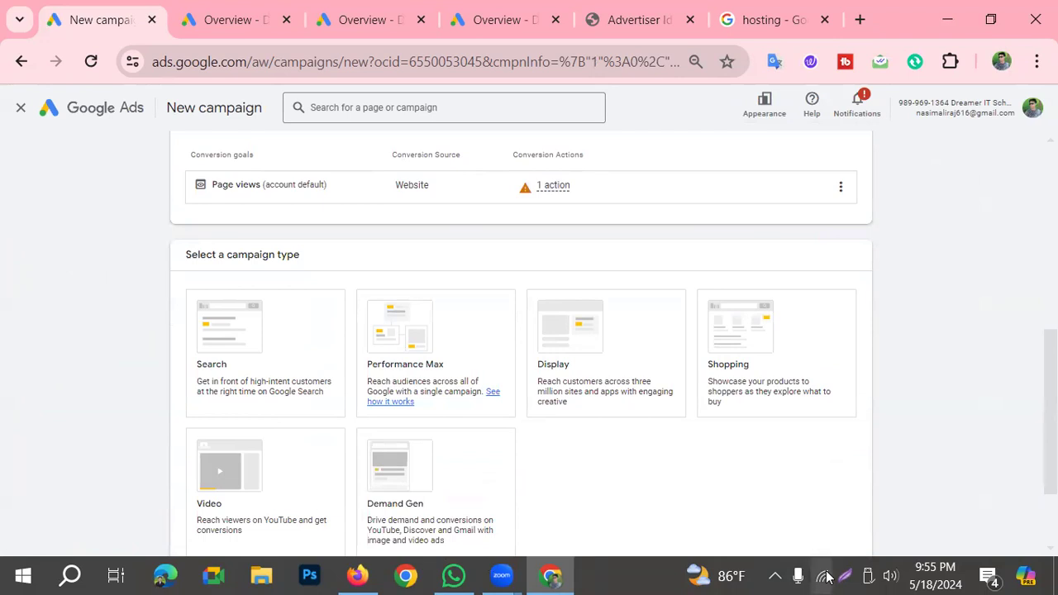
Step: Outline the six campaign types with red rectangles on a screen capture, and discard the capture
left_click(841, 576)
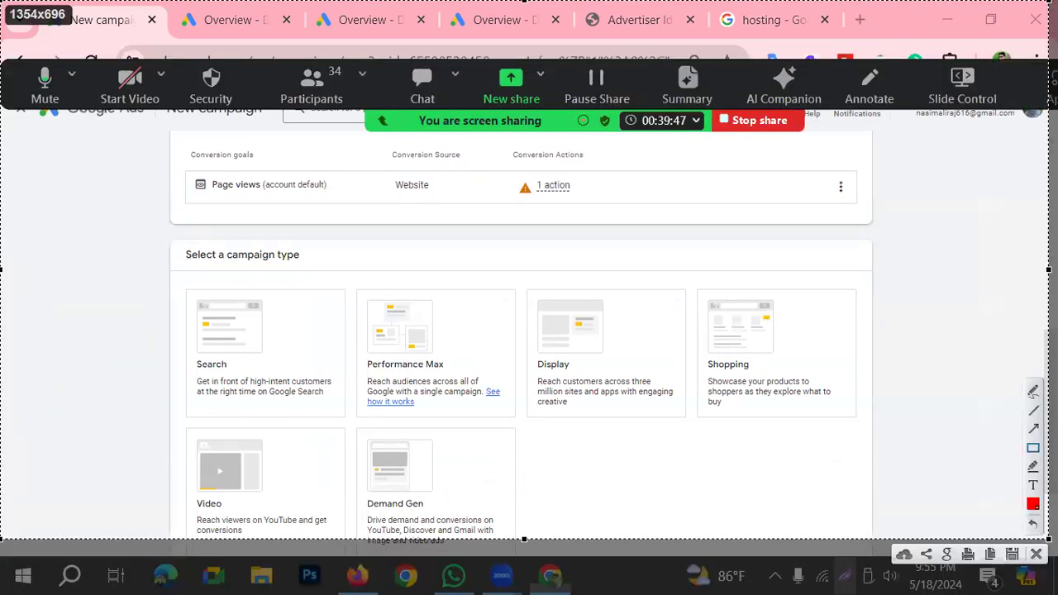
left_click_drag(185, 283, 345, 409)
mouse_move(374, 291)
left_mouse_down()
mouse_move(440, 409)
mouse_move(502, 436)
left_mouse_up()
left_click_drag(516, 315, 687, 449)
mouse_move(674, 288)
left_mouse_down()
mouse_move(793, 443)
mouse_move(817, 454)
left_mouse_up()
left_click_drag(136, 445, 342, 555)
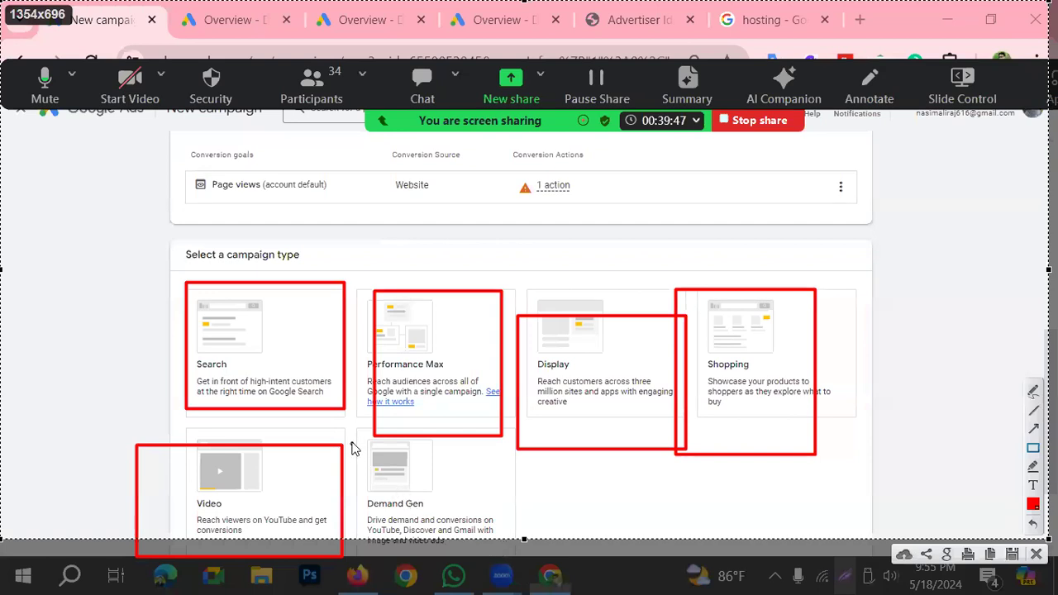
mouse_move(344, 439)
left_mouse_down()
mouse_move(520, 557)
mouse_move(506, 536)
left_mouse_up()
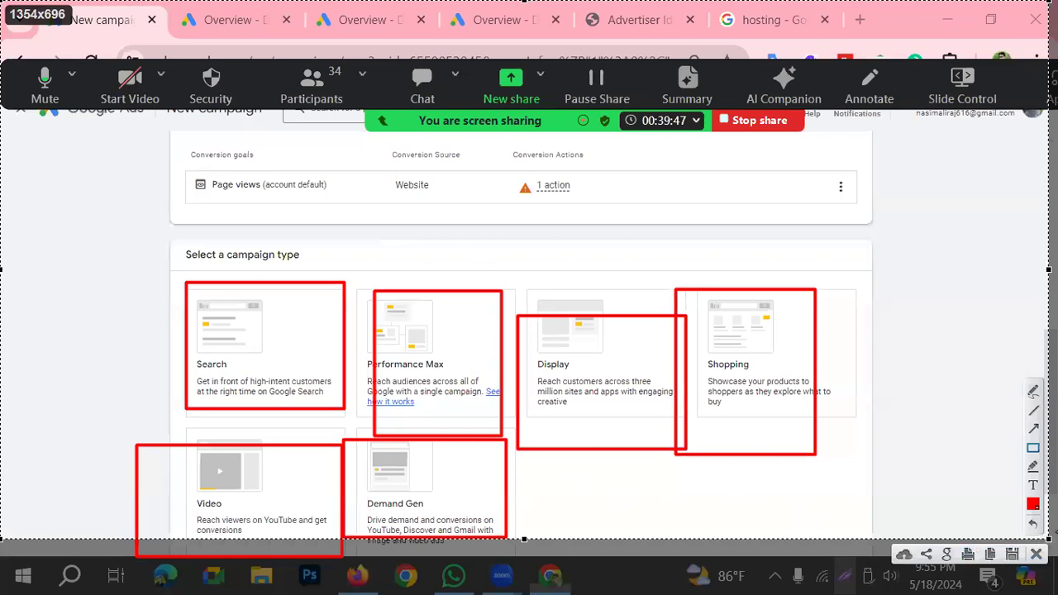
key("Escape")
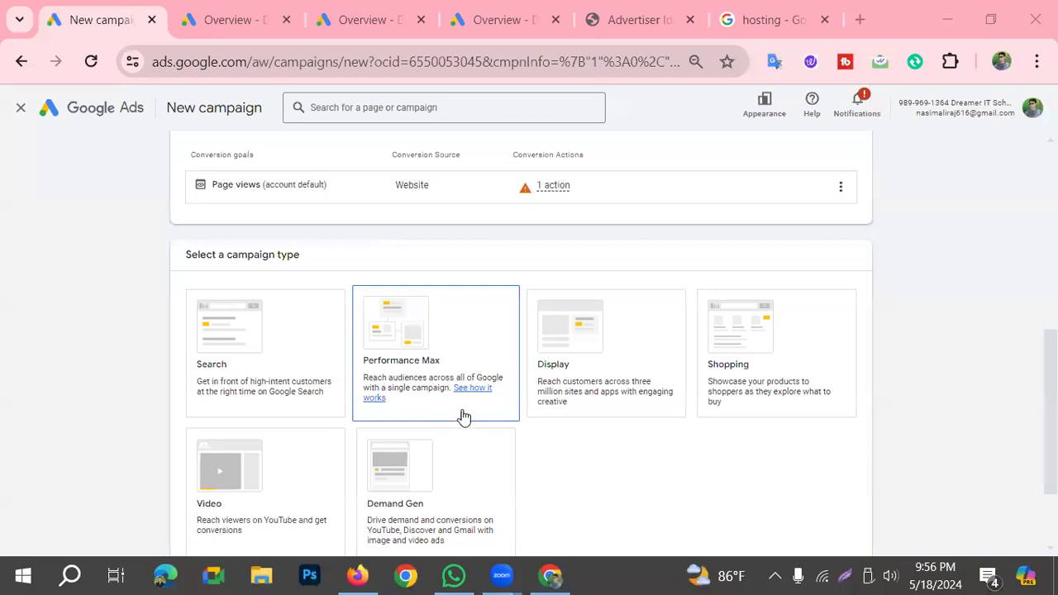
Step: Choose Display as the campaign type and activate the business website field
scroll(578, 461, "down", 1)
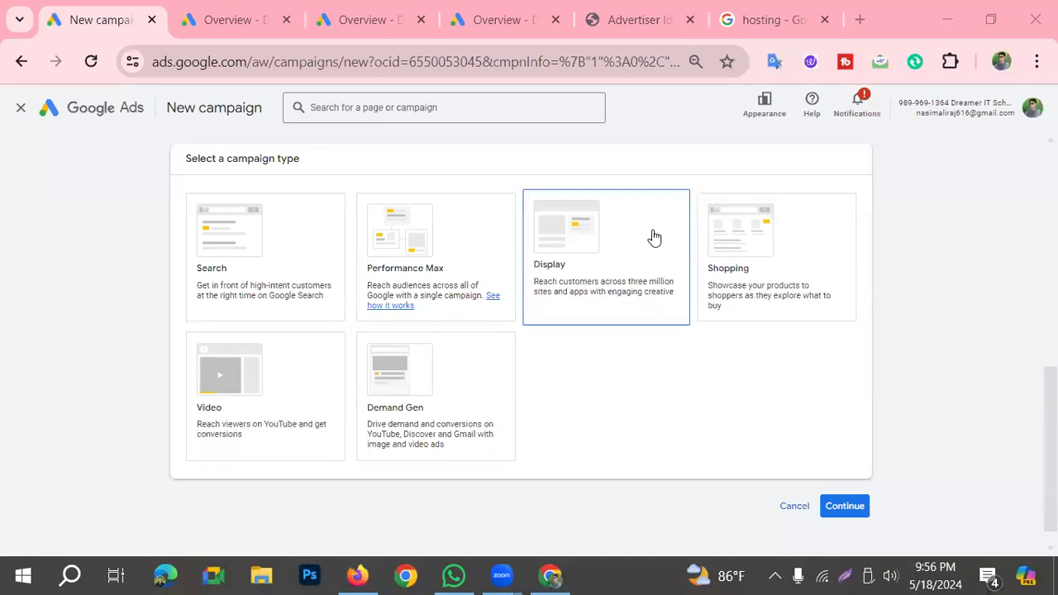
left_click(636, 316)
left_click(240, 517)
left_click(952, 55)
left_click(1002, 61)
scroll(860, 463, "down", 3)
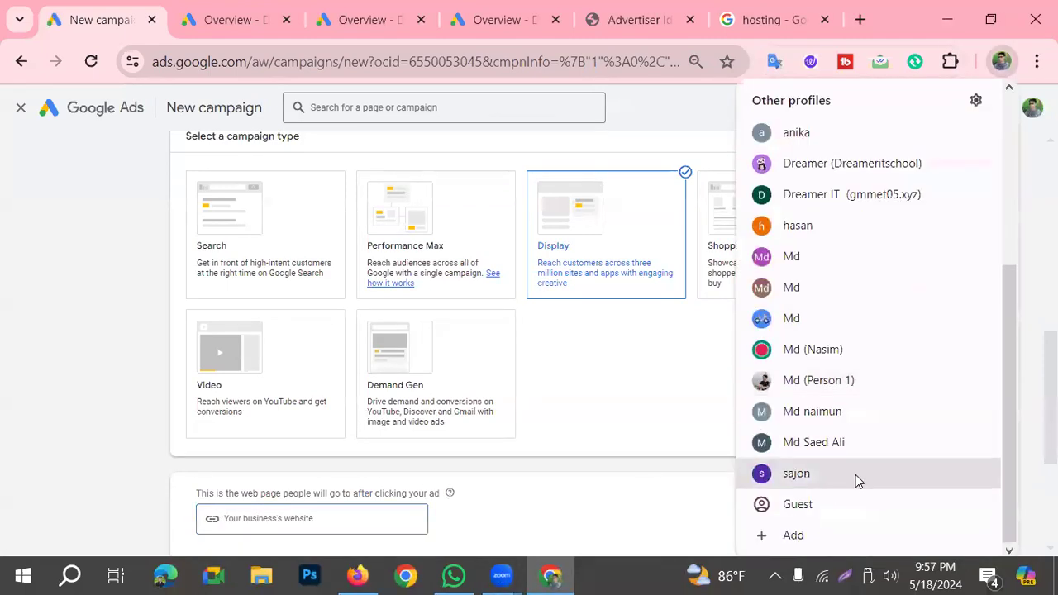
left_click(843, 424)
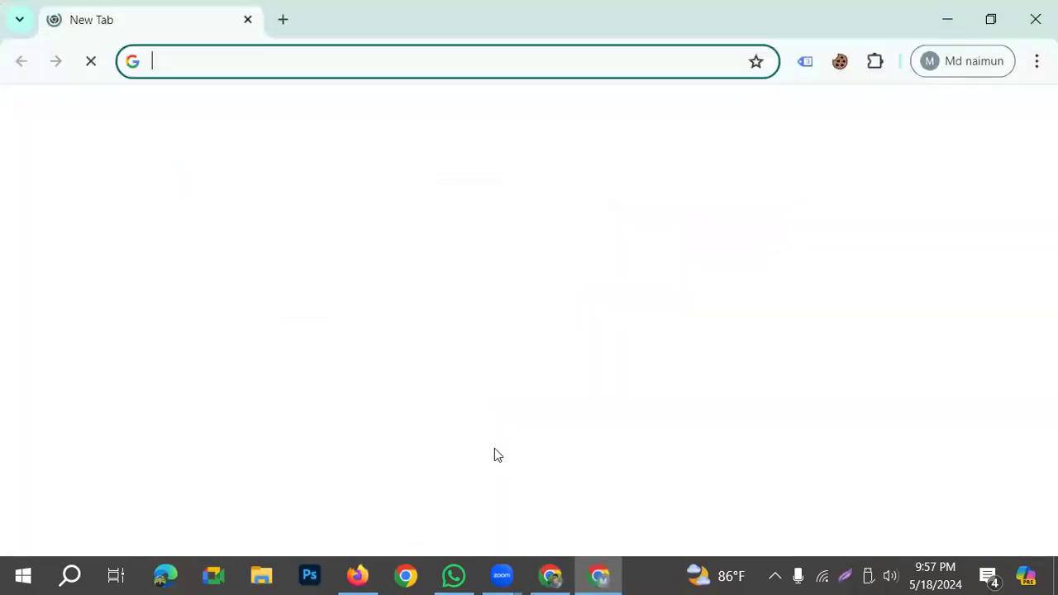
left_click(645, 460)
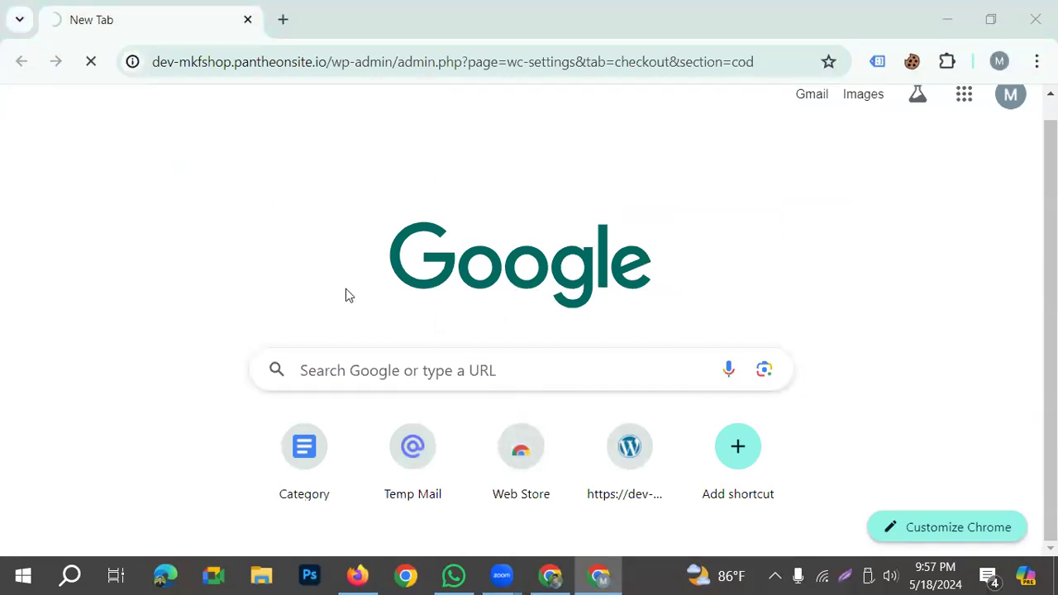
left_click_drag(329, 62, 140, 62)
key("ctrl+c")
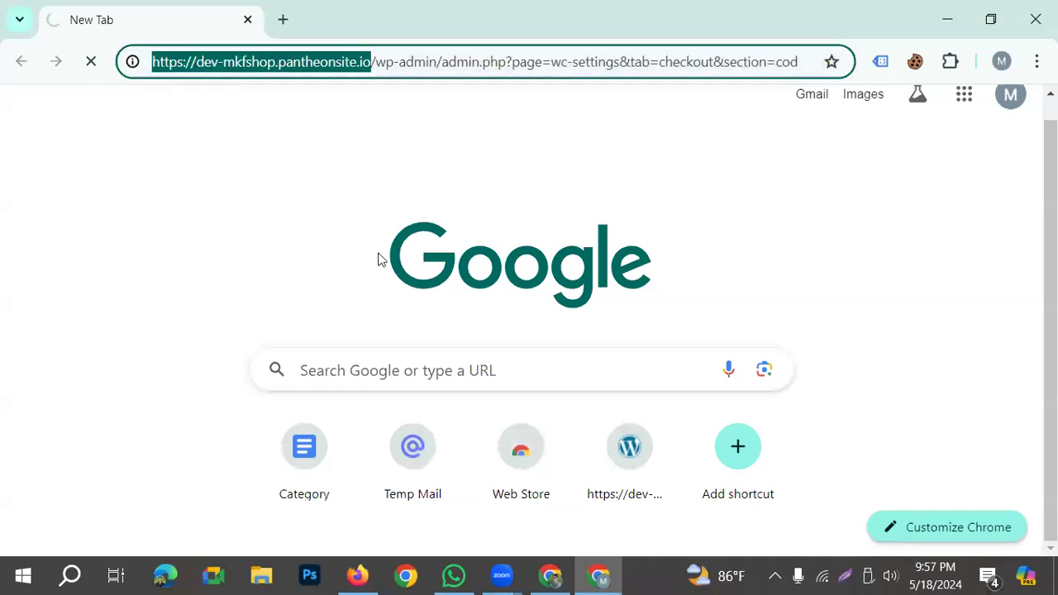
left_click(569, 577)
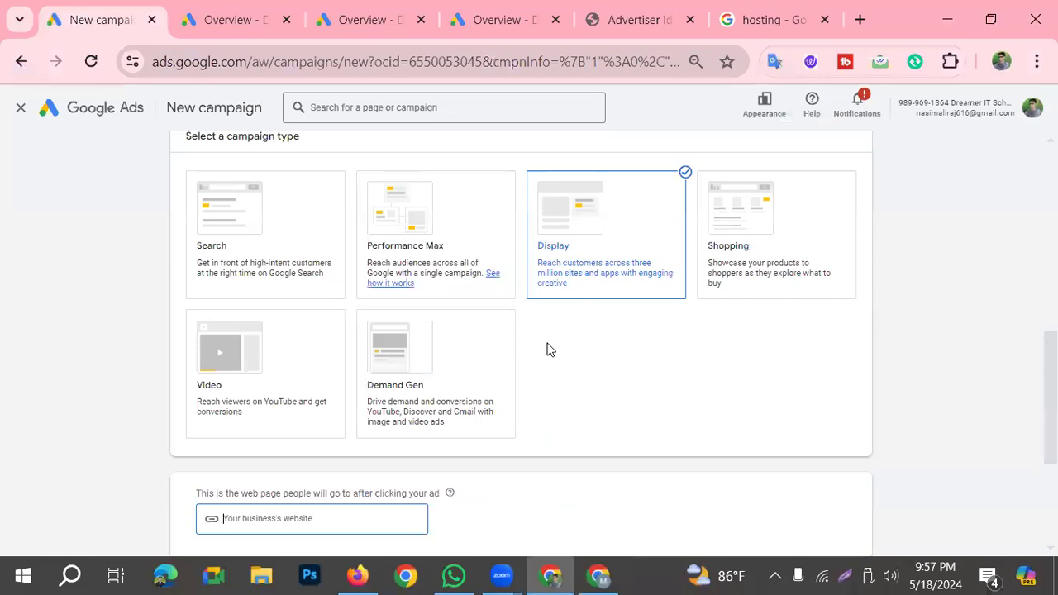
key("ctrl+v")
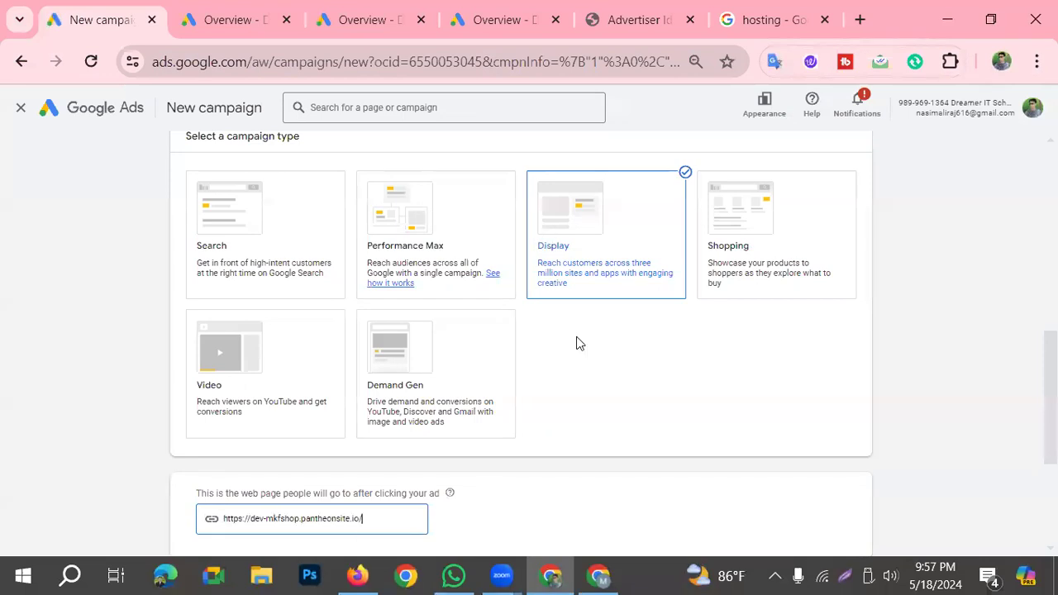
scroll(559, 481, "down", 2)
left_click(293, 461)
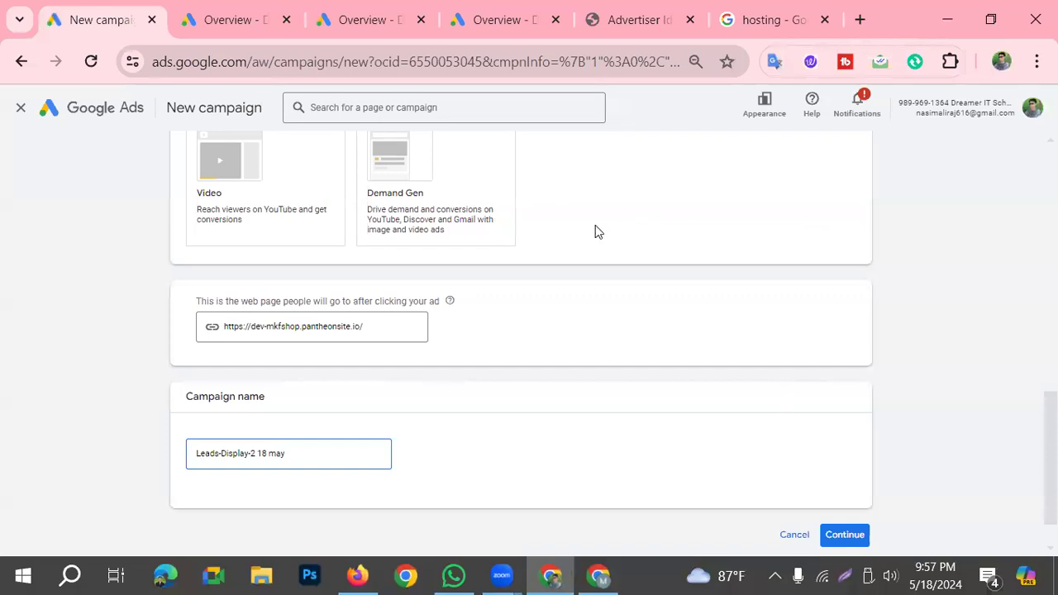
left_click(852, 533)
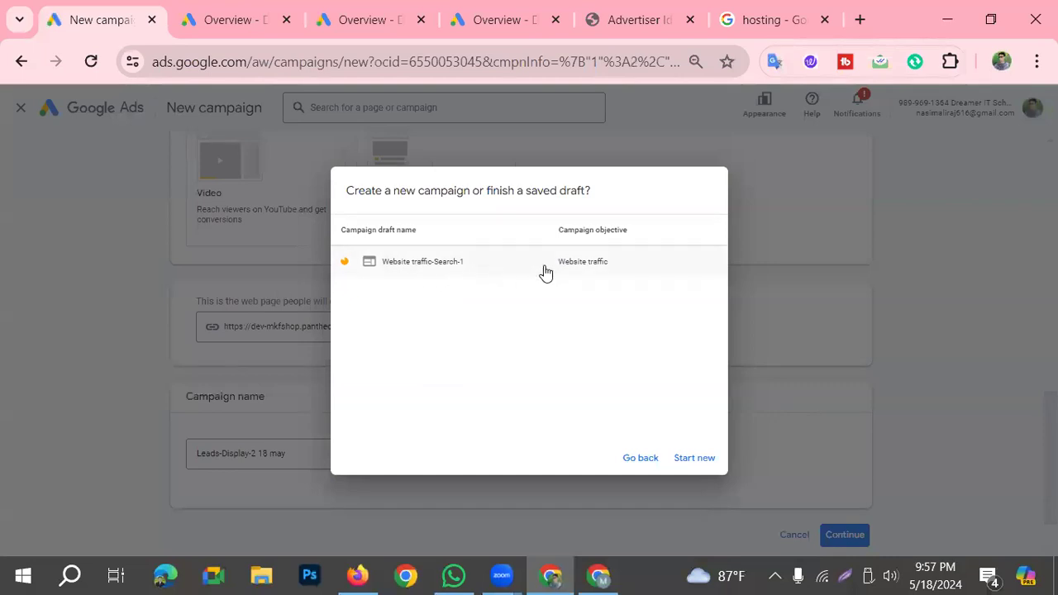
Step: Open the saved draft Website traffic-Search-1 and review its location and language settings
left_click(529, 271)
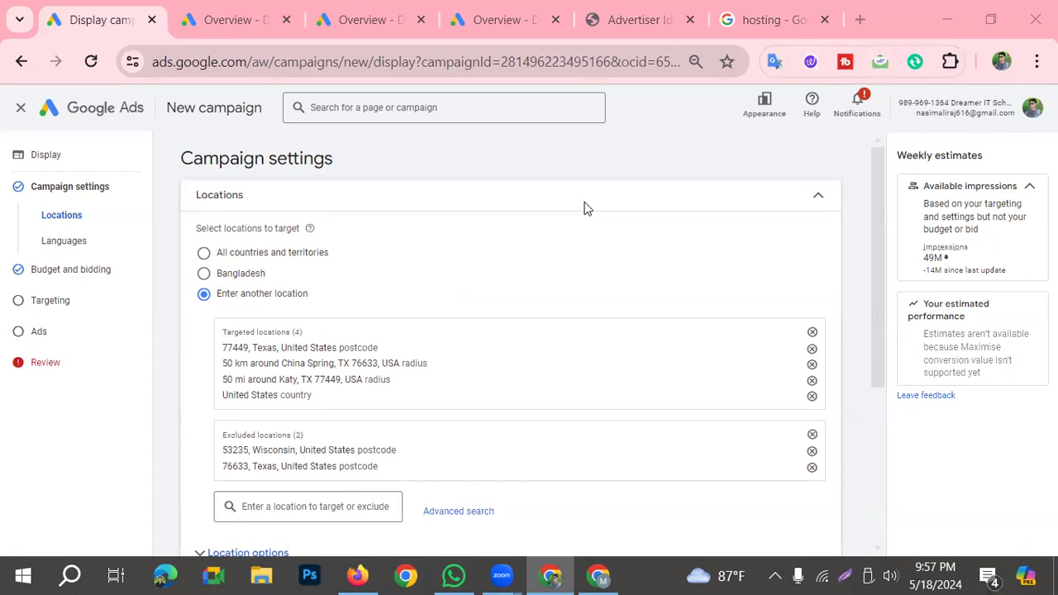
scroll(389, 364, "down", 1)
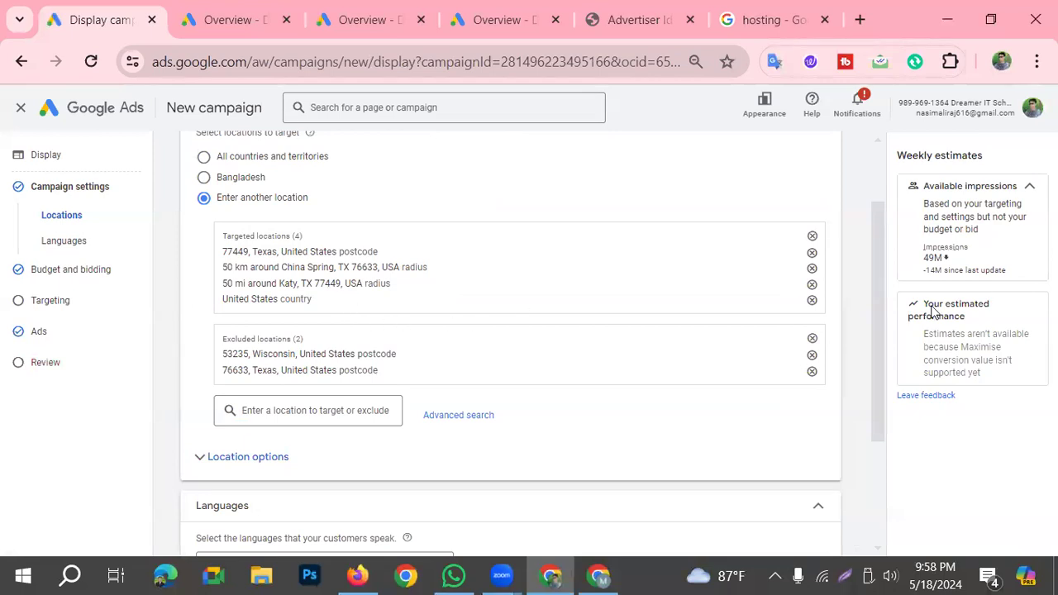
scroll(709, 469, "up", 2)
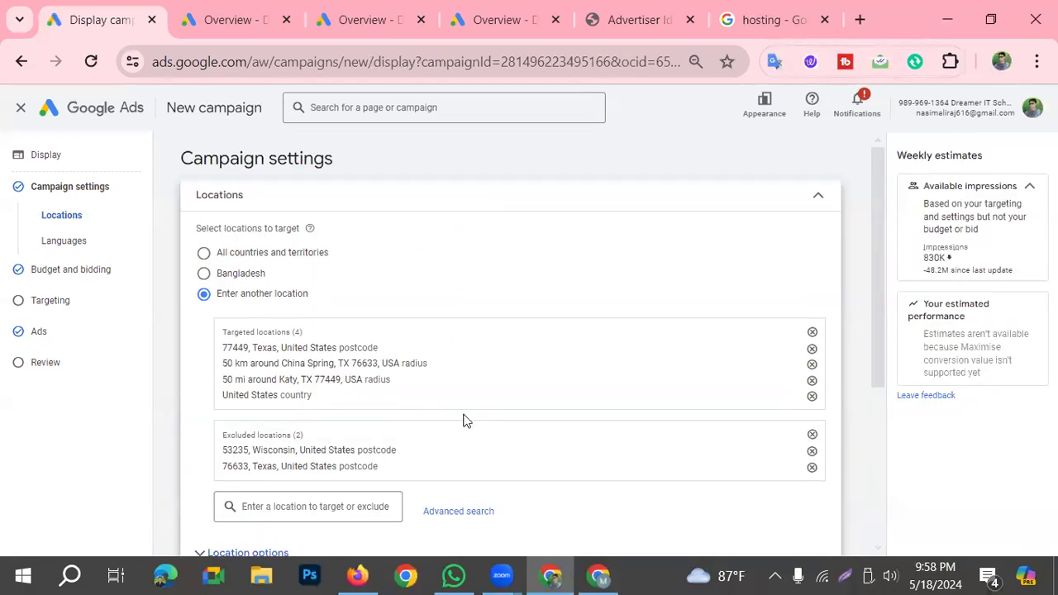
scroll(433, 418, "down", 1)
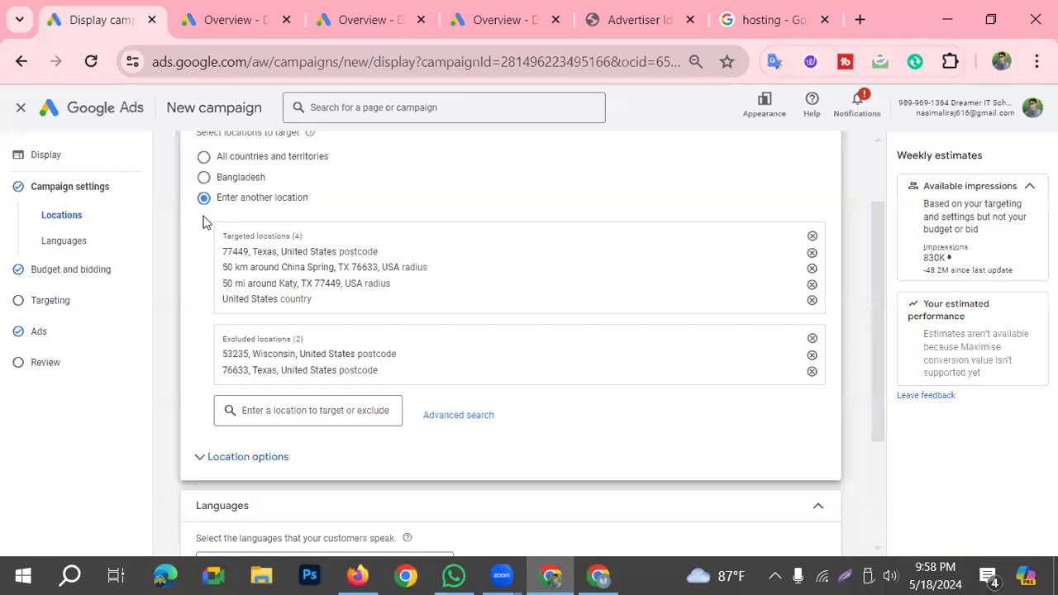
scroll(339, 413, "down", 2)
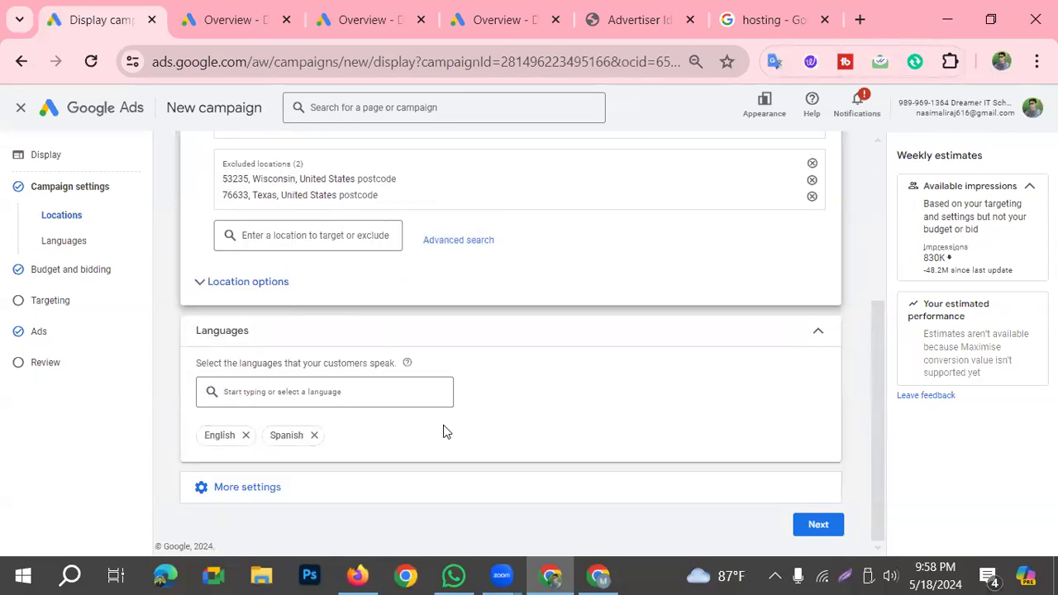
scroll(515, 243, "up", 2)
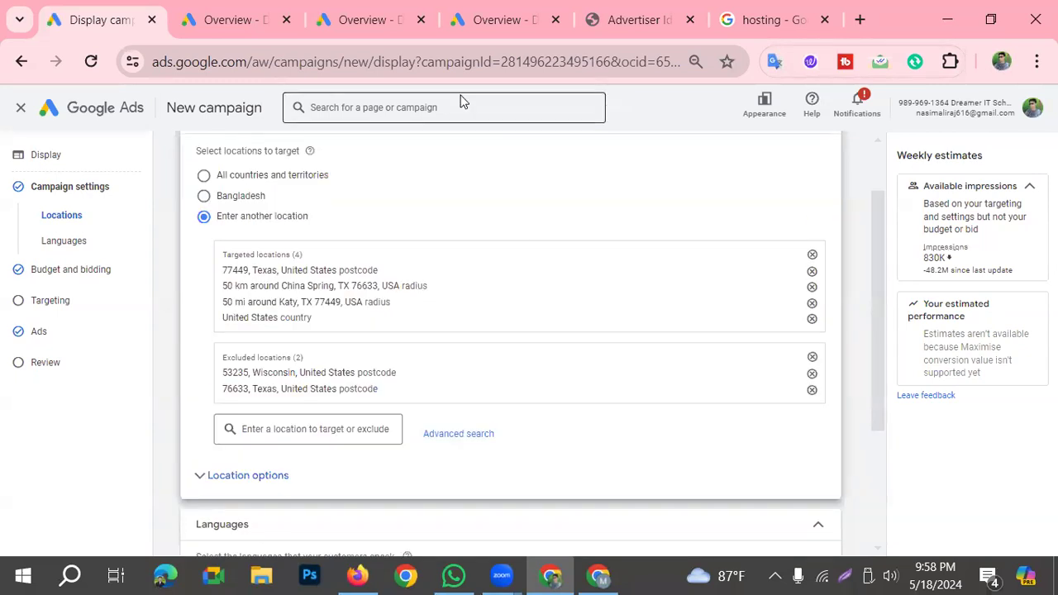
Step: Leave the draft for the account overview and start a new campaign from there
left_click(21, 61)
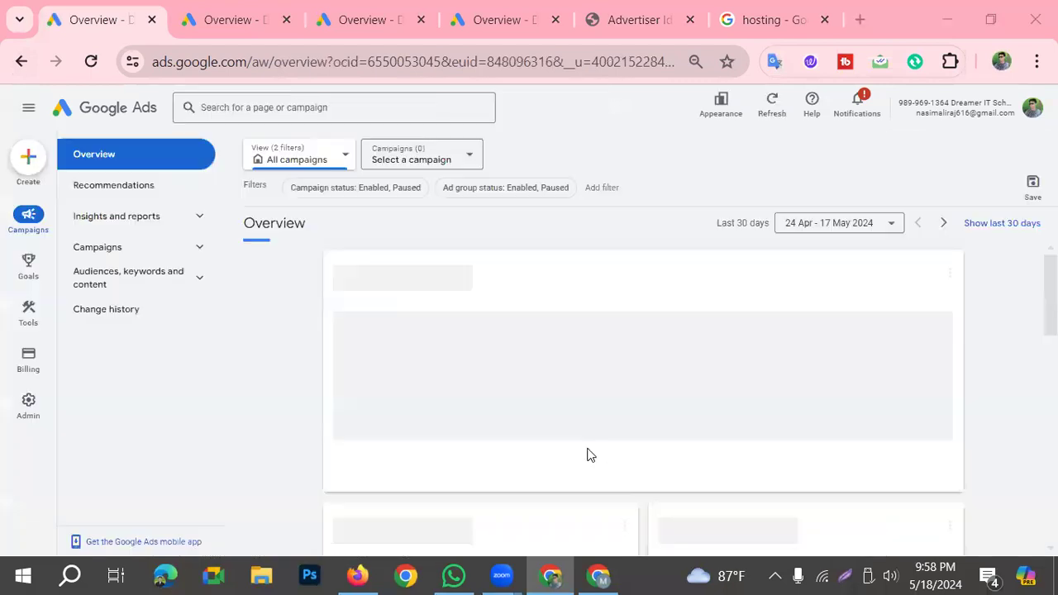
scroll(503, 459, "down", 1)
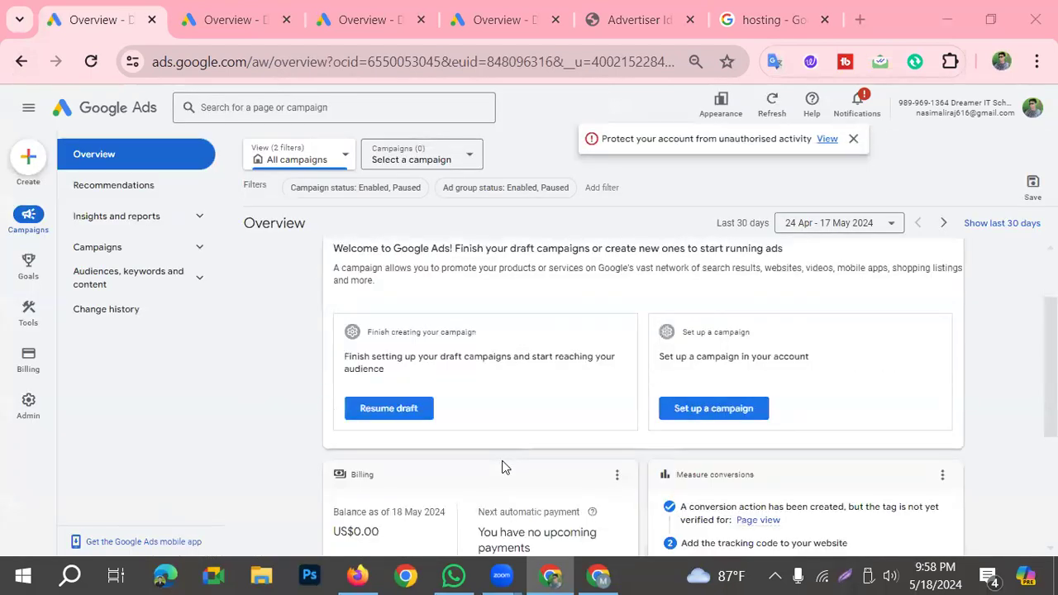
scroll(505, 462, "down", 1)
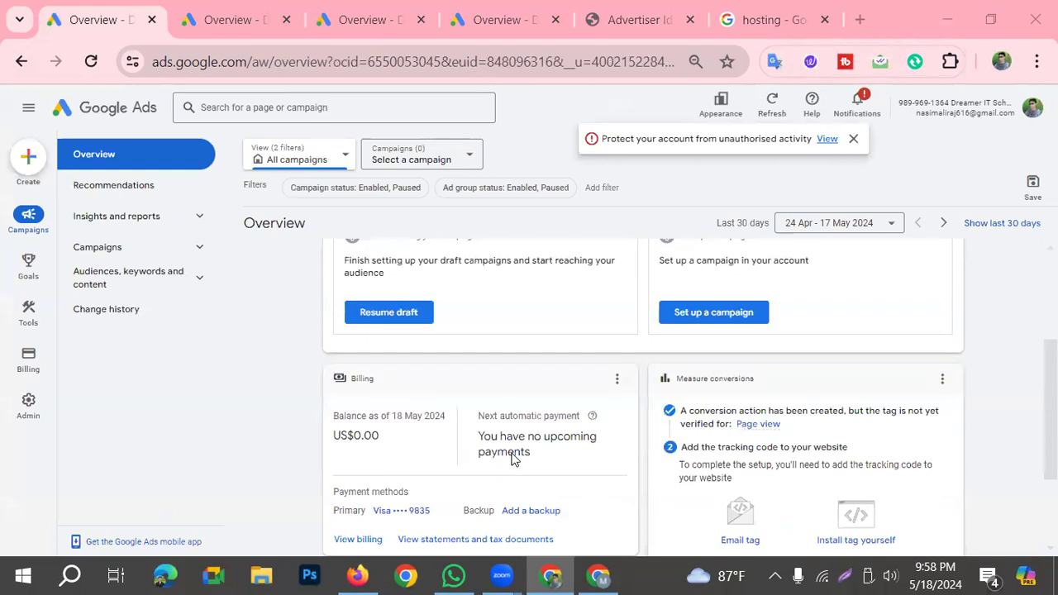
scroll(511, 459, "up", 1)
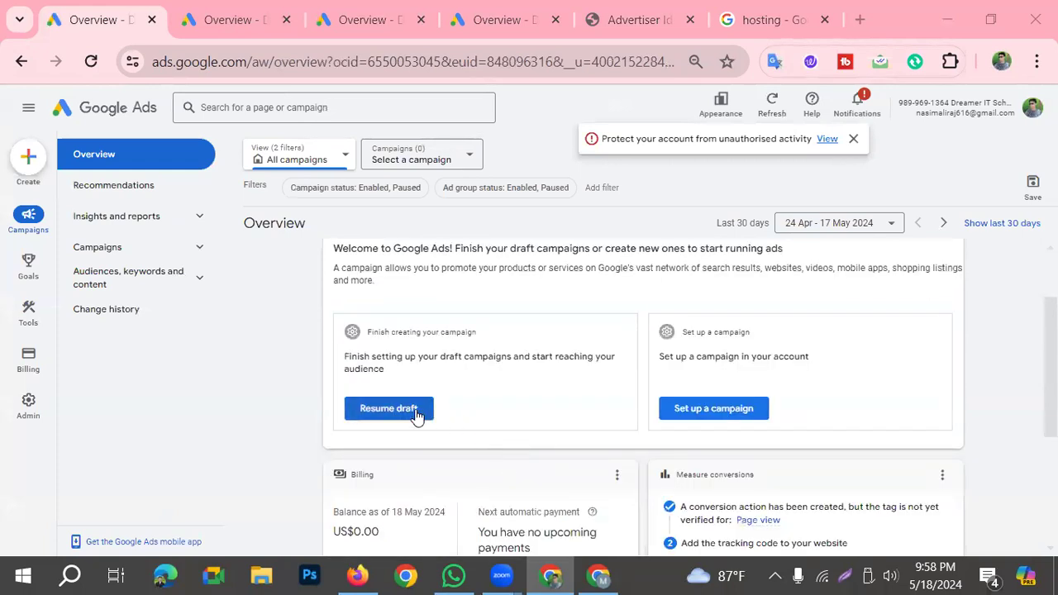
scroll(417, 420, "up", 1)
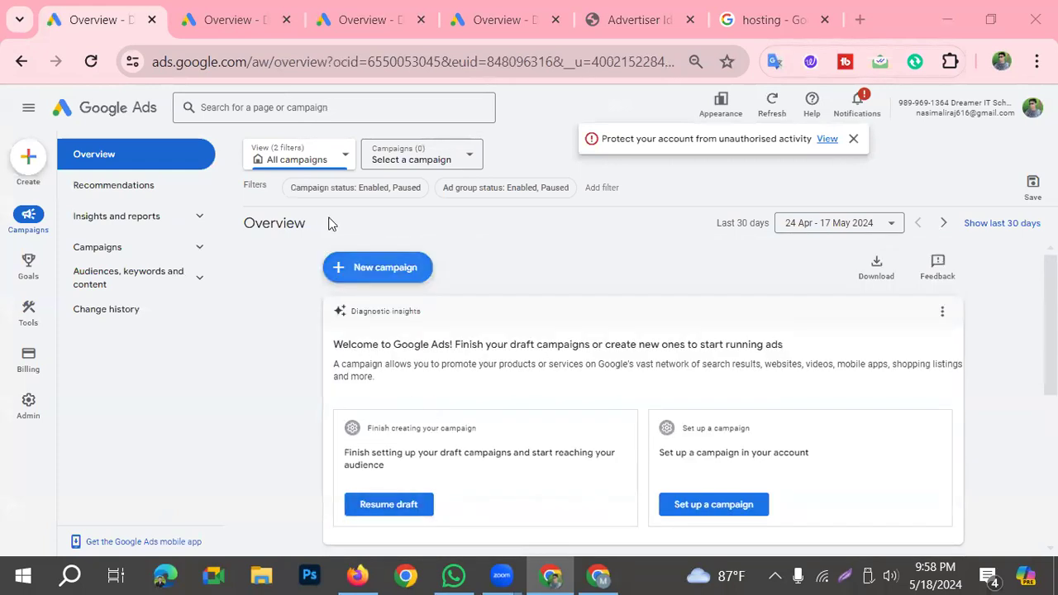
left_click(364, 277)
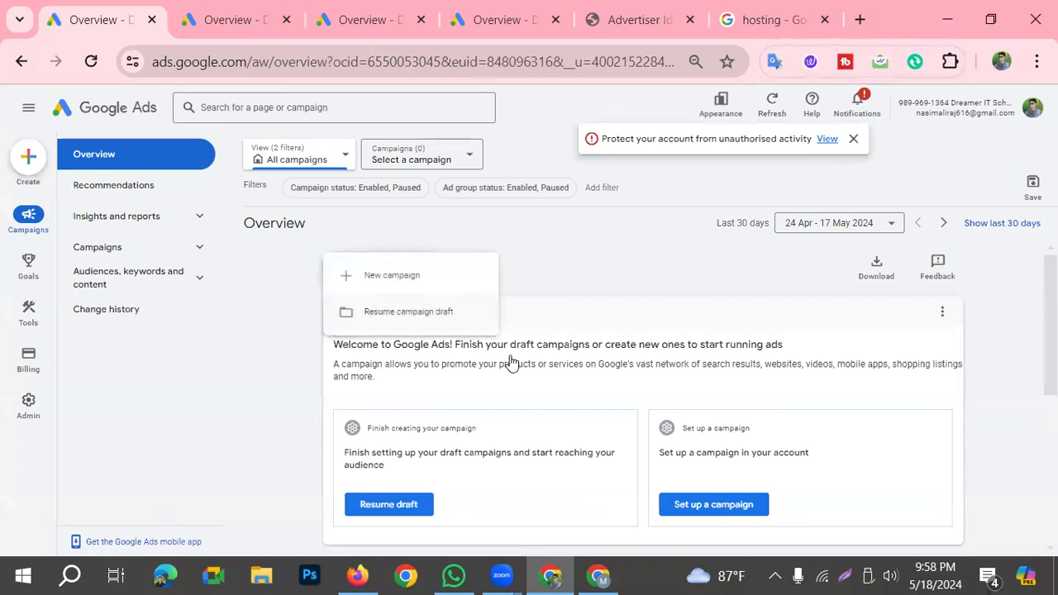
left_click(418, 282)
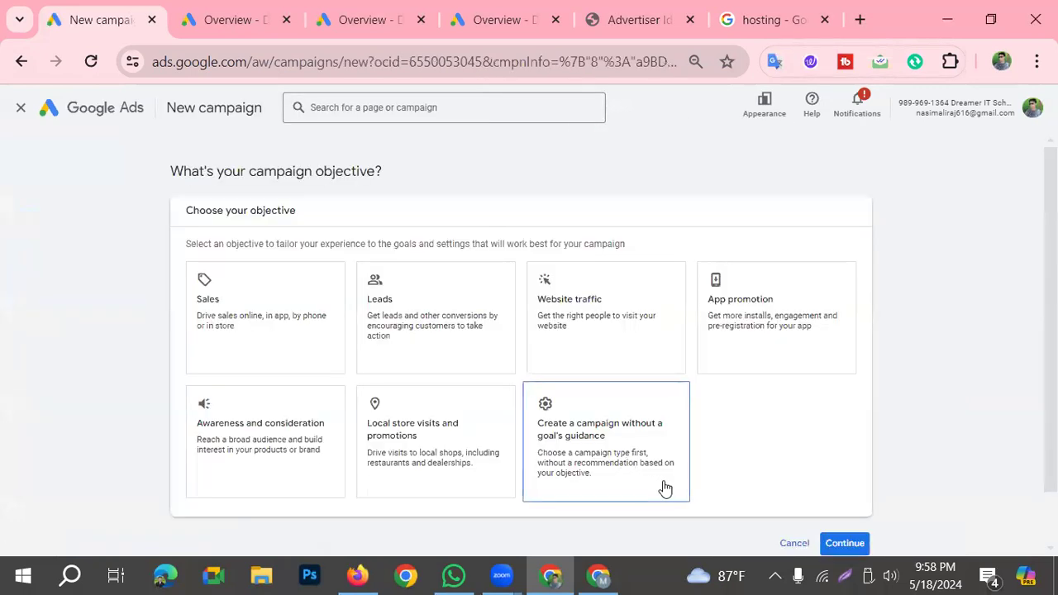
Step: Choose Leads as the campaign objective and continue with the default page views conversion goal
left_click(414, 319)
scroll(786, 495, "down", 2)
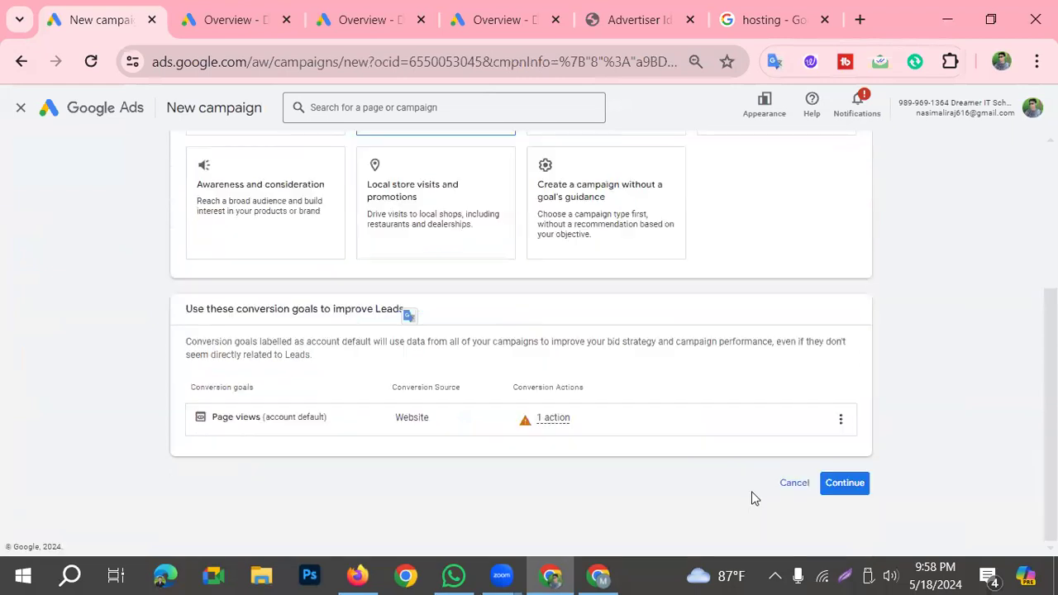
left_click(848, 483)
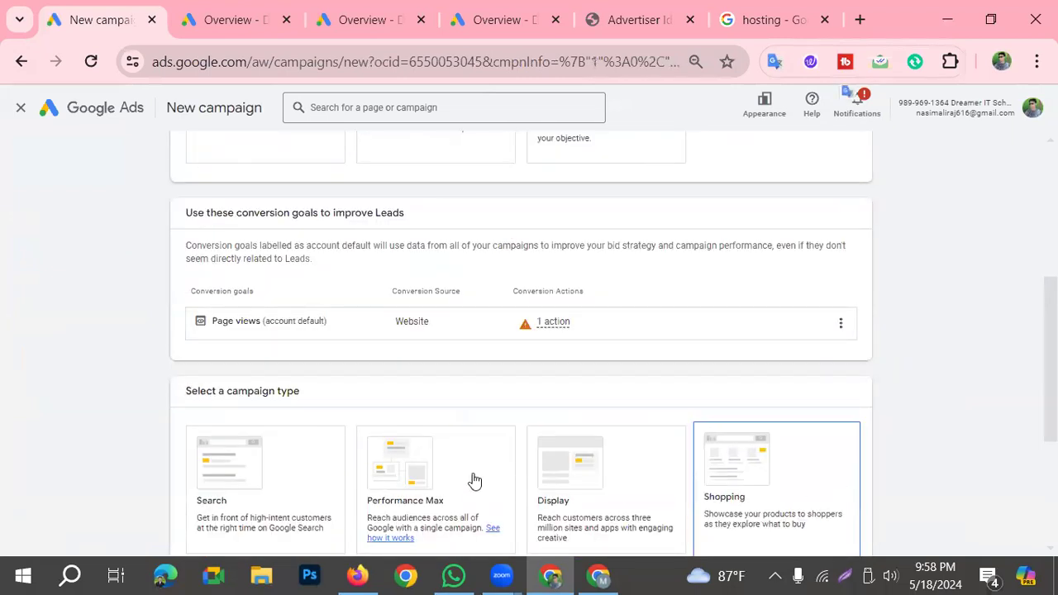
scroll(538, 472, "down", 2)
left_click(595, 359)
scroll(661, 389, "down", 2)
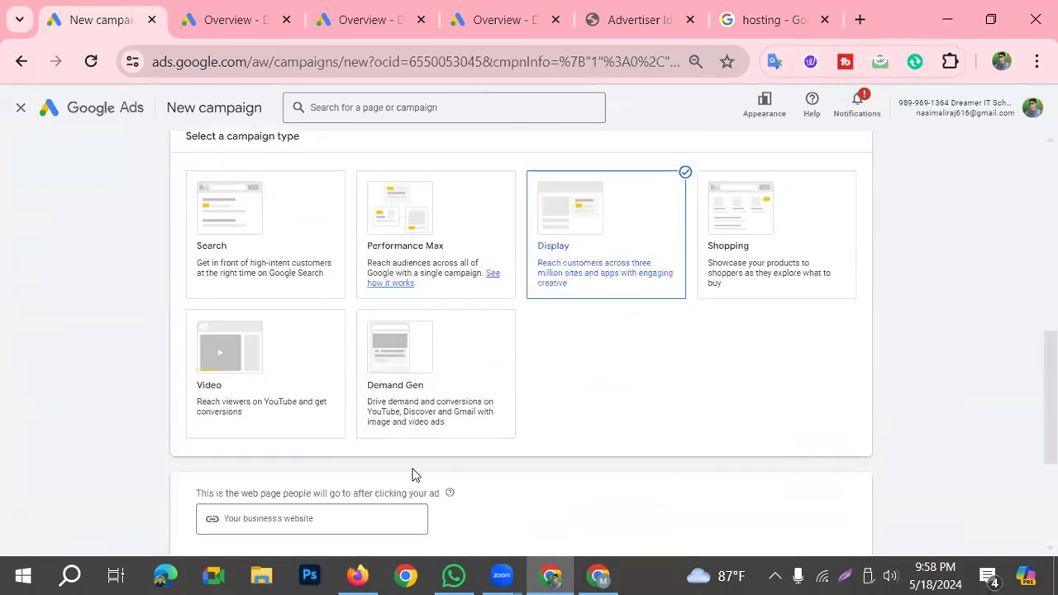
scroll(435, 475, "down", 1)
left_click(304, 420)
type("https://dev-mkfshop.pantheonsite.io/")
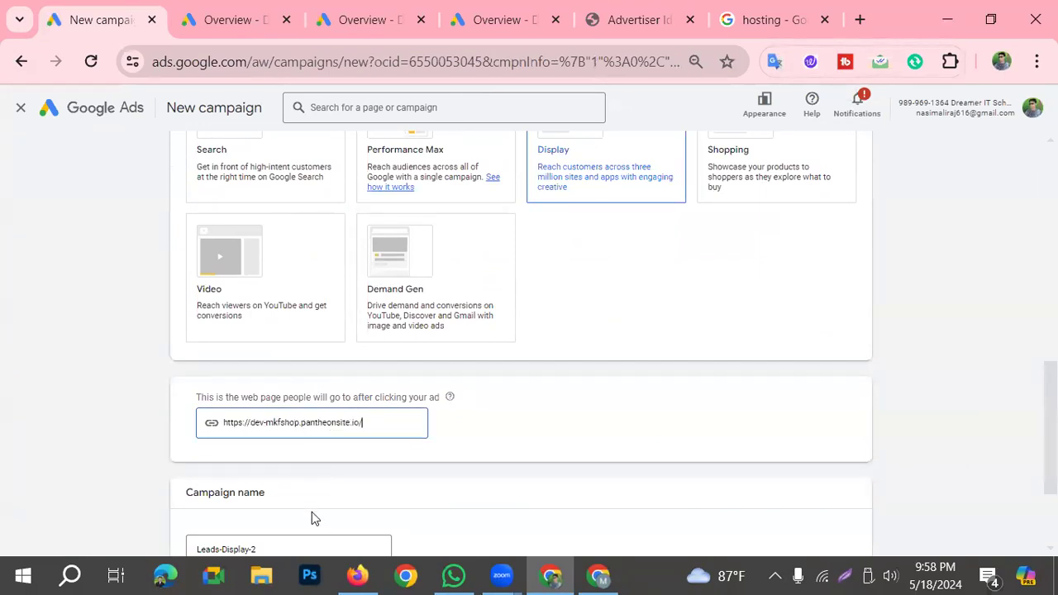
Step: Name the campaign "Leads-Display-2 18 may" and continue to its settings as a new campaign instead of finishing the saved draft
scroll(312, 512, "down", 1)
left_click(277, 454)
type("1")
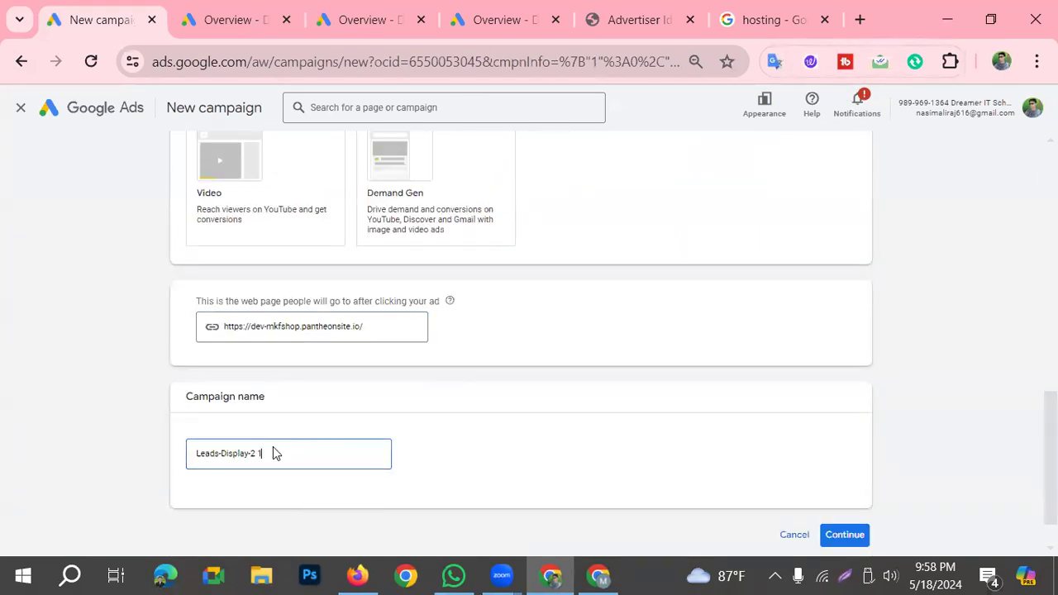
type("8 may")
scroll(885, 501, "down", 1)
left_click(847, 488)
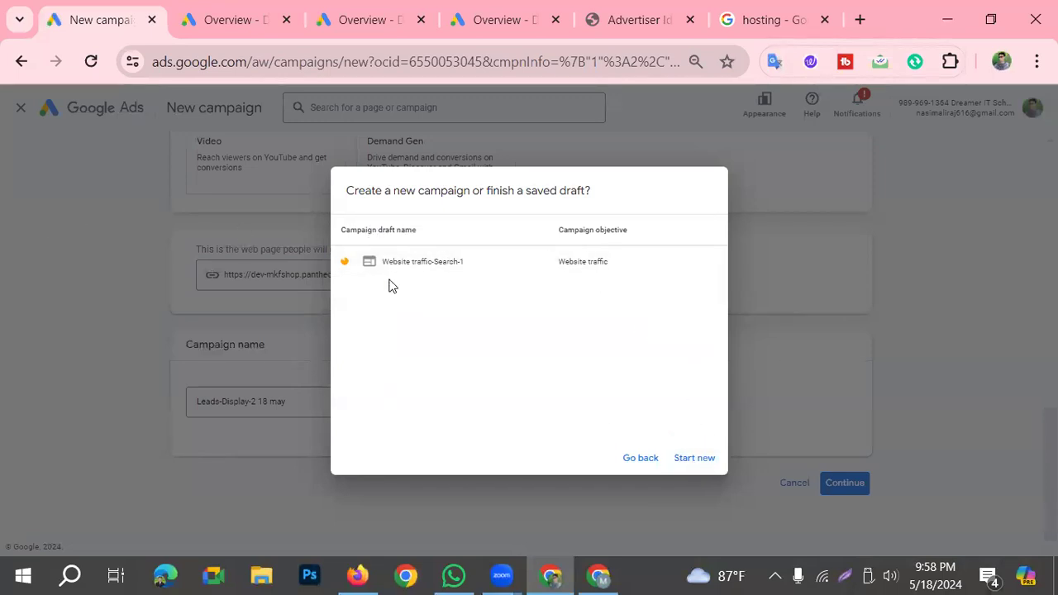
left_click(694, 459)
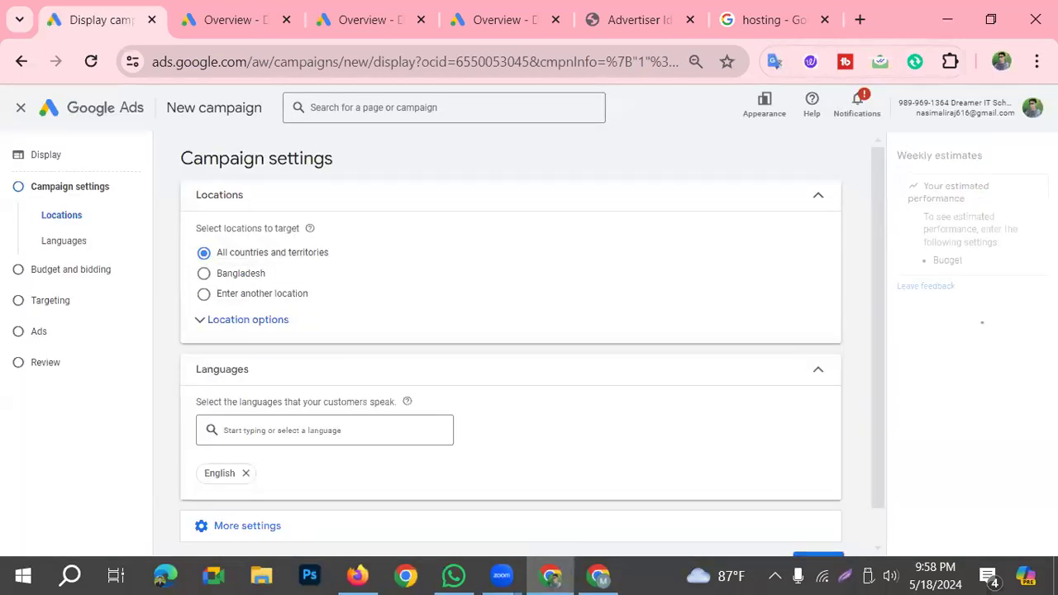
Step: Switch location targeting to another location and add Canada as the targeted country
left_click(203, 295)
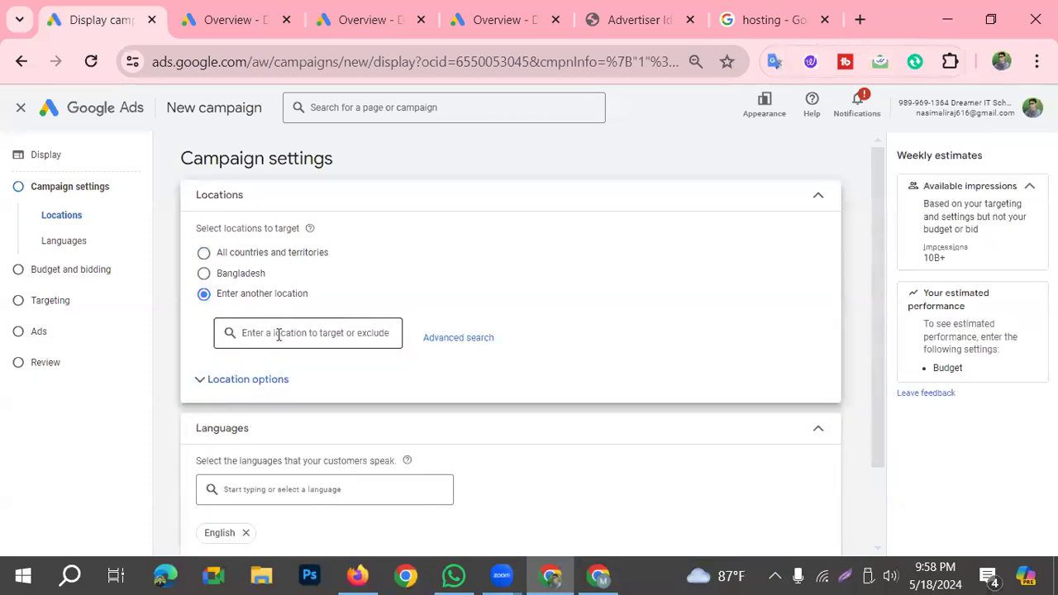
type("co")
key("BackSpace")
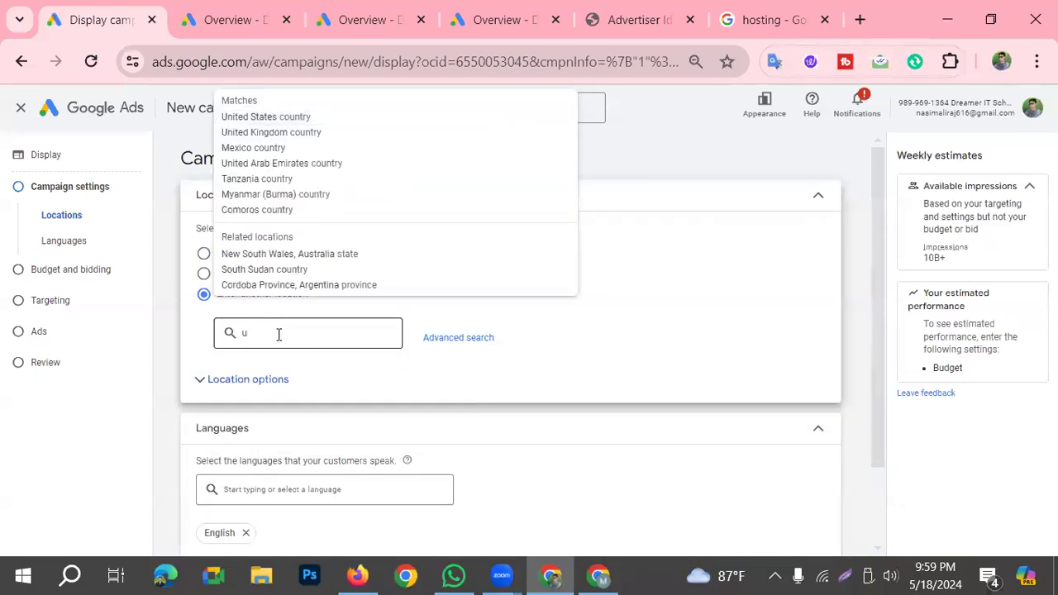
type("anada")
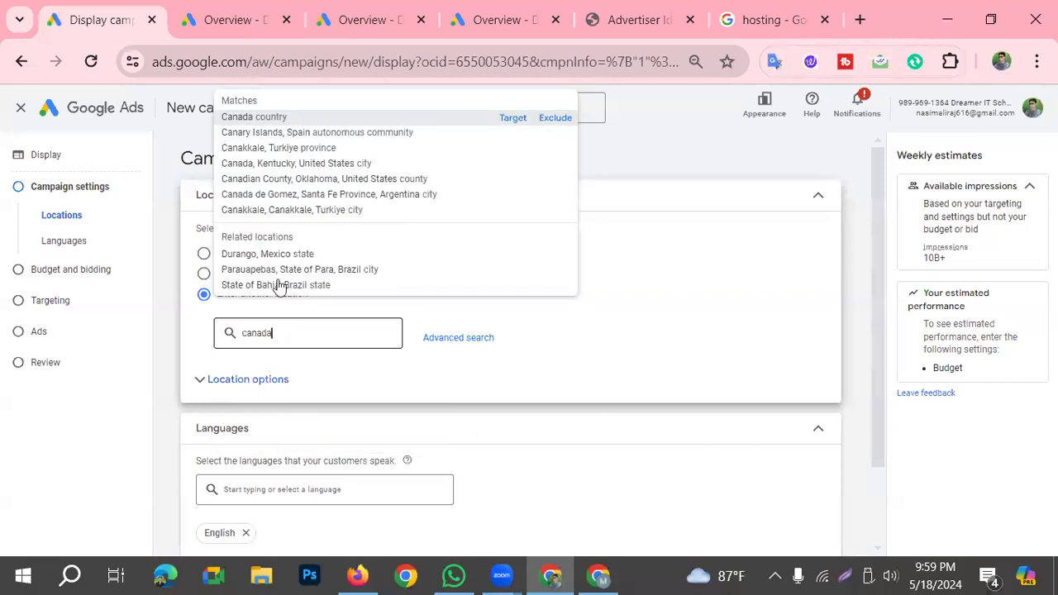
left_click(512, 118)
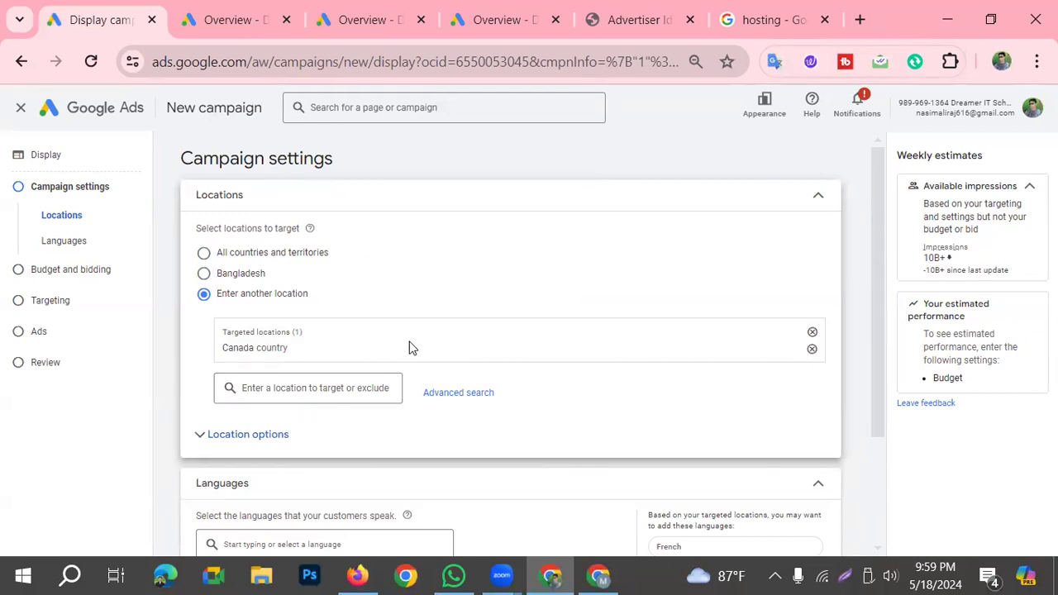
scroll(425, 263, "down", 1)
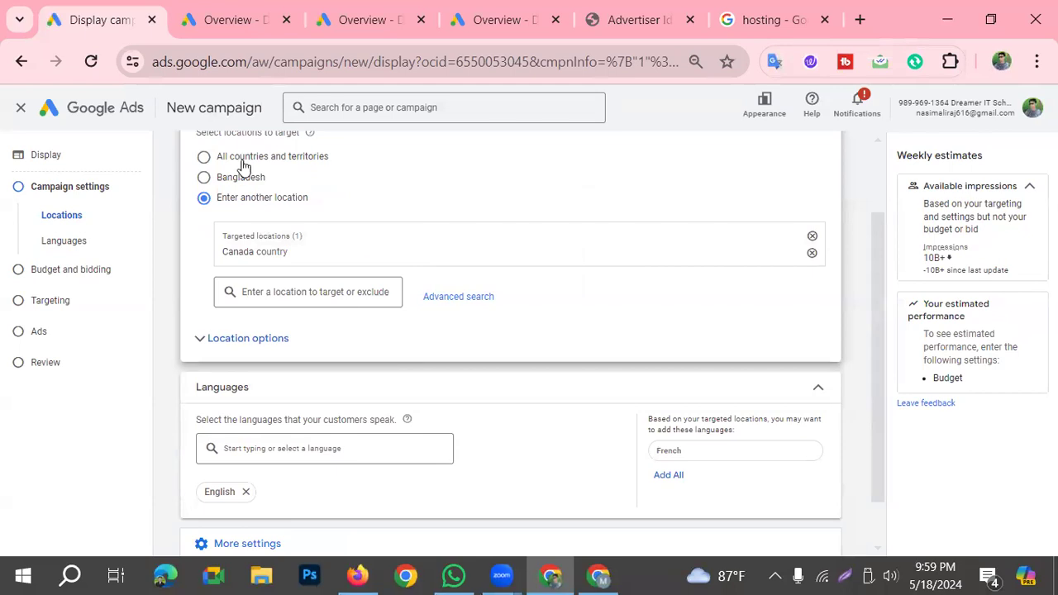
scroll(372, 297, "up", 1)
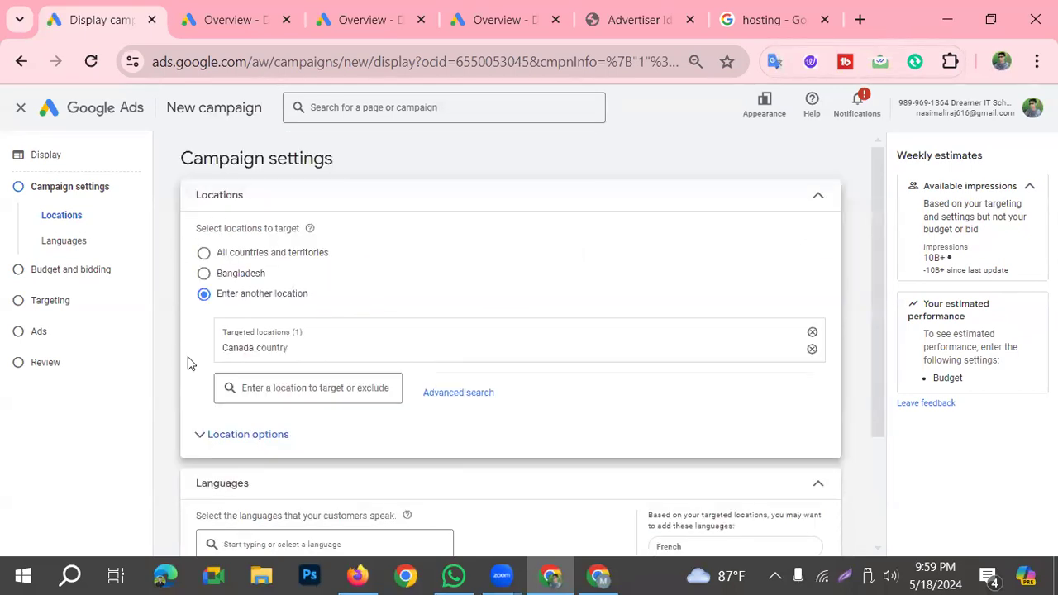
Step: Mark the custom location area with a red rectangle on a screen capture and discard the capture
left_click(845, 576)
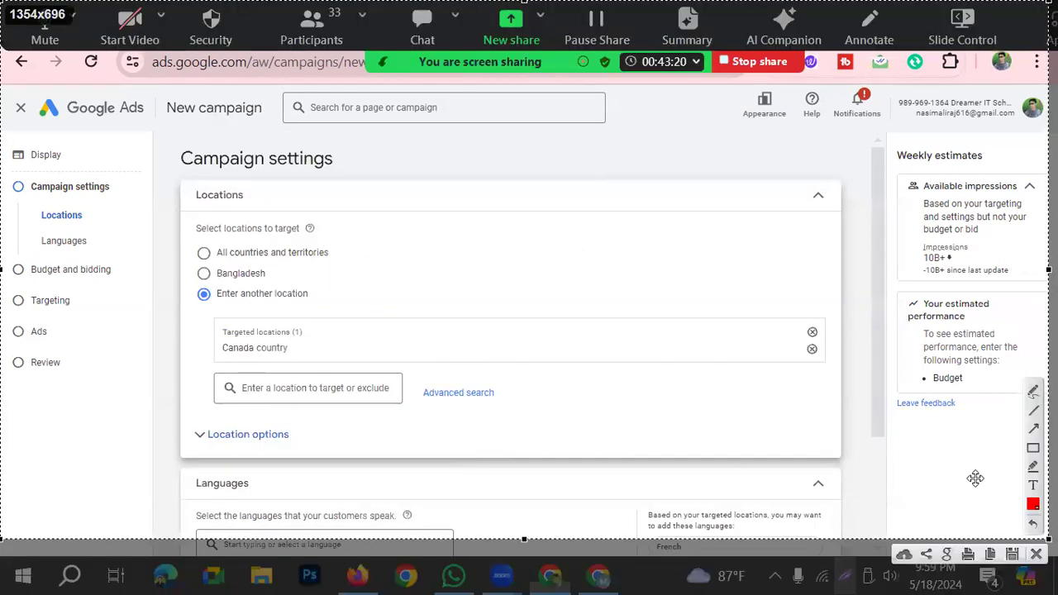
mouse_move(192, 299)
left_mouse_down()
mouse_move(192, 339)
mouse_move(292, 339)
left_mouse_up()
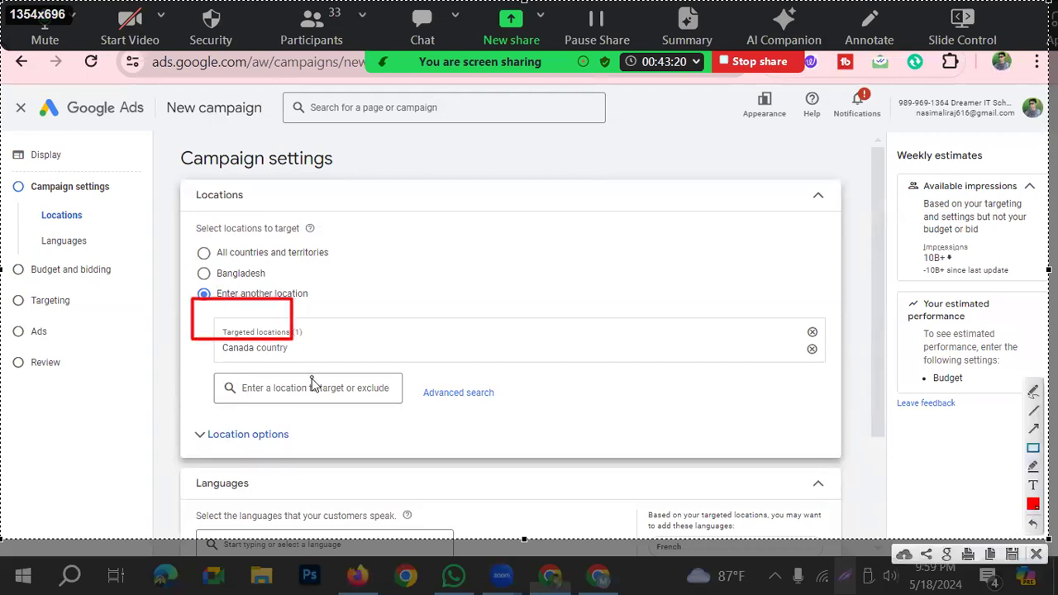
left_click(1036, 555)
scroll(396, 372, "down", 1)
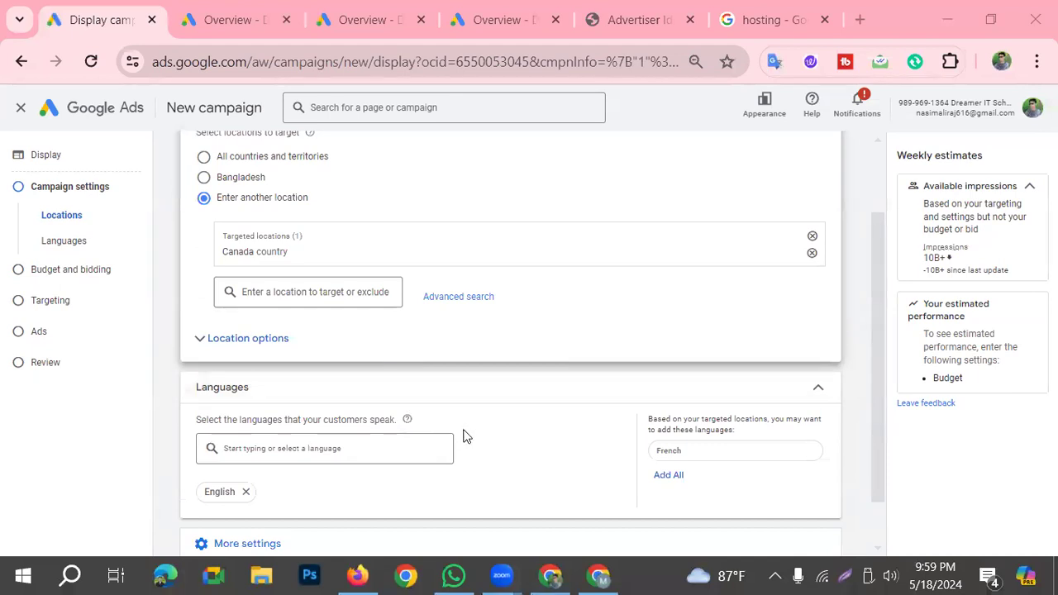
scroll(459, 393, "up", 1)
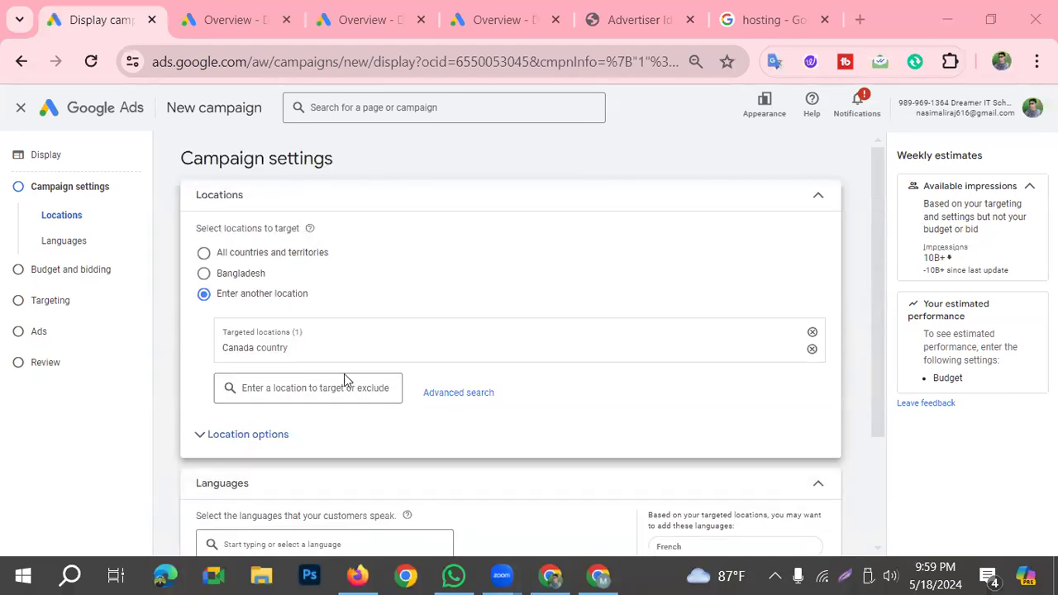
Step: Add Spanish to the campaign's customer languages
scroll(342, 386, "down", 1)
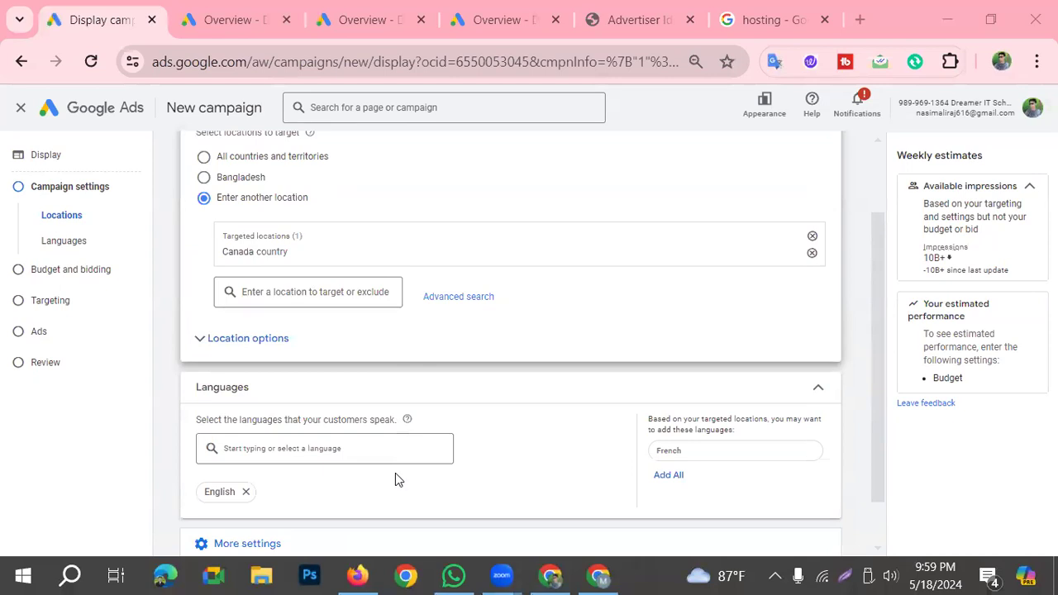
scroll(529, 403, "down", 1)
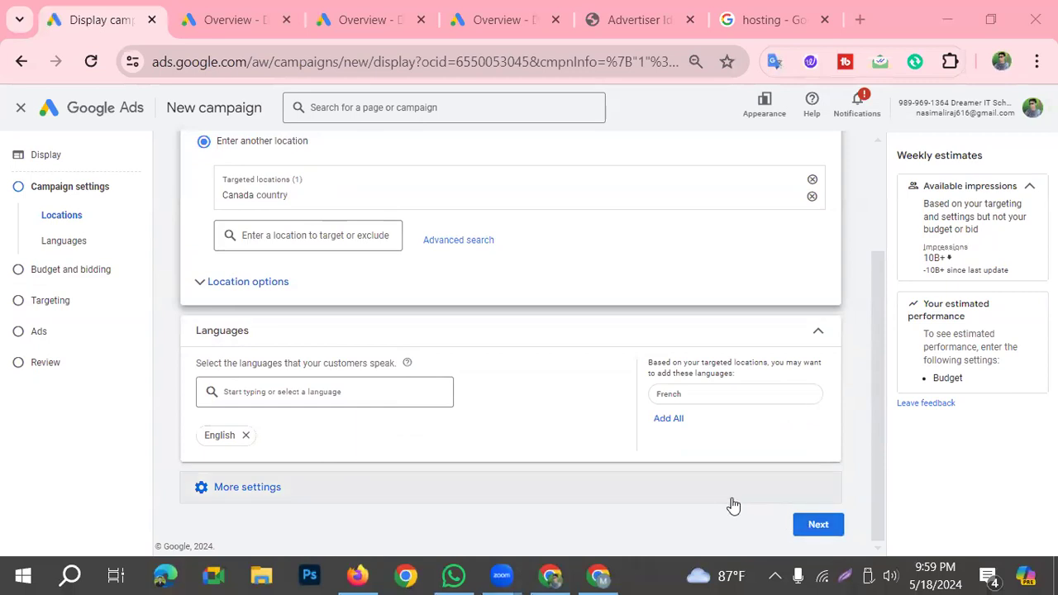
left_click(335, 402)
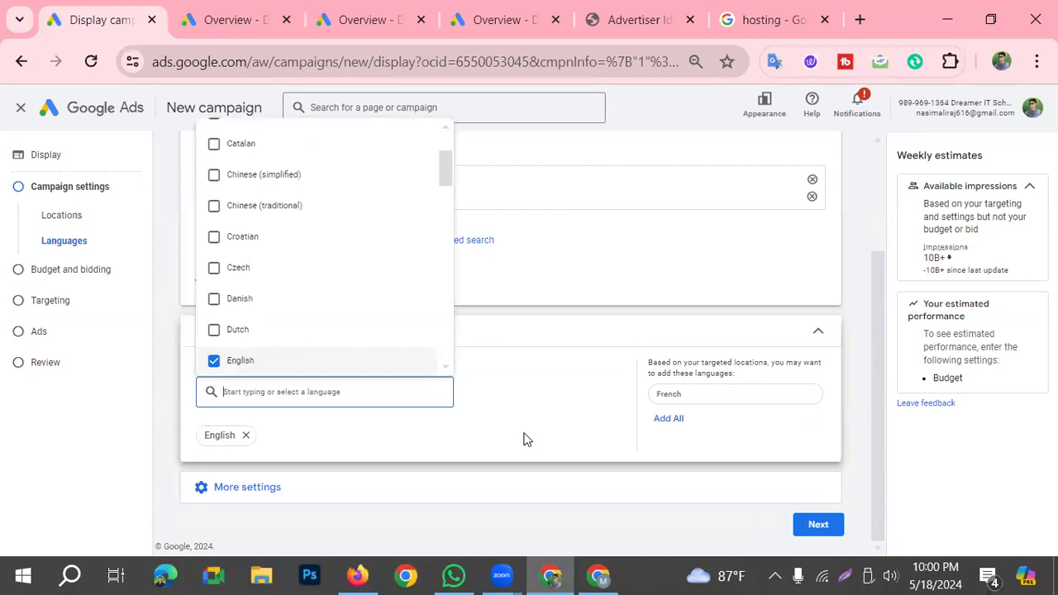
type("sp")
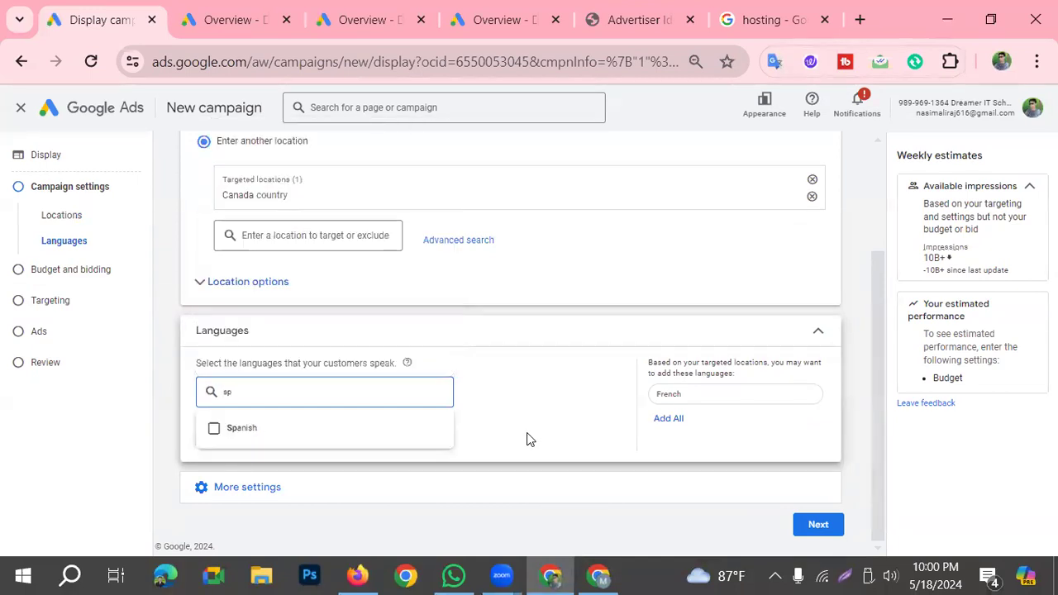
left_click(230, 432)
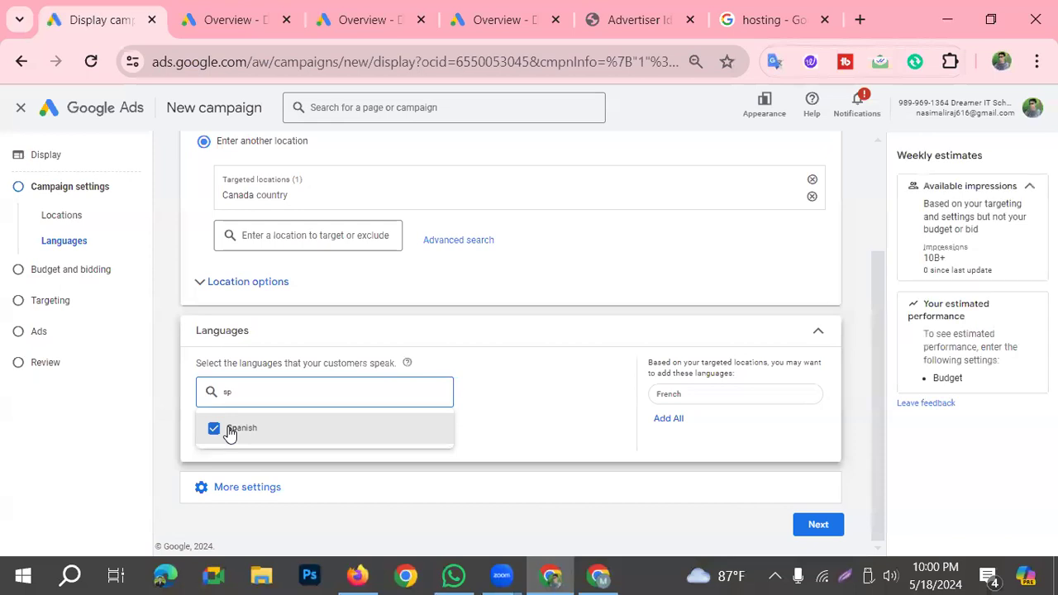
Step: Expand the additional campaign settings below the languages
left_click(536, 494)
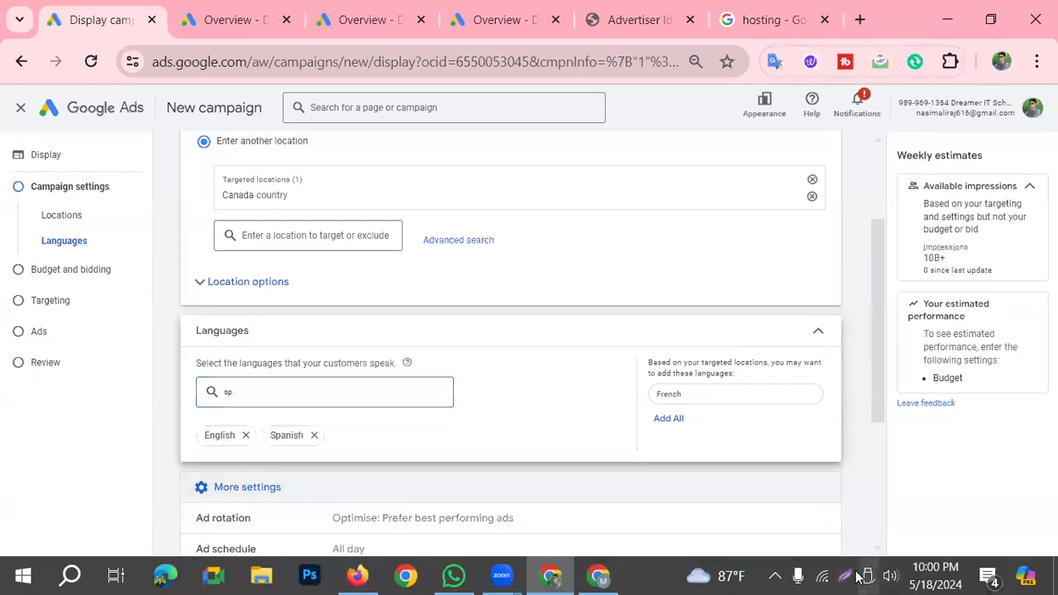
left_click(852, 577)
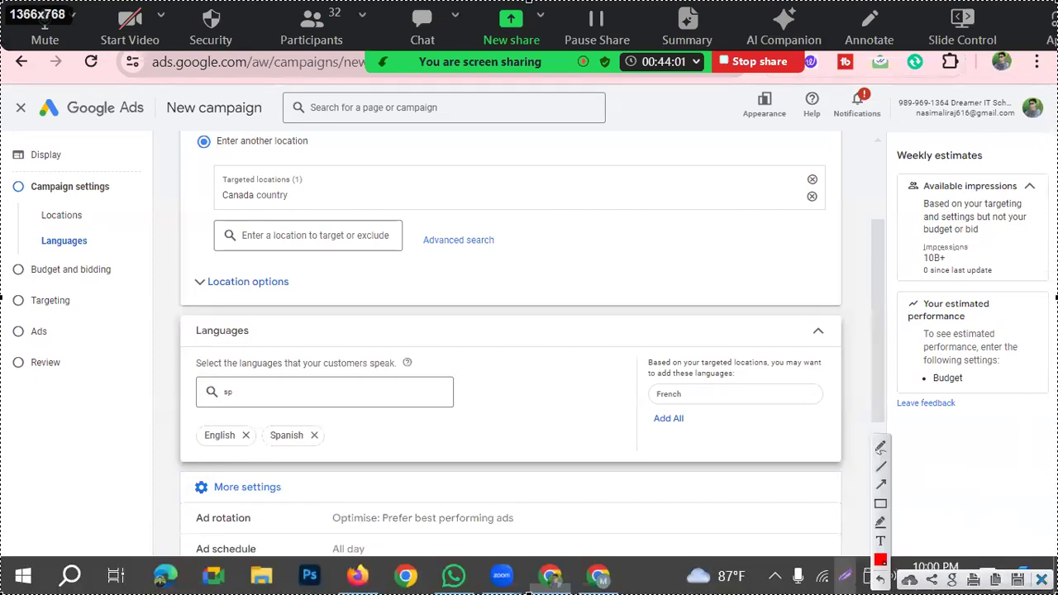
scroll(449, 359, "down", 3)
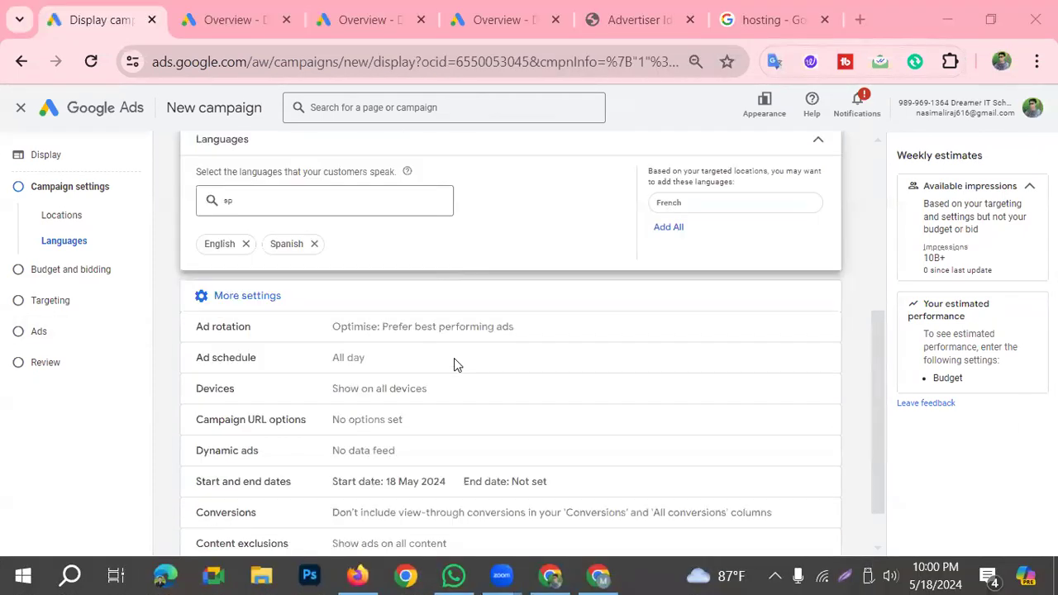
Step: Clear the leftover "sp" search text from the language selector and close its list
scroll(413, 397, "up", 1)
left_click(253, 297)
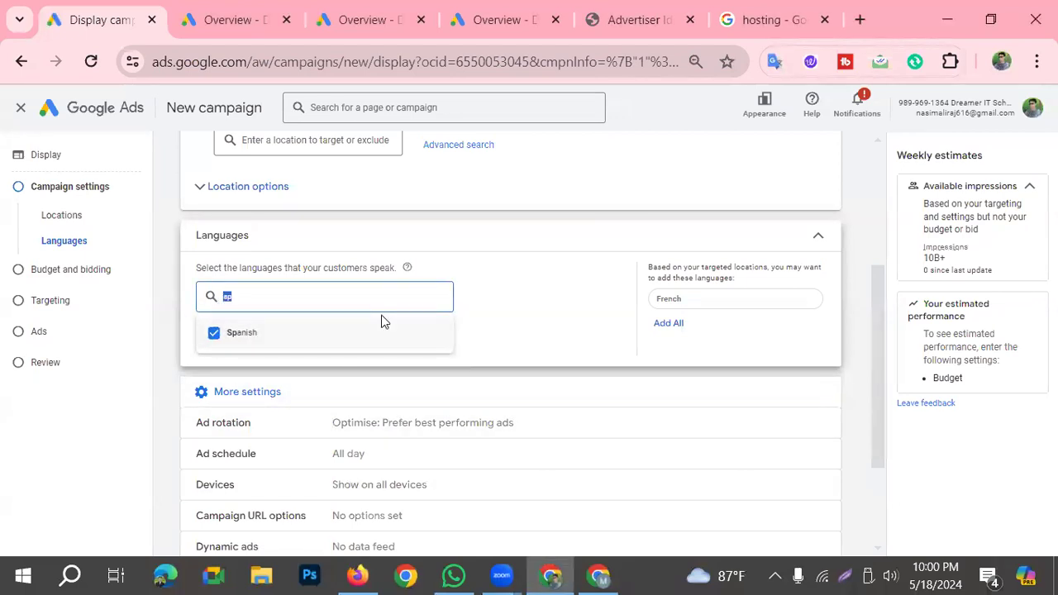
key("F12")
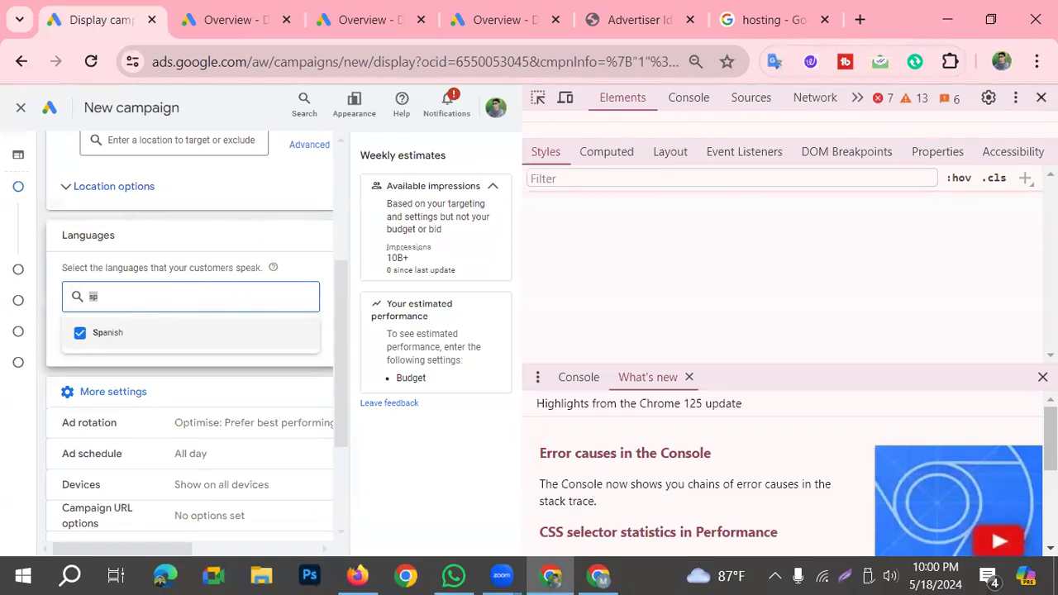
key("F12")
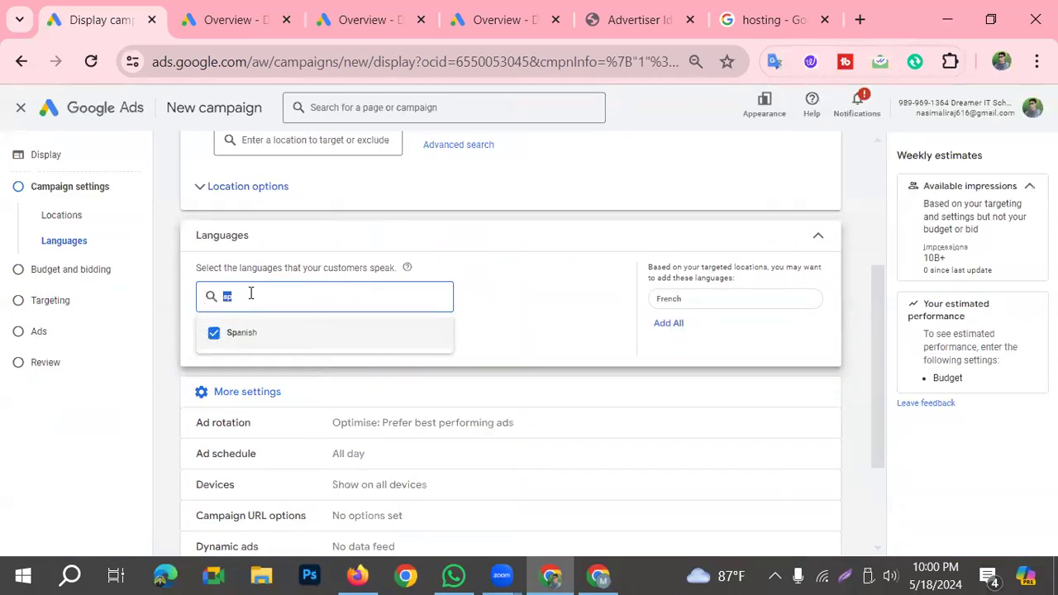
key("BackSpace")
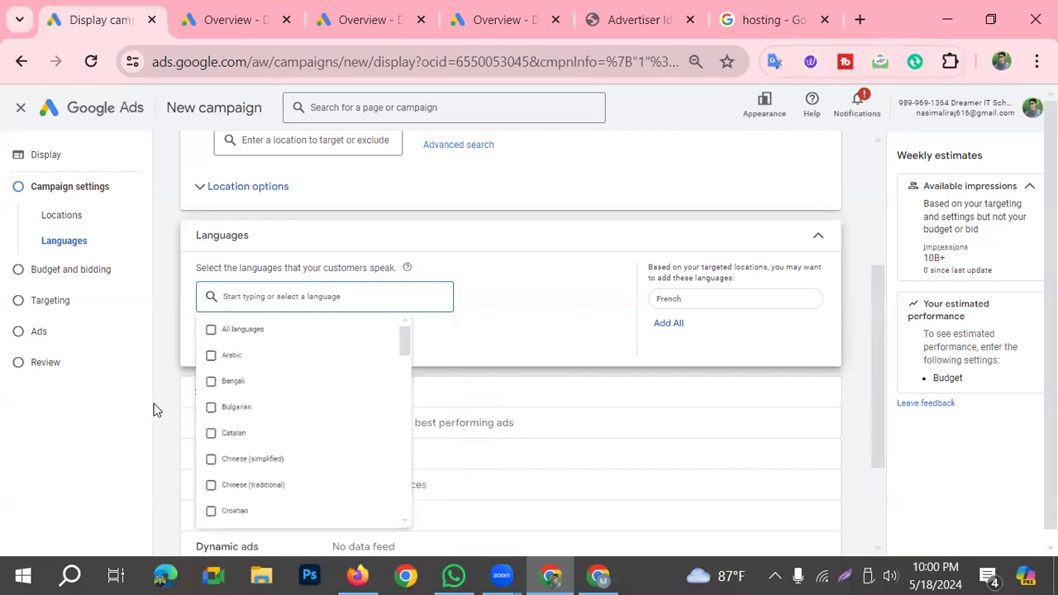
left_click(153, 410)
Step: Open the campaign's start and end dates and set the end date to 24 May 2024
scroll(366, 373, "down", 1)
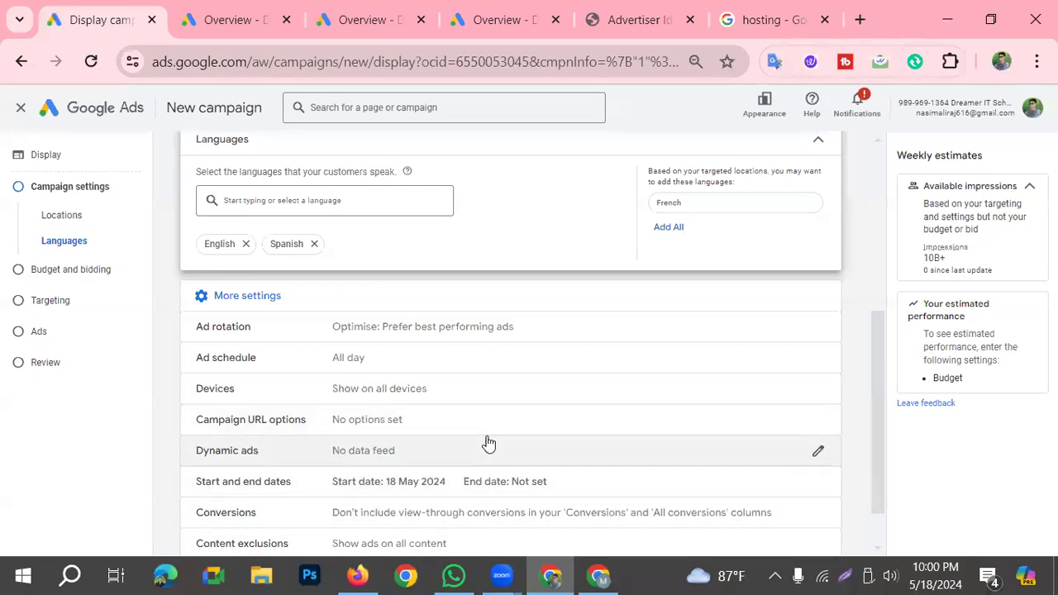
scroll(437, 484, "down", 1)
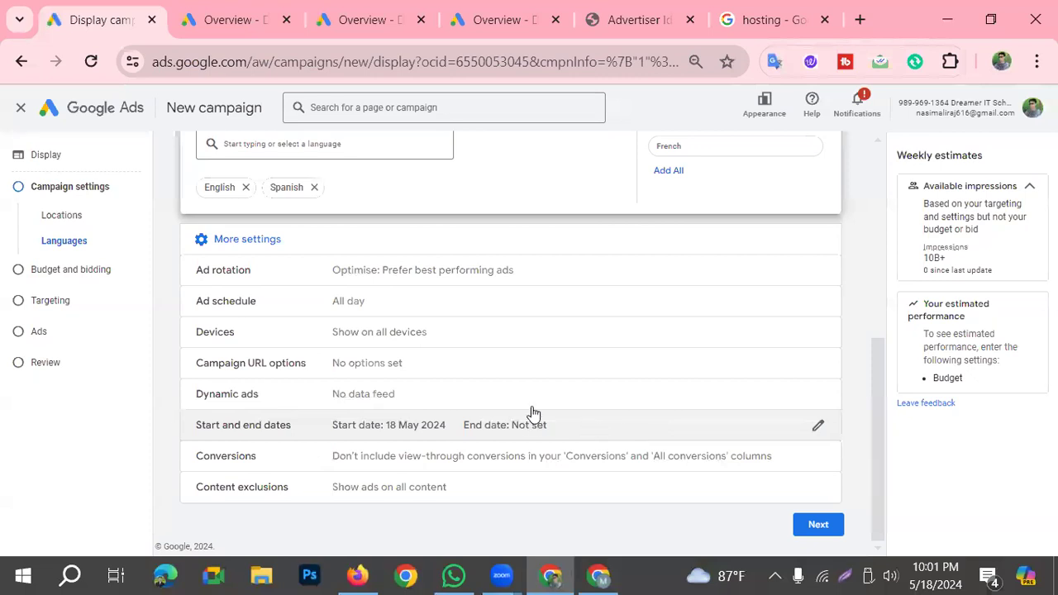
left_click(818, 426)
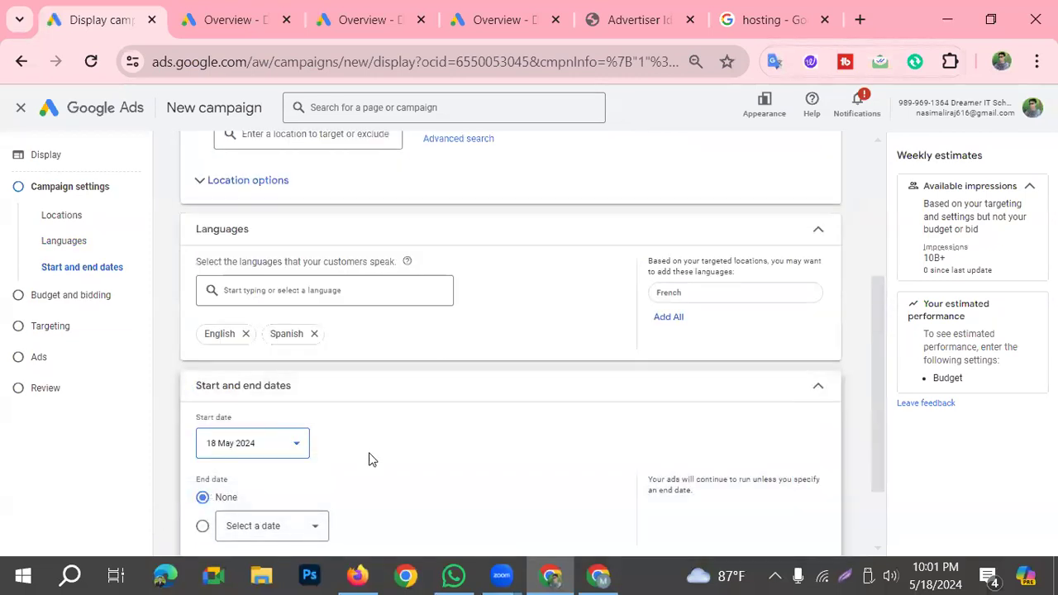
scroll(337, 501, "down", 1)
left_click(268, 432)
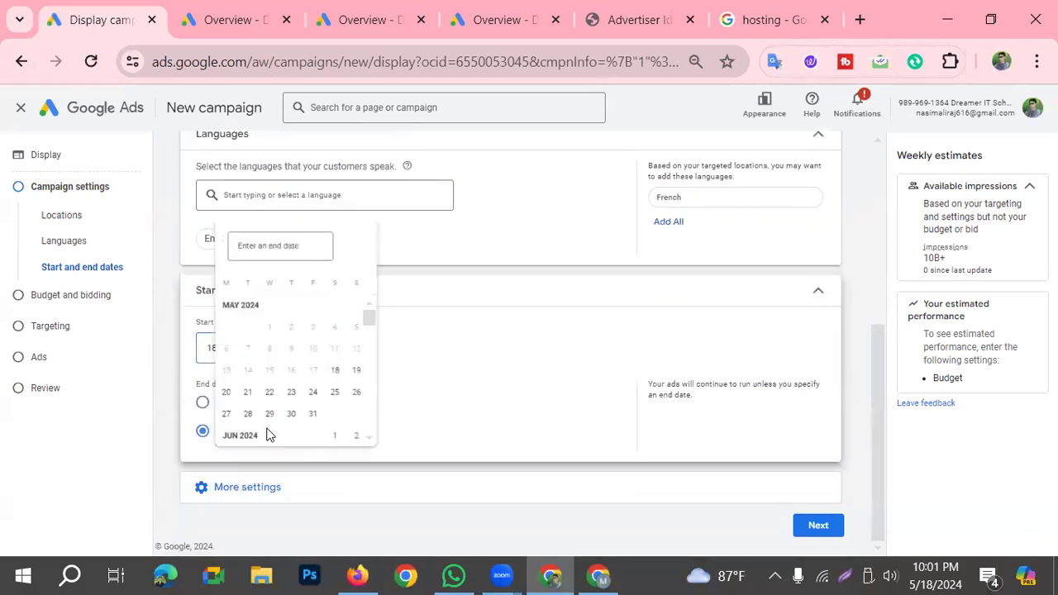
left_click(321, 397)
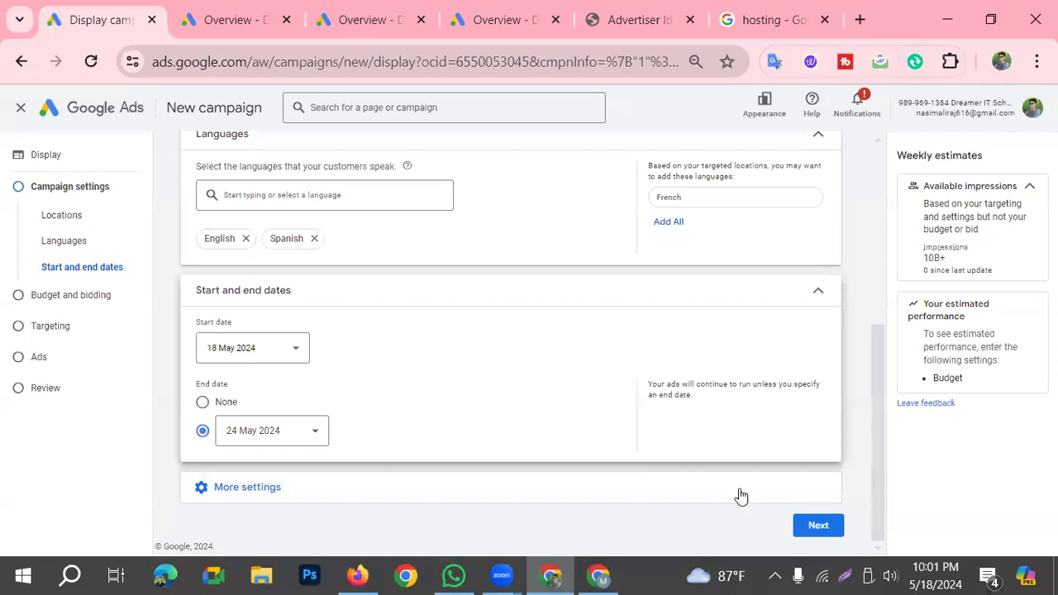
Step: Expand the additional campaign settings again and open the Conversions setting
left_click(248, 504)
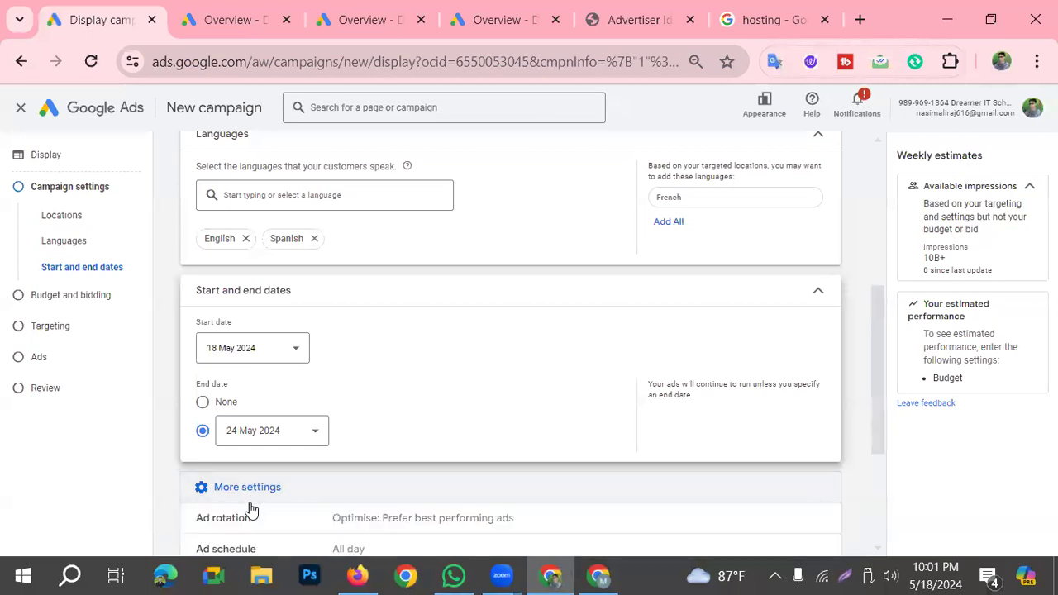
scroll(390, 413, "down", 1)
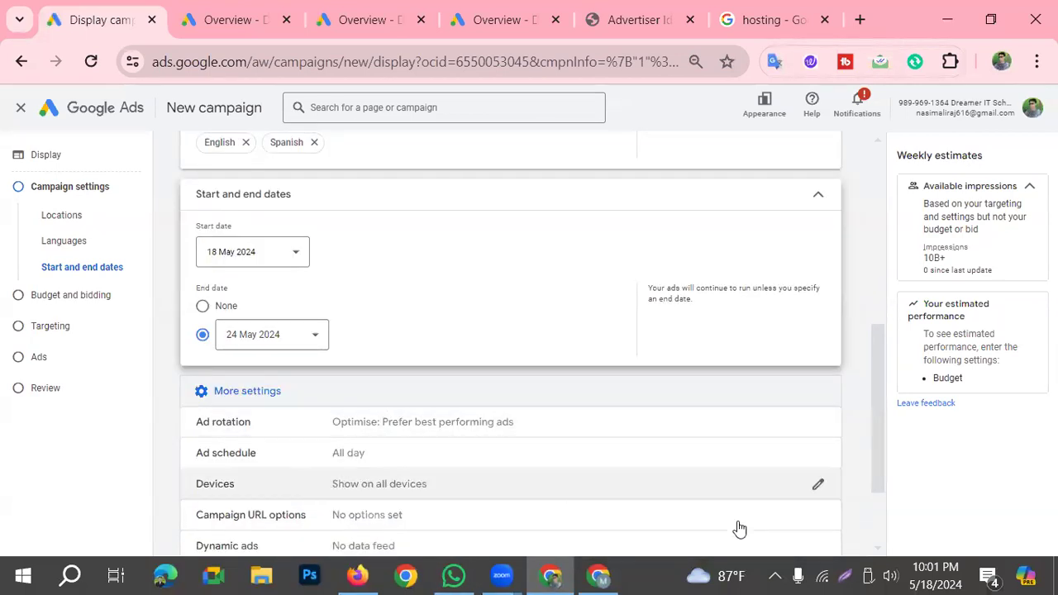
left_click(843, 572)
left_click_drag(172, 380, 309, 403)
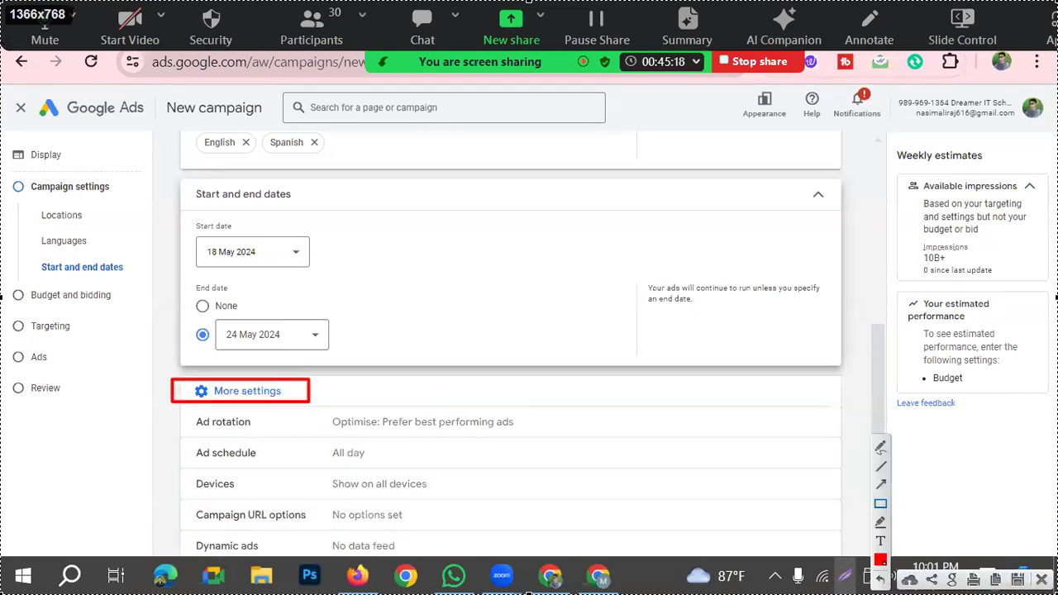
scroll(367, 397, "down", 1)
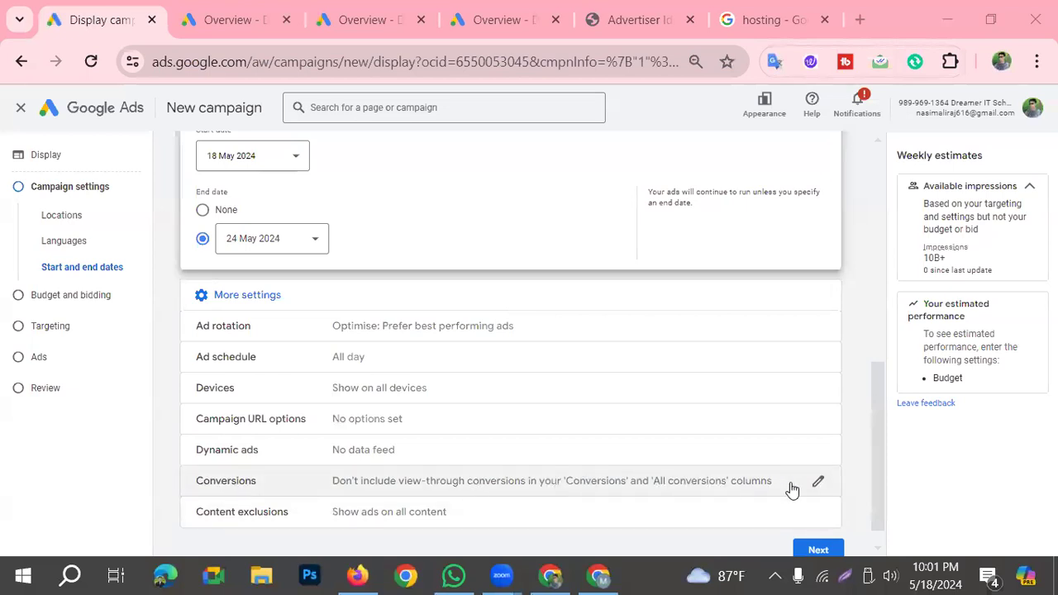
left_click(817, 486)
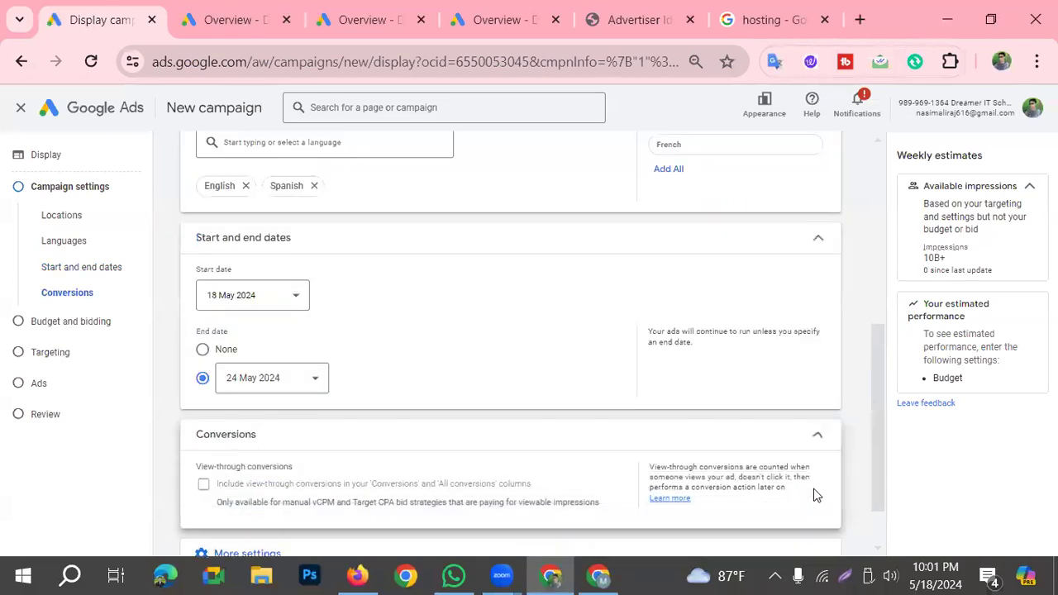
Step: Collapse the Conversions setting, then expand the additional campaign settings and open Content exclusions
scroll(532, 450, "down", 1)
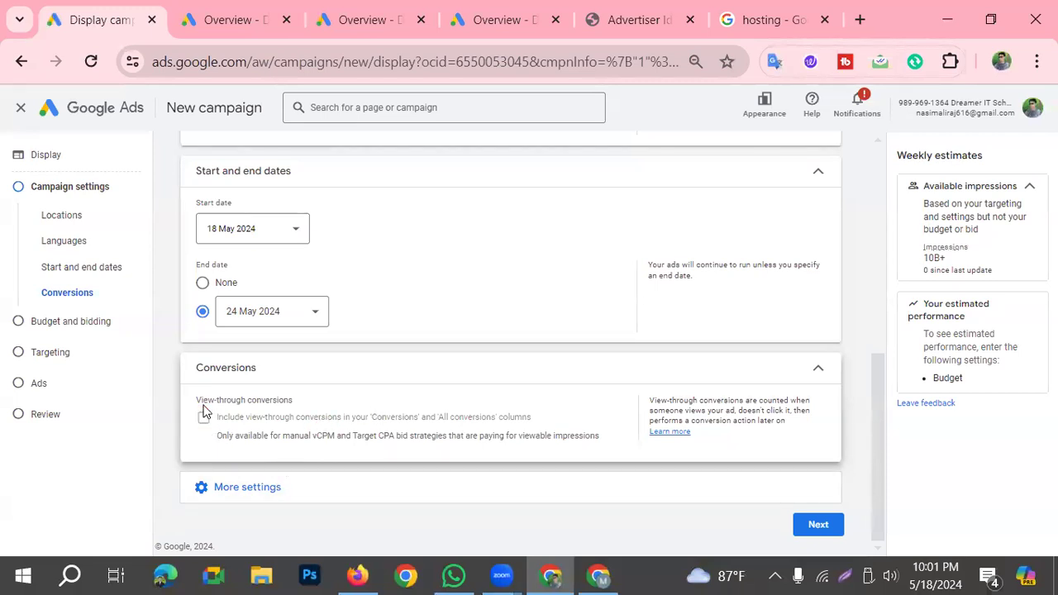
left_click(816, 373)
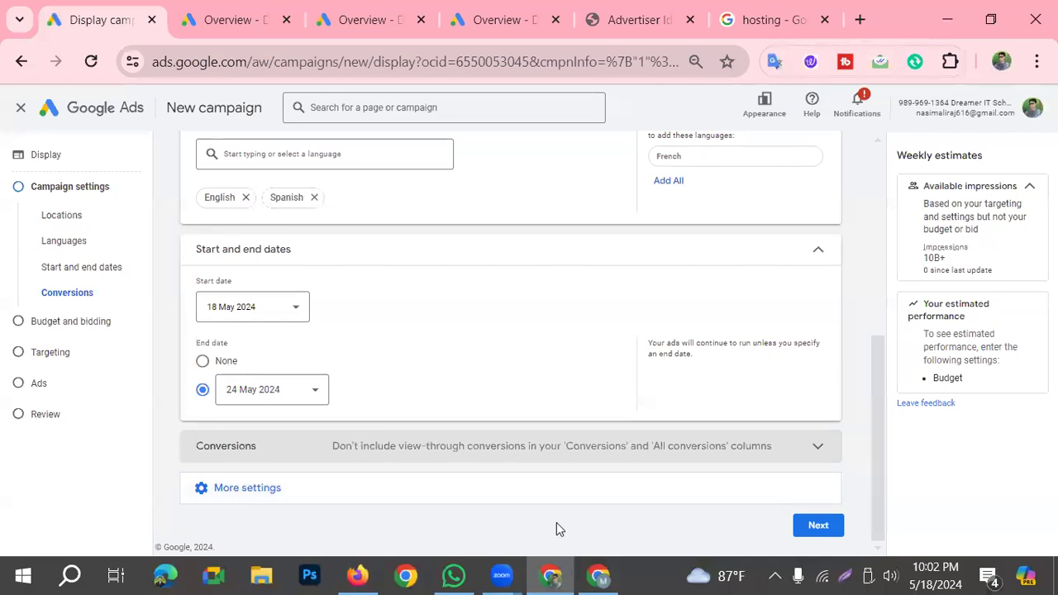
left_click(310, 491)
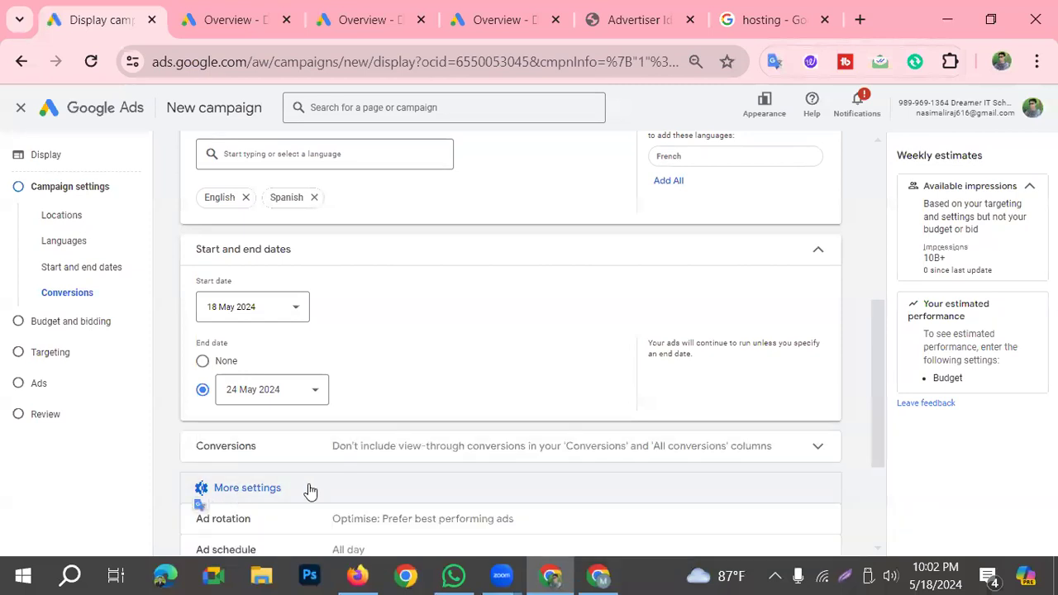
scroll(310, 492, "down", 1)
scroll(345, 364, "down", 1)
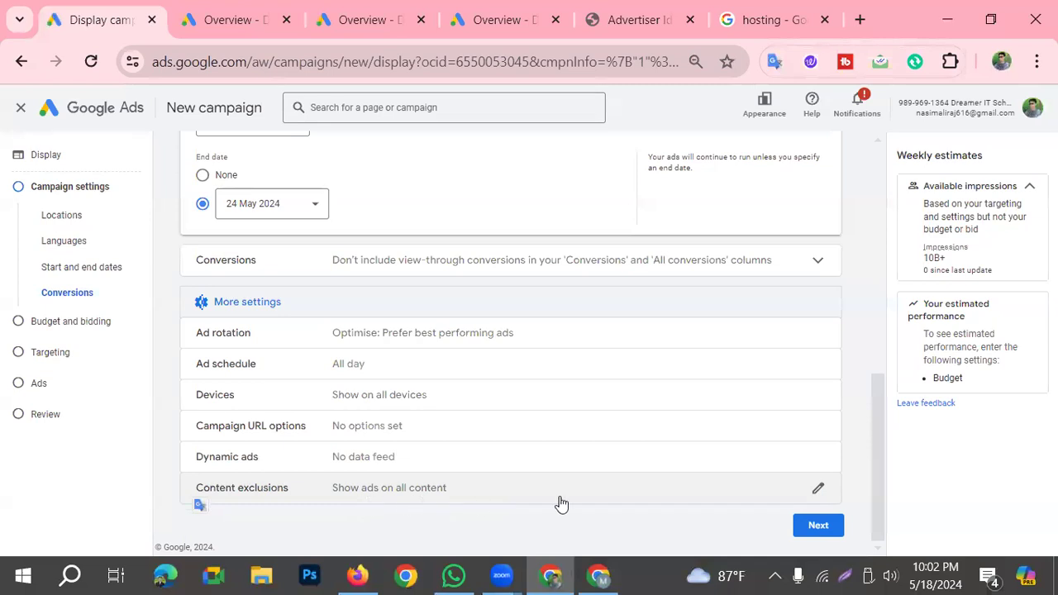
left_click(815, 489)
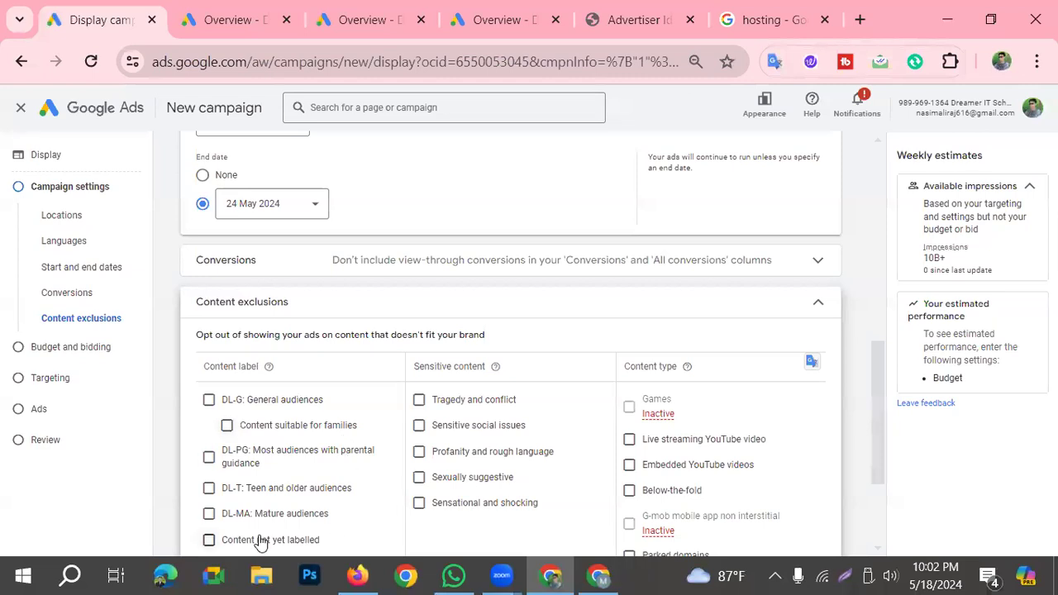
scroll(328, 397, "down", 1)
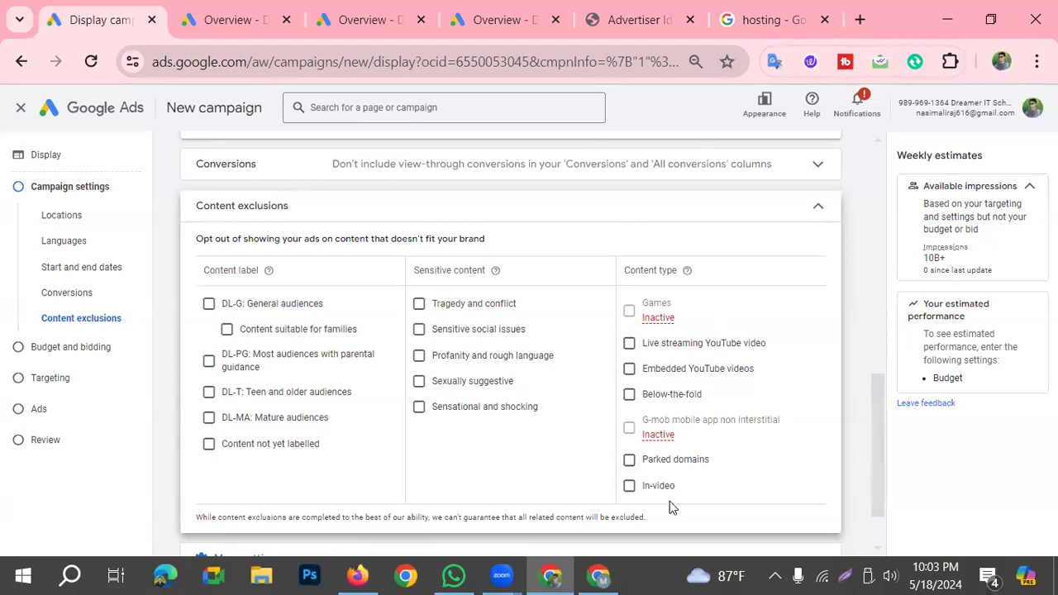
left_click(599, 577)
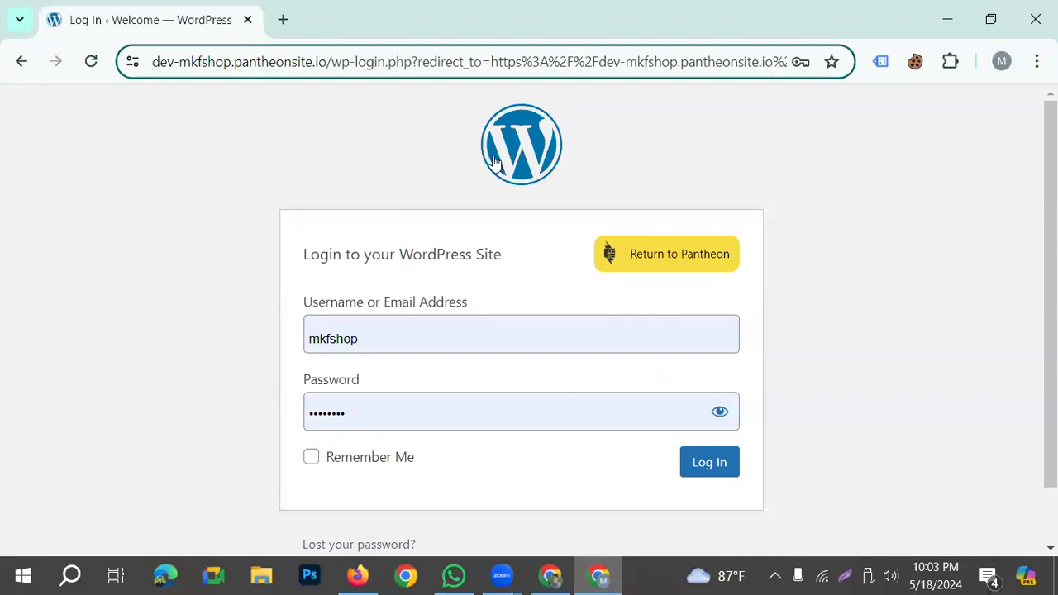
left_click(714, 464)
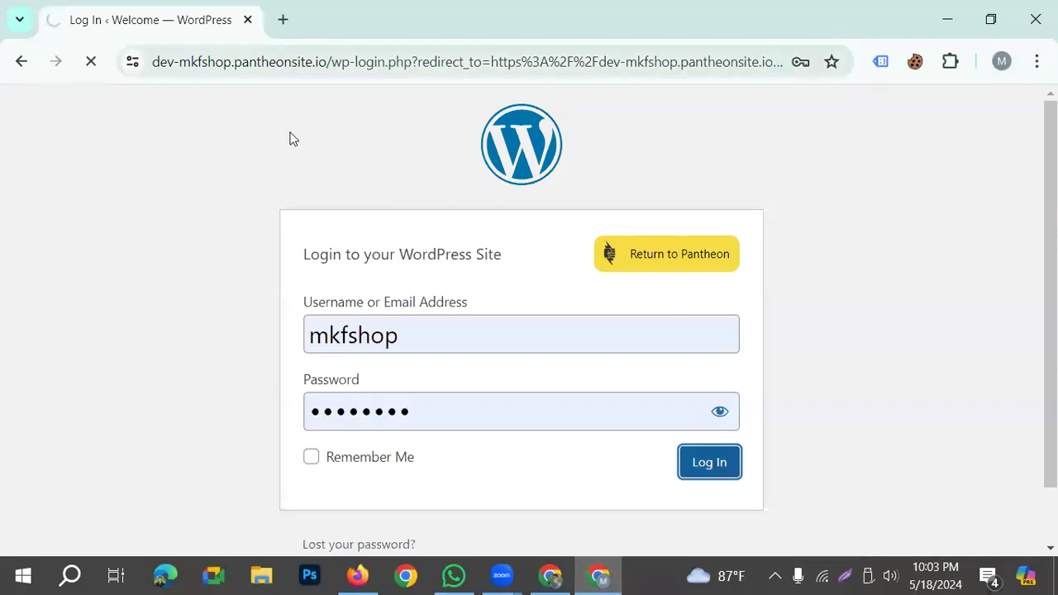
left_click(284, 21)
type("https://dev-mkfshop.pantheonsite.io/")
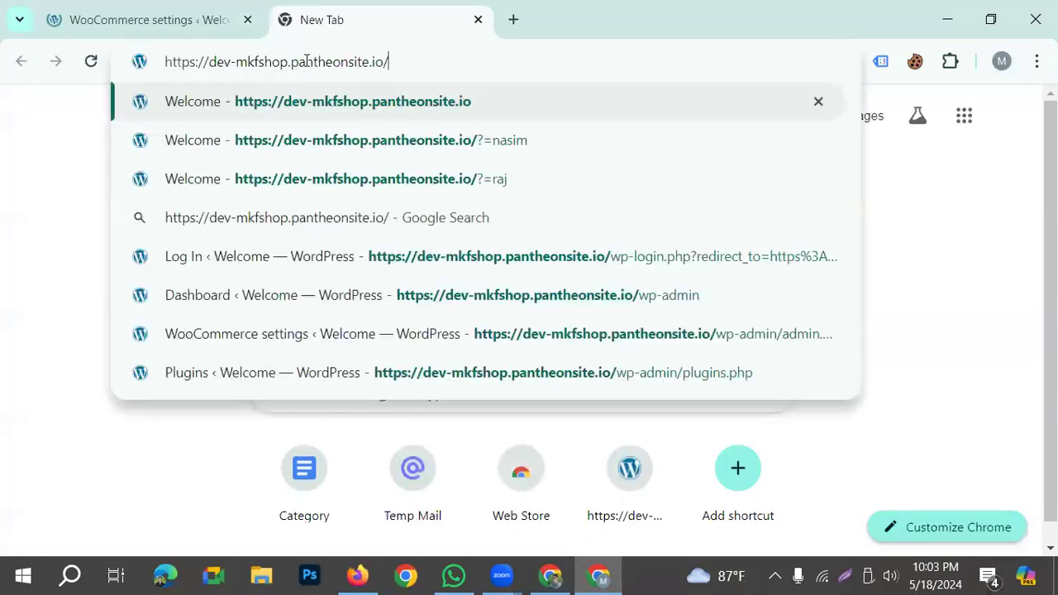
key("Return")
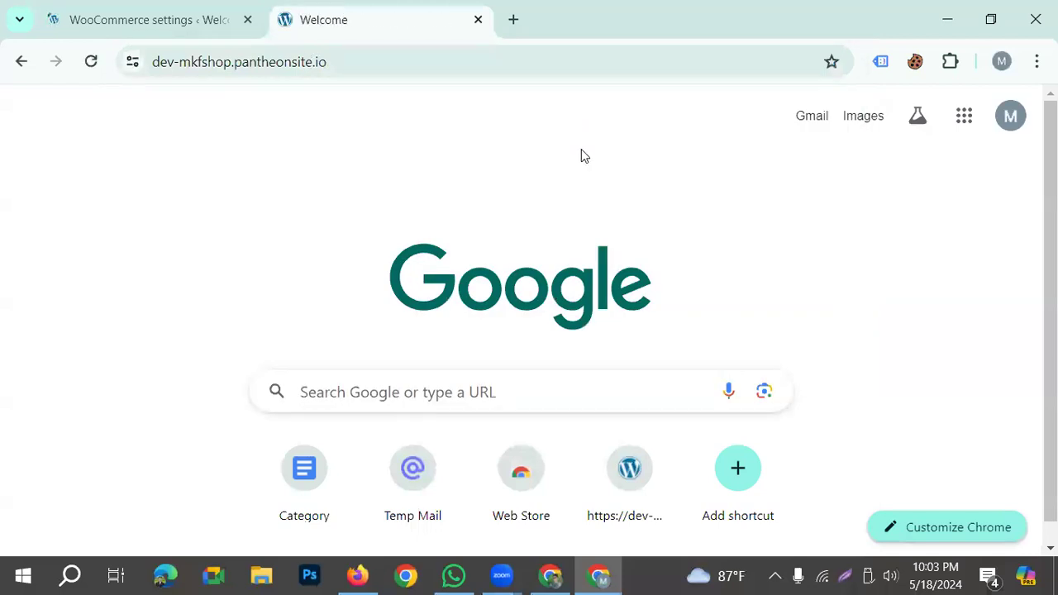
Step: Look through the shop homepage's best-selling products and product listings
scroll(312, 453, "down", 10)
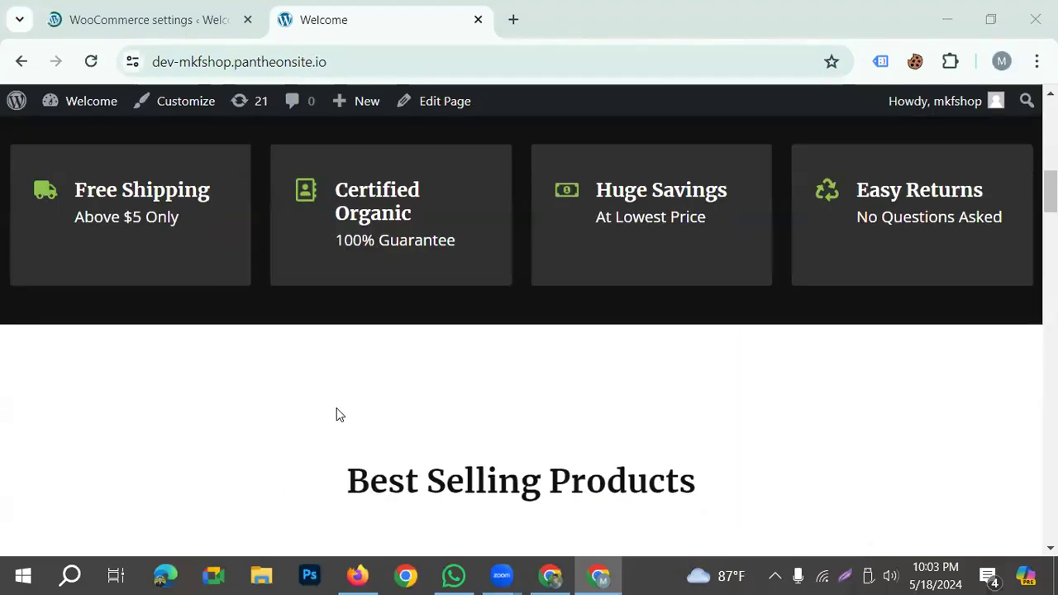
scroll(305, 453, "down", 5)
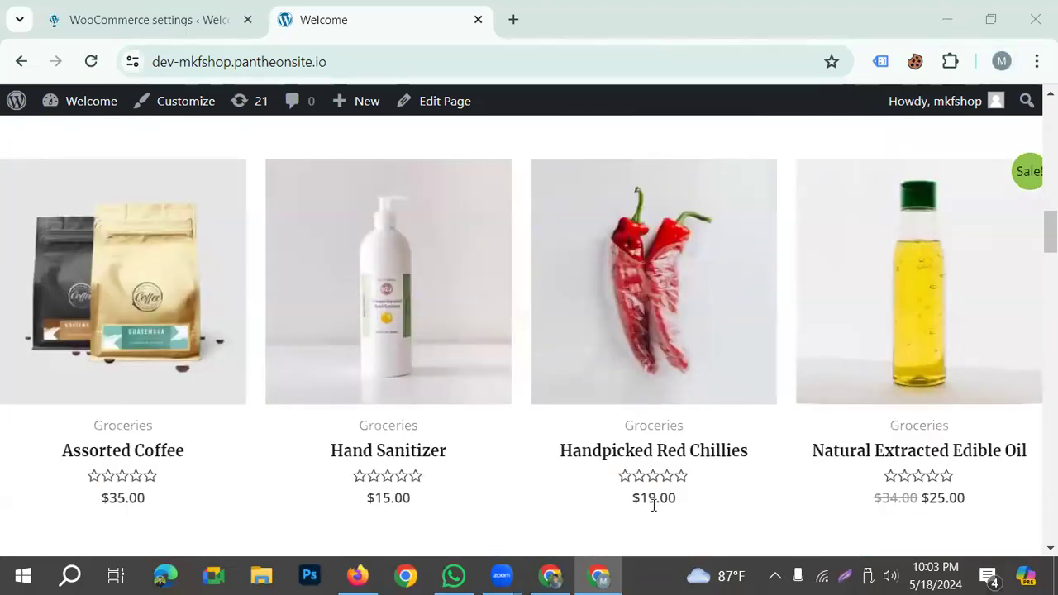
scroll(507, 464, "down", 1)
scroll(503, 464, "down", 15)
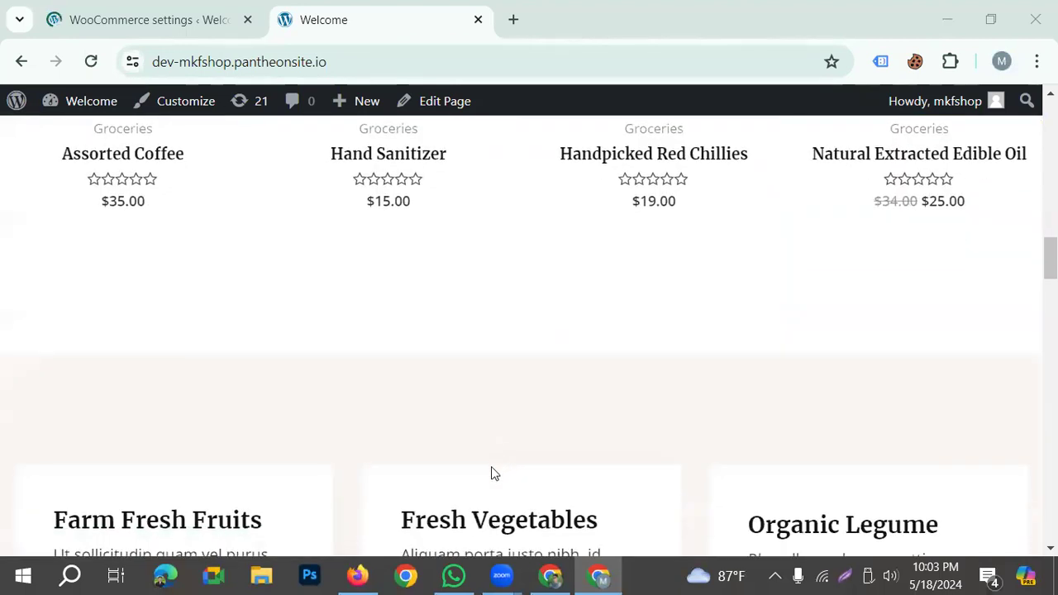
scroll(496, 478, "down", 8)
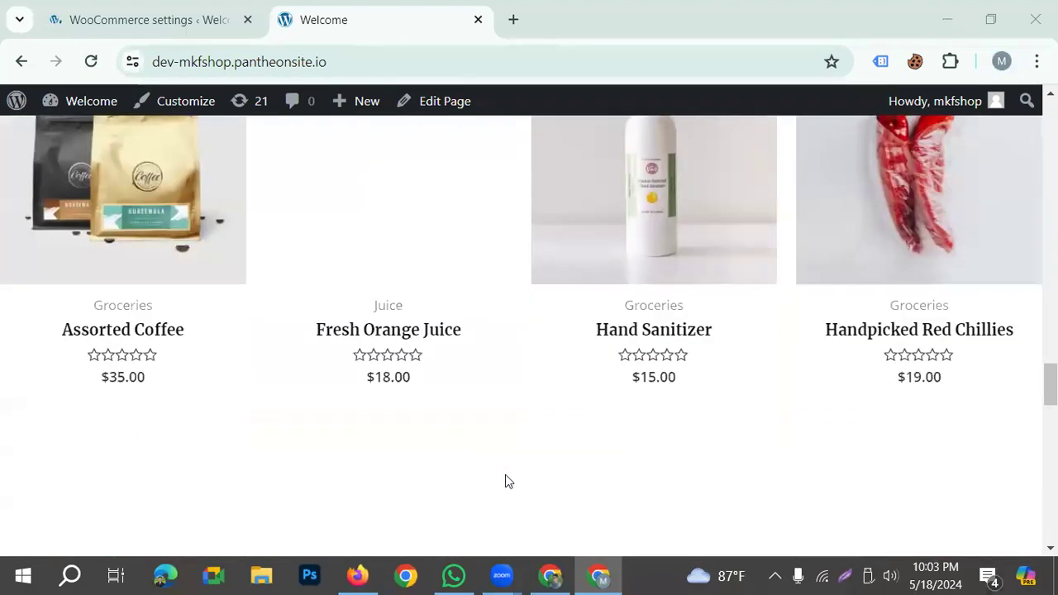
scroll(558, 473, "up", 5)
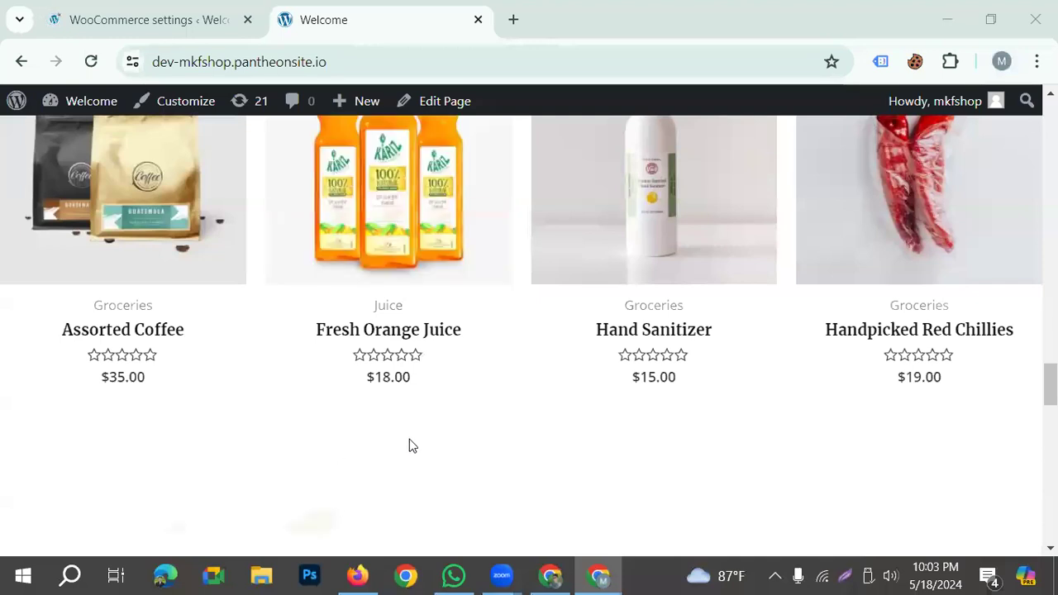
scroll(408, 439, "up", 1)
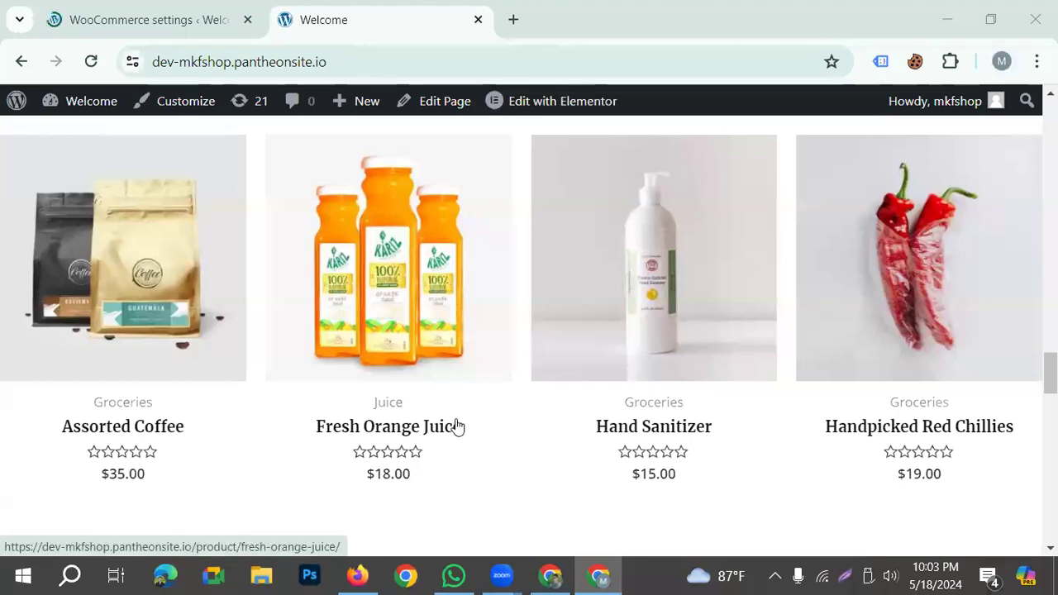
Step: Return to Google Ads, collapse the Content exclusions, and continue to the Budget and bidding step
left_click(550, 577)
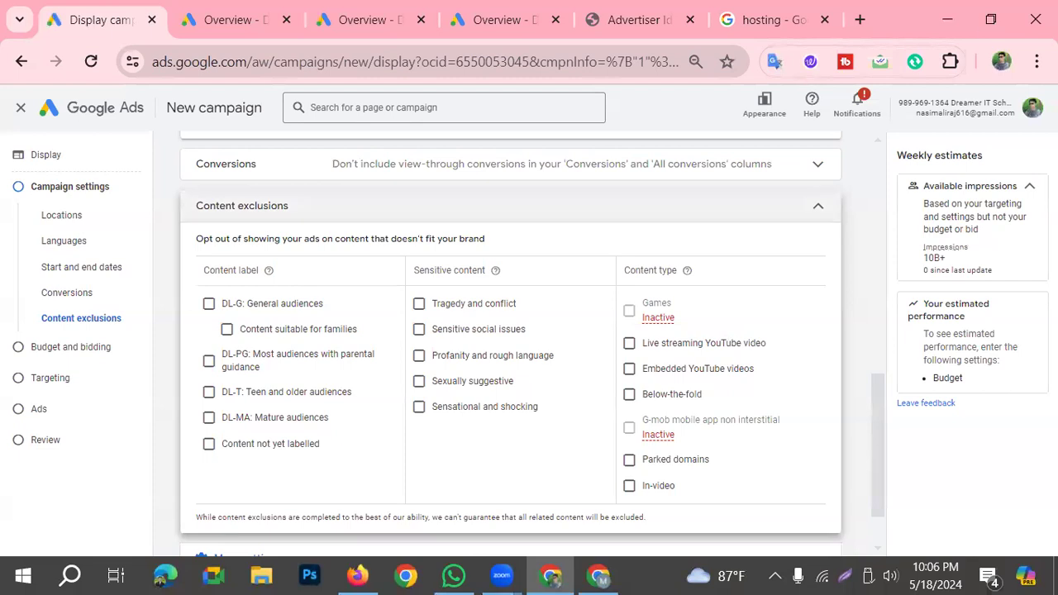
left_click(819, 206)
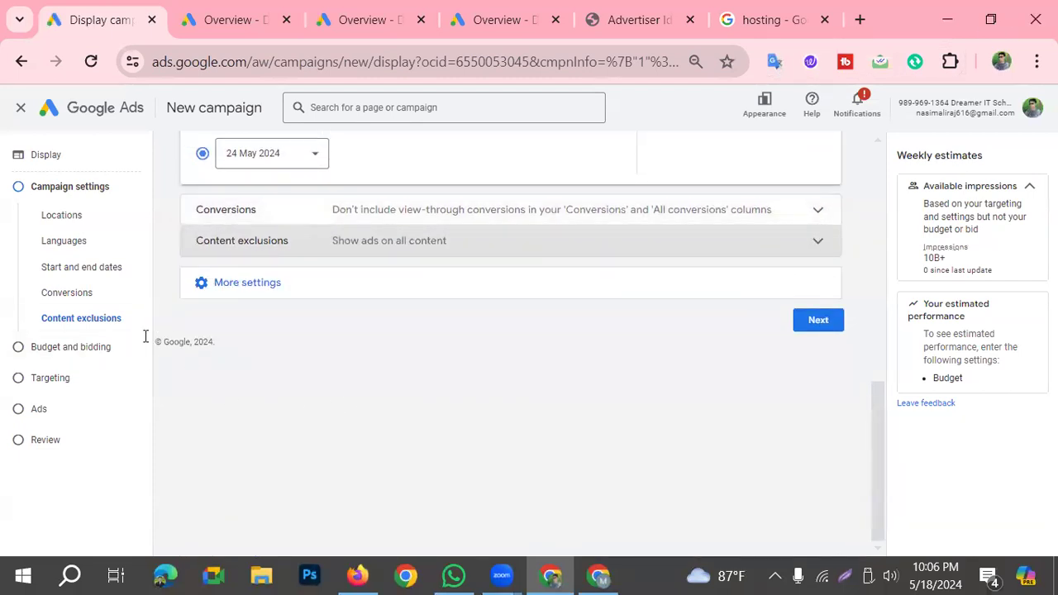
left_click(823, 333)
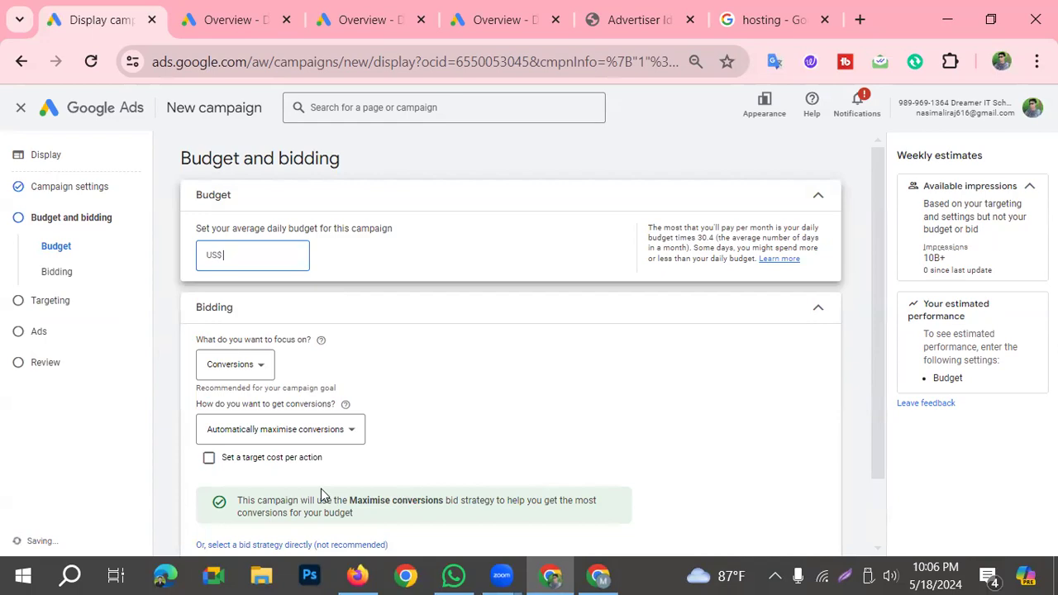
Step: Switch to the shop website and review its homepage sections, from the product listings and offers to the header
left_click(599, 575)
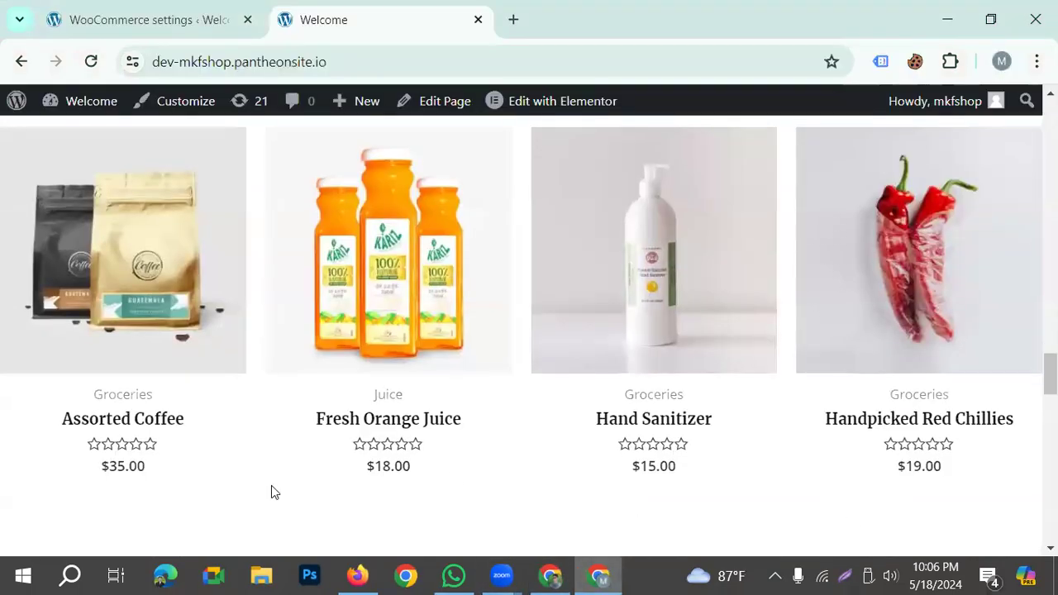
scroll(248, 496, "up", 15)
scroll(411, 500, "up", 10)
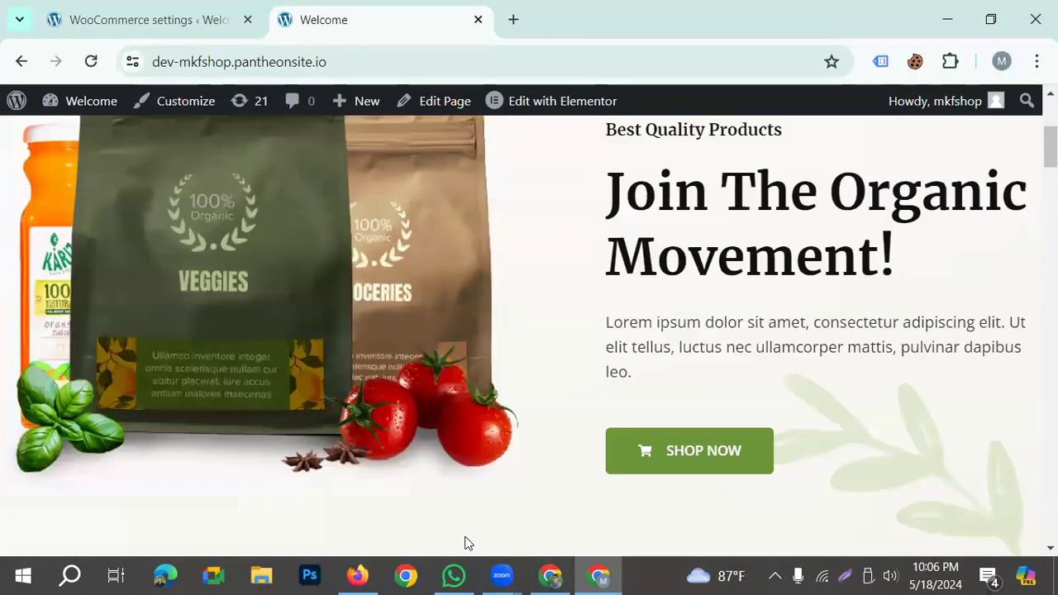
scroll(450, 543, "down", 5)
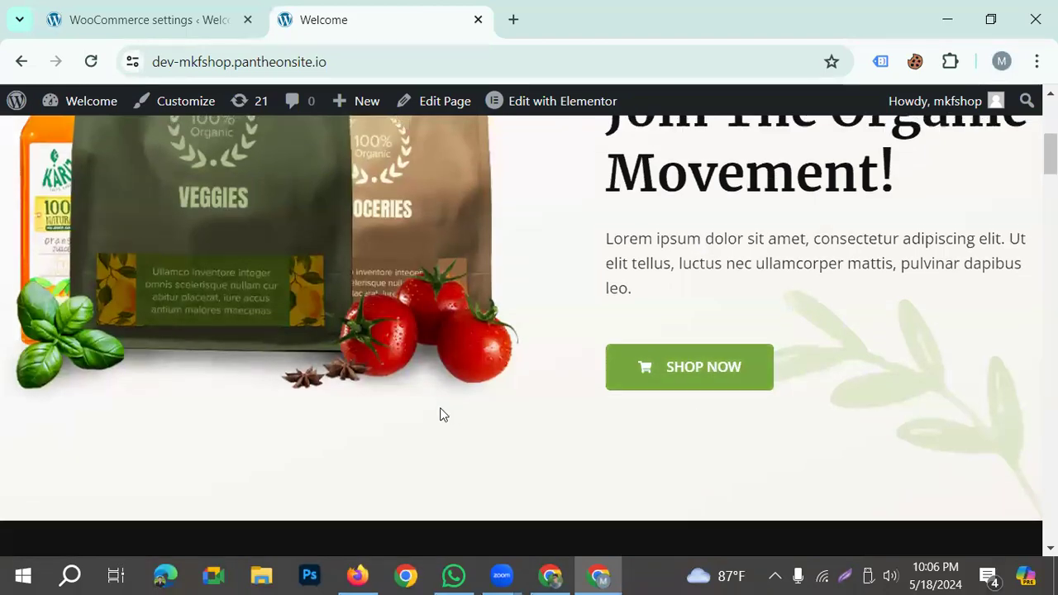
scroll(534, 482, "down", 6)
scroll(529, 330, "down", 15)
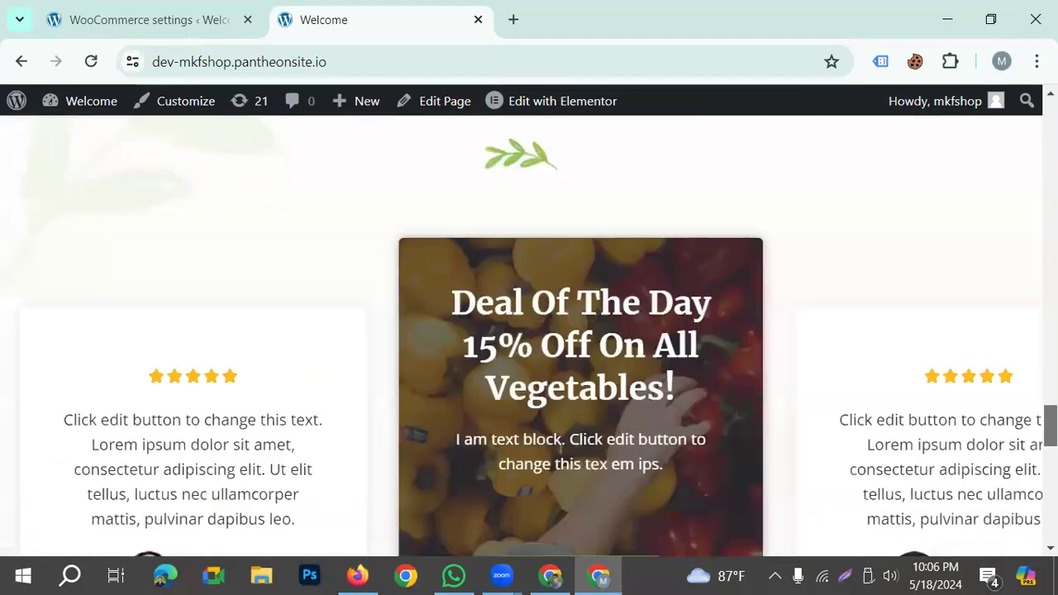
scroll(529, 331, "up", 3)
scroll(250, 501, "up", 15)
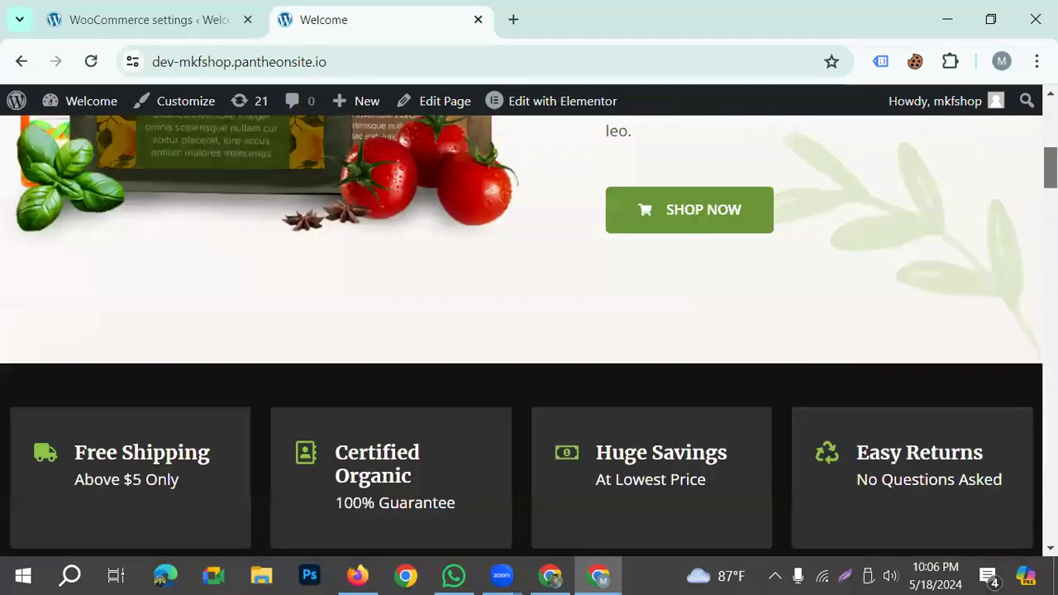
scroll(249, 500, "up", 2)
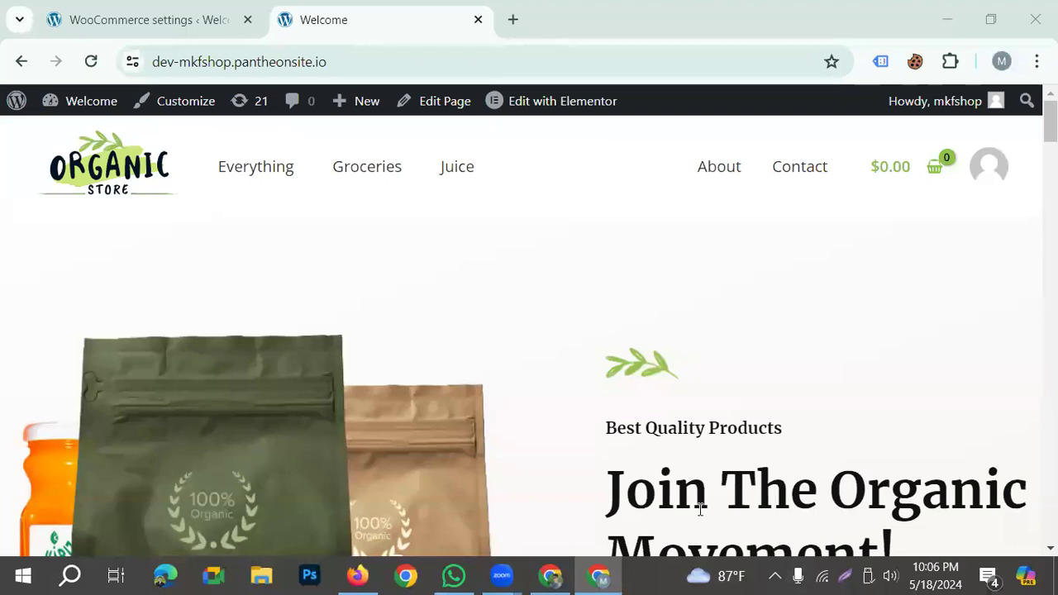
Step: Return to Google Ads and set the campaign's average daily budget to US$100
left_click(550, 577)
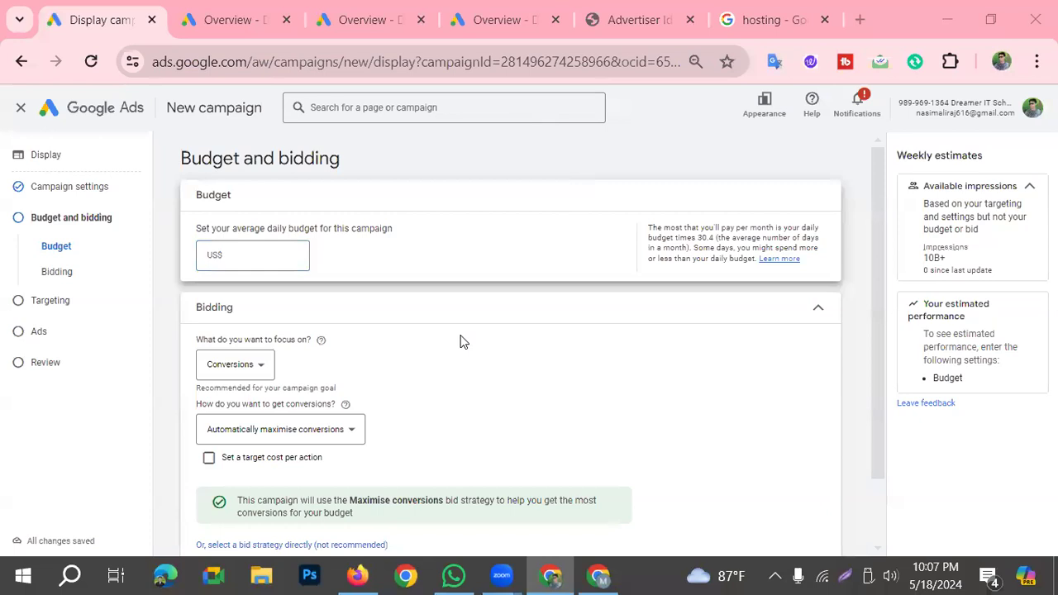
left_click(263, 259)
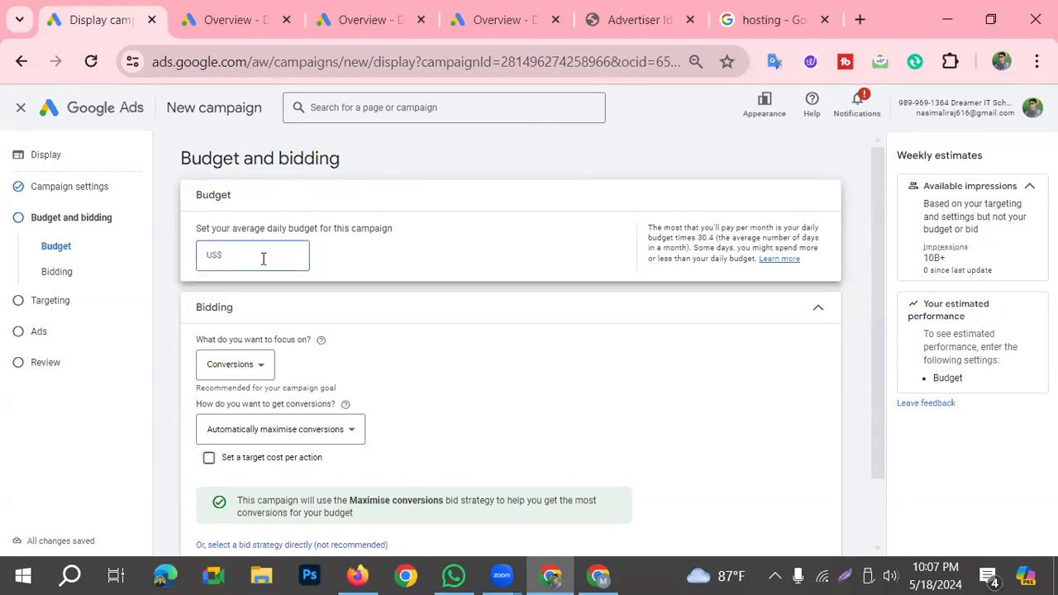
type("100")
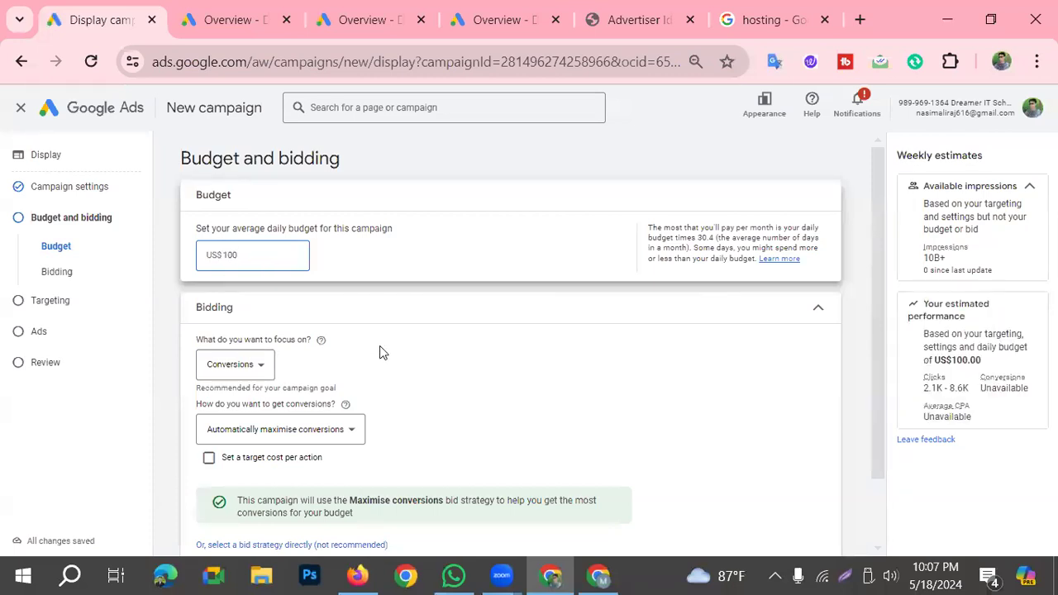
Step: In a screen capture, frame the estimated performance box in red, add arrows to the box, Conversions and Average CPA, and discard the capture
left_click(846, 577)
left_click(881, 504)
mouse_move(894, 297)
left_mouse_down()
mouse_move(946, 324)
mouse_move(1040, 428)
left_mouse_up()
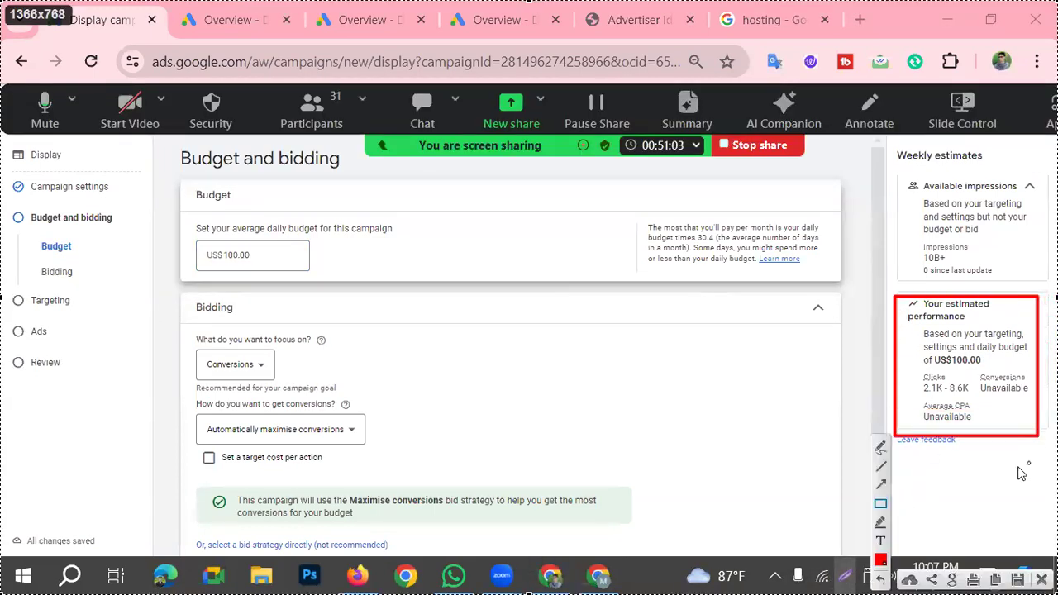
left_click(885, 488)
left_click_drag(624, 487, 868, 395)
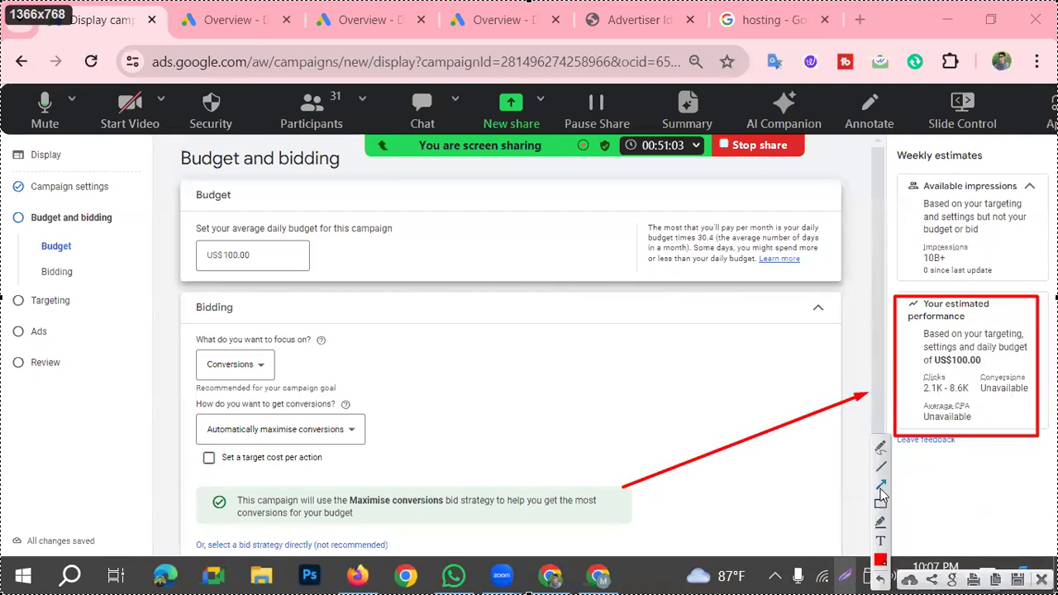
mouse_move(972, 509)
left_mouse_down()
mouse_move(987, 464)
mouse_move(996, 498)
mouse_move(990, 459)
mouse_move(1008, 400)
left_mouse_up()
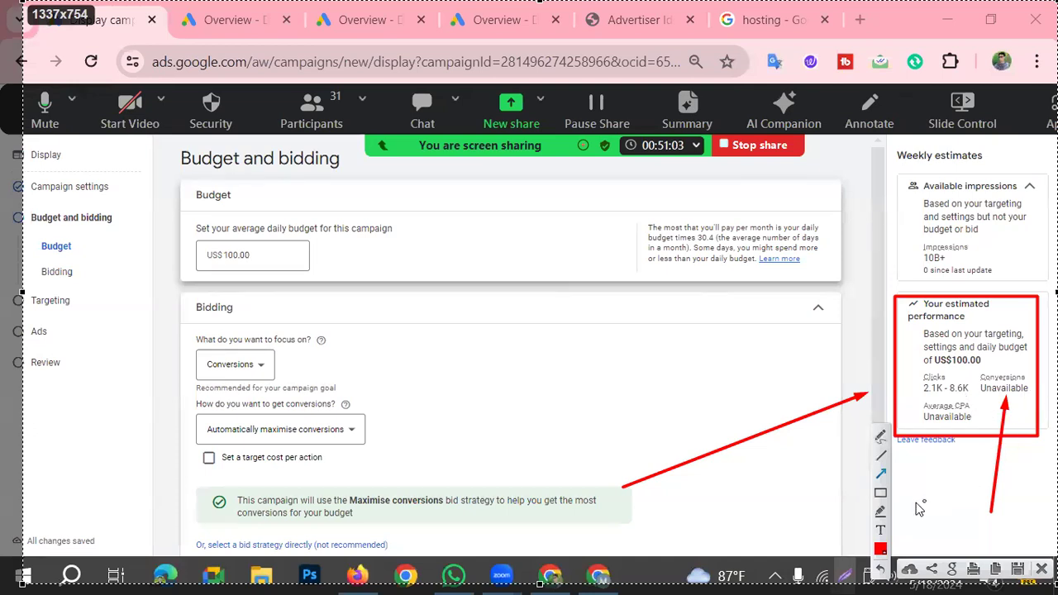
left_click_drag(897, 517, 934, 426)
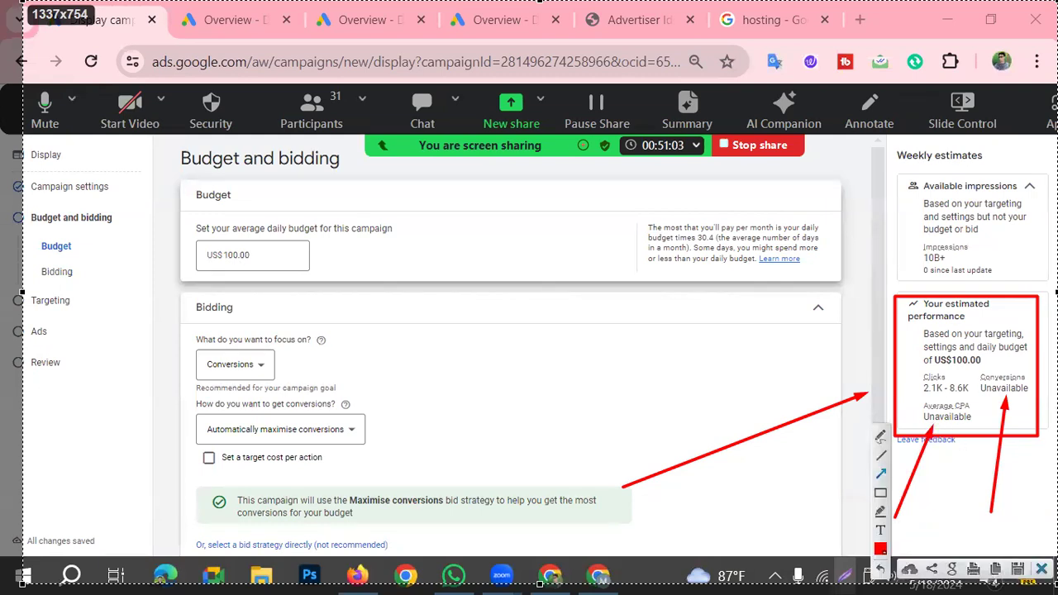
key("Escape")
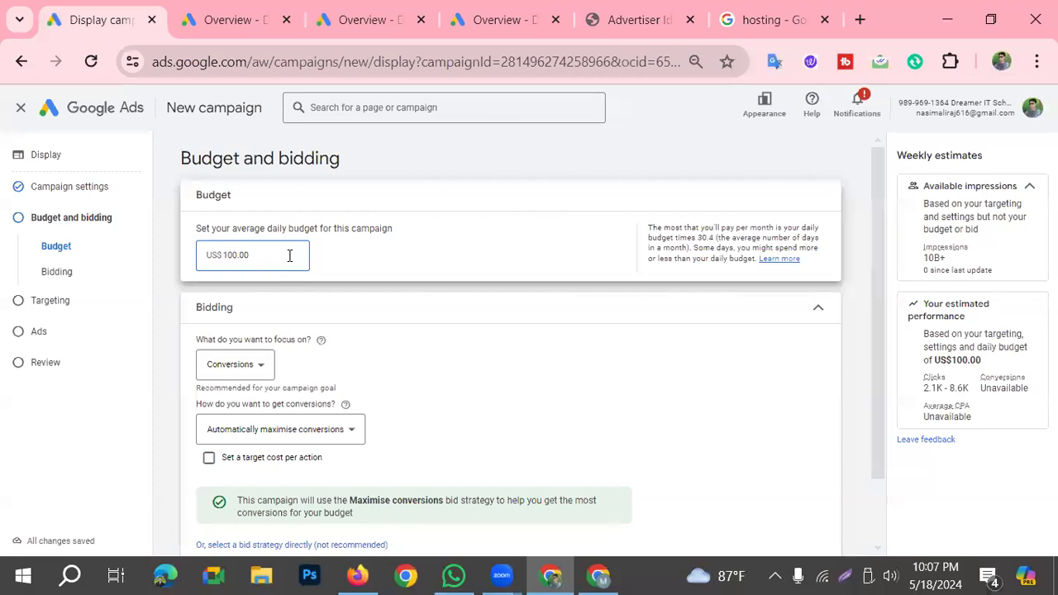
Step: Raise the campaign's average daily budget to US$1000 and on to US$10000
key("BackSpace")
key("BackSpace")
key("BackSpace")
type("0")
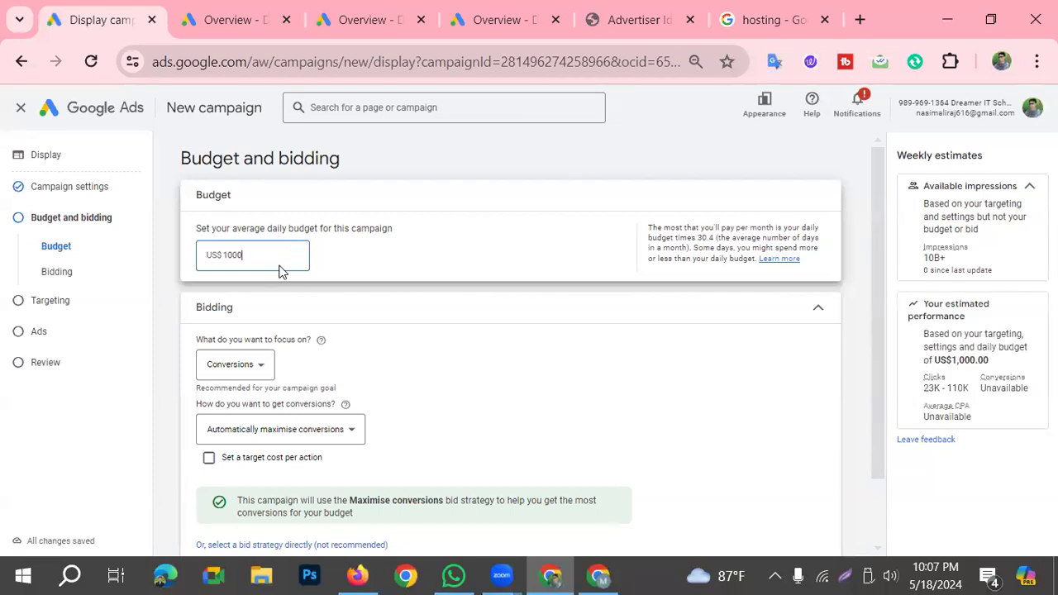
type("0")
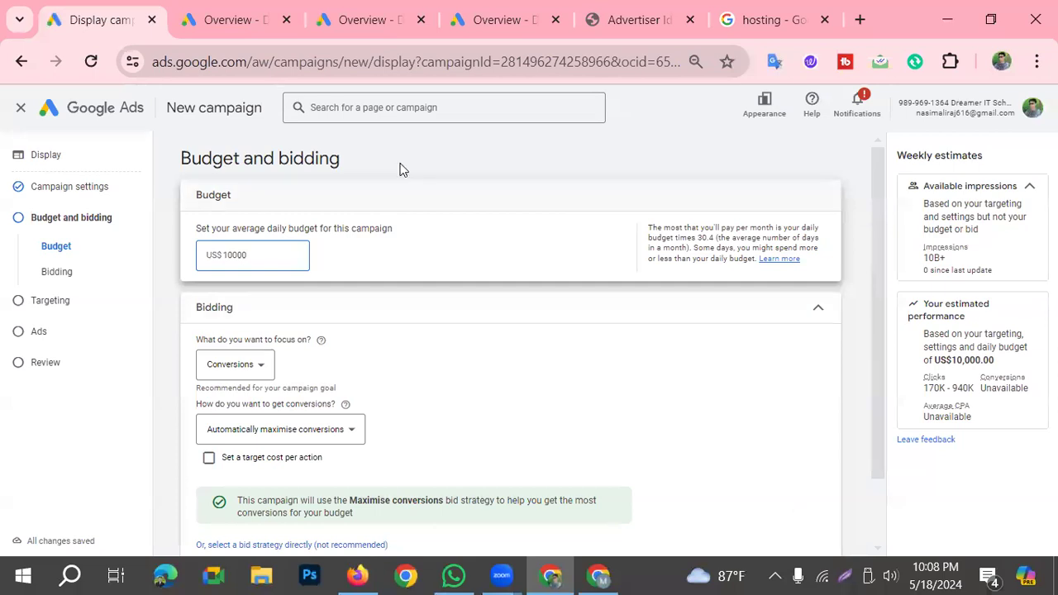
Step: Set the campaign's average daily budget back to US$100
left_click(555, 357)
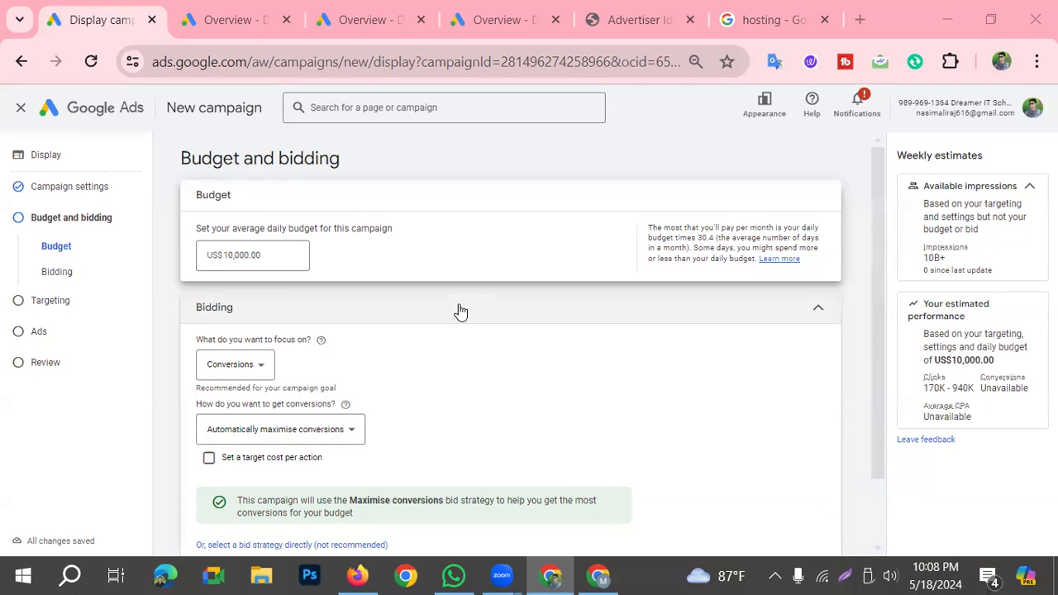
left_click(288, 261)
key("BackSpace")
key("BackSpace")
key("BackSpace")
key("BackSpace")
key("BackSpace")
key("BackSpace")
key("BackSpace")
type("00")
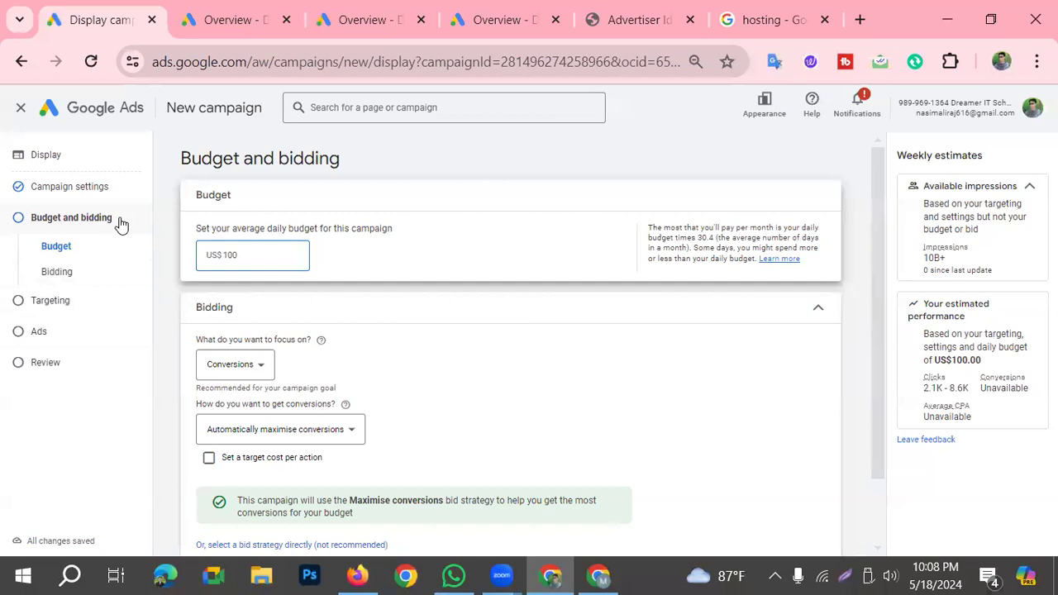
left_click(171, 250)
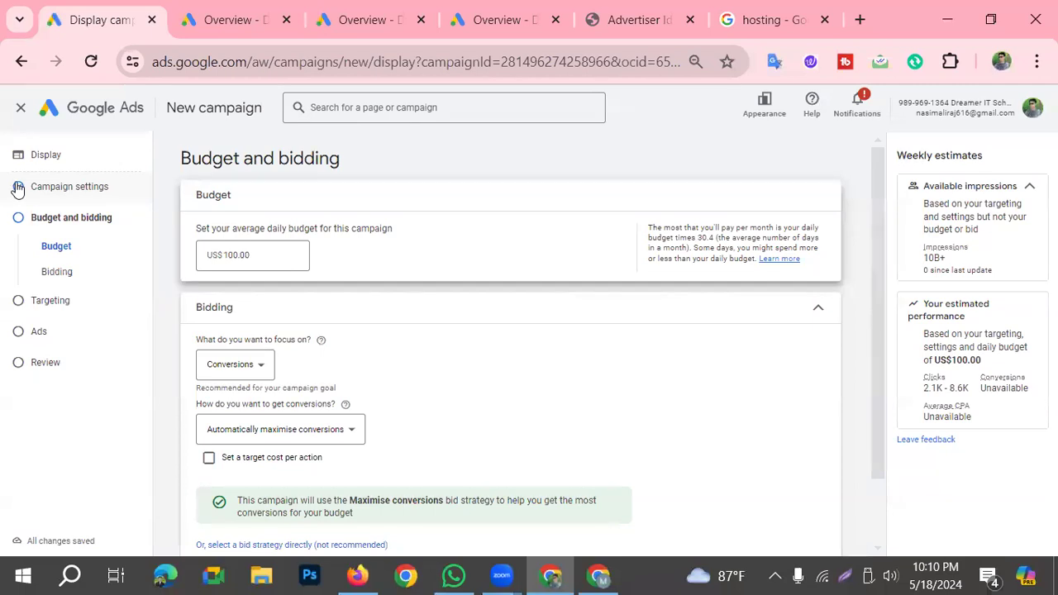
Step: Switch to the shop website, browse to the Best Selling Products and view the Hand Sanitizer product page
left_click(585, 576)
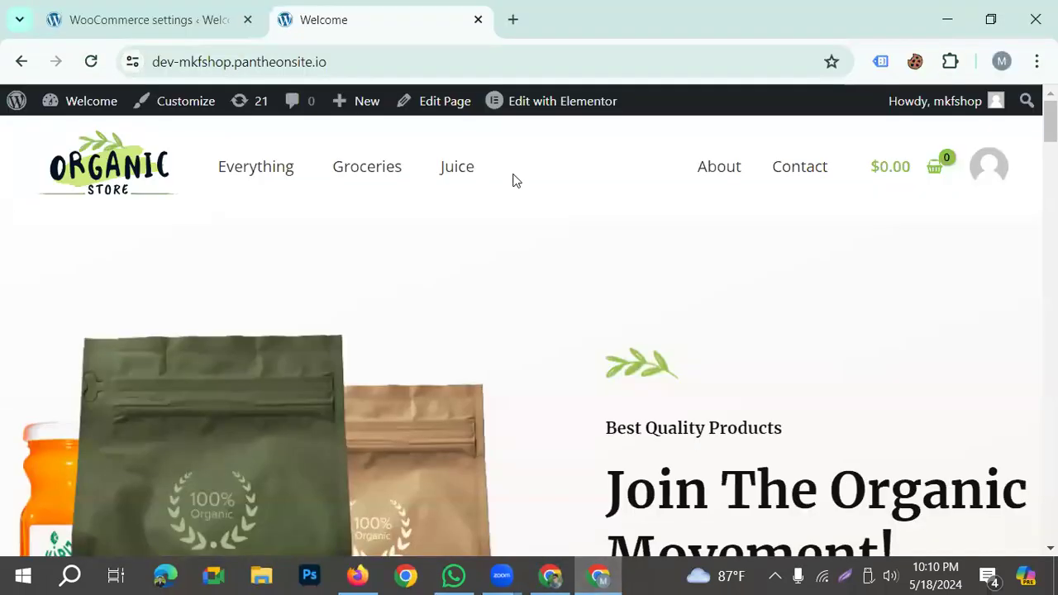
scroll(487, 449, "down", 5)
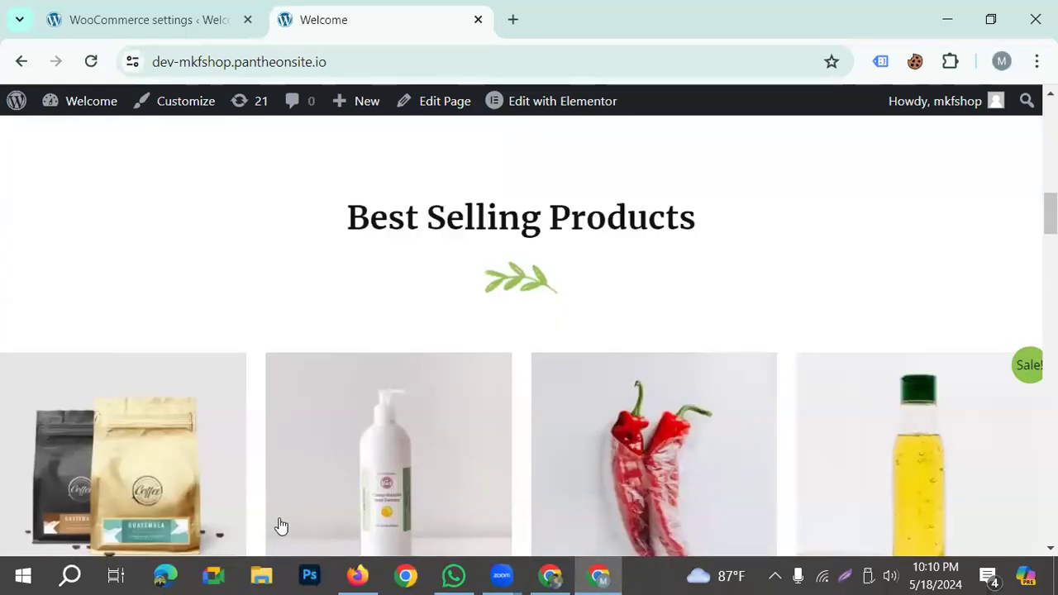
scroll(389, 284, "down", 3)
left_click(386, 275)
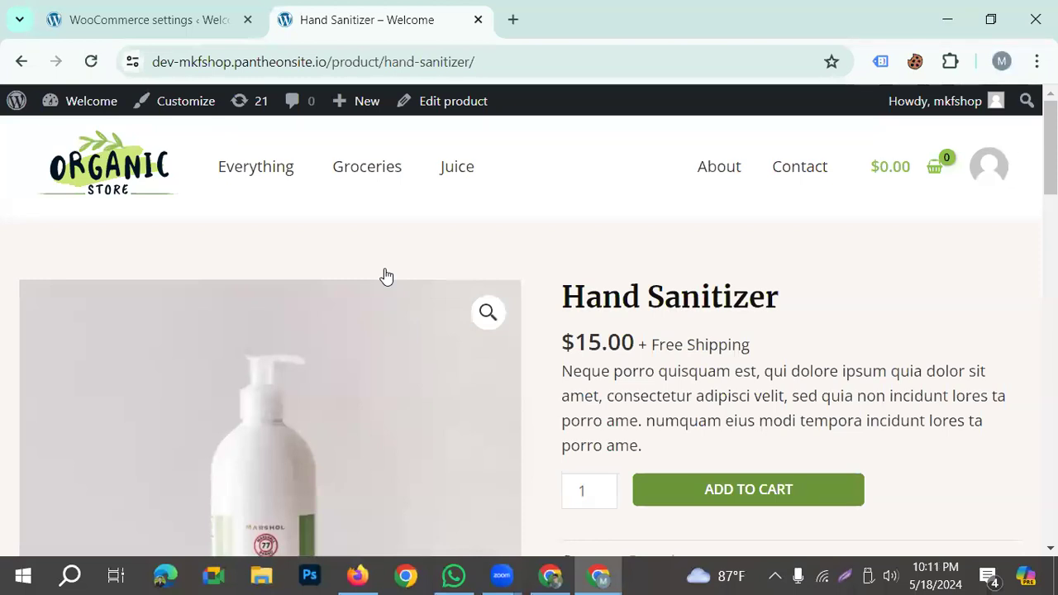
Step: Return to Google Ads and set the campaign's bidding focus to Conversion value
left_click(550, 577)
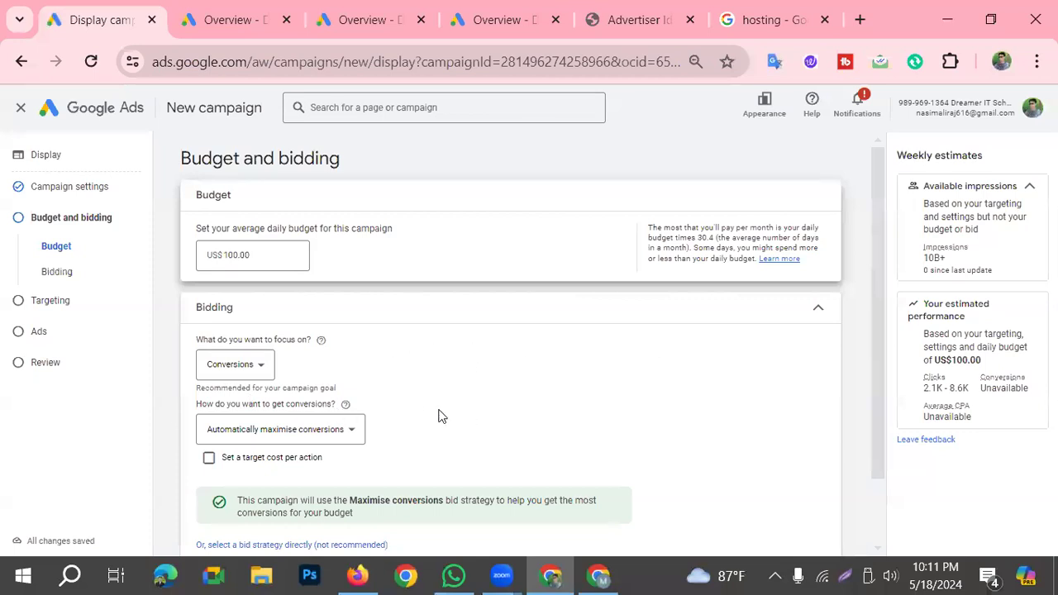
scroll(313, 288, "down", 1)
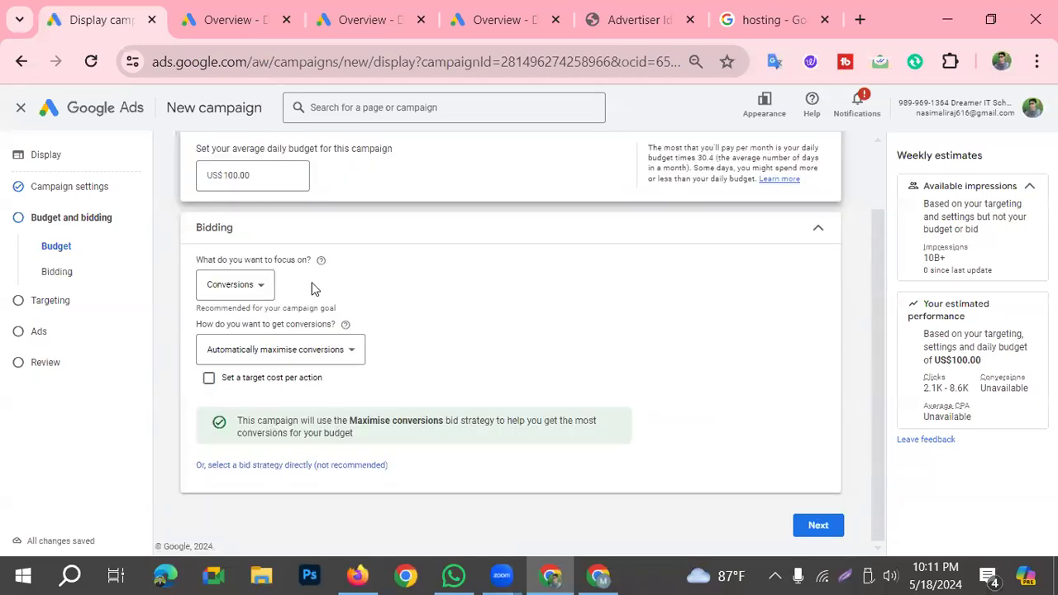
left_click(256, 293)
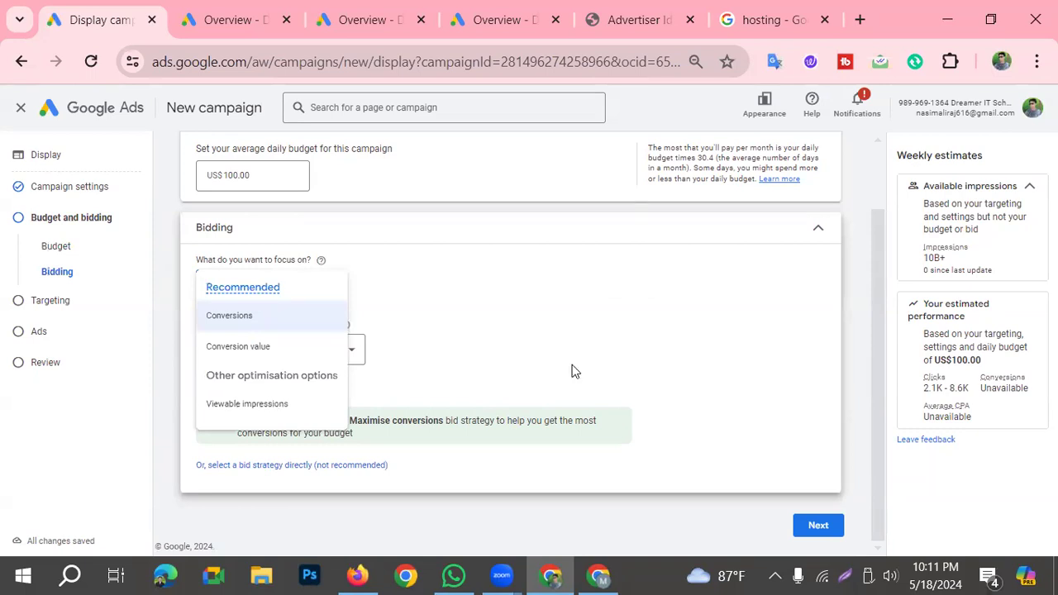
left_click(549, 314)
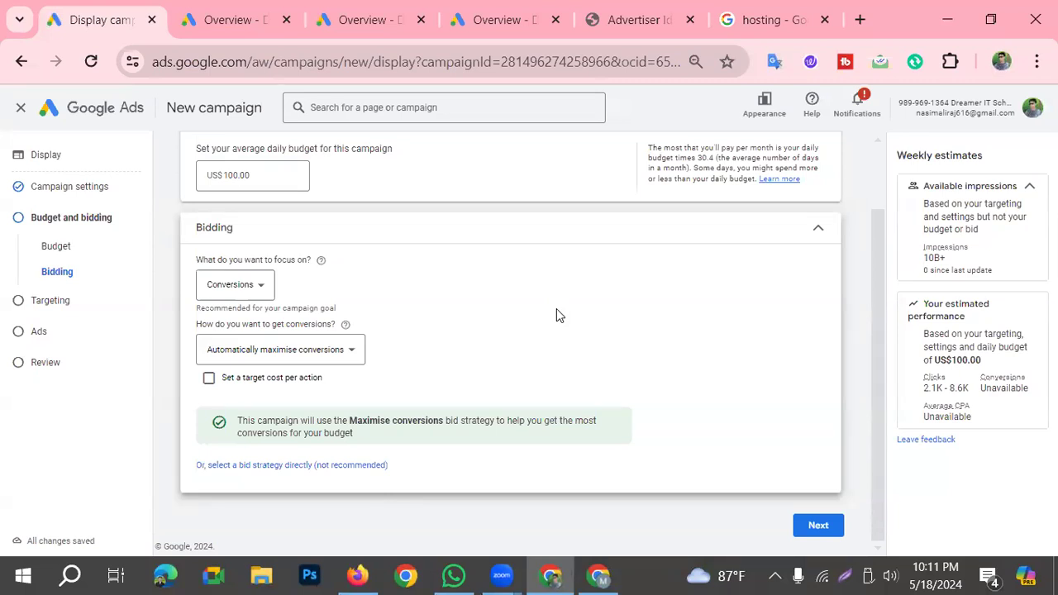
left_click(264, 286)
left_click(255, 353)
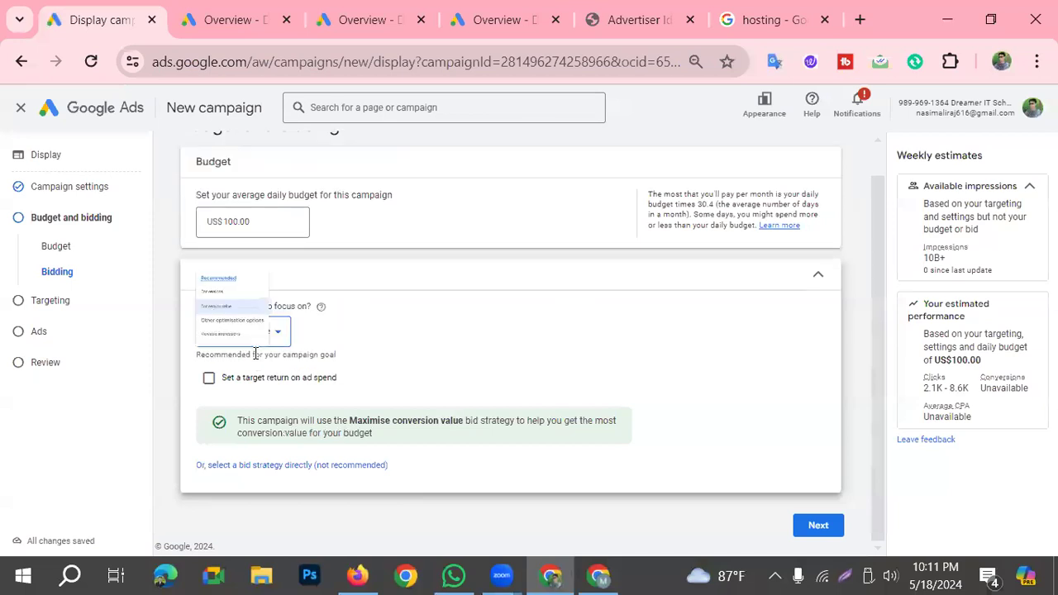
Step: Try a target return on ad spend of 400% and the suggested 29%, and turn the target off again
left_click(209, 380)
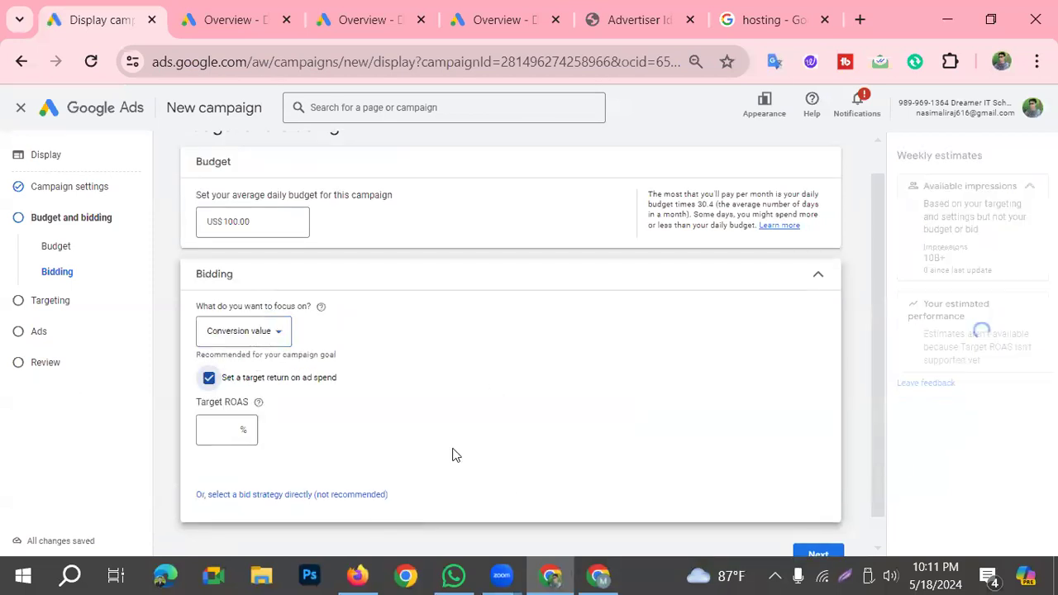
type("400")
left_click(552, 457)
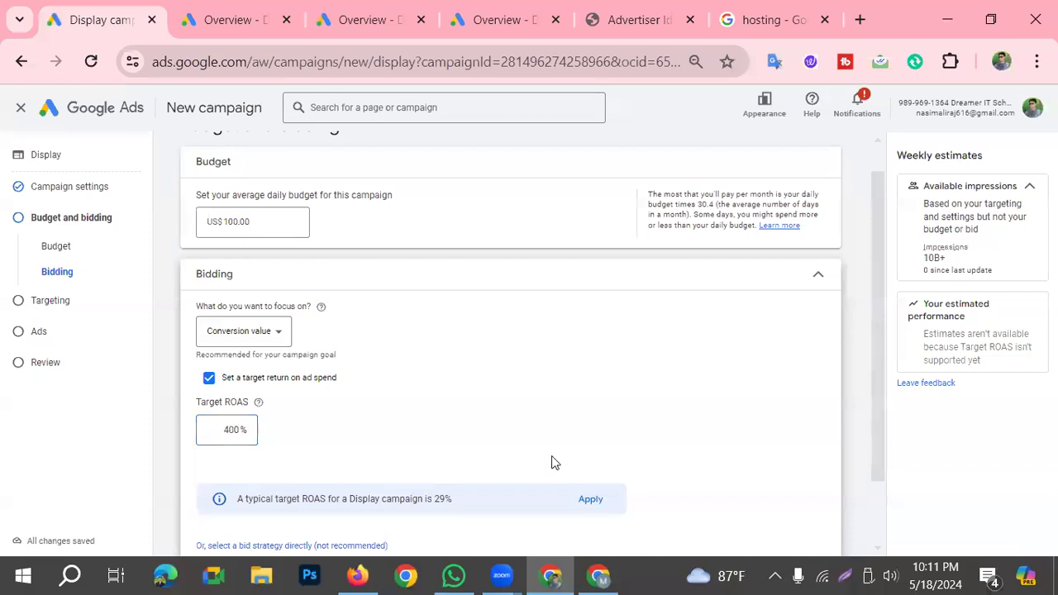
scroll(634, 477, "down", 1)
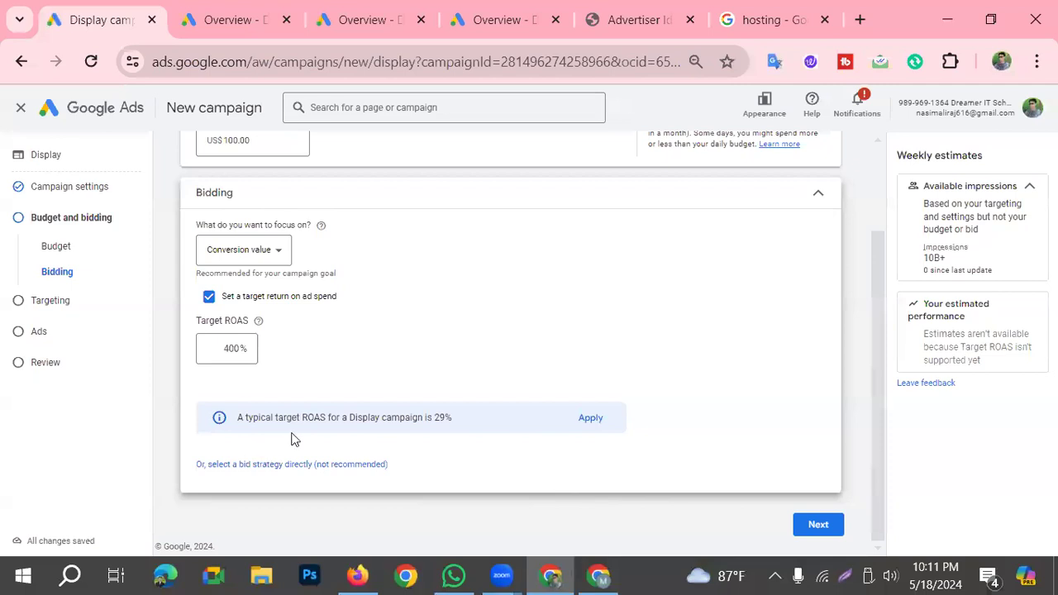
scroll(298, 447, "up", 1)
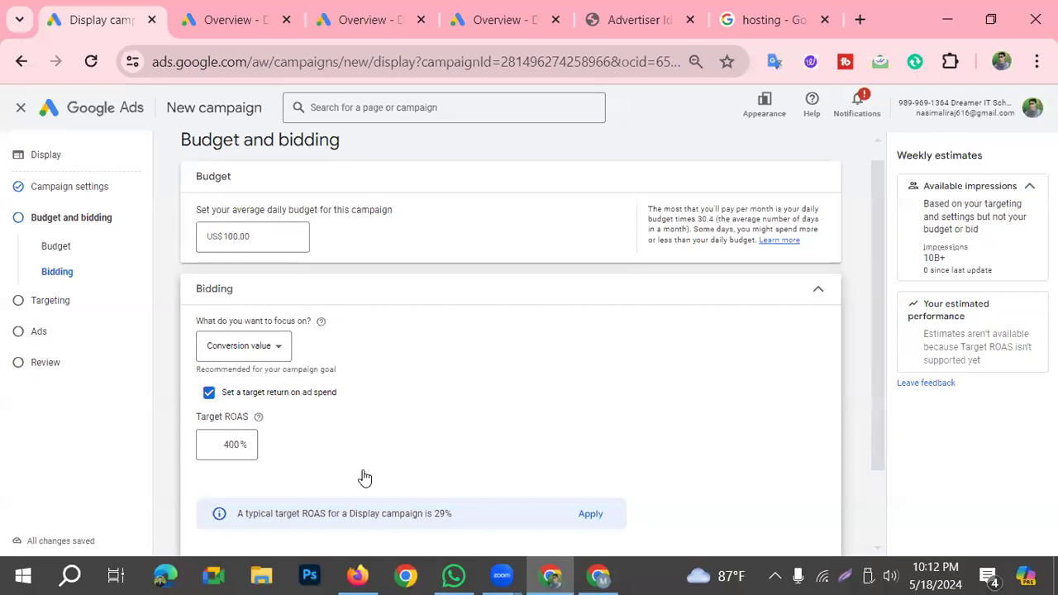
scroll(365, 478, "down", 2)
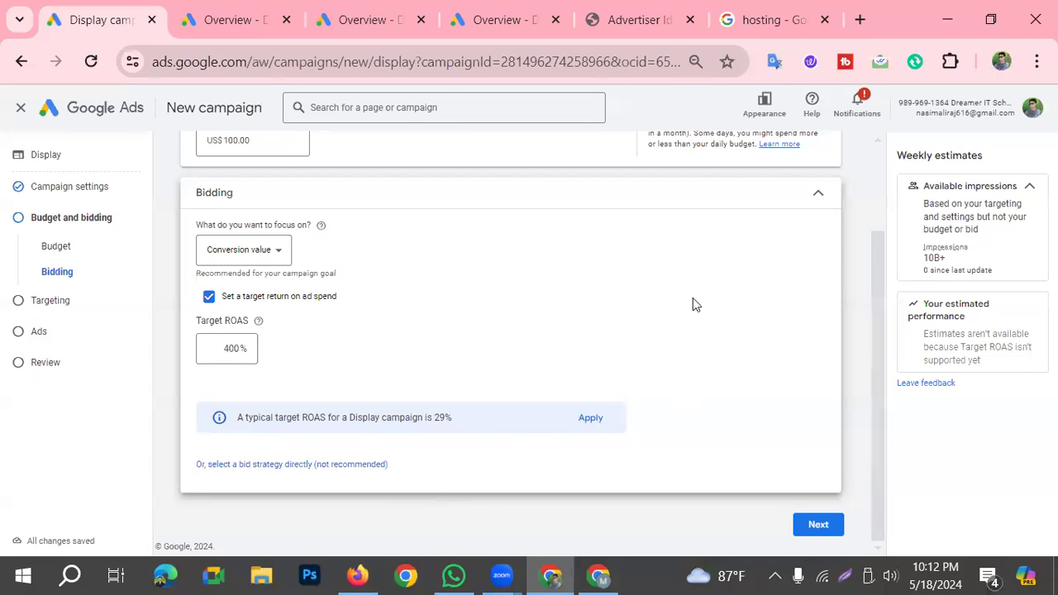
left_click(589, 419)
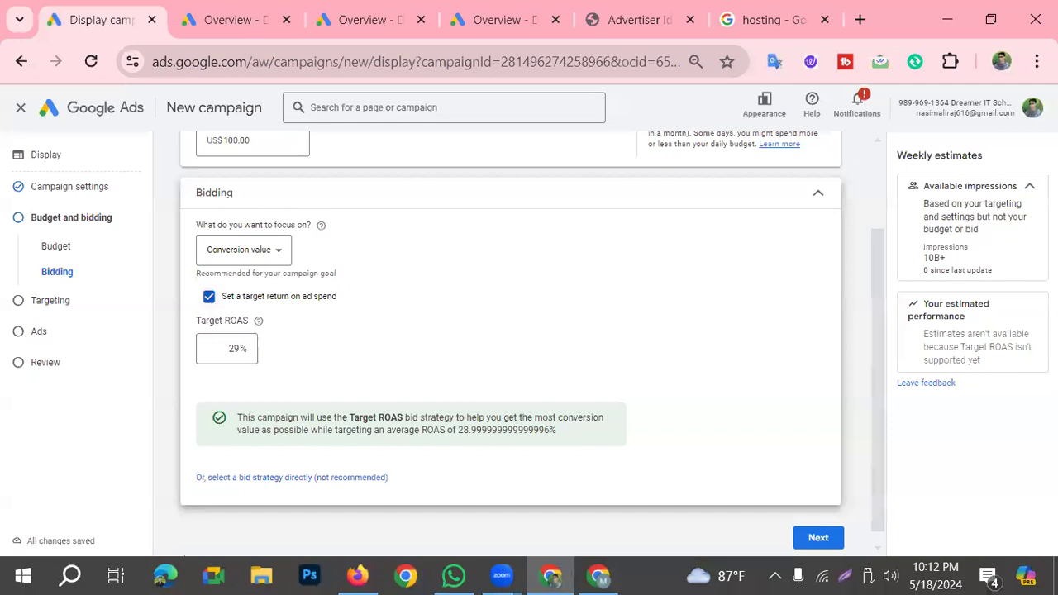
left_click(209, 298)
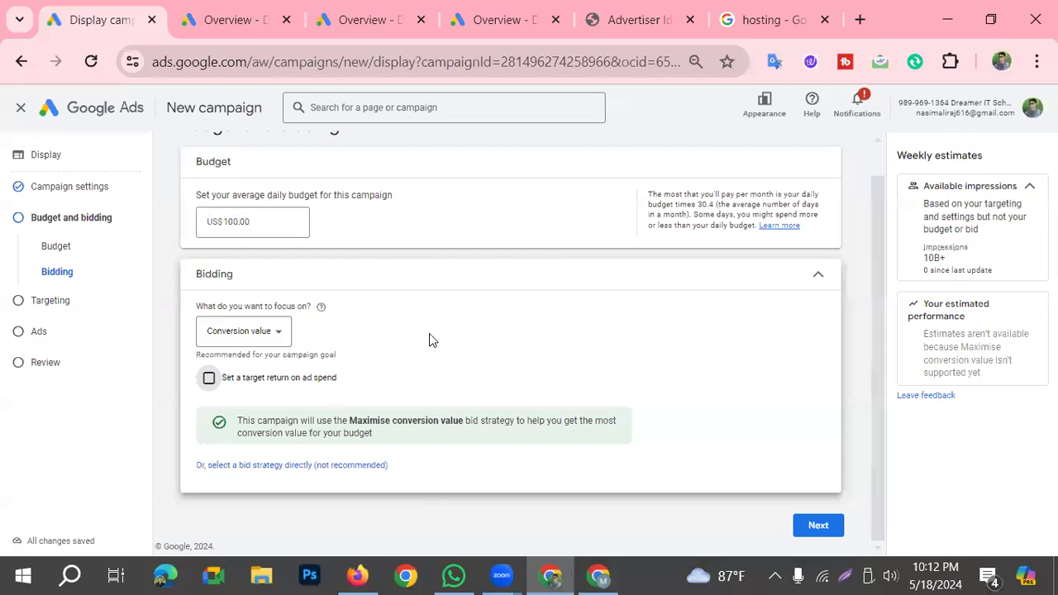
Step: Choose to select the bid strategy directly, review the available strategies and keep Maximise conversion value
left_click(302, 470)
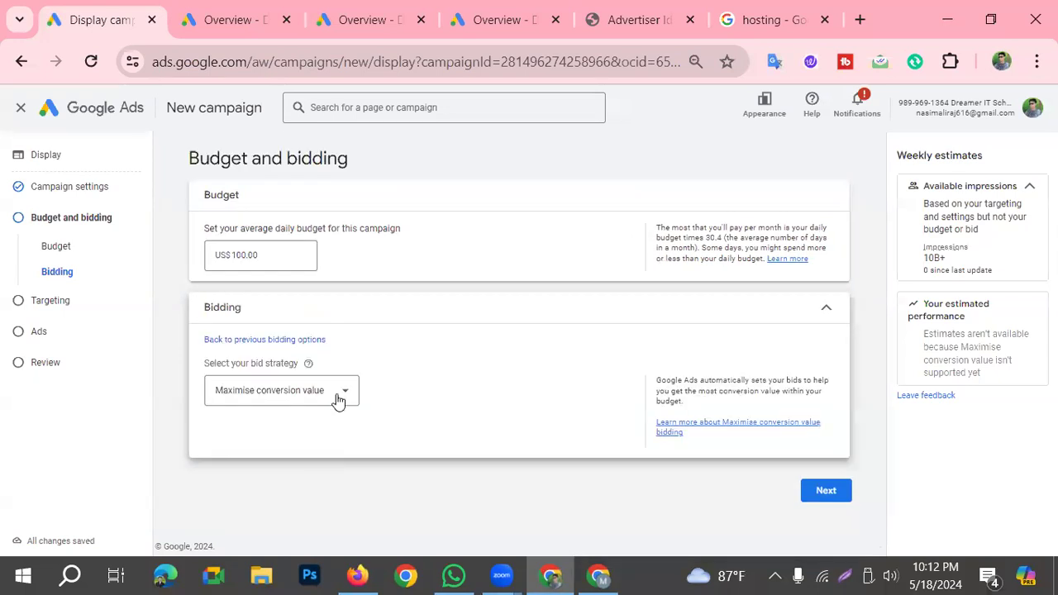
left_click(337, 395)
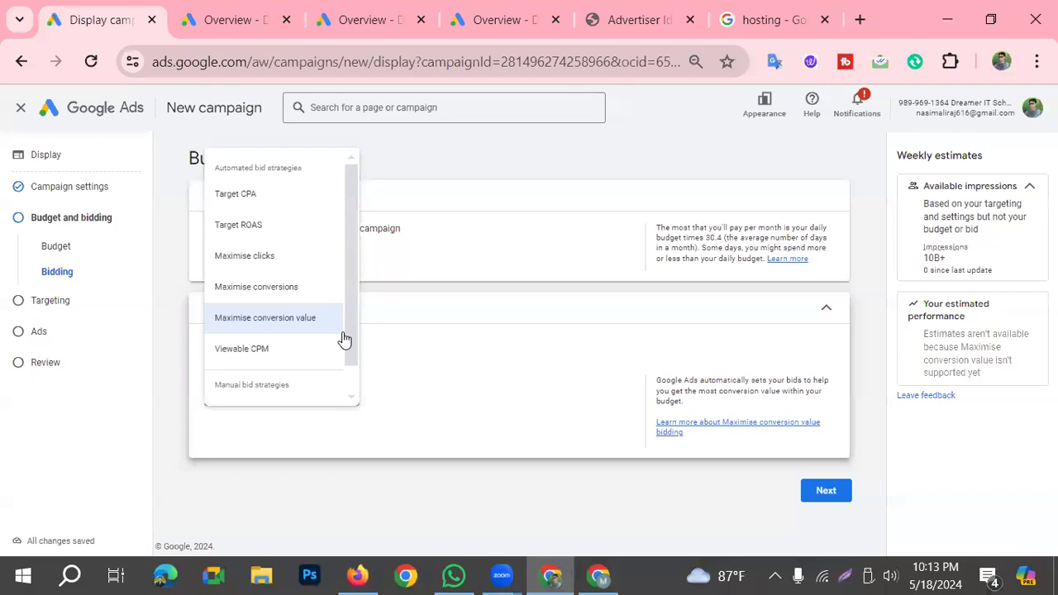
left_click(279, 326)
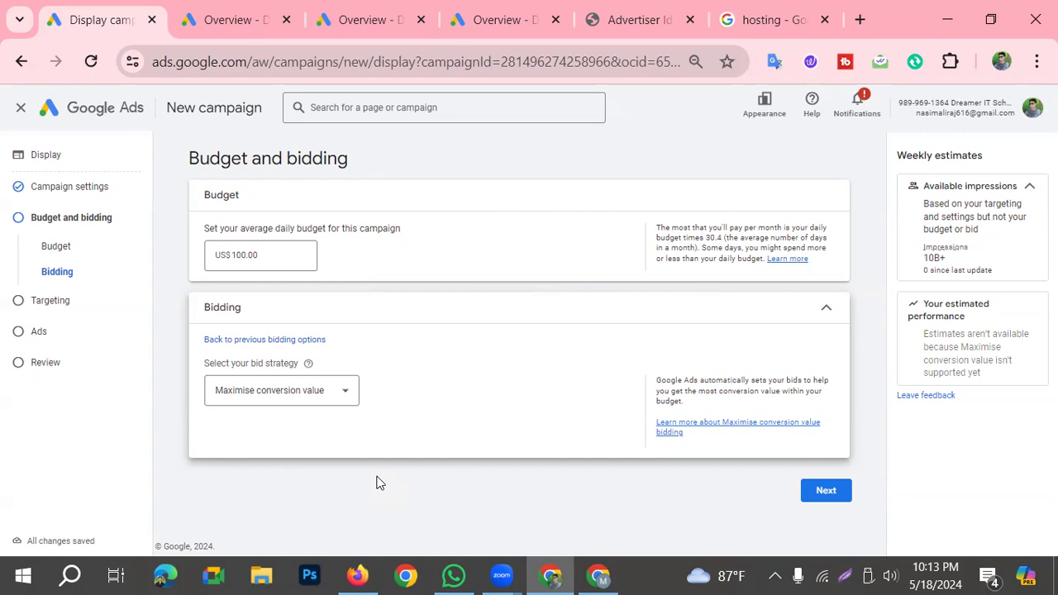
left_click(325, 395)
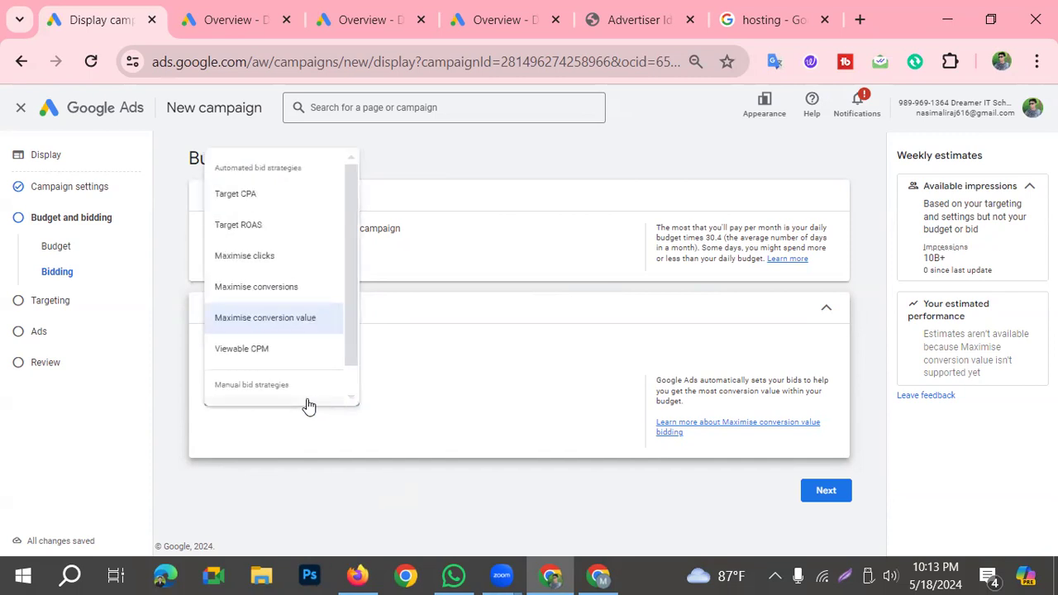
left_click(319, 331)
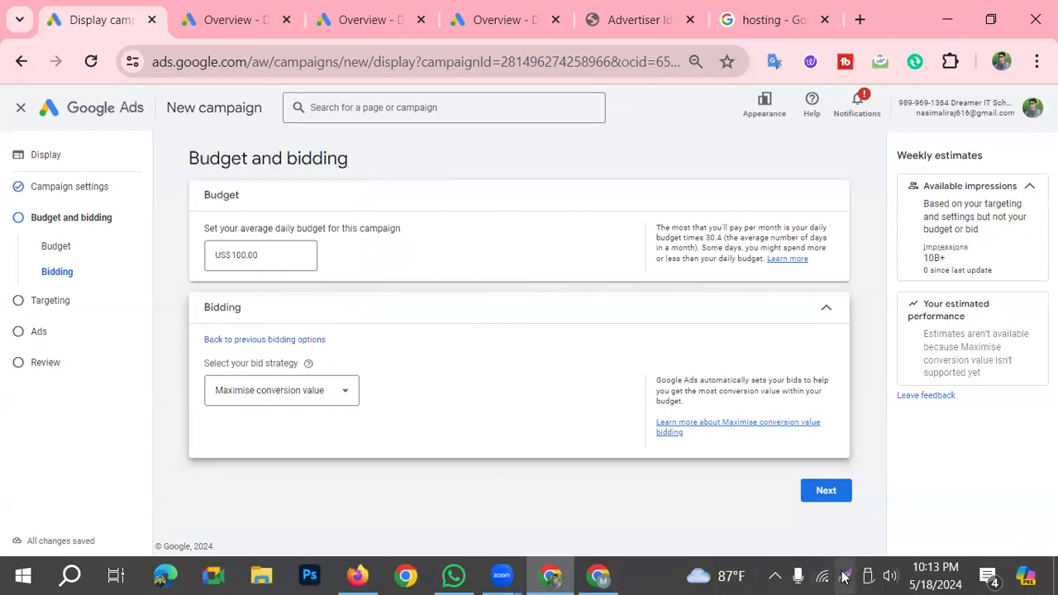
Step: In a screen capture, frame the Next button below the bidding section and copy the capture
left_click(845, 576)
left_click(881, 495)
left_click_drag(789, 477, 863, 510)
key("ctrl+c")
Step: Continue to the campaign's targeting and add Demographics targeting for editing
left_click(826, 490)
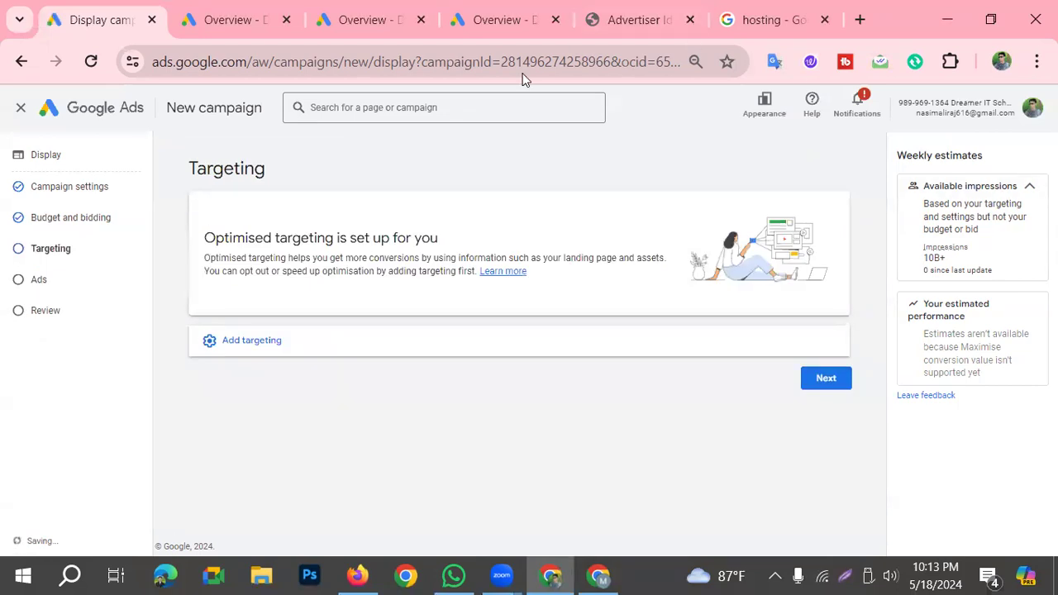
left_click(263, 343)
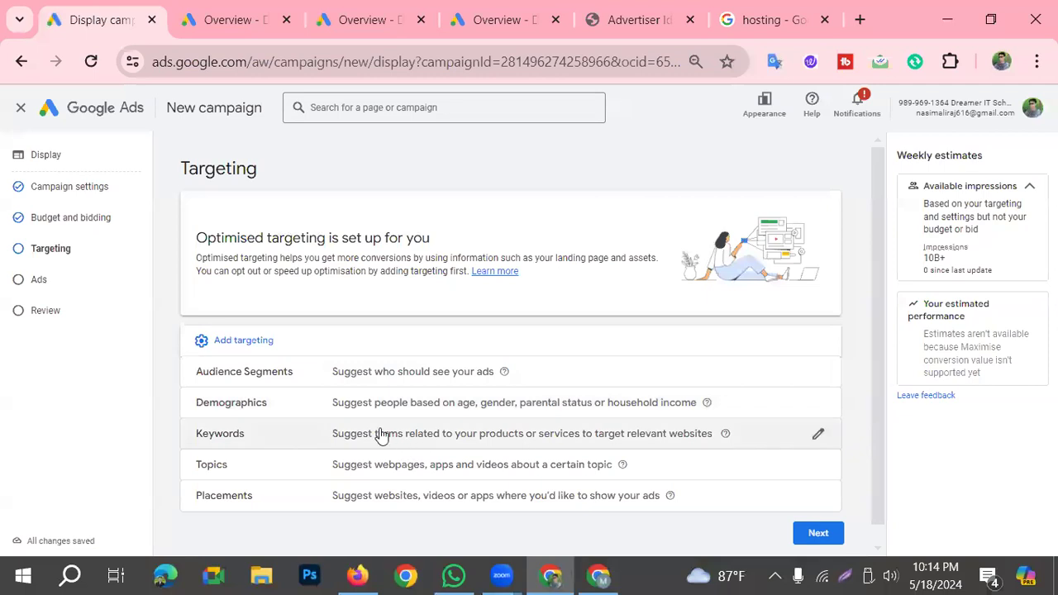
left_click(819, 403)
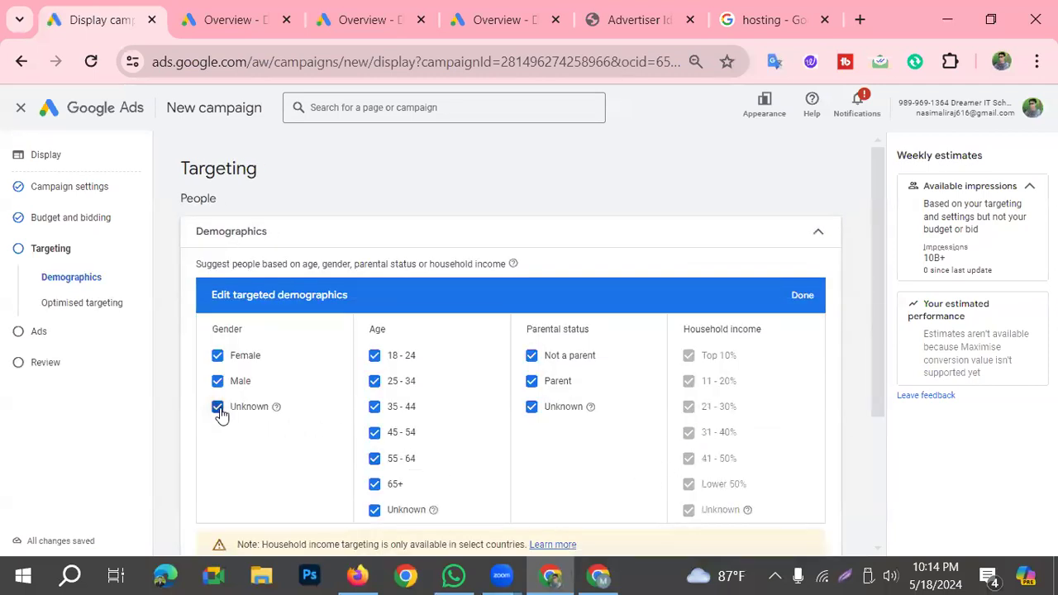
Step: Exclude the Unknown gender from the targeted demographics, keep Female and Male, and check the available impressions estimate
left_click(218, 407)
left_click(217, 355)
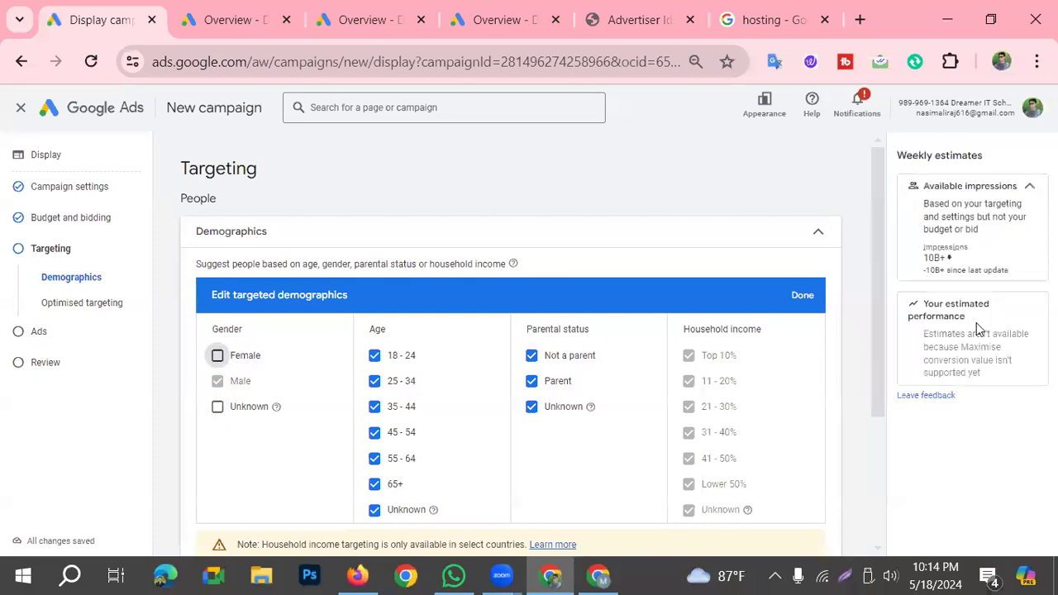
left_click(219, 356)
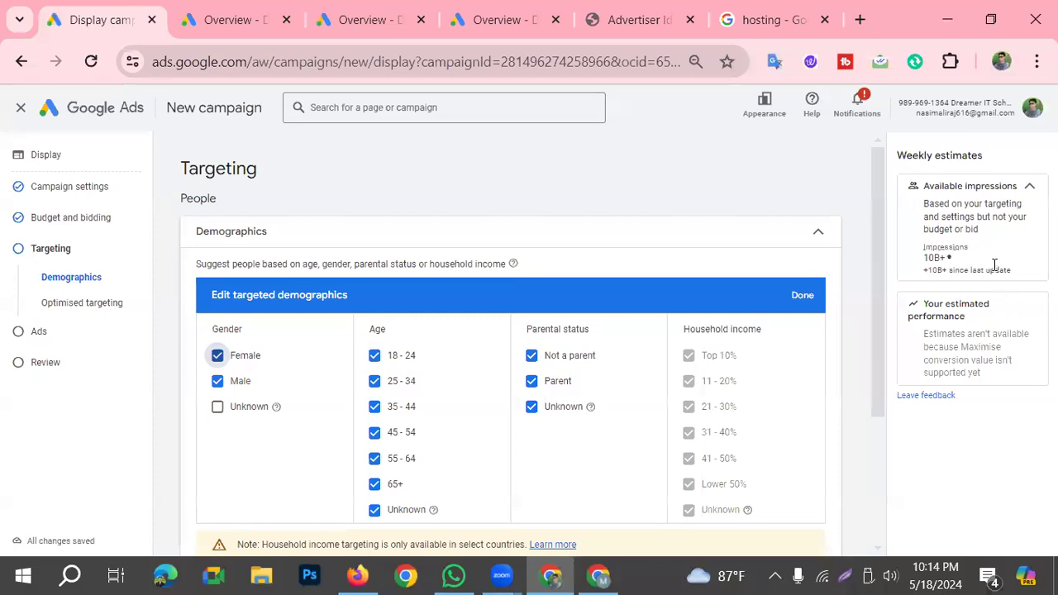
left_click_drag(924, 261, 957, 262)
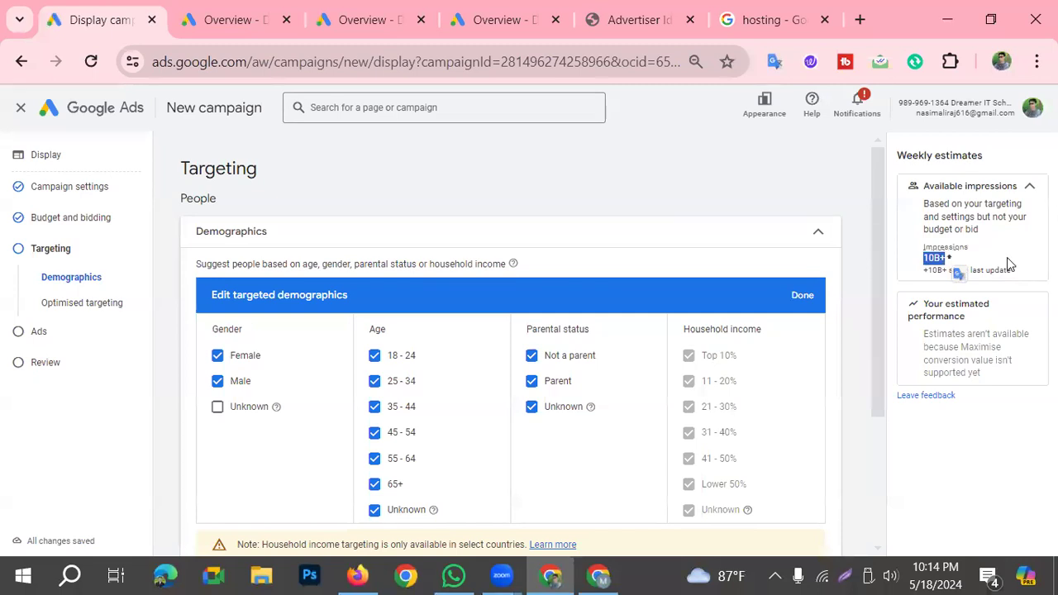
left_click(1011, 267)
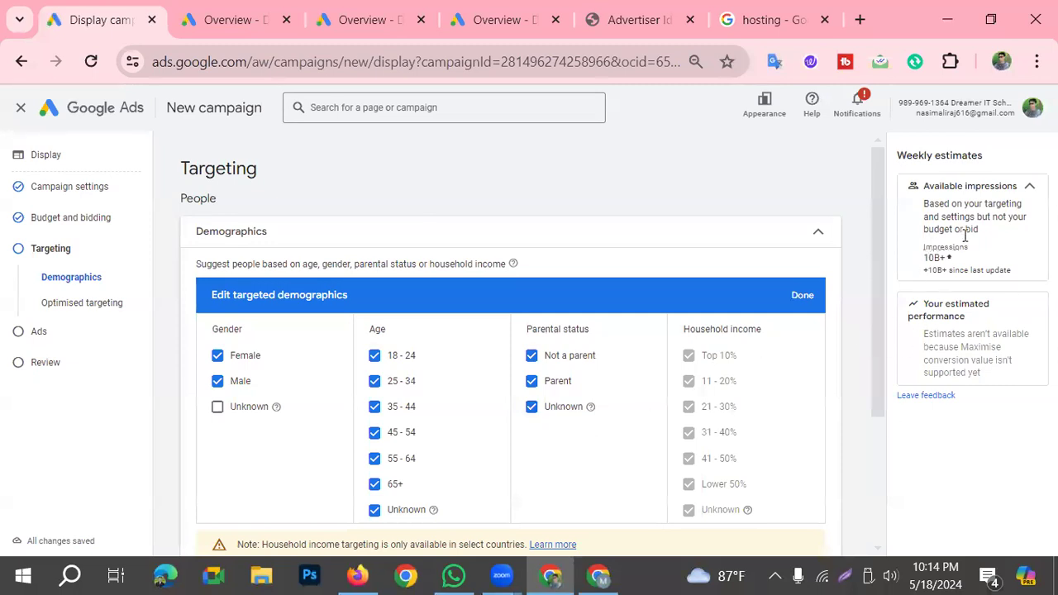
Step: Exclude ages 18 - 24, 25 - 34 and Unknown, and the Unknown parental status, from the targeted demographics
scroll(511, 486, "down", 1)
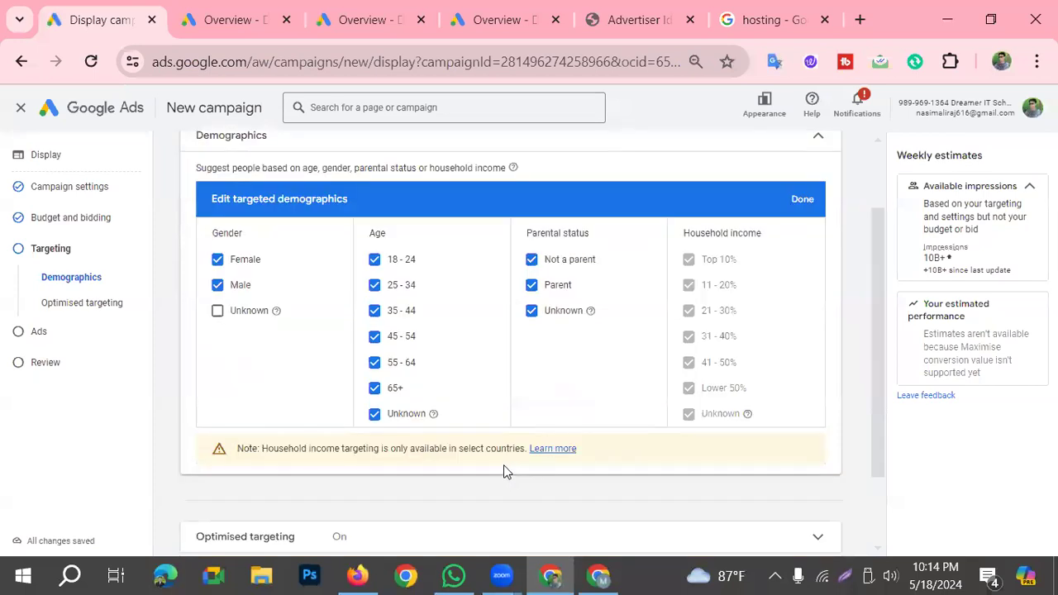
scroll(513, 468, "up", 1)
left_click(375, 356)
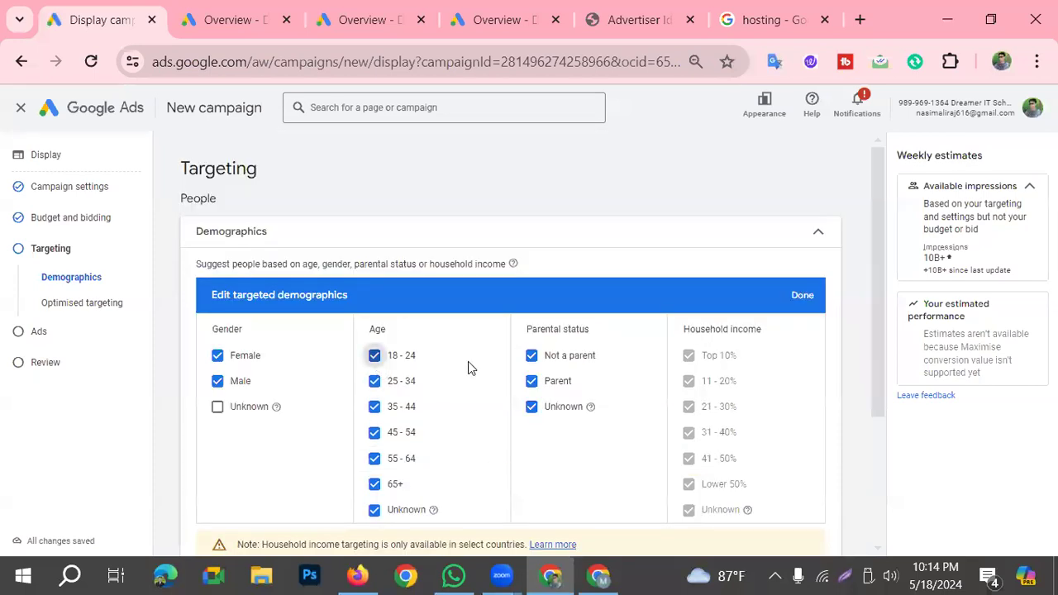
left_click(375, 381)
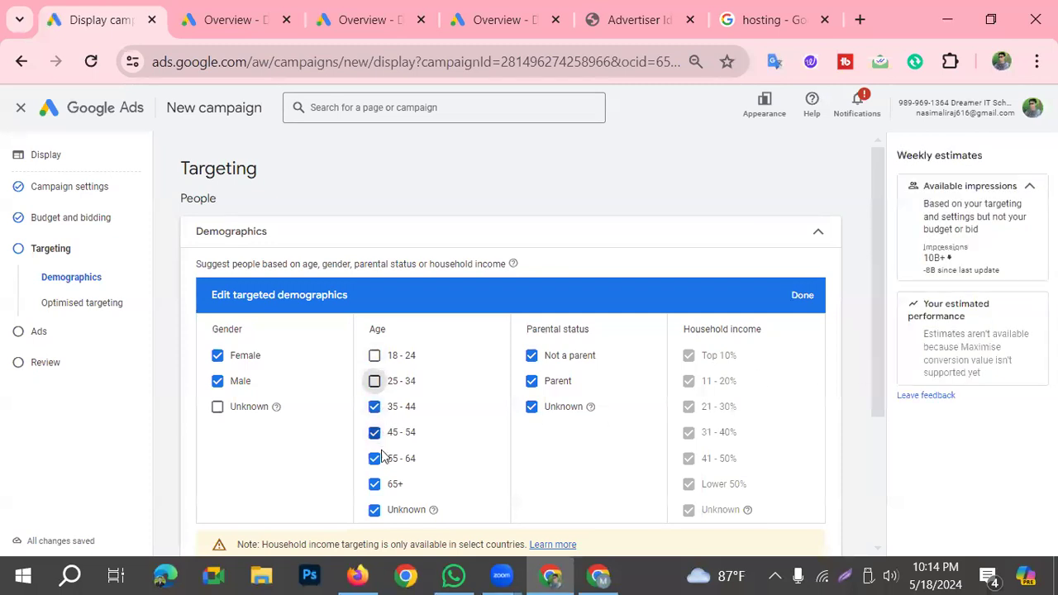
left_click(374, 510)
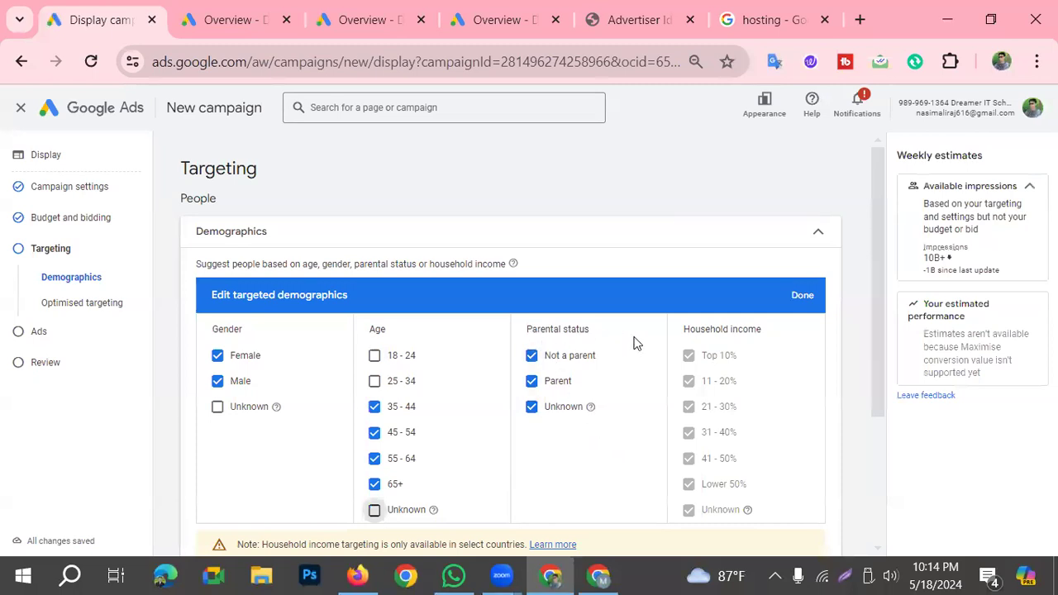
left_click(534, 408)
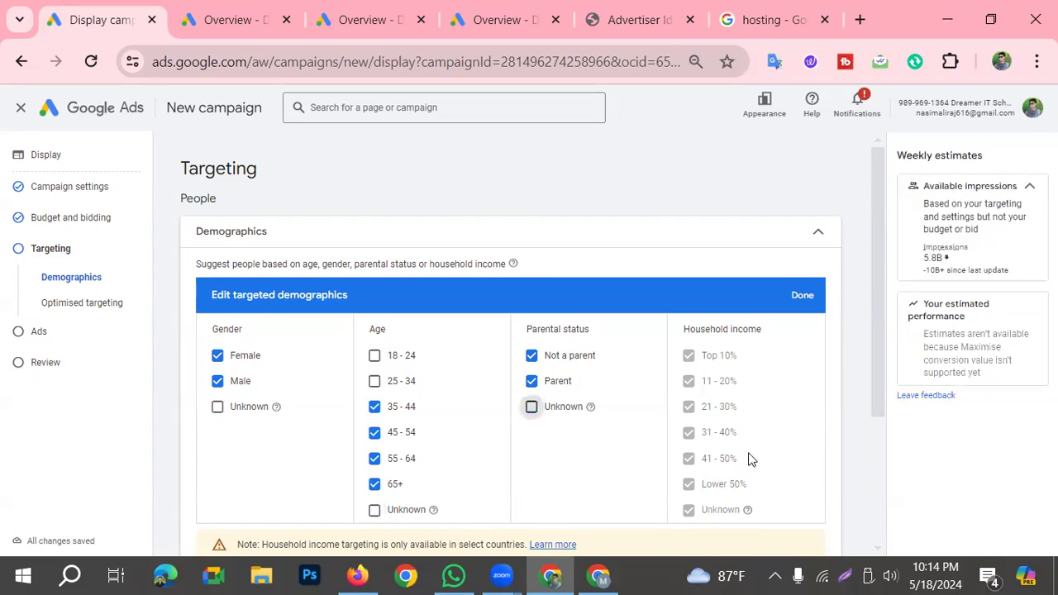
scroll(749, 458, "down", 2)
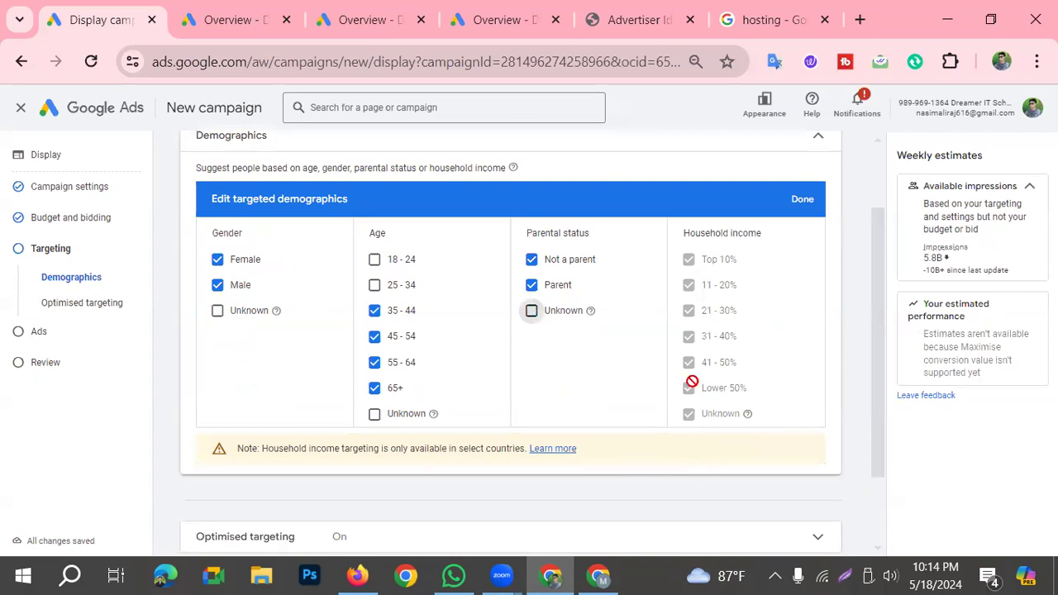
scroll(693, 382, "up", 2)
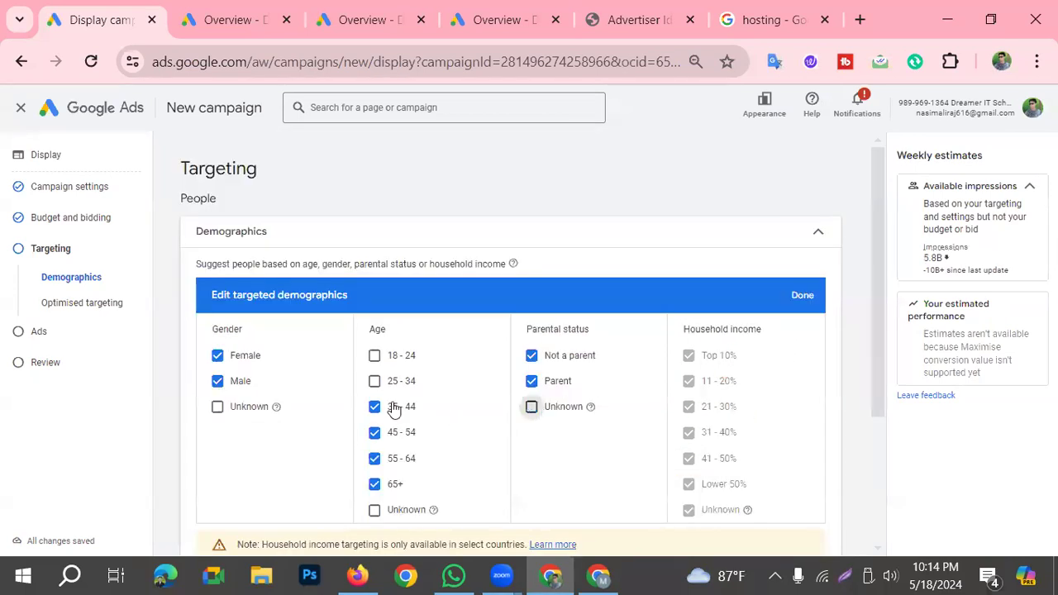
left_click(376, 357)
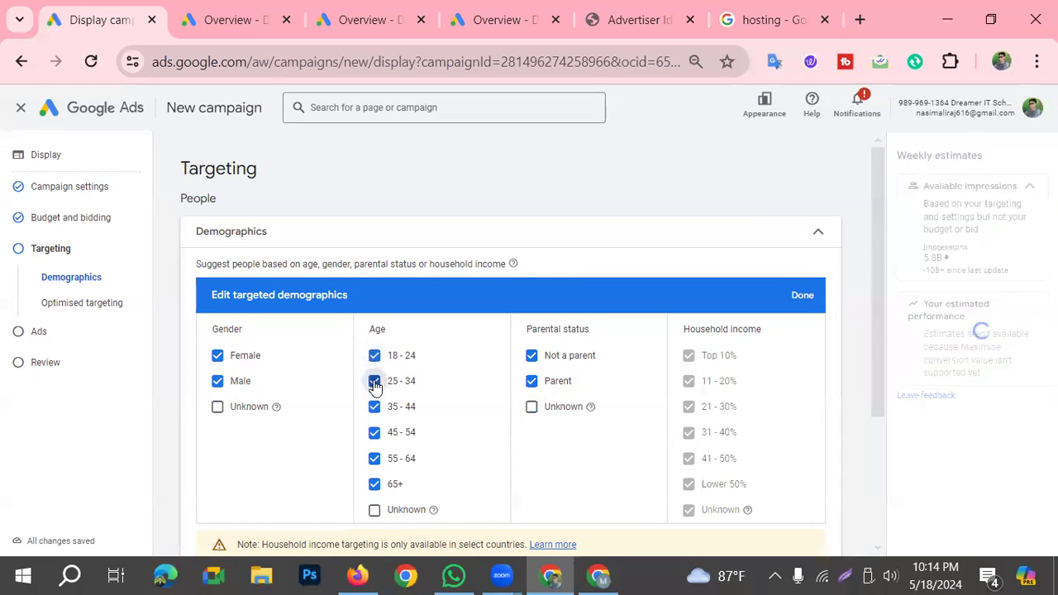
left_click(374, 356)
left_click(216, 416)
left_click(216, 416)
scroll(591, 405, "down", 3)
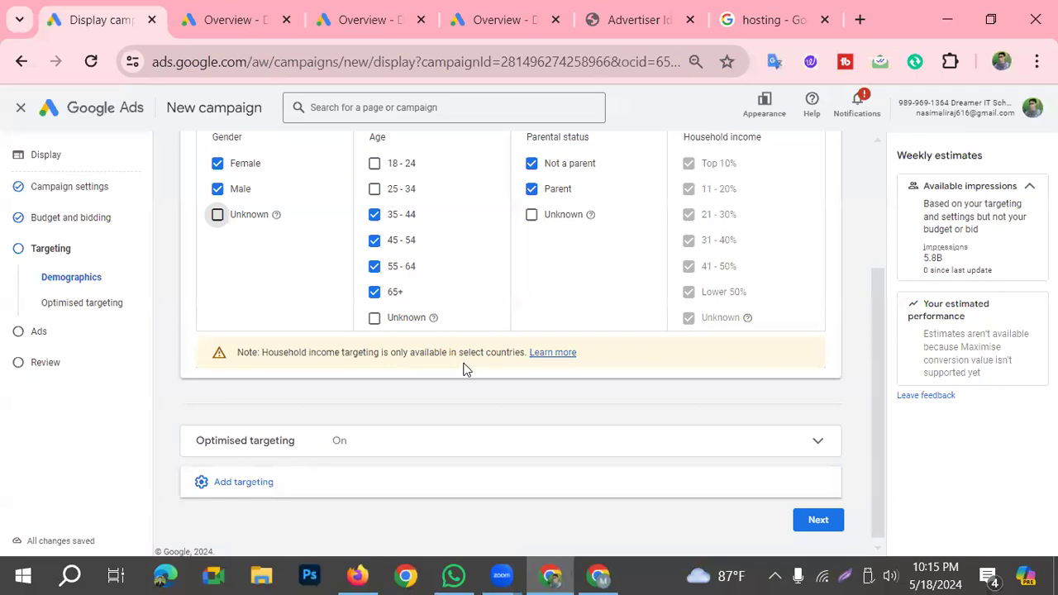
Step: Open the help page linked from the household income note in a new browser tab and switch to it
scroll(576, 418, "up", 1)
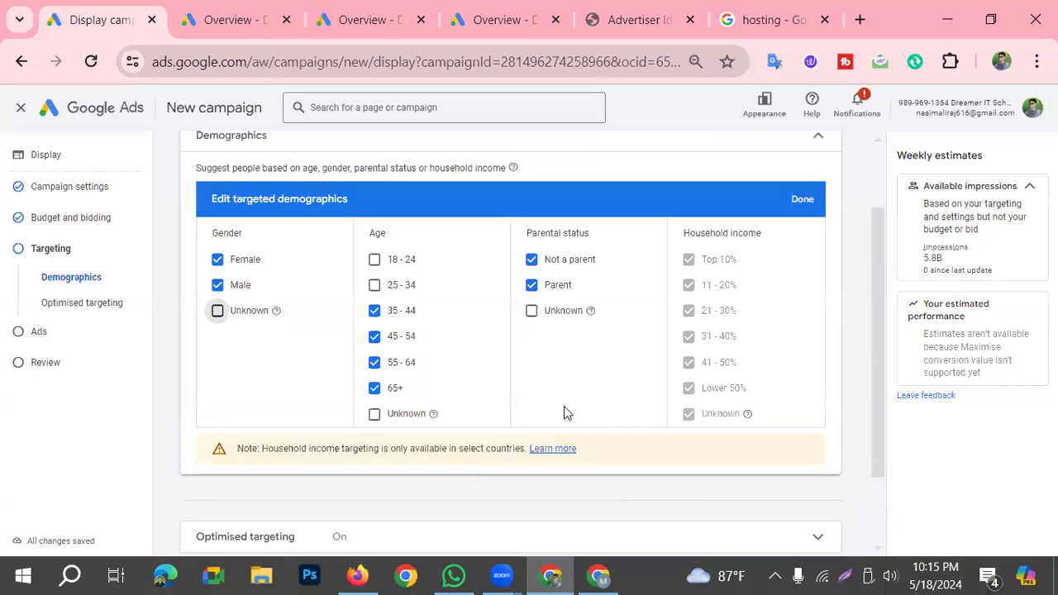
right_click(546, 449)
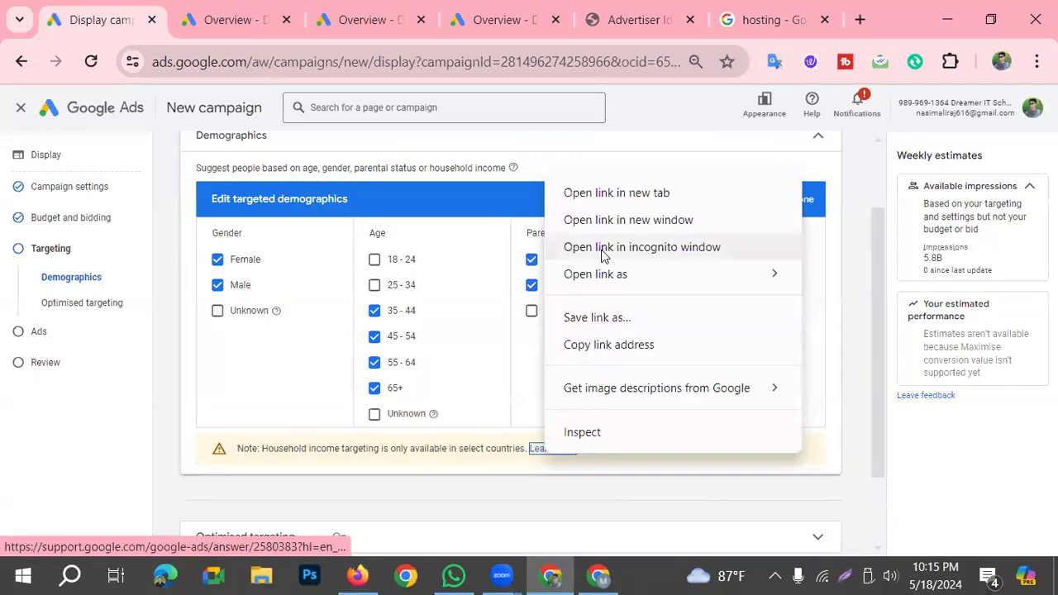
left_click(630, 198)
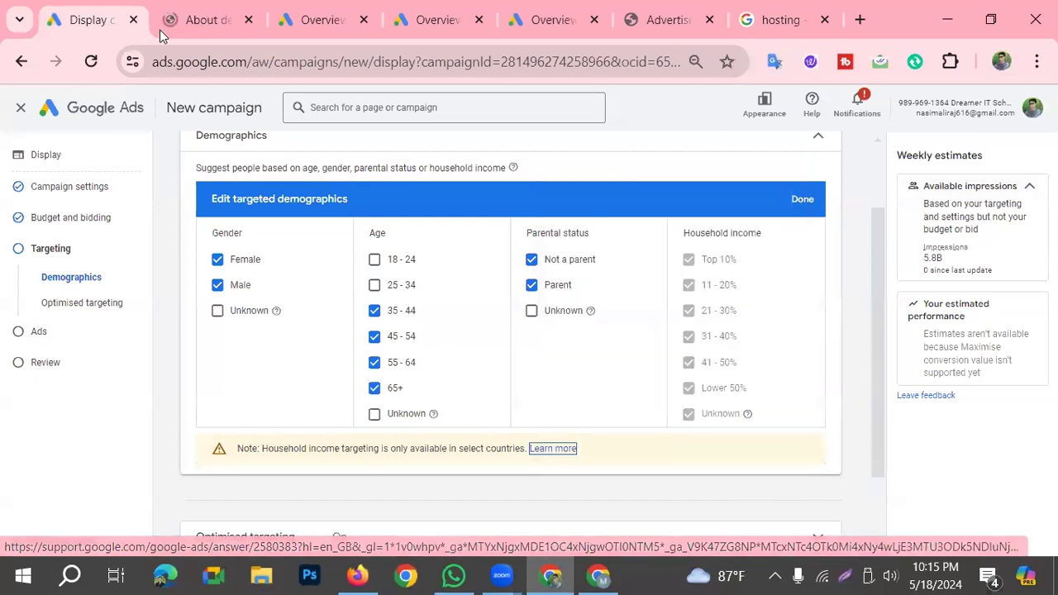
left_click(183, 24)
Step: Look up which countries support household income targeting in Display campaigns, highlight that list, and return to the campaign page
scroll(83, 430, "down", 1)
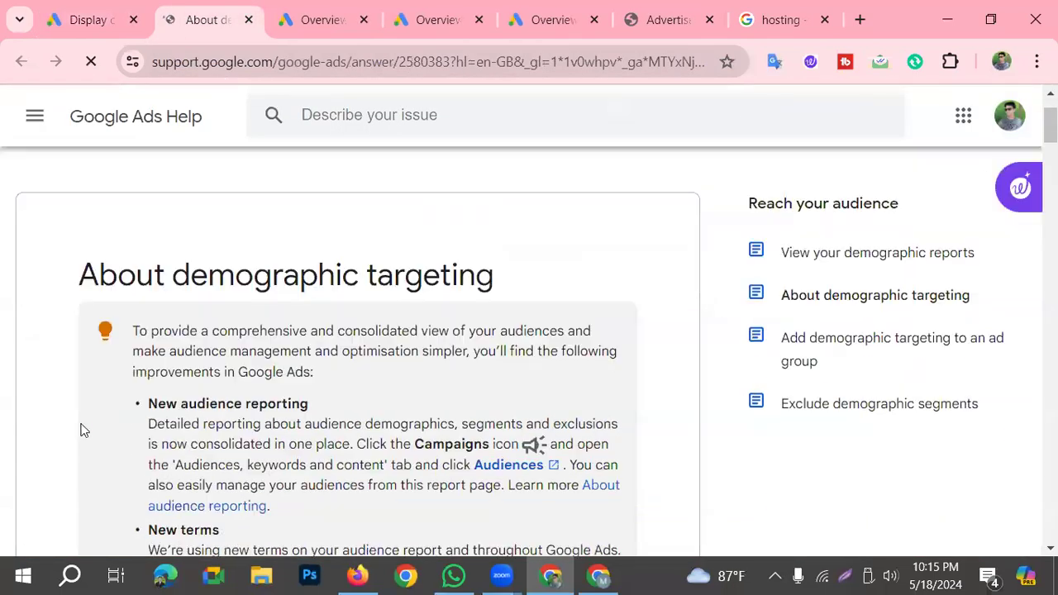
scroll(87, 426, "down", 2)
scroll(87, 425, "down", 8)
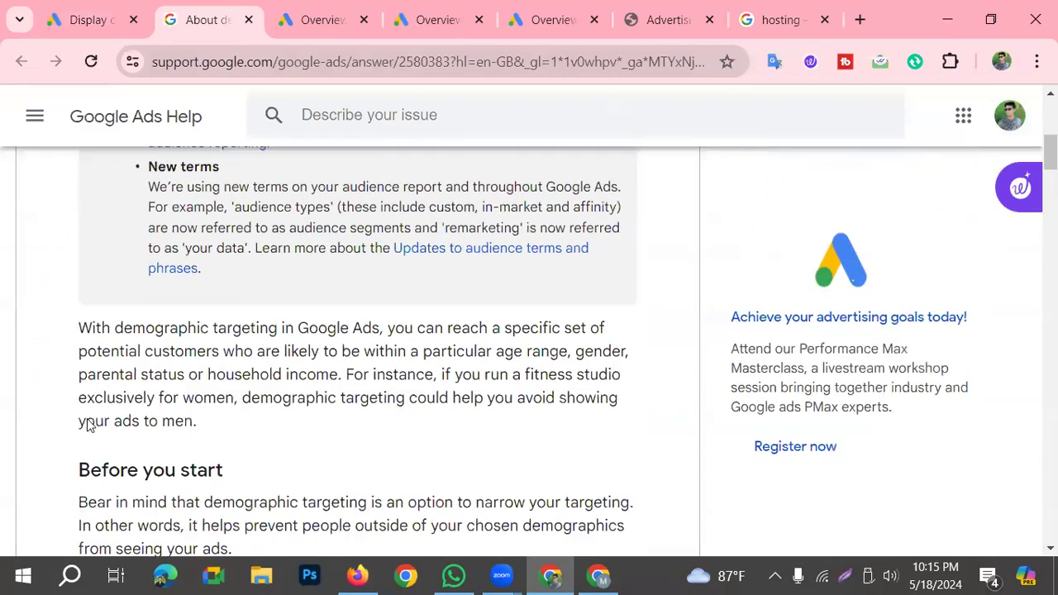
scroll(87, 421, "down", 8)
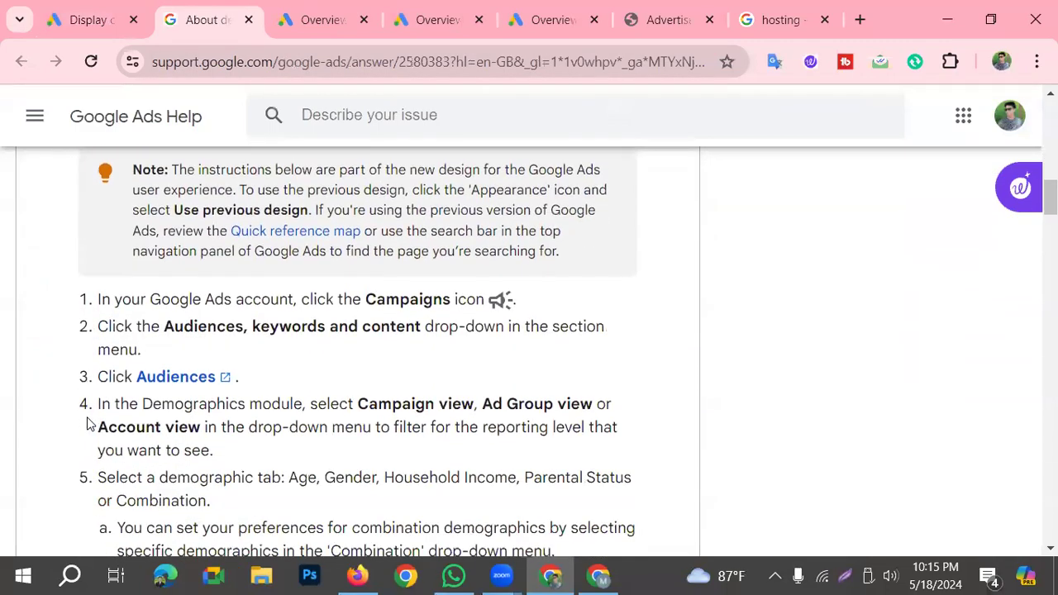
scroll(82, 421, "down", 1)
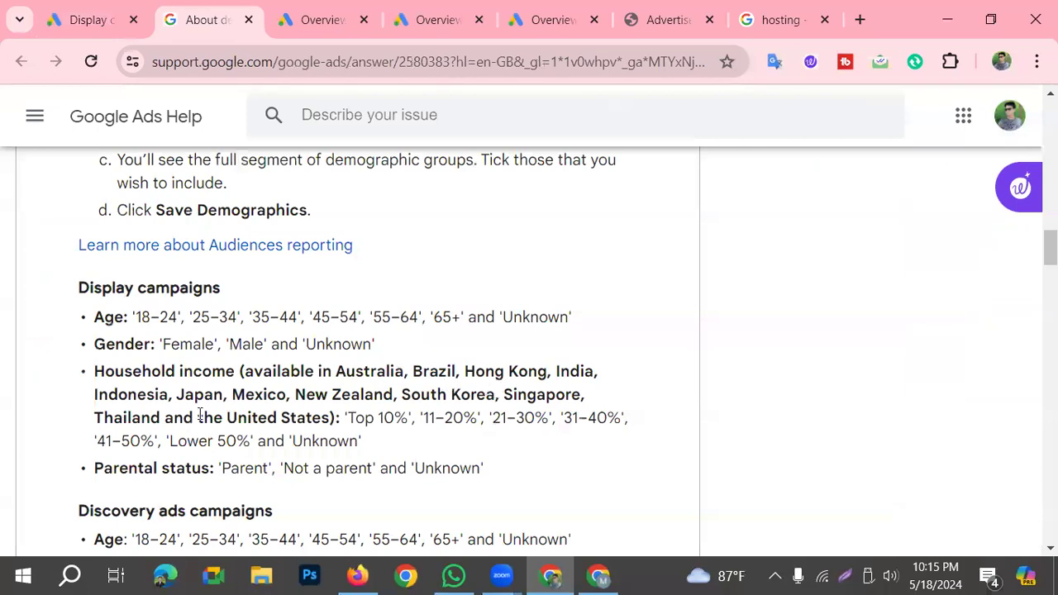
left_click_drag(237, 371, 328, 422)
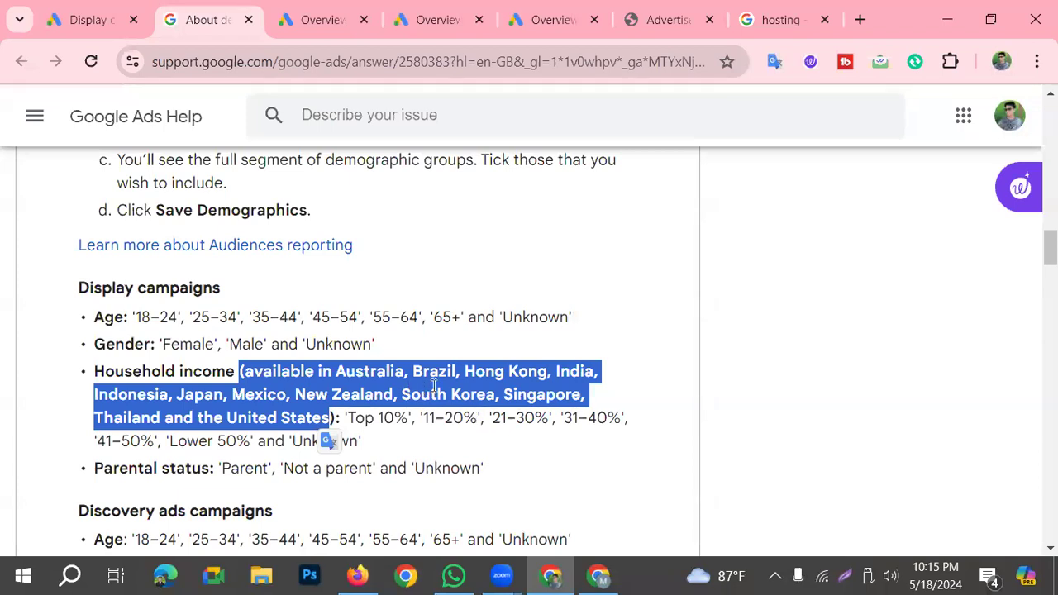
left_click(360, 336)
left_click(79, 16)
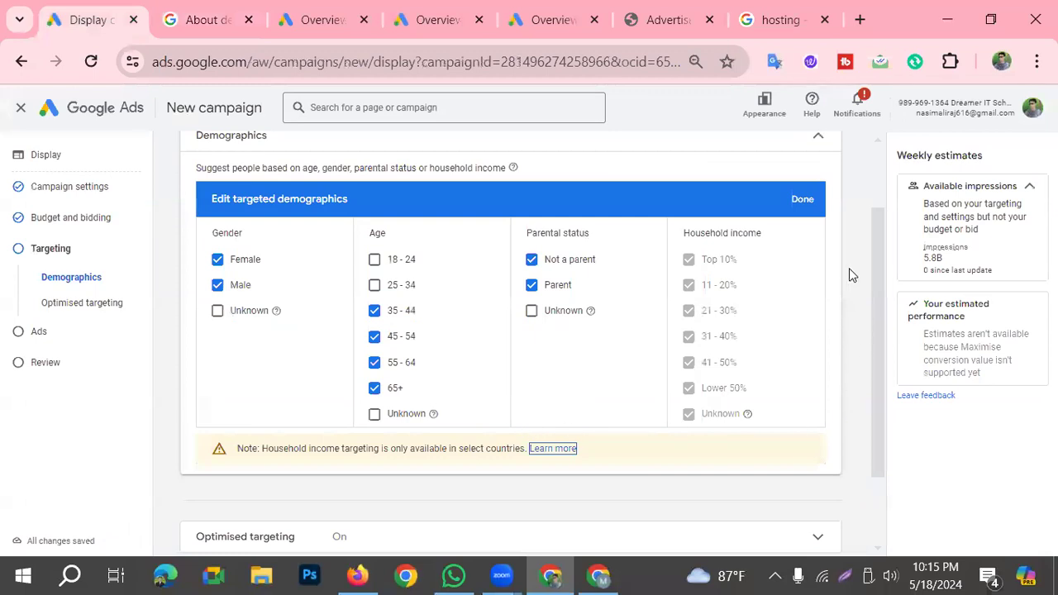
Step: In a screen capture, frame the Add targeting option with a red rectangle and close the capture
scroll(671, 350, "down", 1)
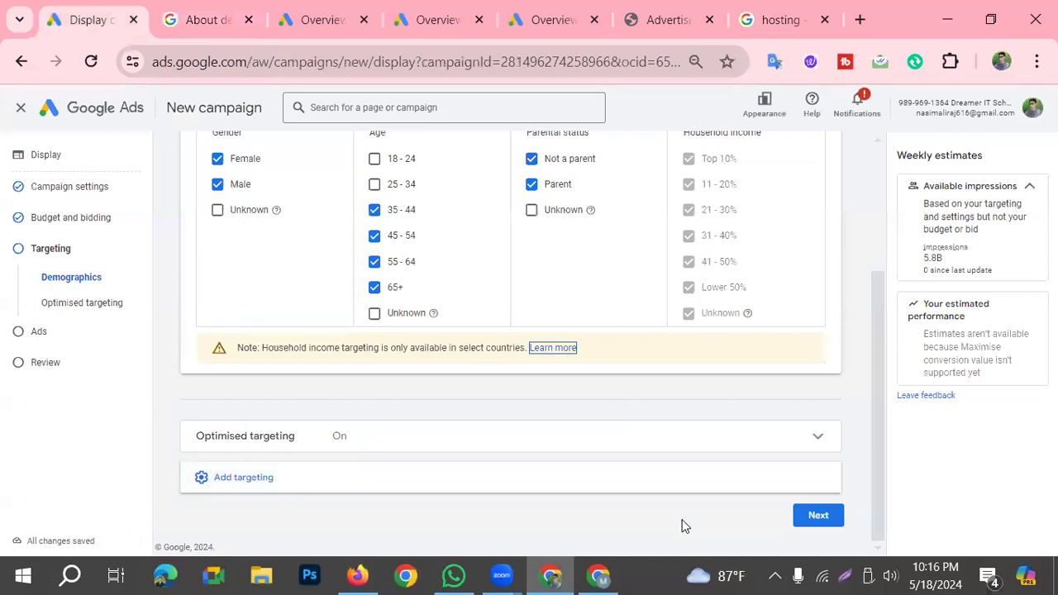
left_click(845, 576)
left_click(882, 498)
left_click_drag(164, 463, 321, 501)
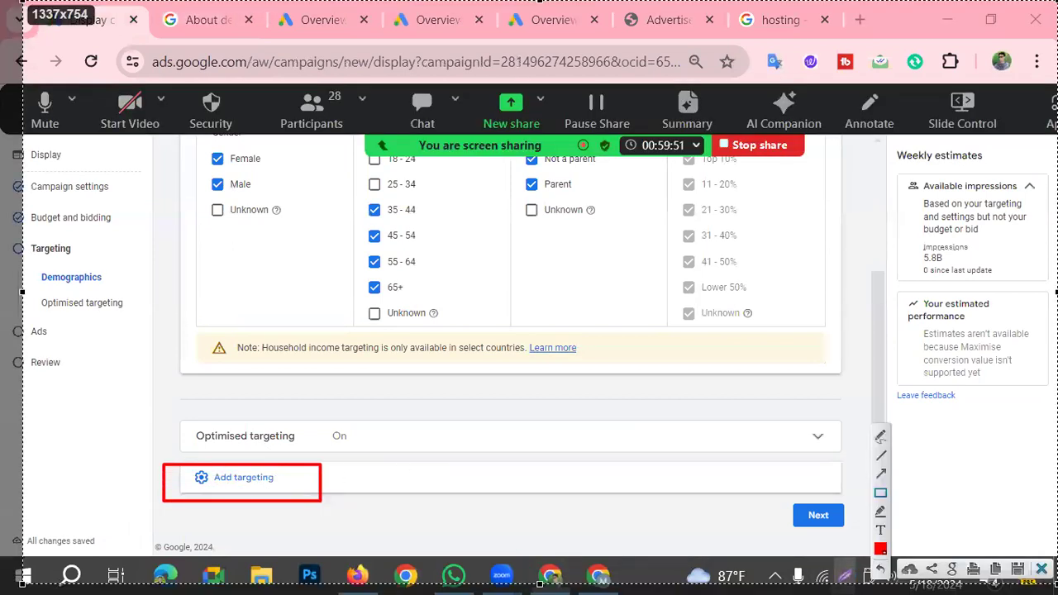
key("Escape")
Step: Add Keywords targeting to the campaign for editing
left_click(202, 477)
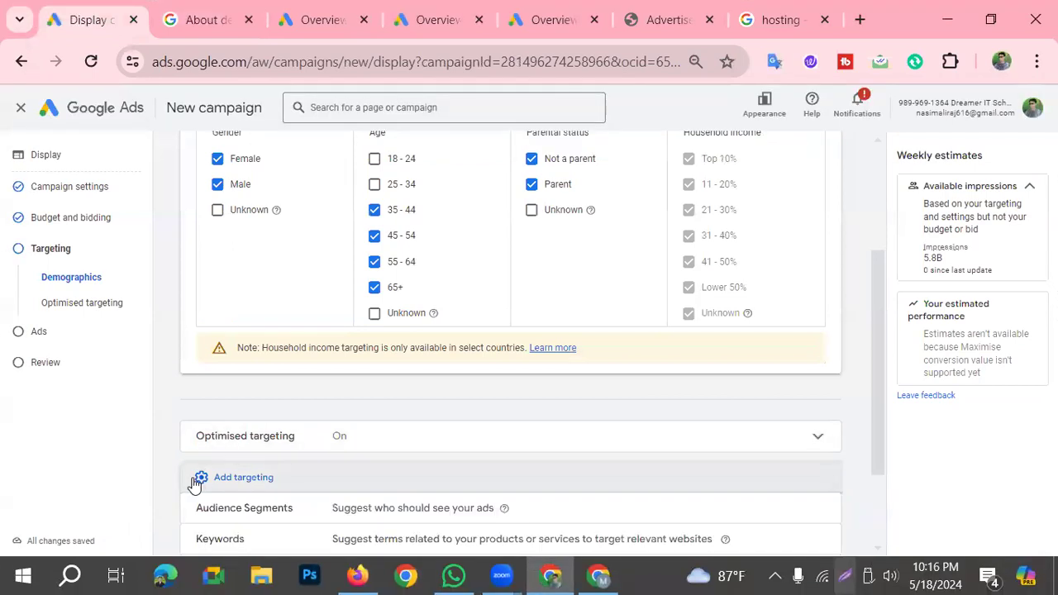
scroll(282, 465, "down", 2)
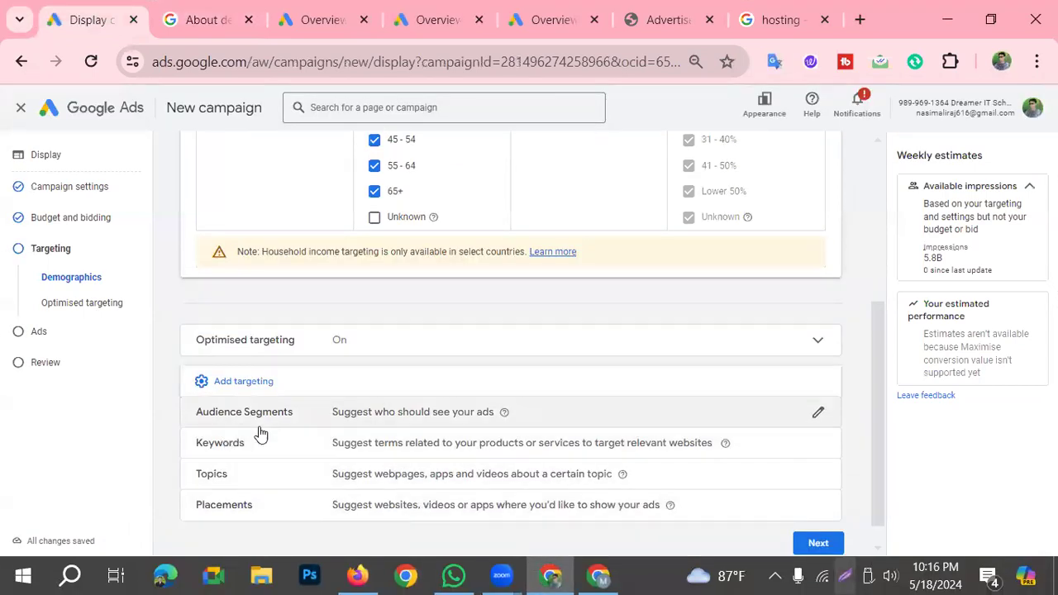
left_click(818, 446)
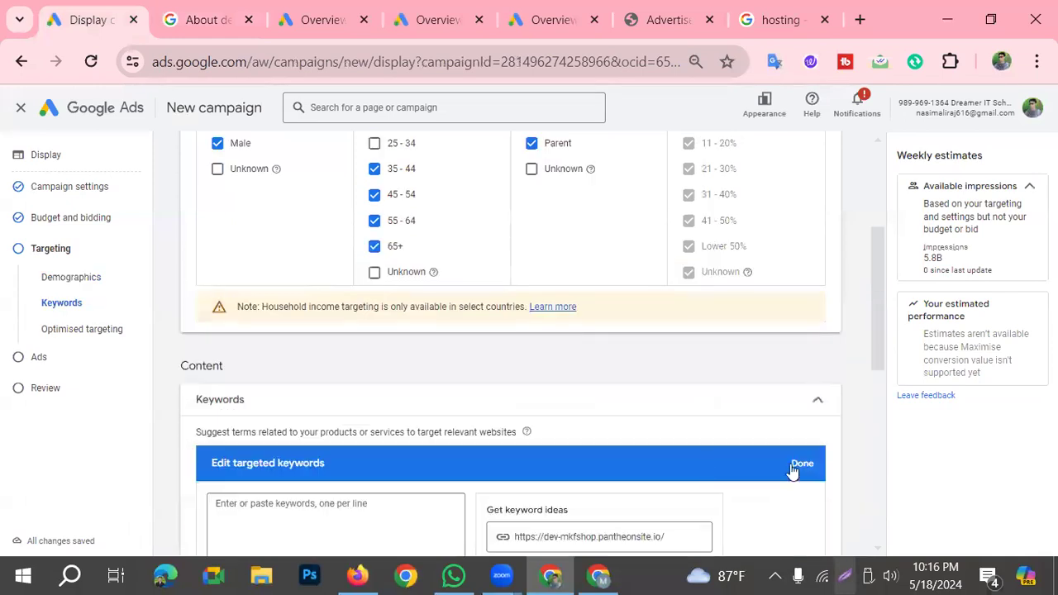
Step: Copy the product name Hand Sanitizer from the shop site and enter it as the product or service for keyword ideas
left_click(574, 382)
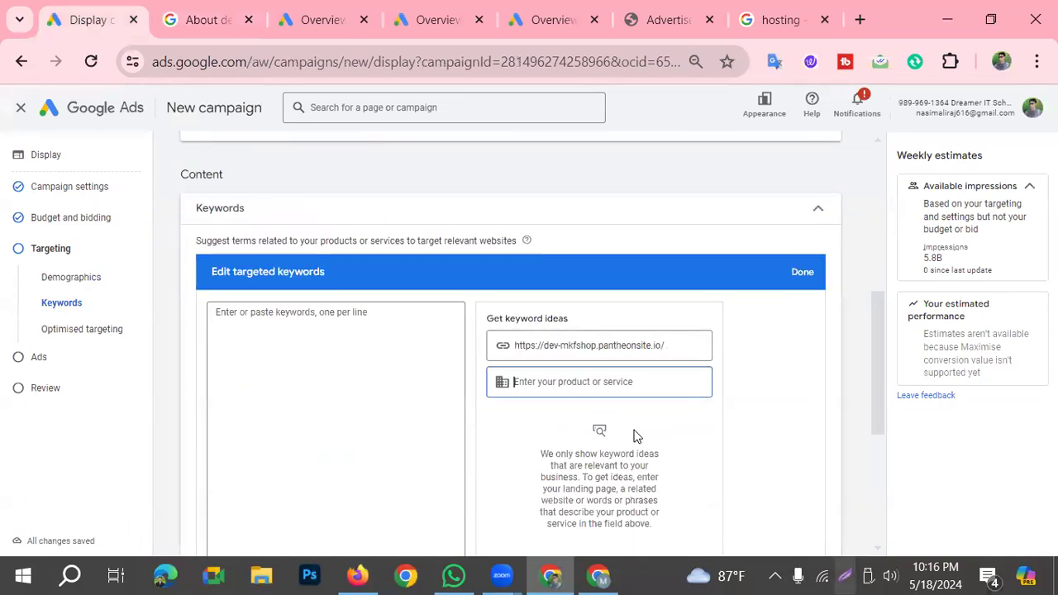
left_click(599, 576)
scroll(577, 411, "down", 3)
scroll(697, 414, "up", 3)
left_click_drag(798, 310, 559, 303)
key("ctrl+c")
left_click(599, 577)
left_click(579, 382)
key("ctrl+v")
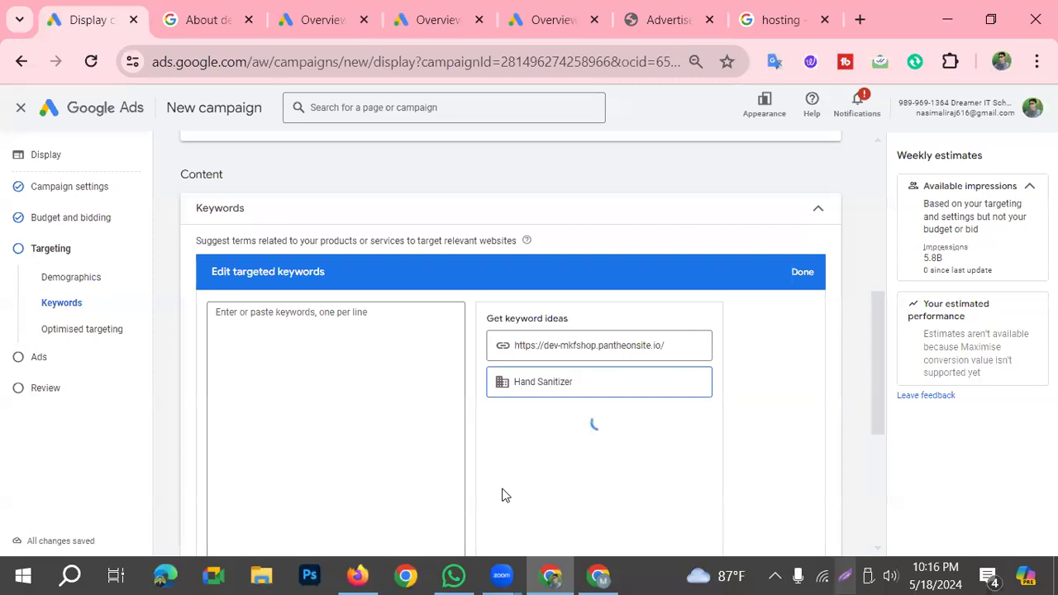
scroll(618, 421, "down", 1)
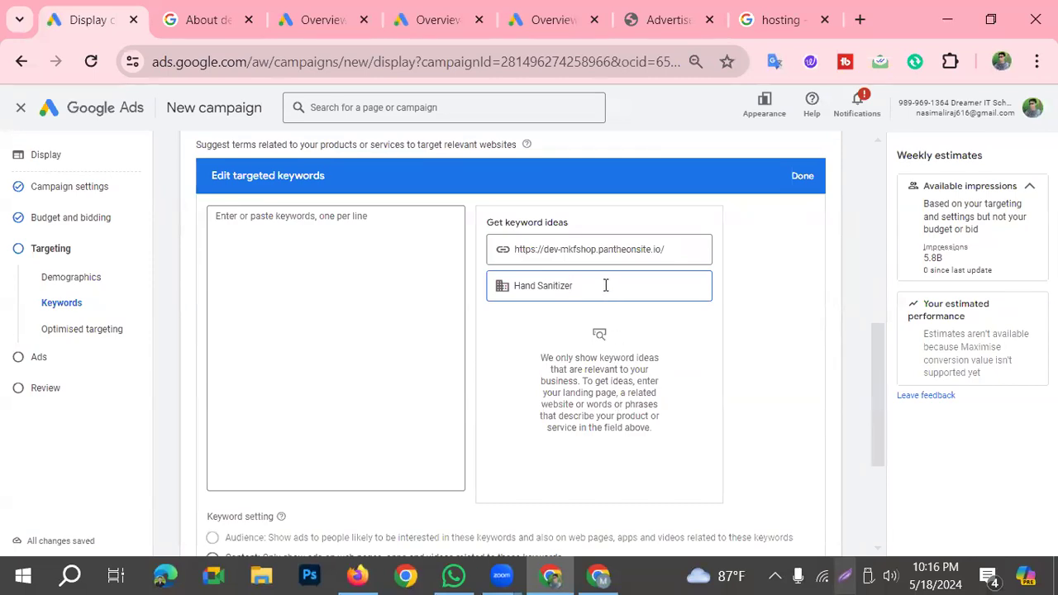
left_click(639, 253)
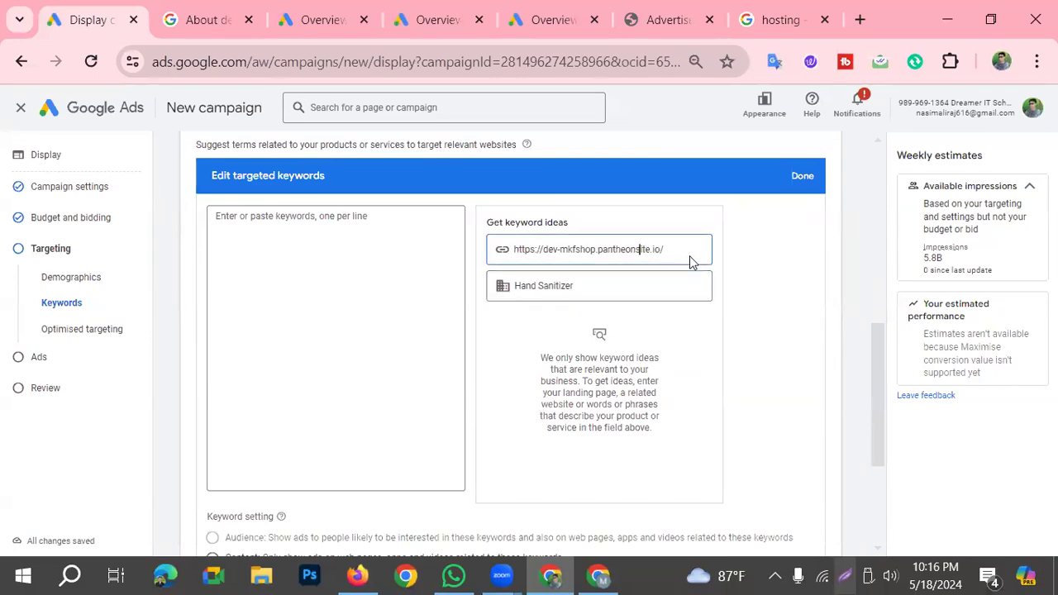
left_click_drag(685, 247, 509, 250)
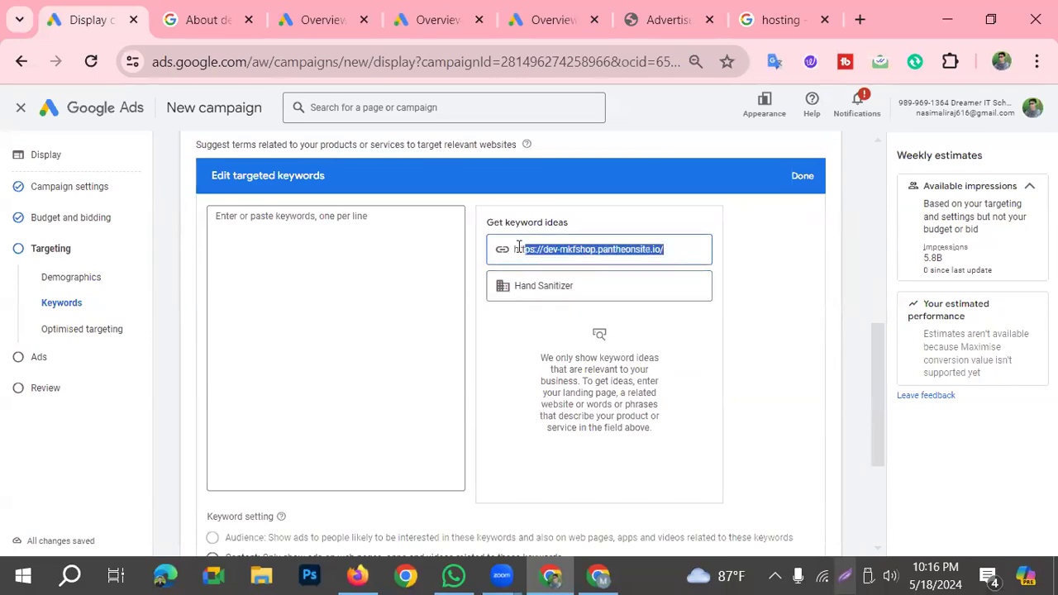
left_click(587, 286)
left_click_drag(586, 286, 480, 303)
key("ctrl+v")
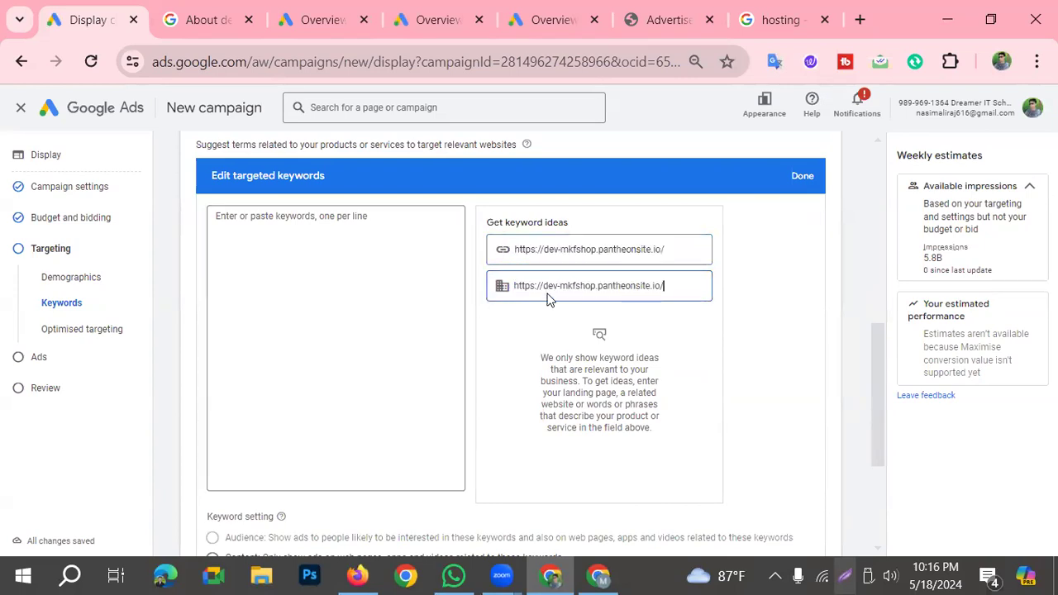
left_click_drag(675, 249, 481, 248)
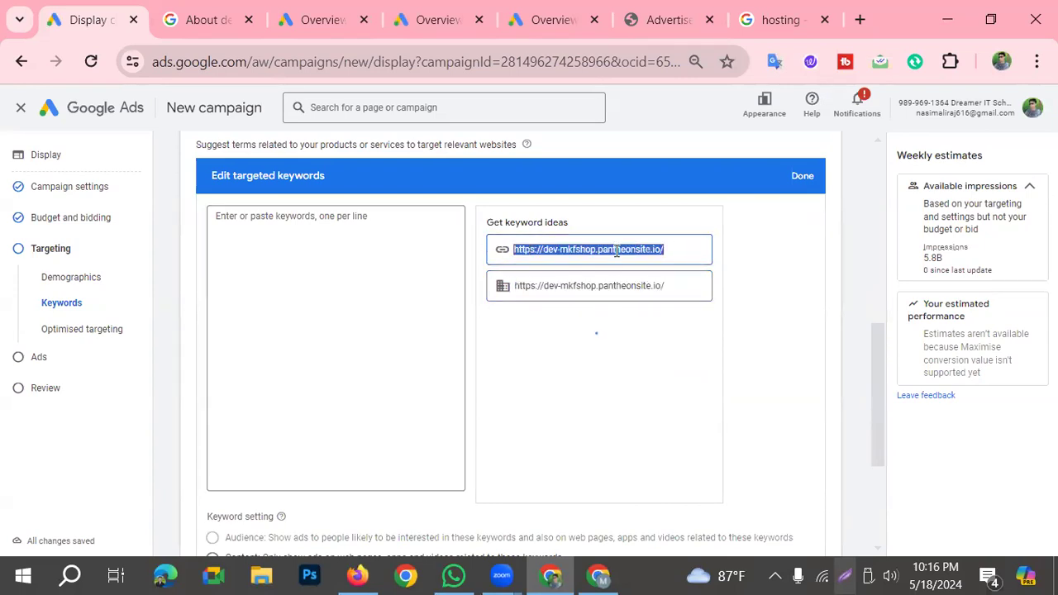
key("BackSpace")
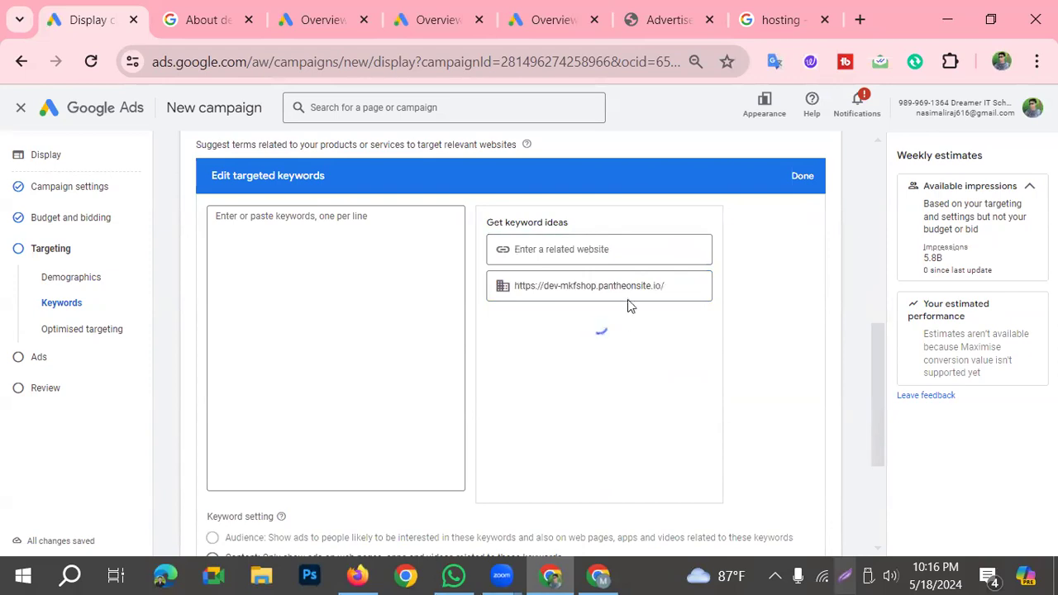
Step: Add all suggested keyword ideas to the targeted keywords and look through the resulting list
left_click(523, 488)
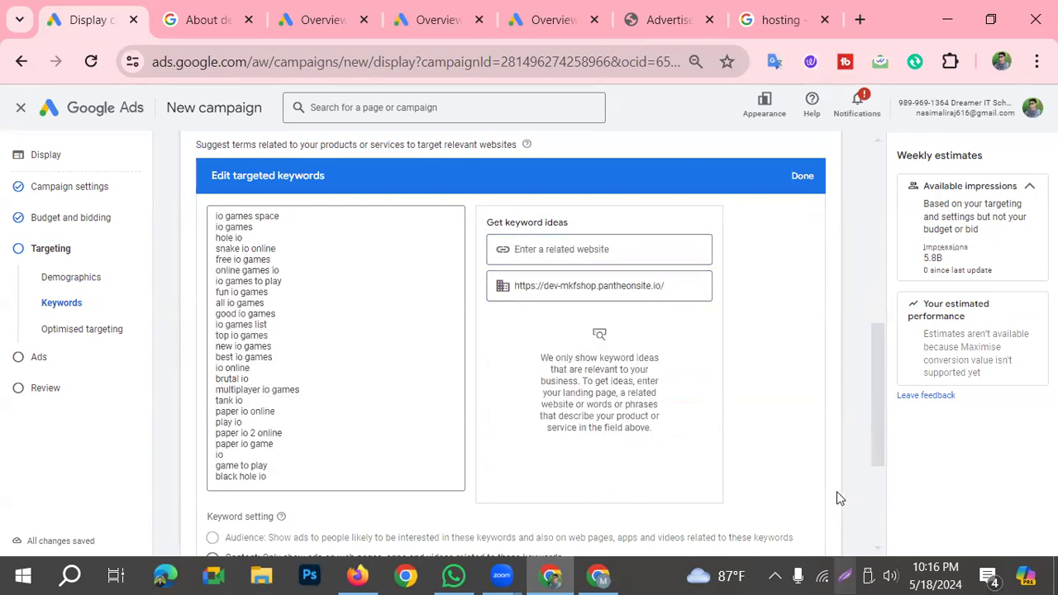
scroll(336, 405, "up", 2)
scroll(240, 335, "down", 1)
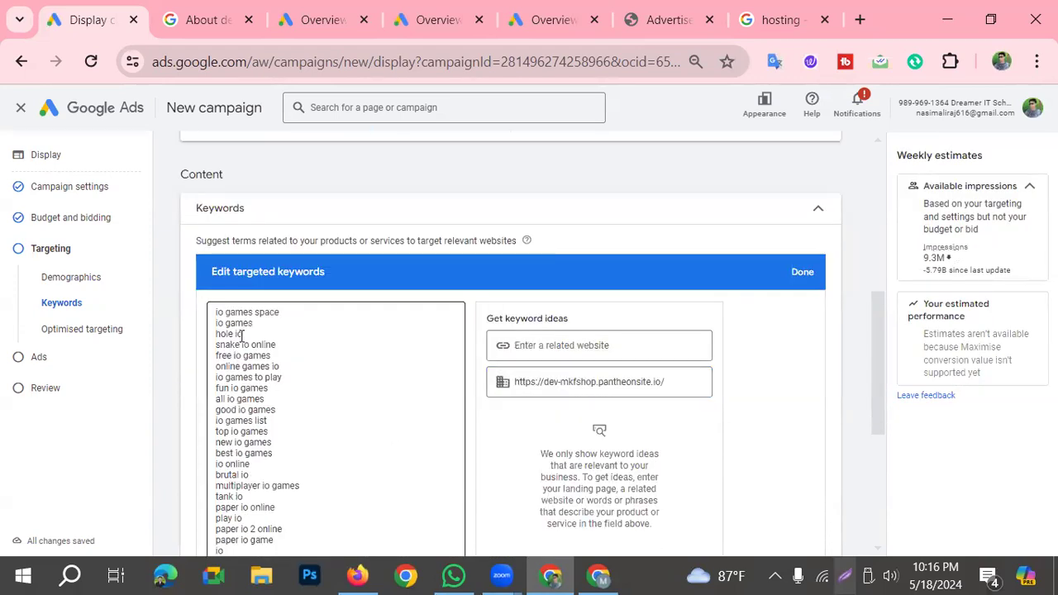
scroll(245, 438, "down", 1)
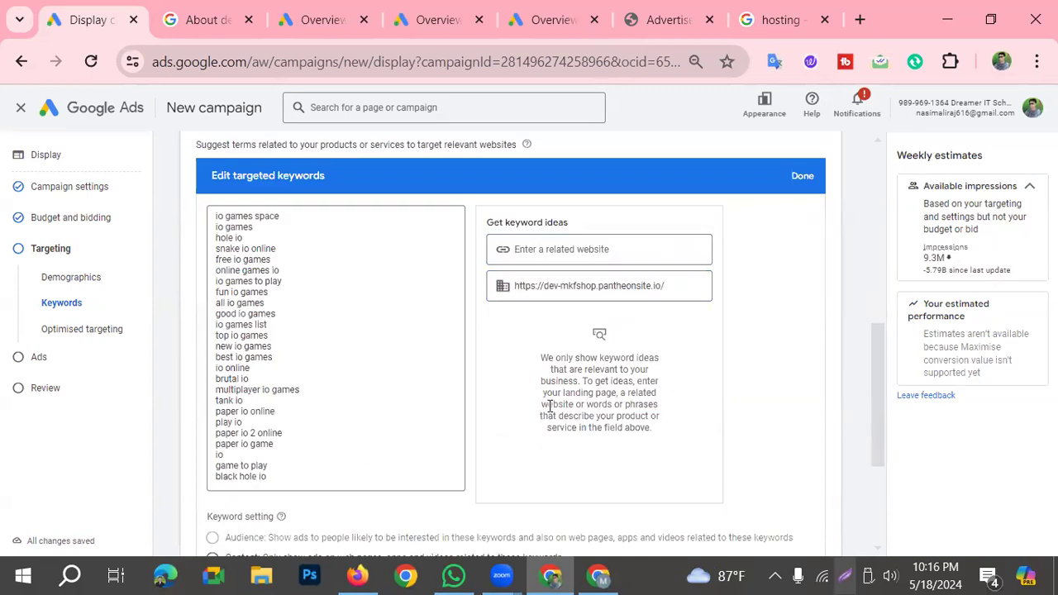
left_click_drag(268, 470, 198, 214)
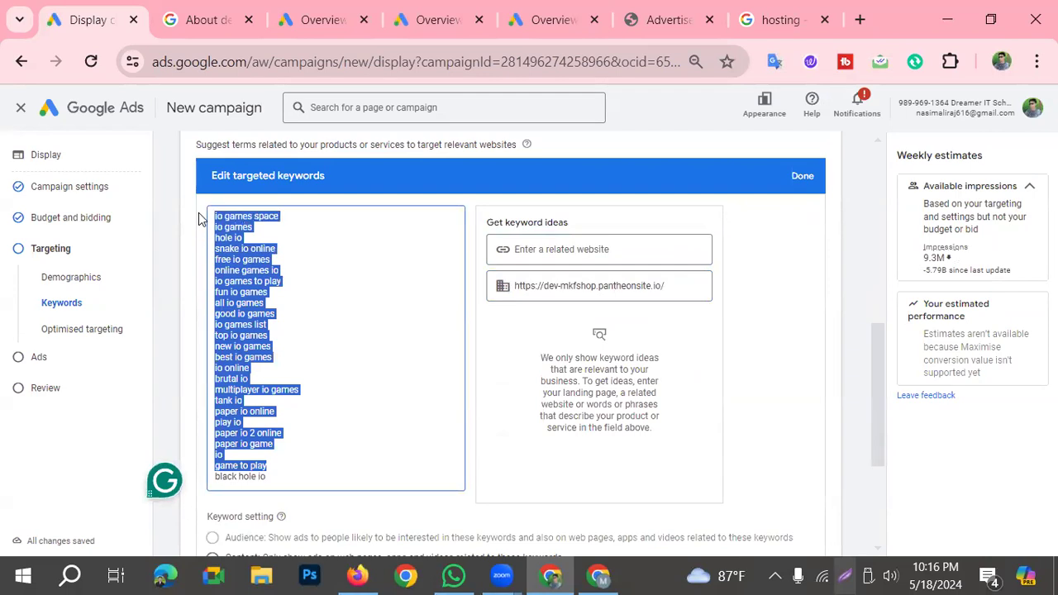
left_click(290, 345)
Step: Set the keyword setting to Content, showing ads only on web pages, apps and videos related to the keywords
scroll(319, 355, "down", 1)
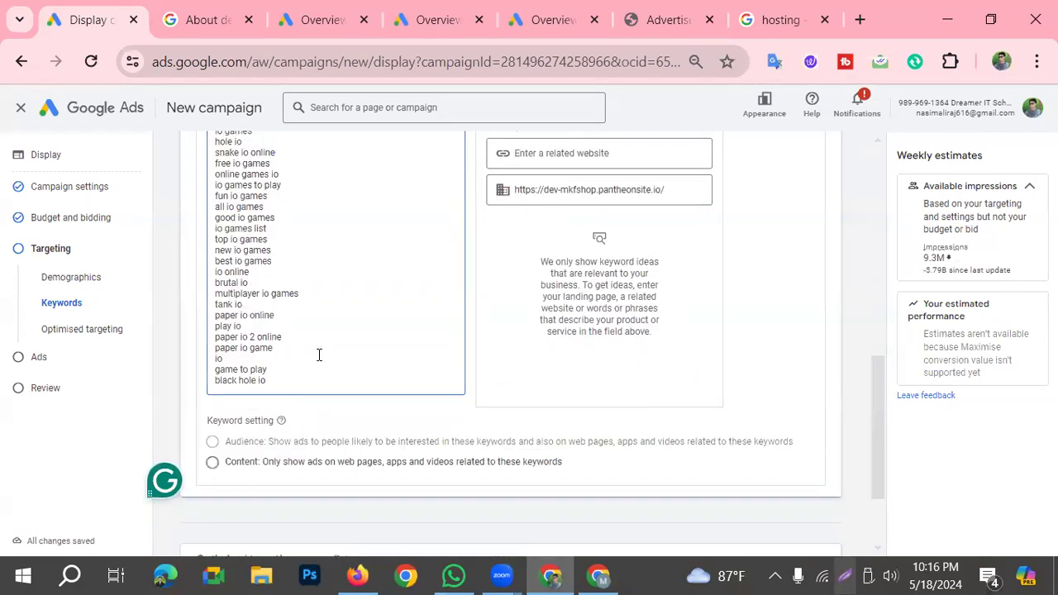
scroll(319, 354, "down", 1)
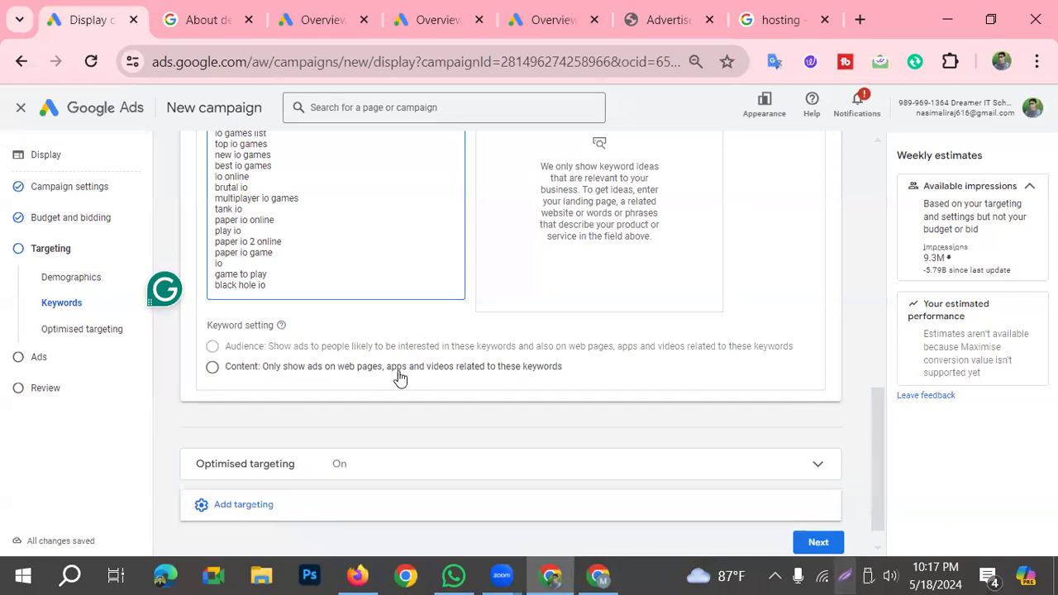
left_click(213, 369)
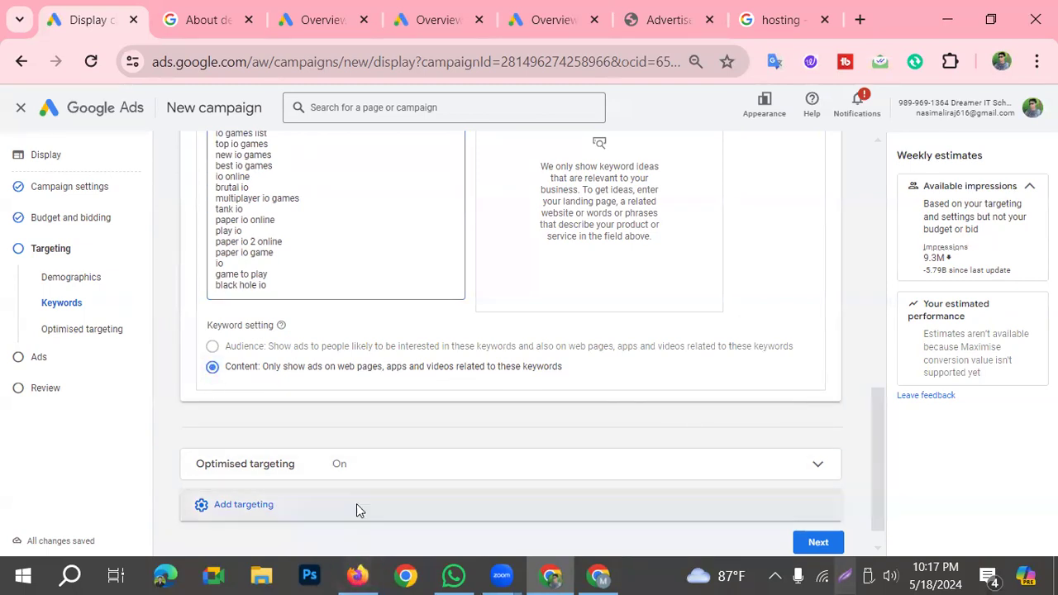
Step: Expand the Optimised targeting settings and review the option to use optimised targeting
scroll(356, 504, "down", 1)
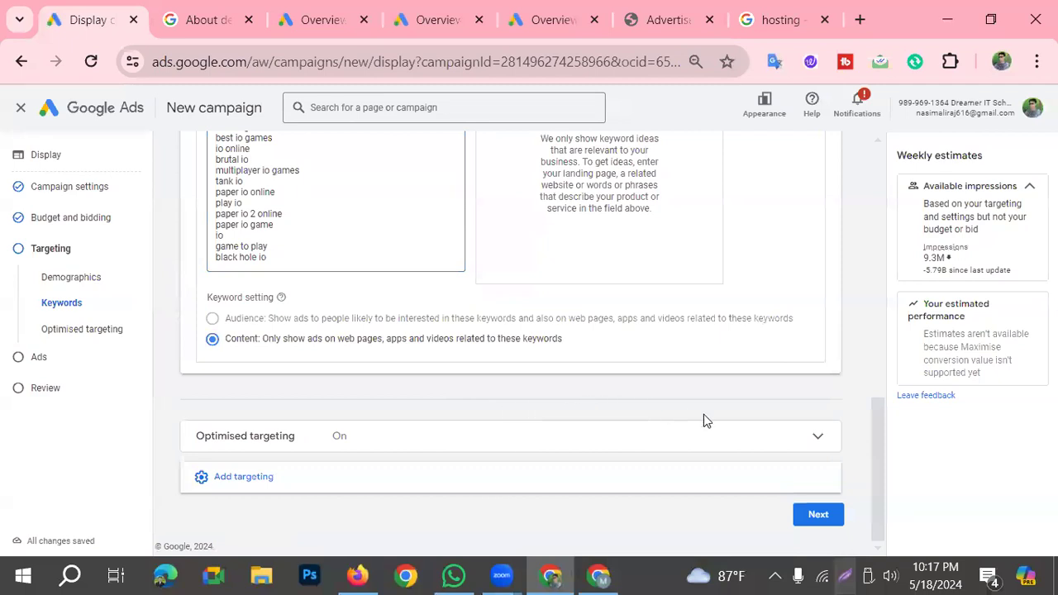
left_click(791, 440)
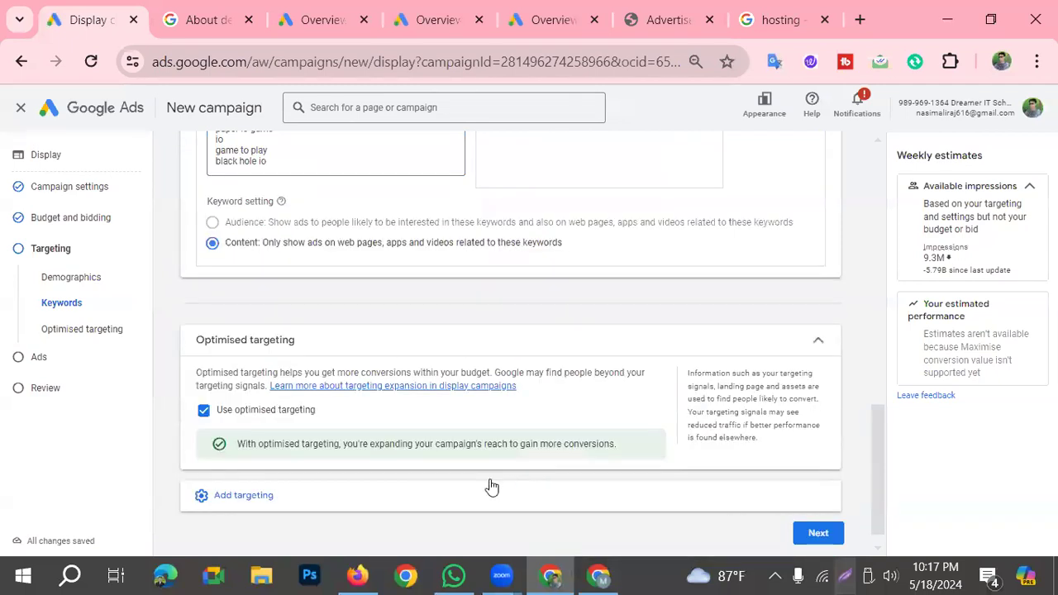
scroll(486, 488, "down", 1)
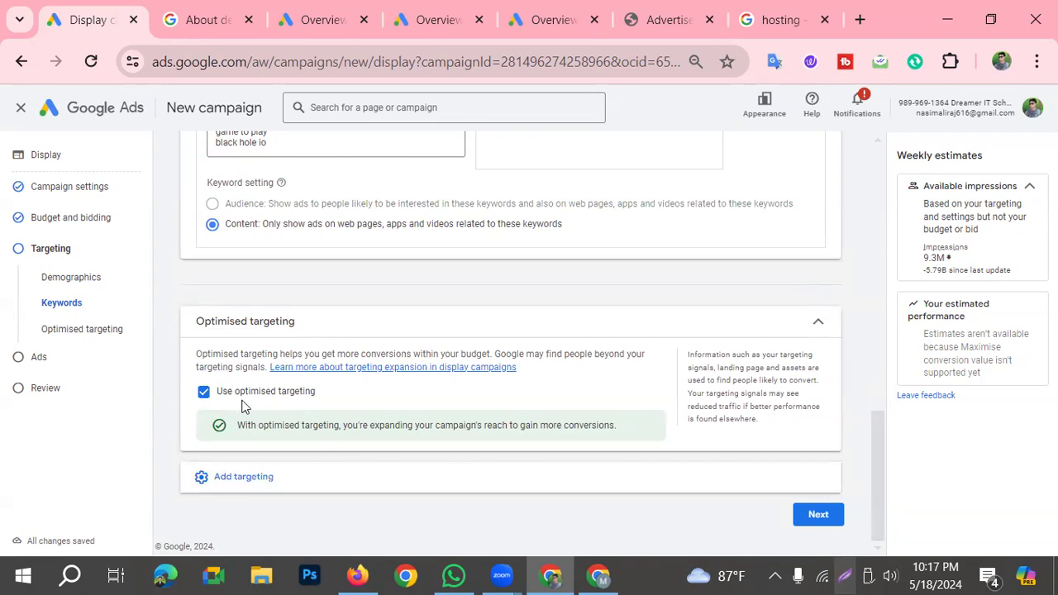
Step: Show the additional targeting types and add Placements targeting to the campaign
left_click(259, 480)
scroll(302, 424, "down", 2)
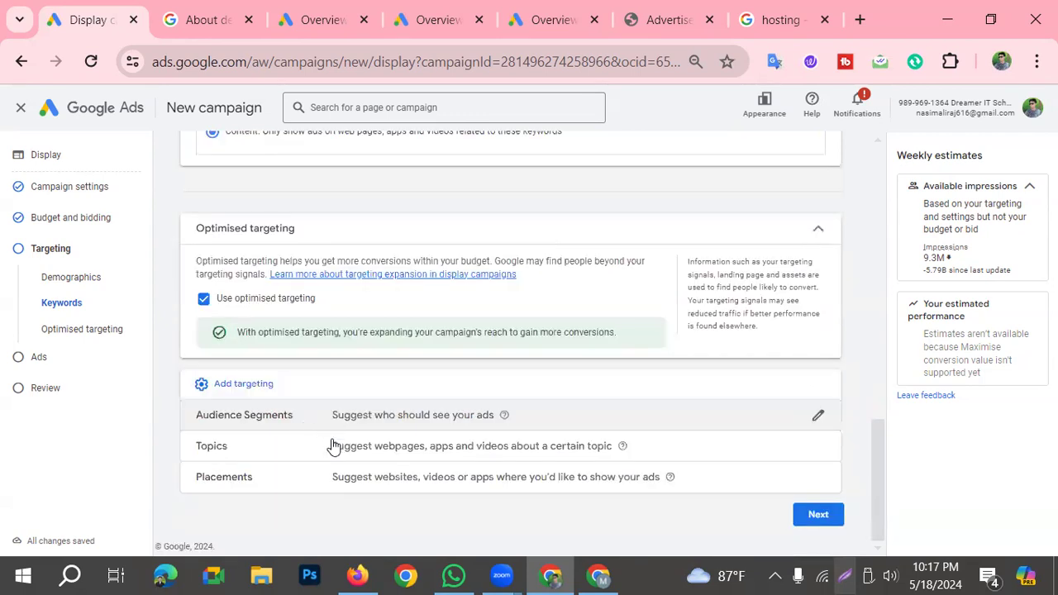
left_click(817, 480)
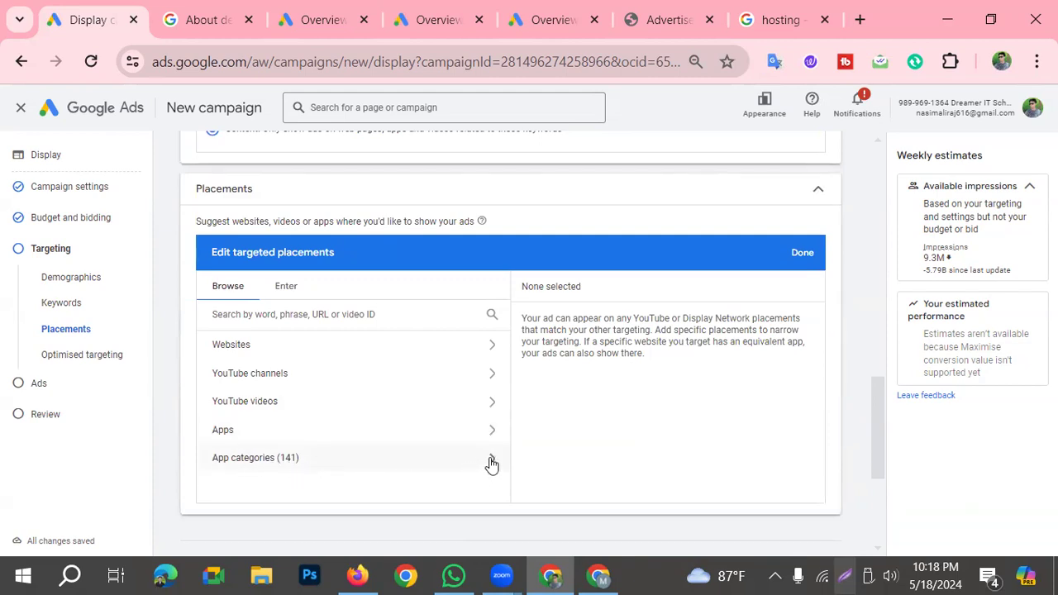
scroll(397, 553, "up", 3)
scroll(372, 529, "down", 3)
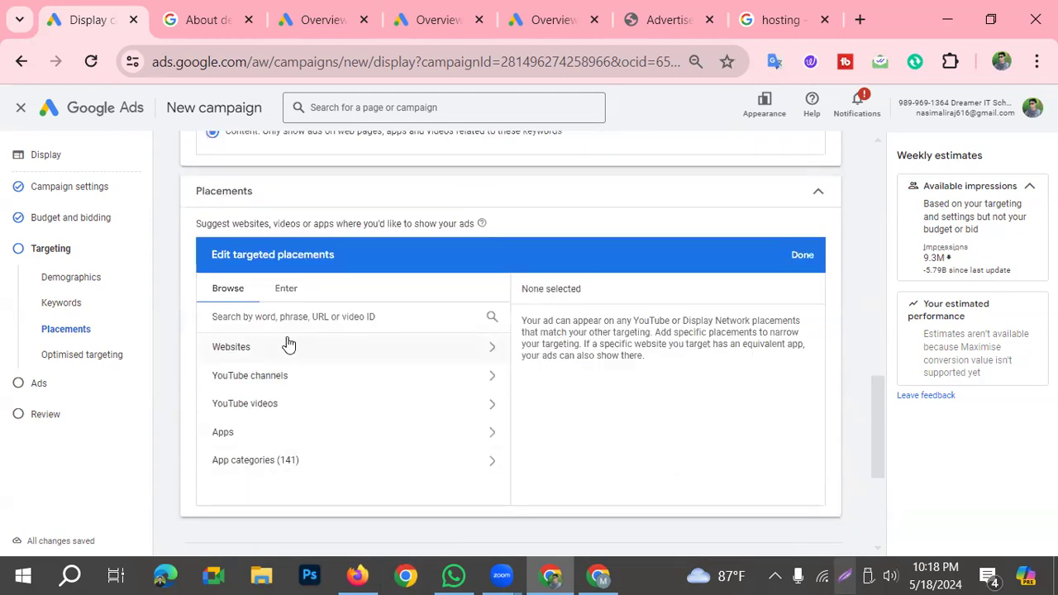
Step: Examine the Websites category and the manual entry option for targeted placements, and finish editing without selecting any placement
left_click(230, 351)
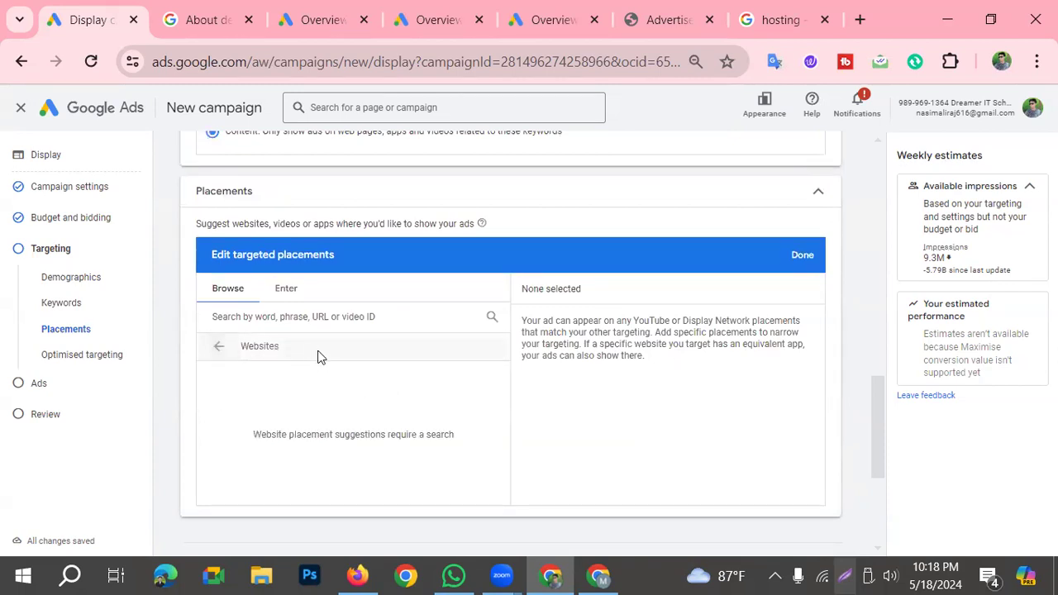
left_click(285, 290)
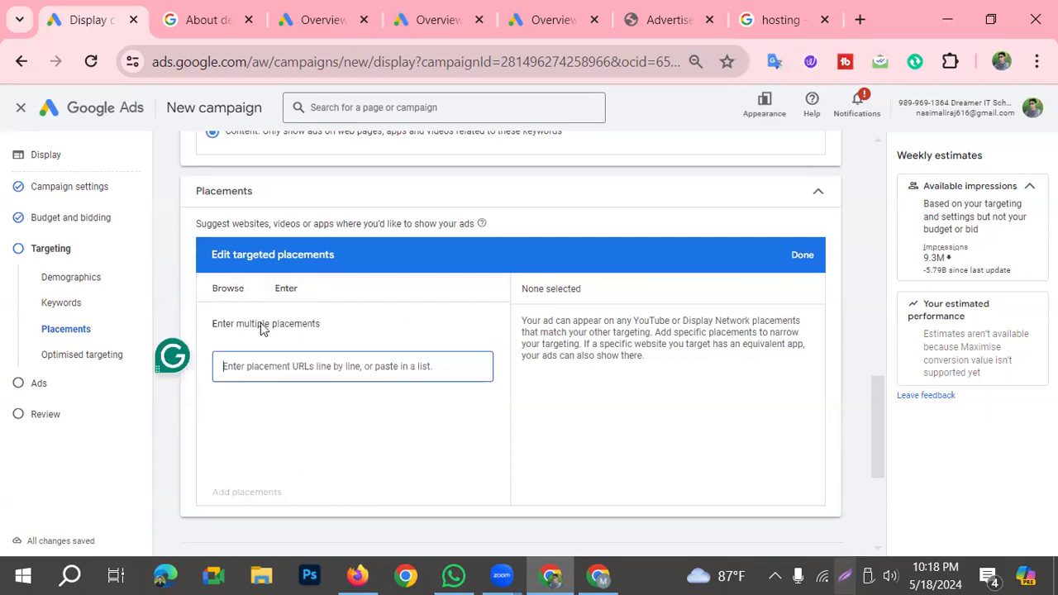
left_click(230, 296)
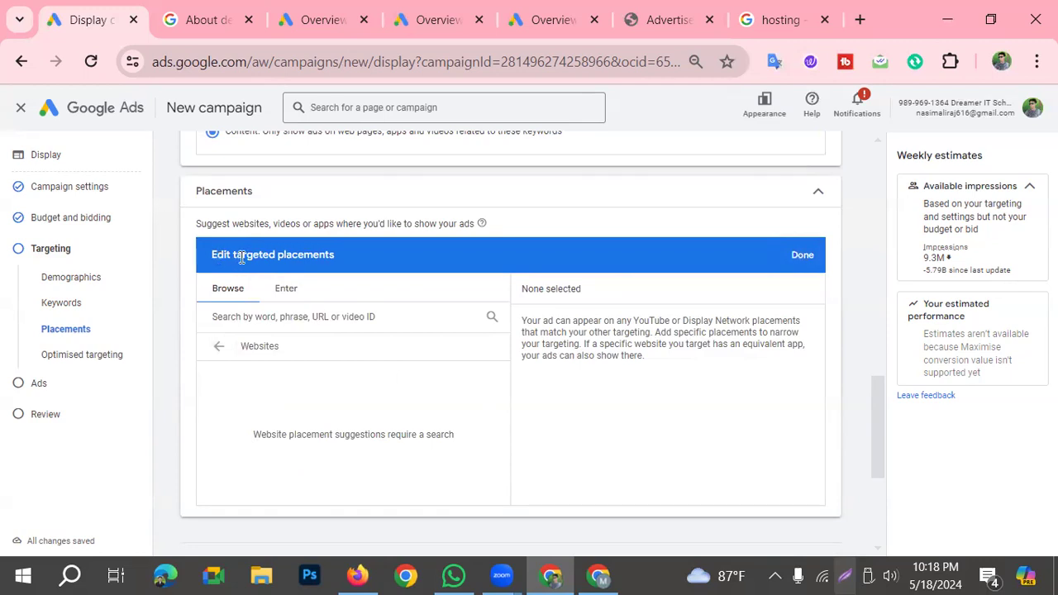
left_click(219, 346)
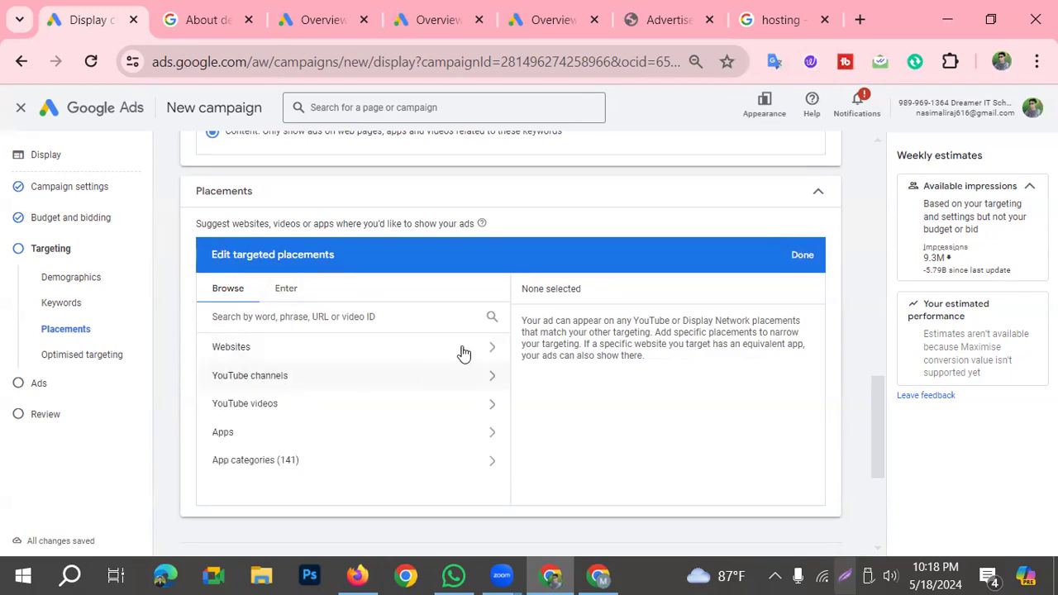
left_click(220, 349)
left_click(220, 348)
scroll(338, 471, "down", 2)
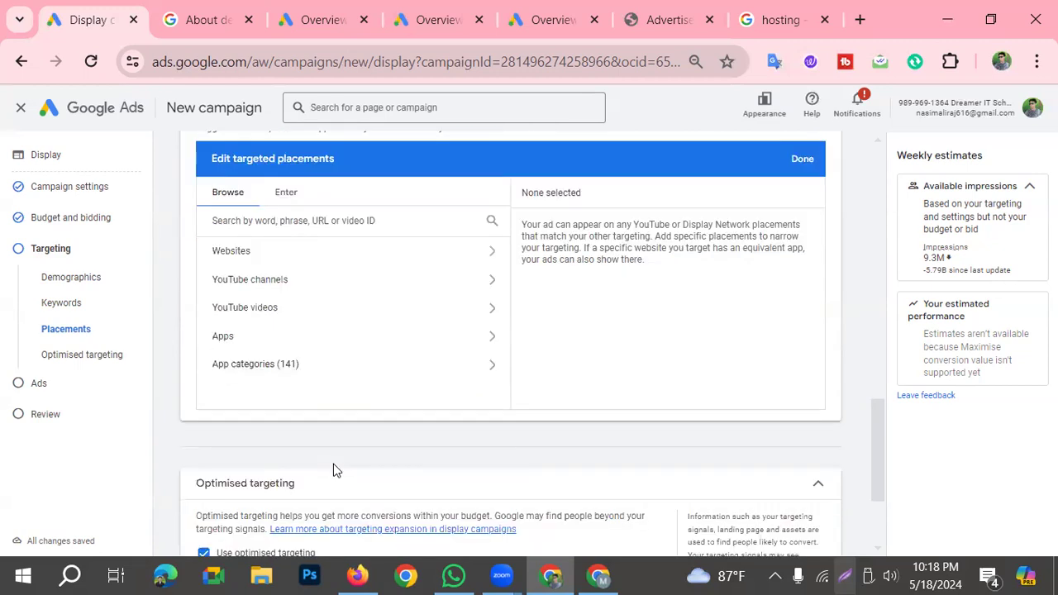
scroll(472, 463, "down", 1)
scroll(521, 449, "up", 3)
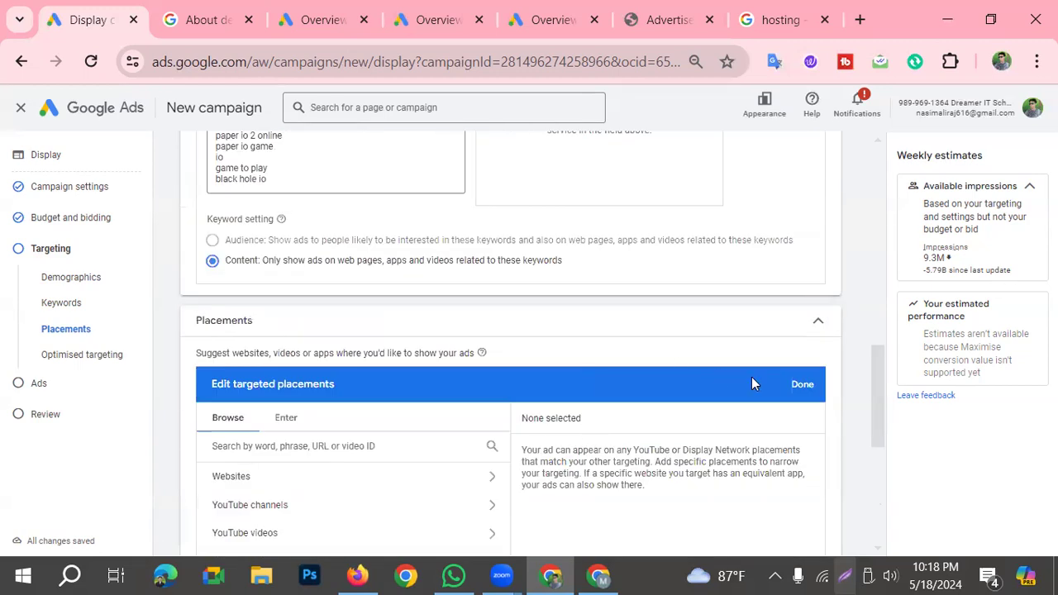
left_click(801, 386)
scroll(406, 420, "down", 1)
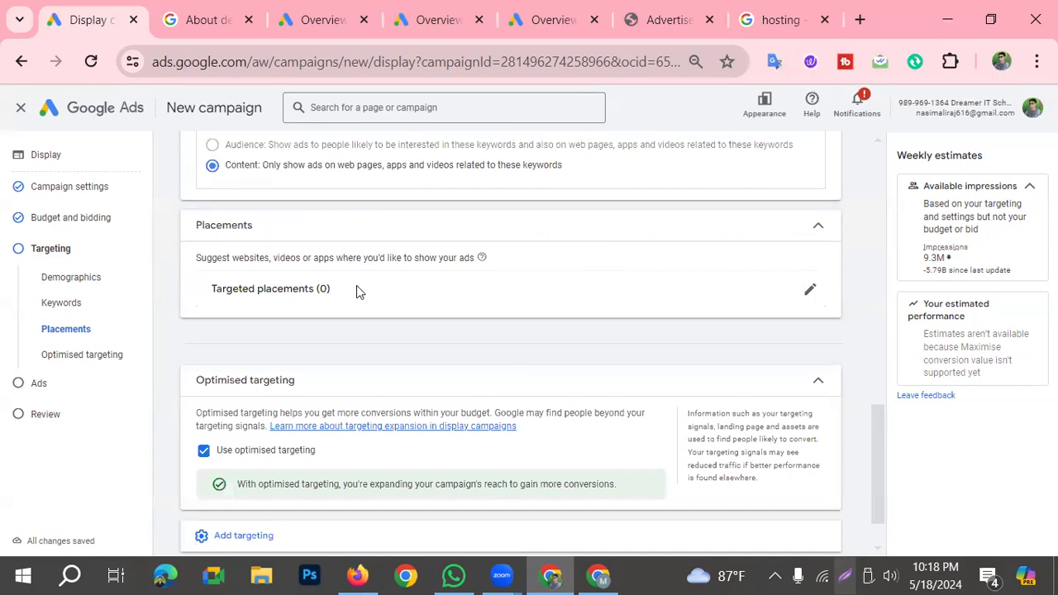
Step: Reopen the targeted placements for editing and add website as a manually entered placement
left_click(809, 291)
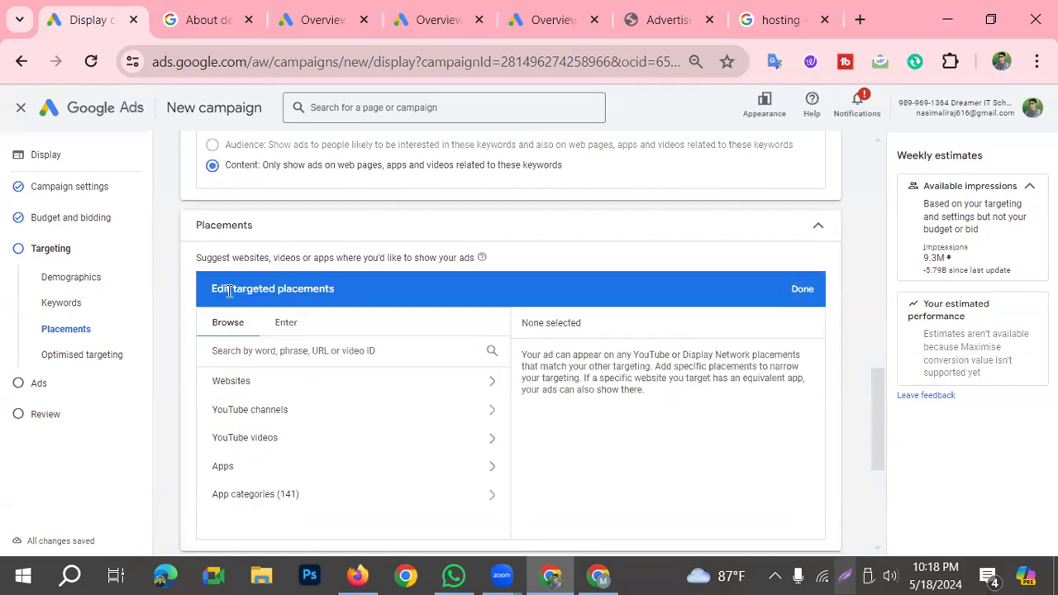
left_click(288, 324)
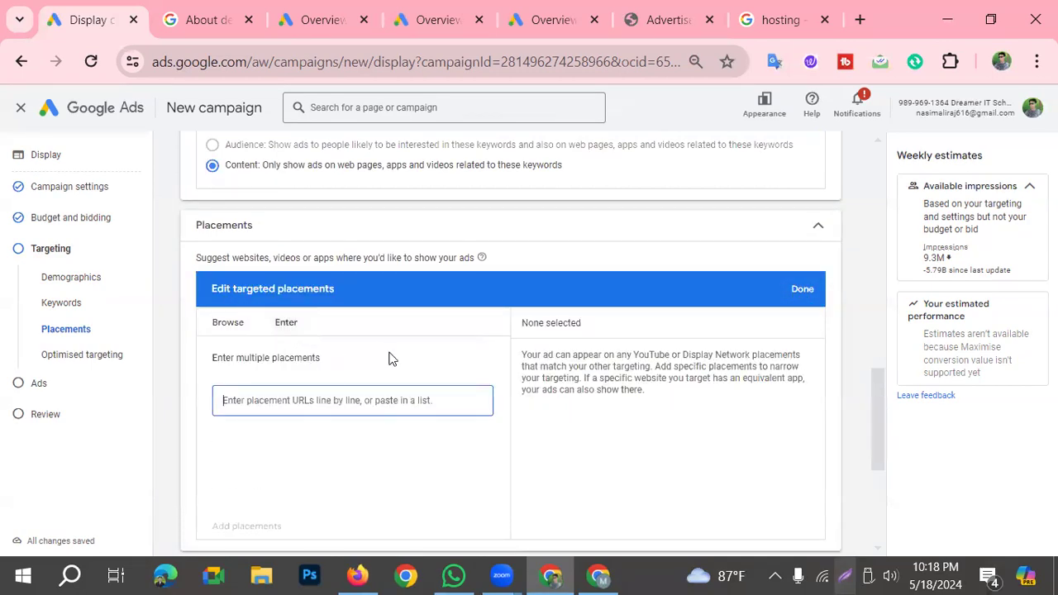
type("se")
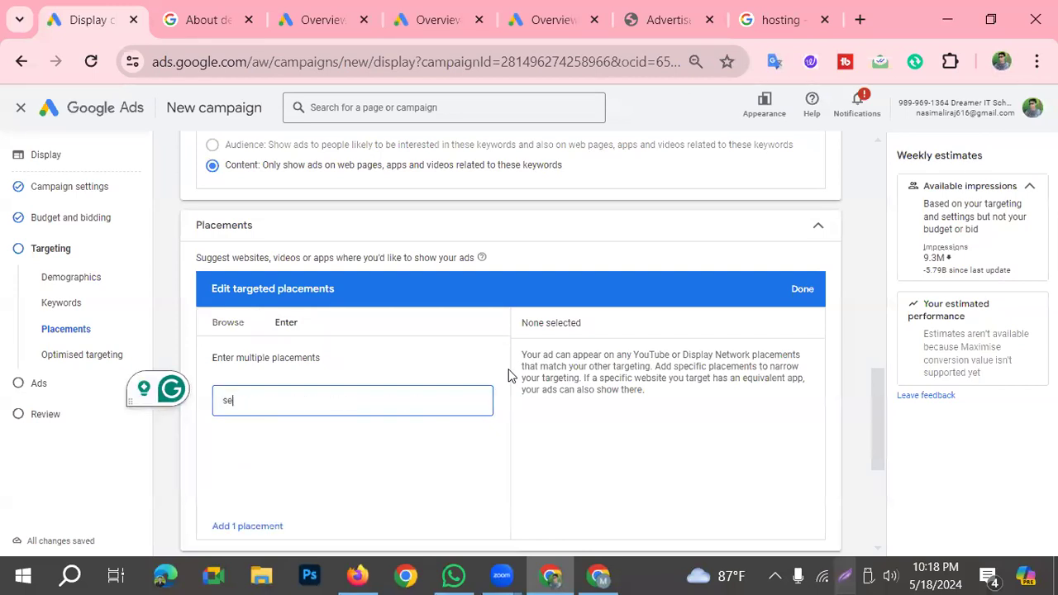
key("BackSpace")
key("BackSpace")
type("webs")
left_click(263, 526)
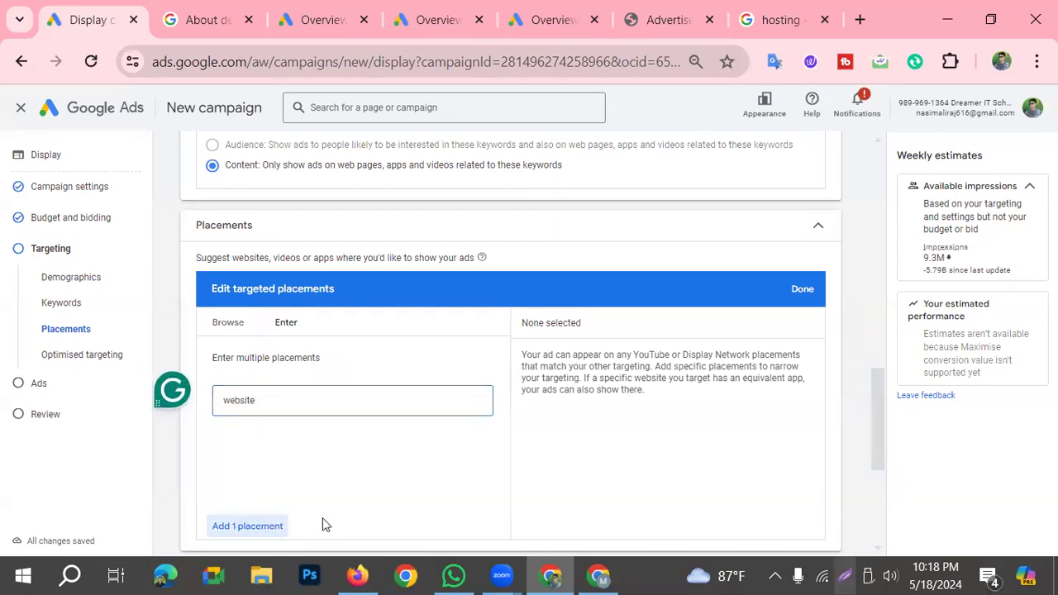
left_click(231, 331)
left_click(207, 380)
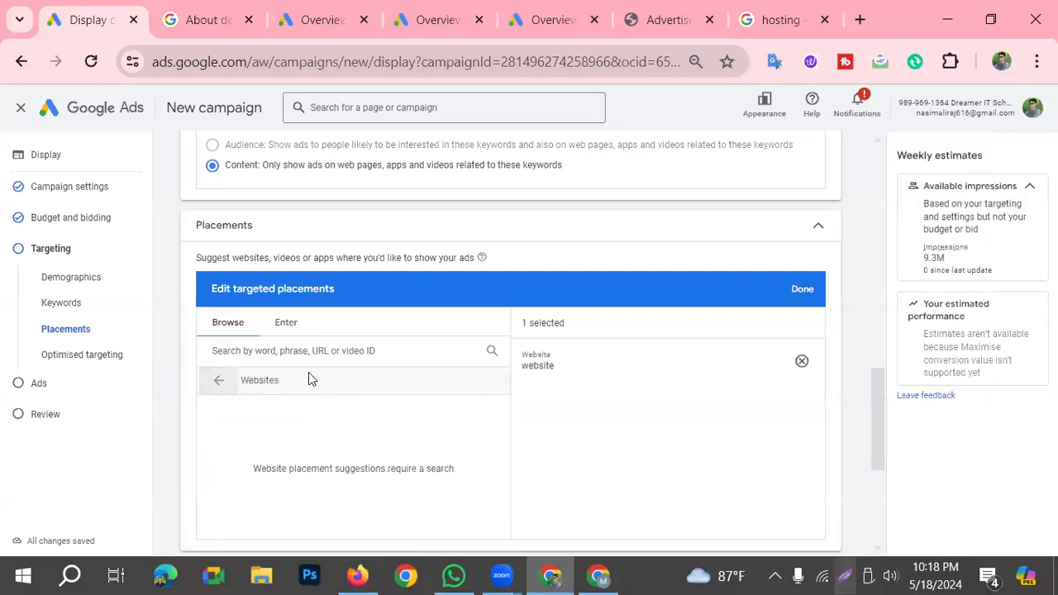
left_click(296, 322)
type("https://dev-mmtrshop.parthwebsite.in/")
left_click_drag(382, 401, 202, 404)
key("BackSpace")
Step: Copy the category name Websites, try to add it as a manually entered placement, and clear the entry
left_click(226, 324)
double_click(223, 383)
key("ctrl+c")
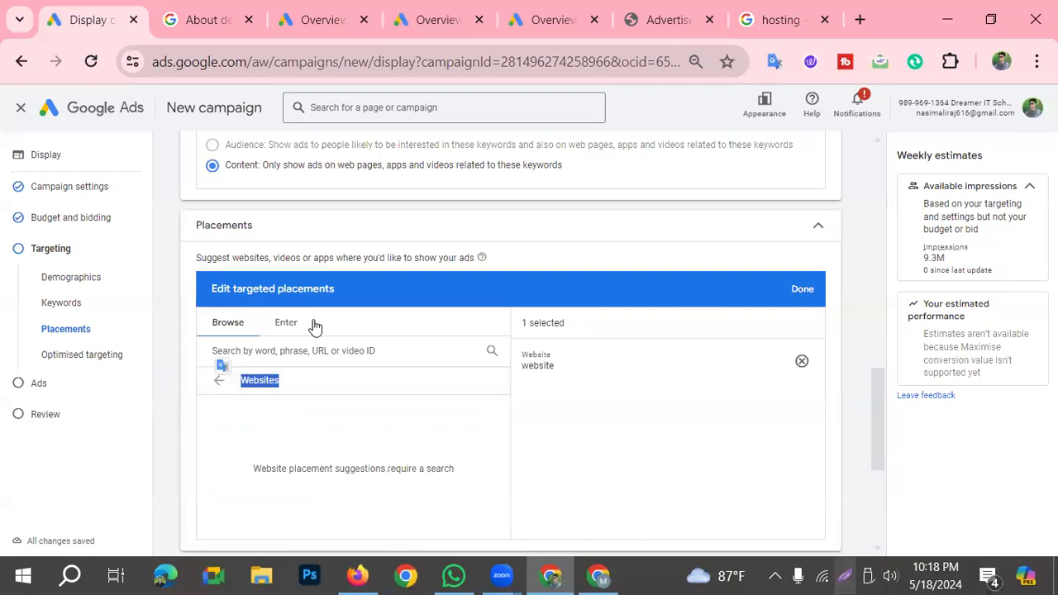
left_click(285, 324)
key("ctrl+v")
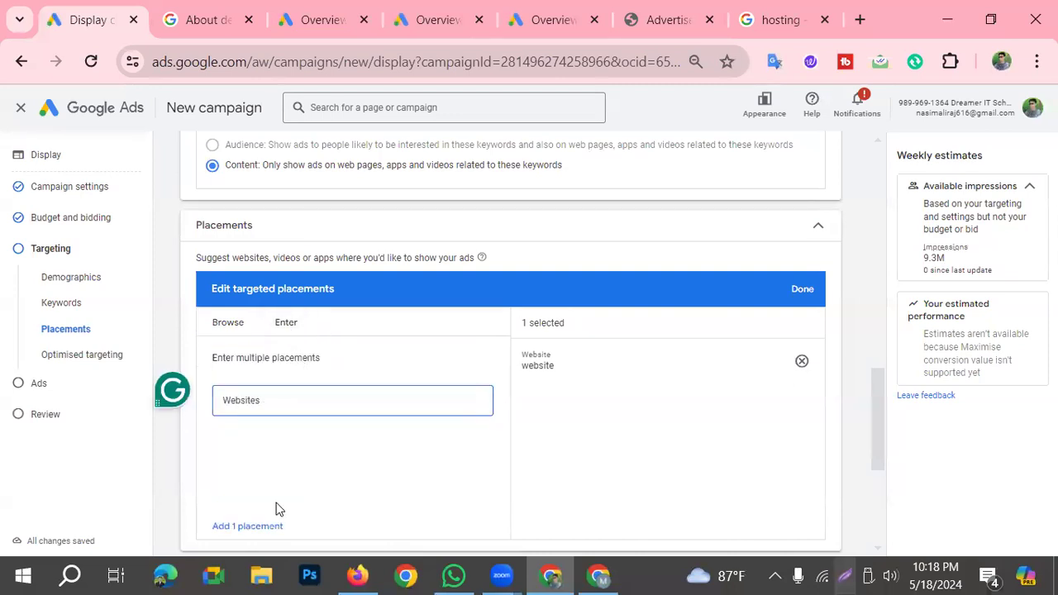
left_click(258, 527)
scroll(386, 491, "down", 2)
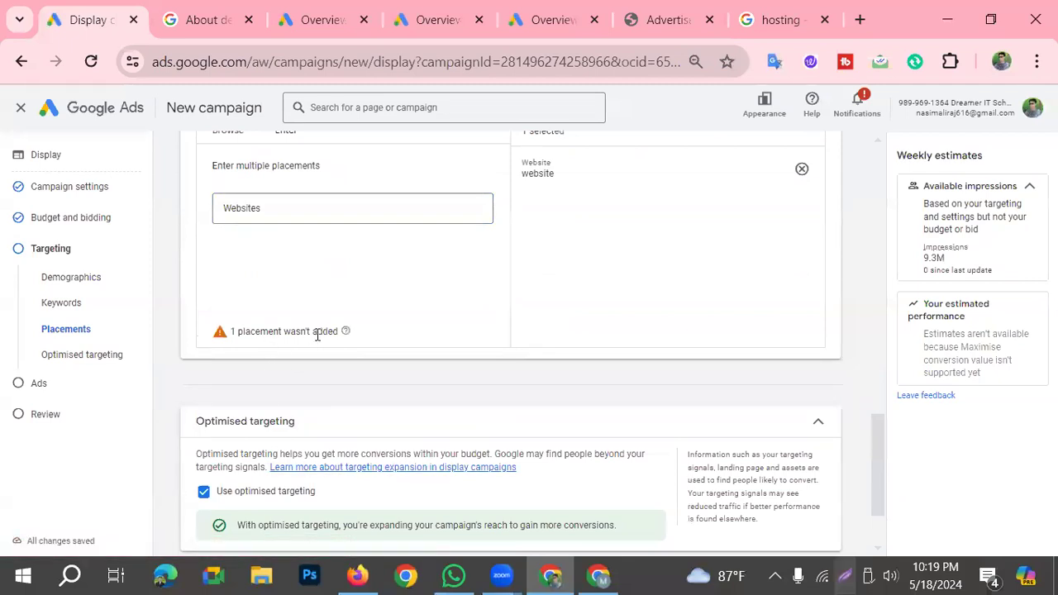
scroll(370, 398, "up", 2)
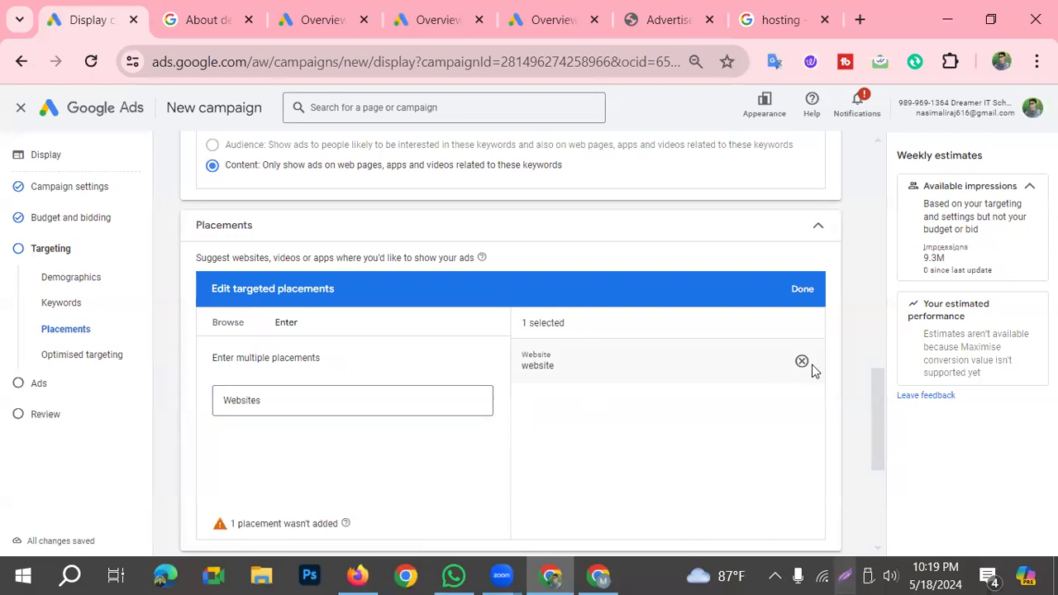
left_click_drag(336, 400, 190, 411)
key("ctrl+c")
key("BackSpace")
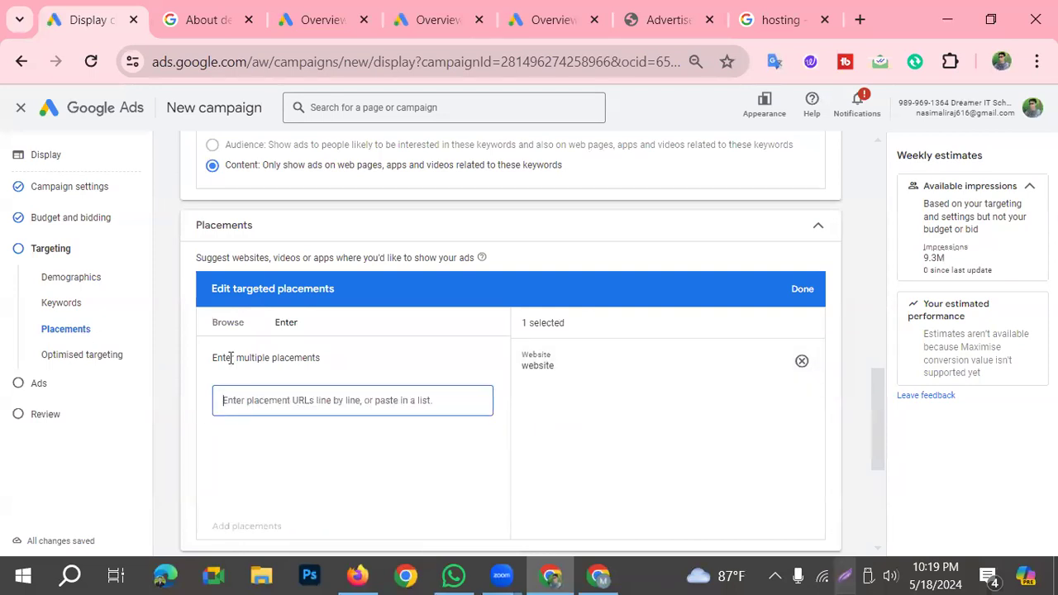
Step: Check the YouTube channels placement category and paste Websites into the manual placement entry
left_click(227, 323)
left_click(217, 378)
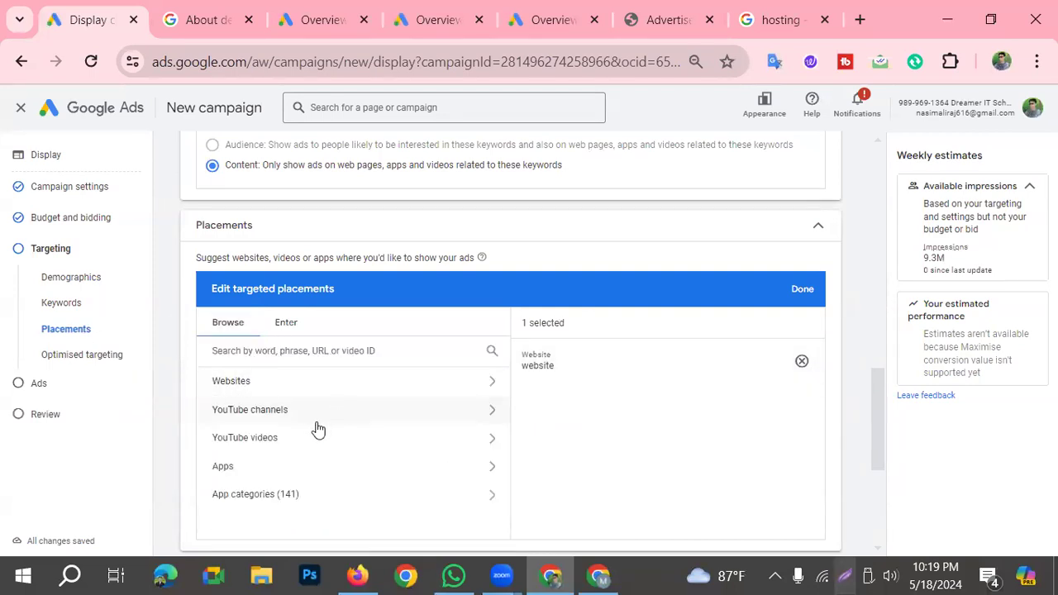
left_click(213, 411)
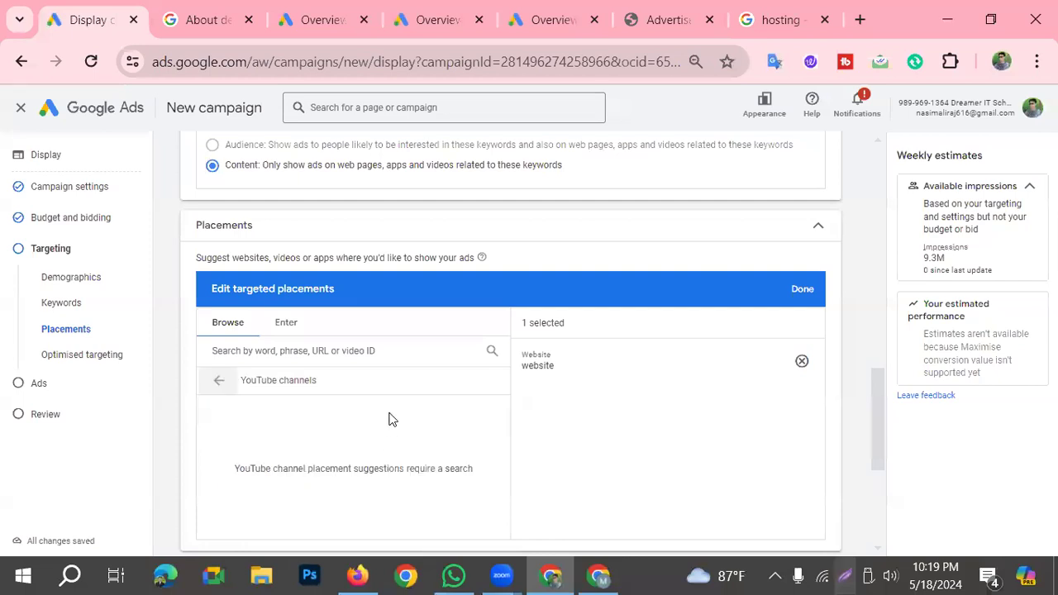
left_click(294, 327)
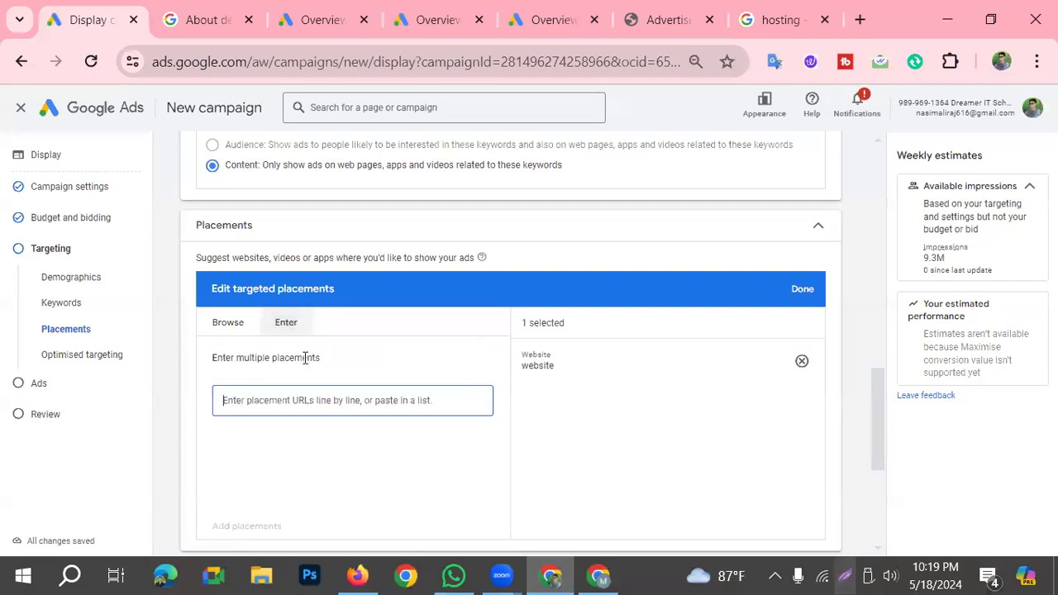
key("ctrl+v")
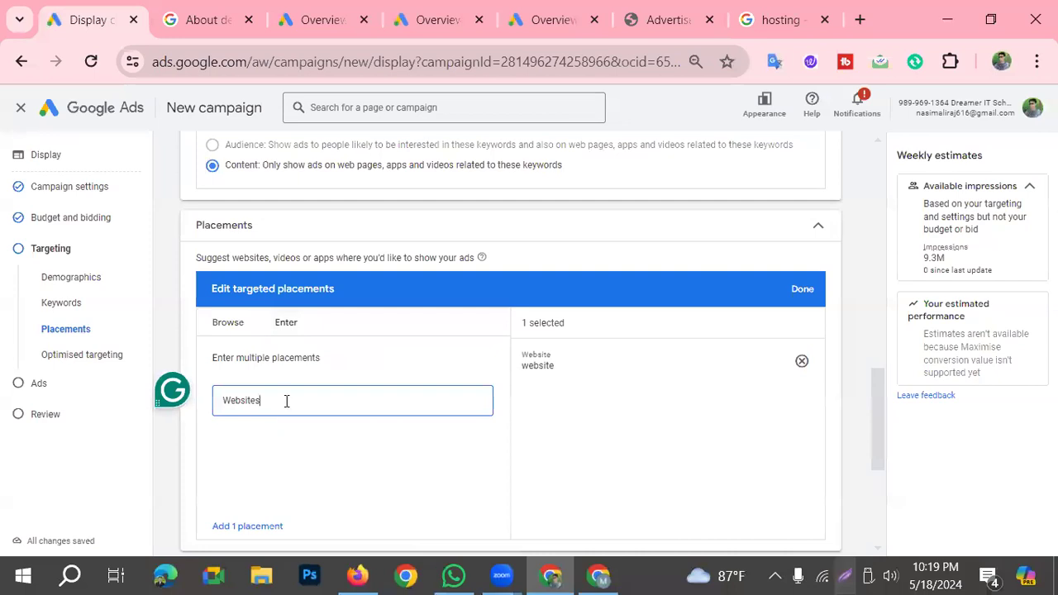
Step: Try to add the copied text "YouTube channels" as a targeted placement in the multiple placements field
left_click(228, 322)
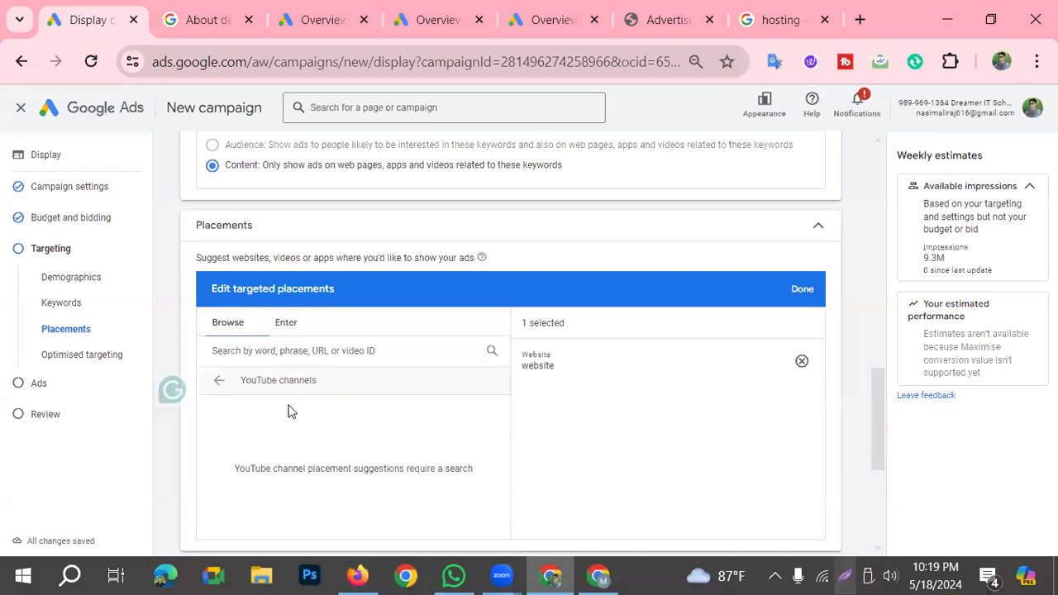
double_click(285, 380)
triple_click(264, 380)
key("ctrl+c")
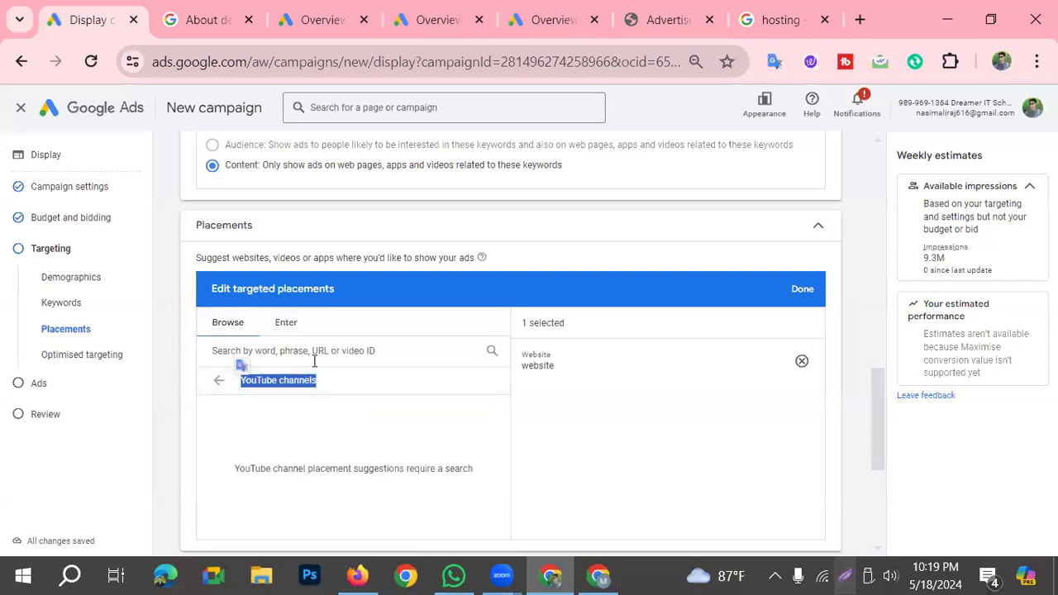
left_click(281, 322)
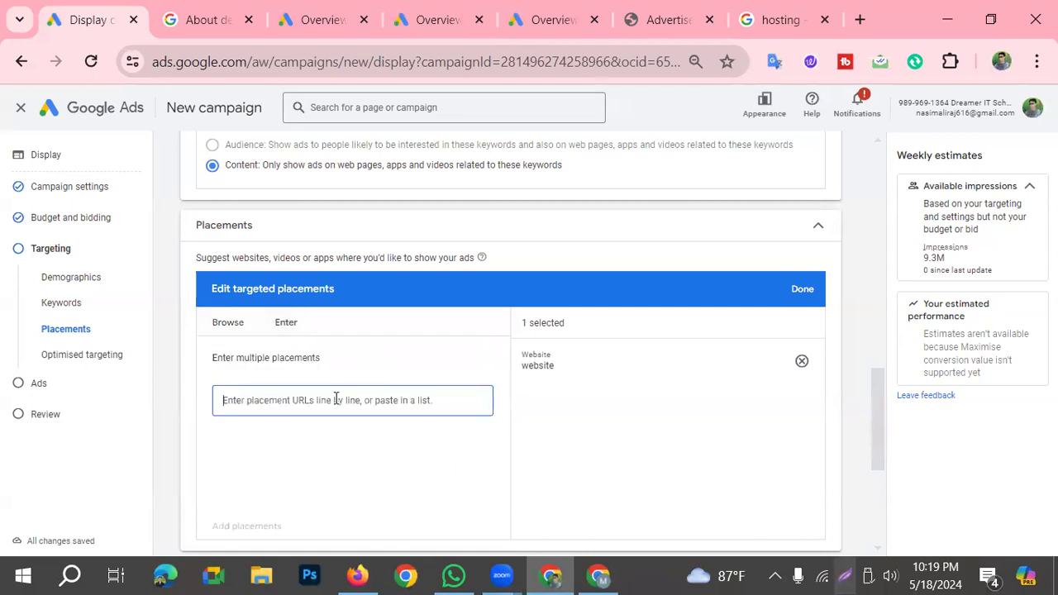
left_click(337, 402)
key("ctrl+v")
left_click(255, 527)
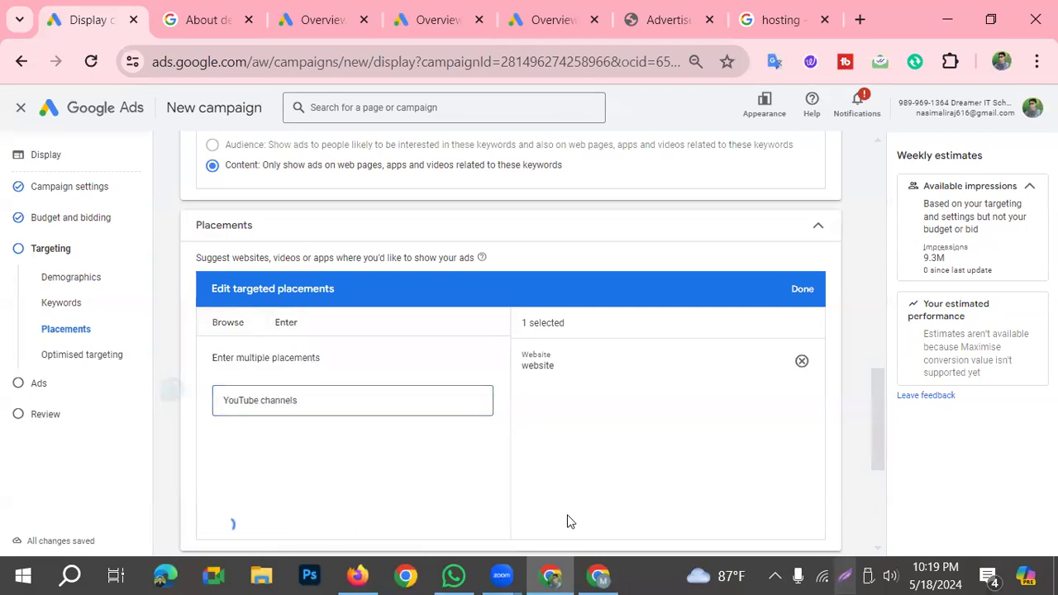
scroll(446, 496, "down", 1)
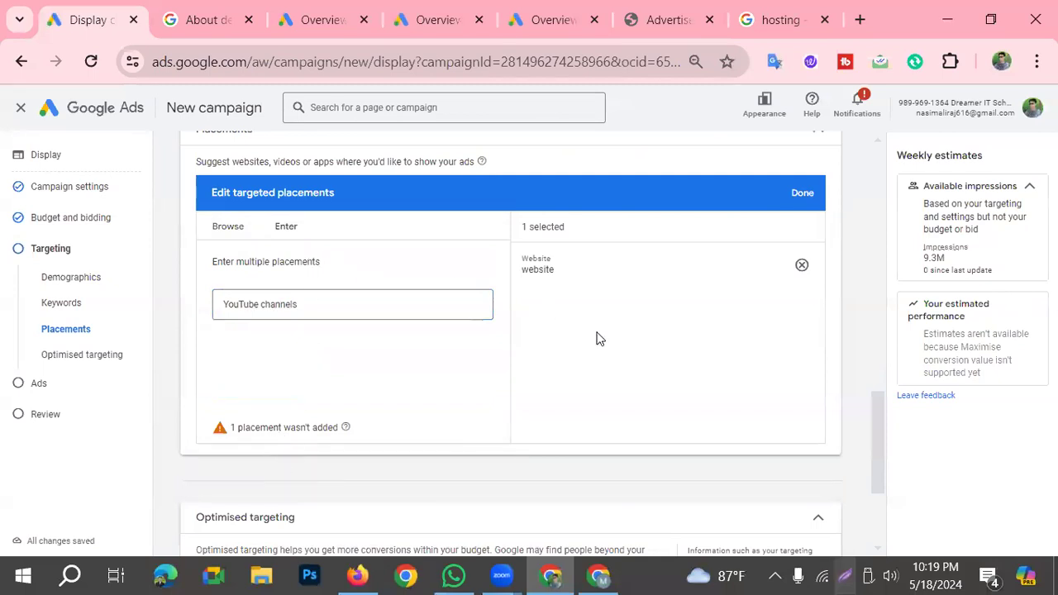
scroll(612, 381, "up", 1)
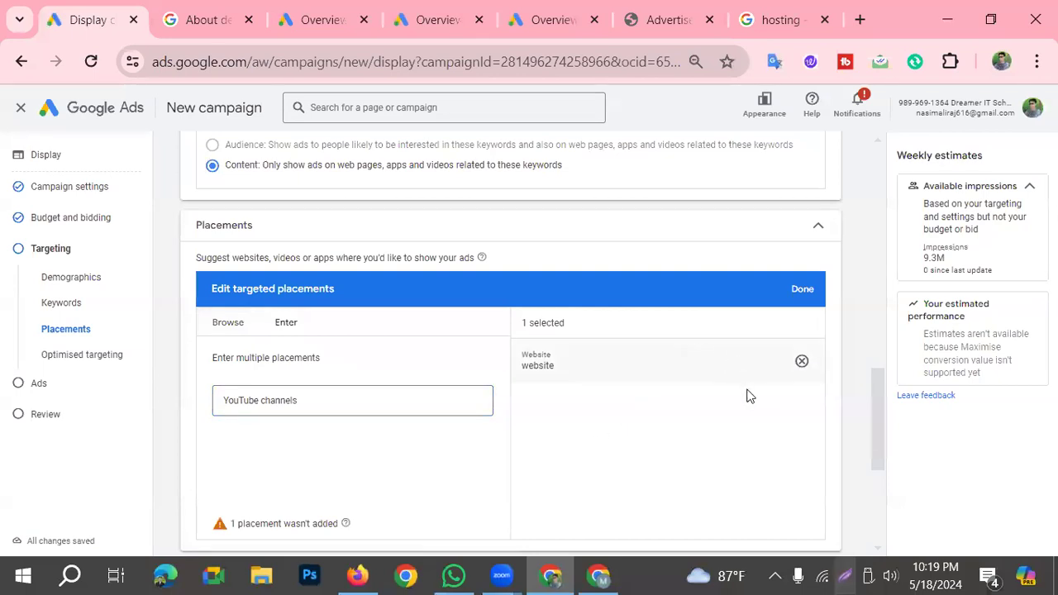
Step: Remove the website entry from the selected placements and finish editing the targeted placements
left_click(802, 361)
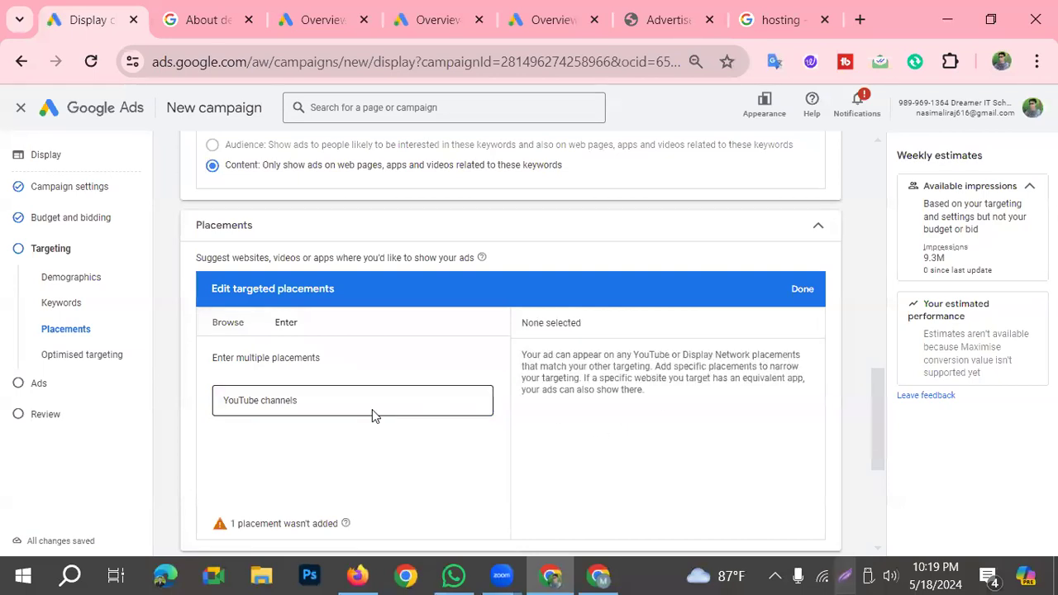
scroll(347, 447, "down", 2)
scroll(306, 413, "up", 1)
left_click(335, 310)
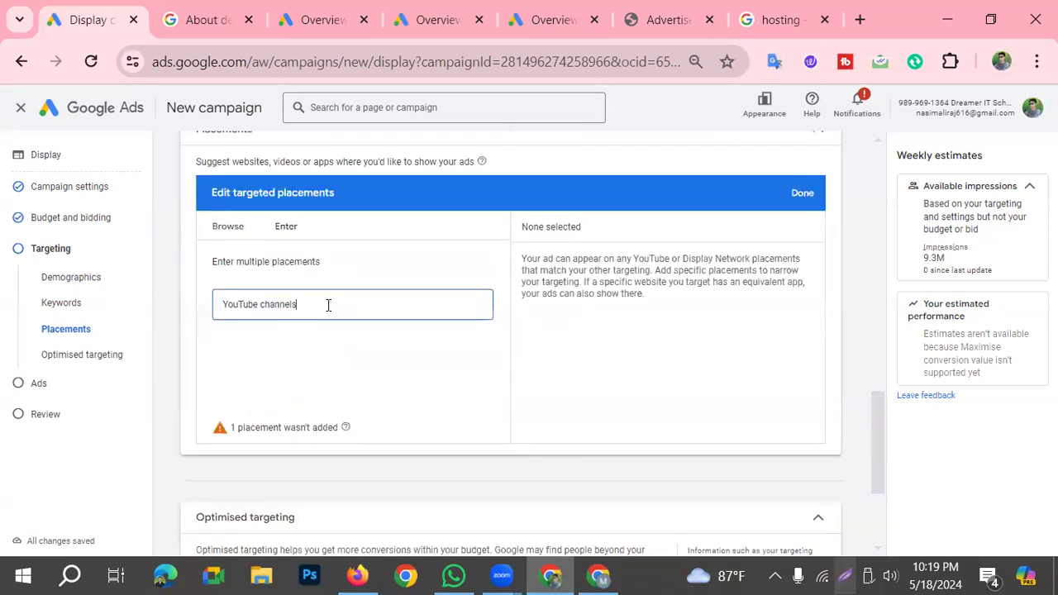
key("ctrl+a")
left_click(802, 193)
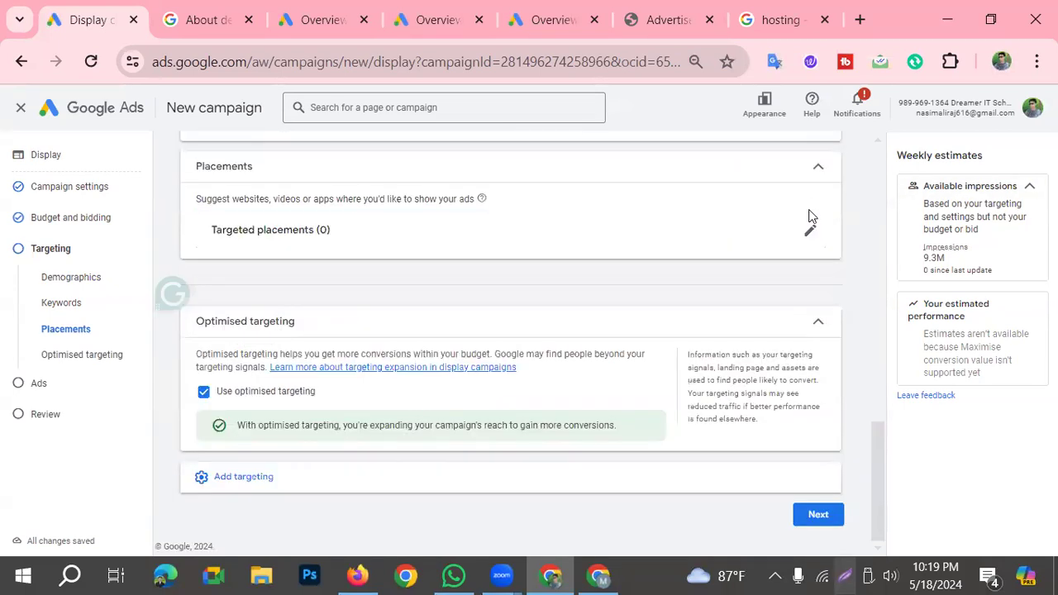
left_click(806, 232)
mouse_move(362, 339)
left_mouse_down()
mouse_move(206, 343)
mouse_move(378, 371)
left_mouse_up()
key("ctrl+c")
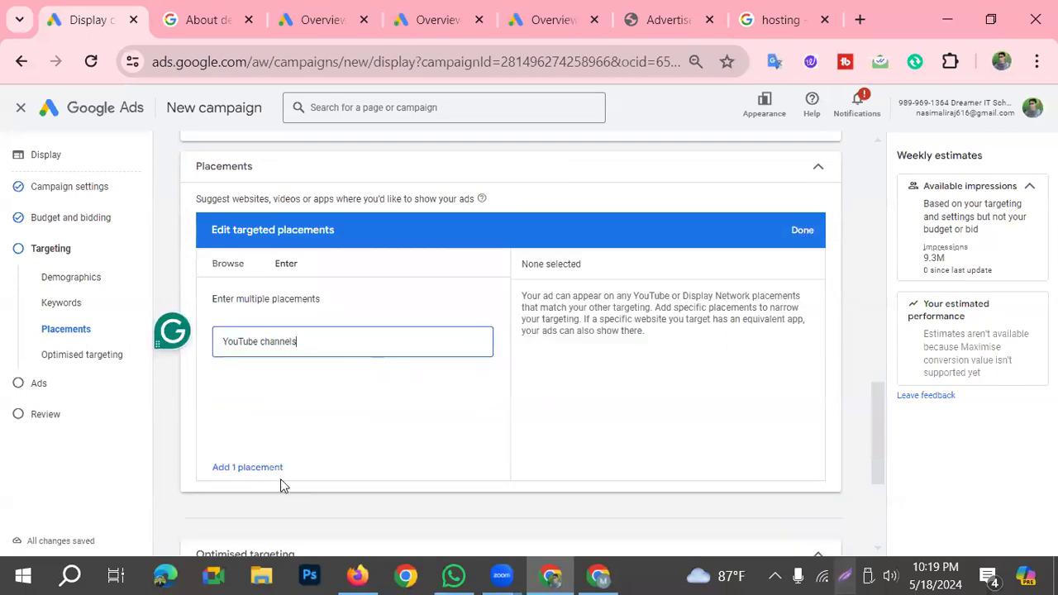
scroll(581, 435, "up", 3)
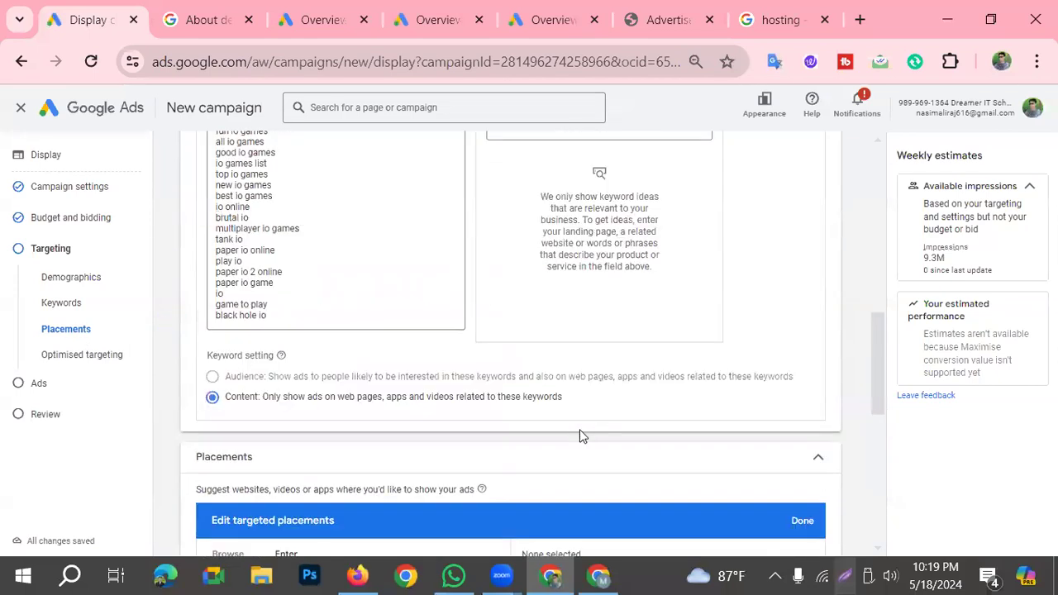
scroll(684, 474, "down", 2)
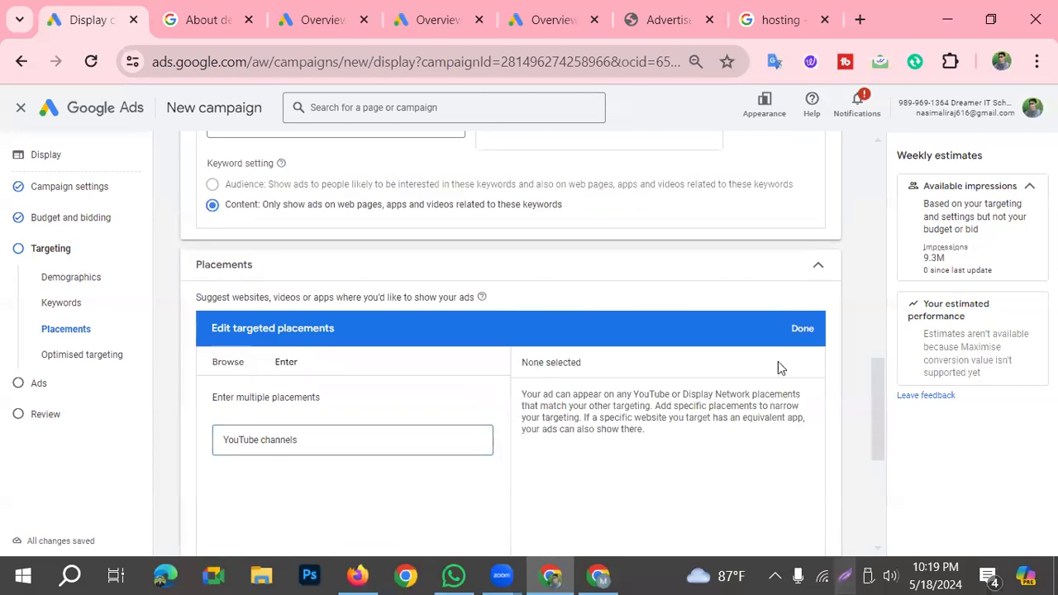
left_click(804, 328)
scroll(578, 455, "down", 2)
scroll(579, 466, "up", 1)
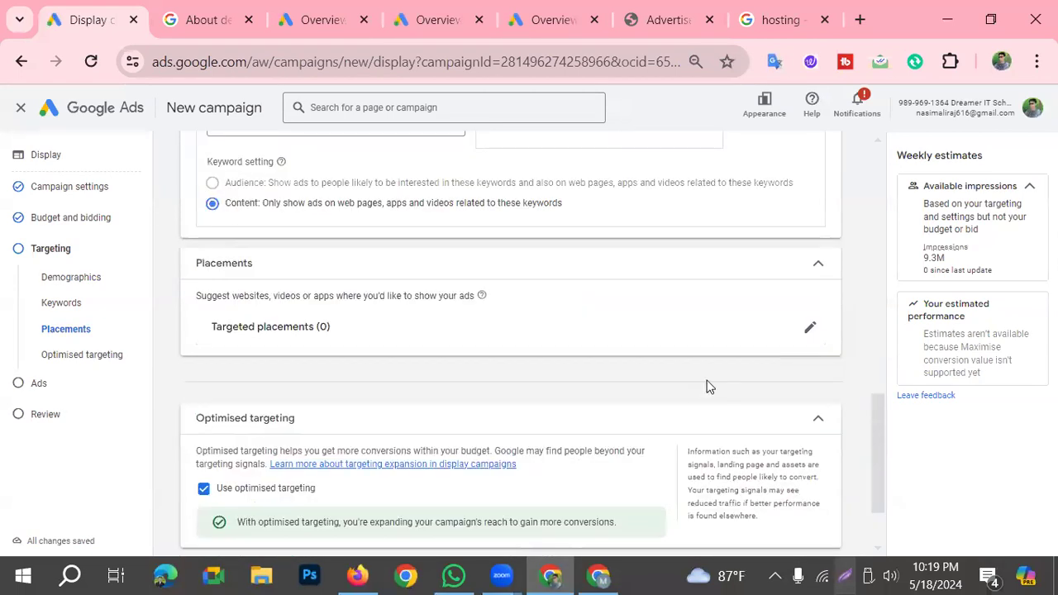
Step: Reopen the targeted placements for editing and clear the "YouTube channels" text from the multiple placements field
left_click(807, 329)
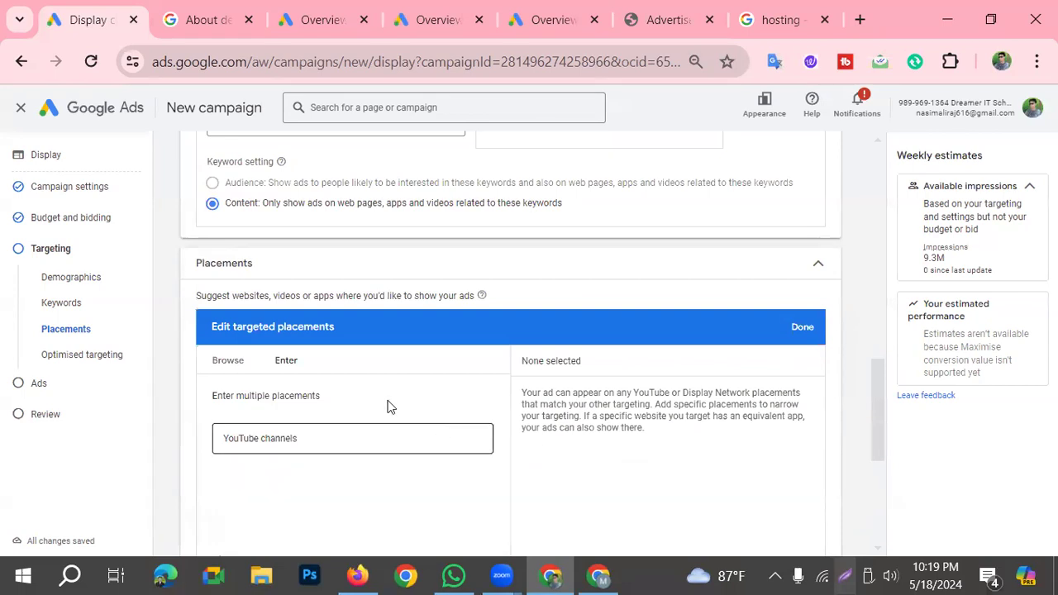
left_click(232, 363)
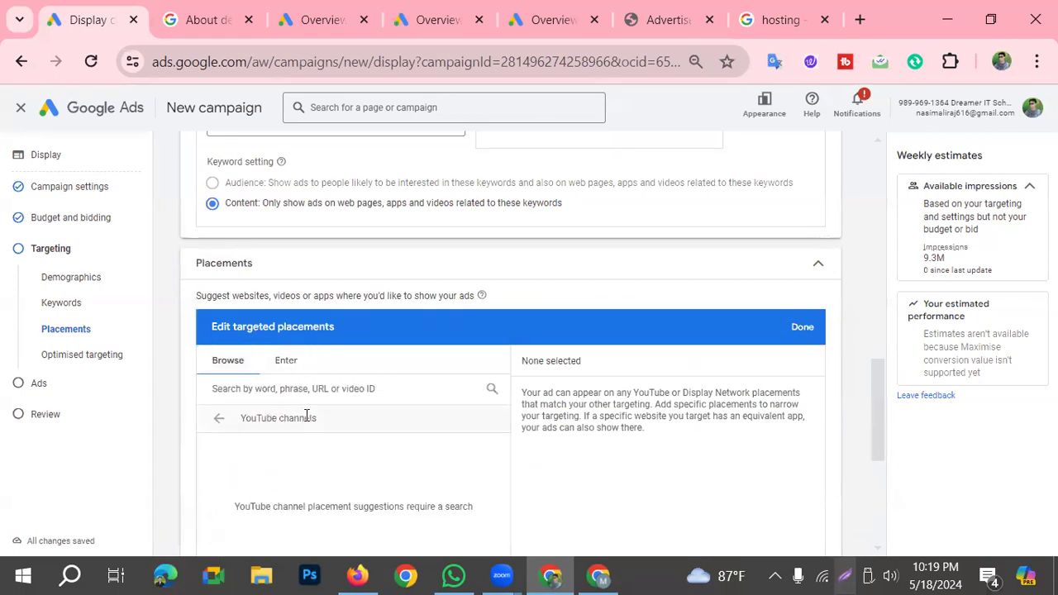
left_click(348, 389)
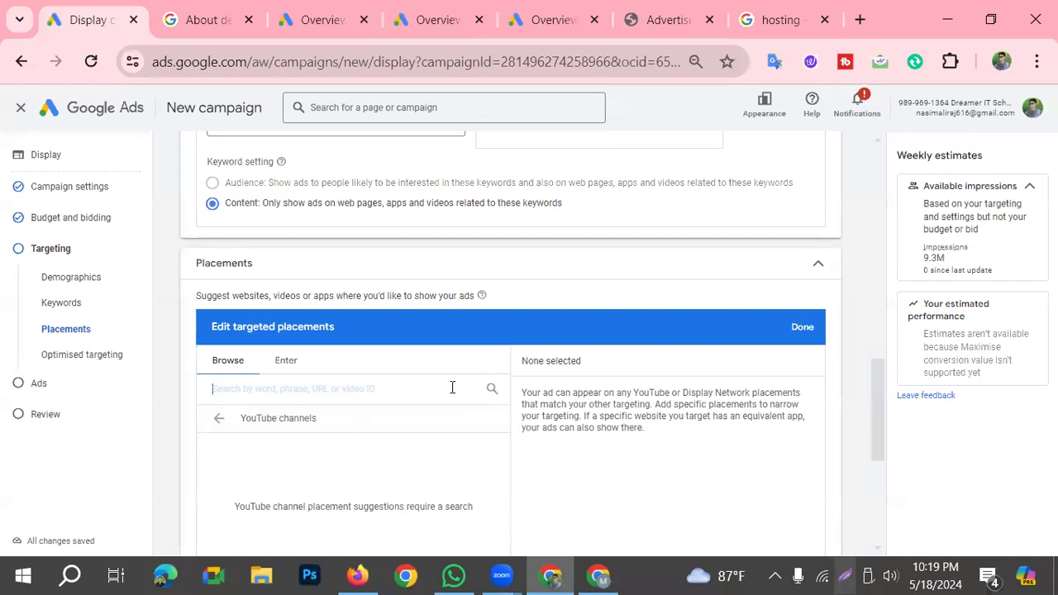
left_click(296, 367)
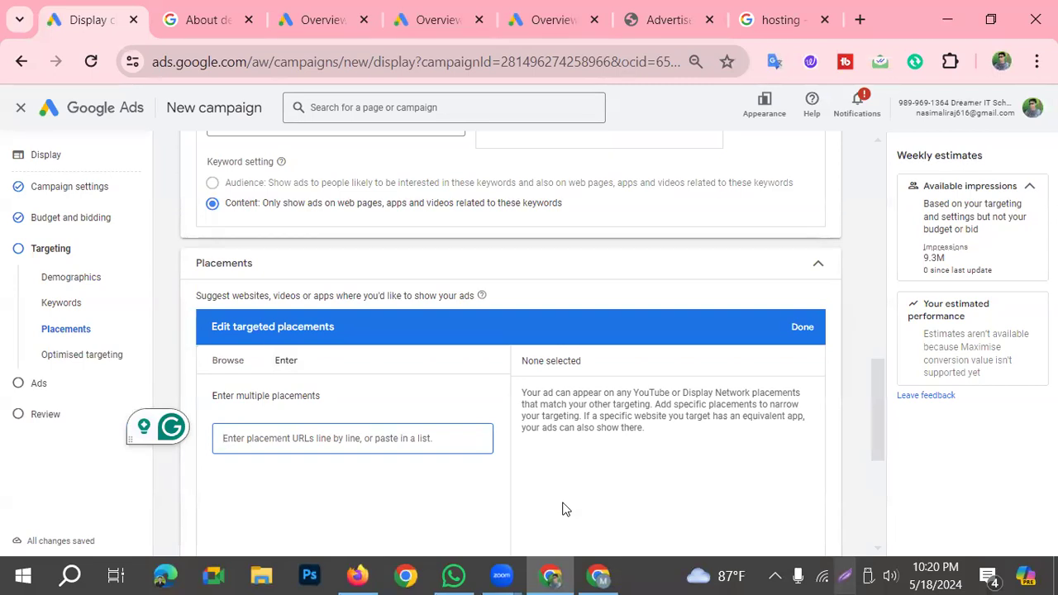
key("ctrl+v")
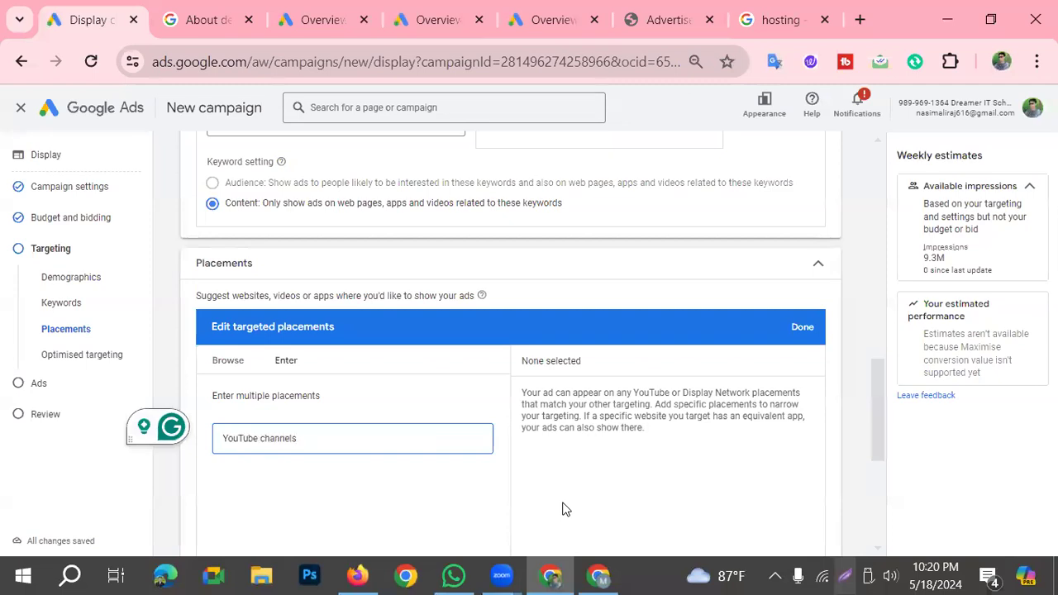
key("BackSpace")
key("BackSpace")
key("BackSpace")
key("BackSpace")
key("BackSpace")
key("BackSpace")
key("BackSpace")
key("BackSpace")
key("BackSpace")
key("BackSpace")
key("BackSpace")
key("BackSpace")
key("BackSpace")
key("BackSpace")
key("BackSpace")
key("BackSpace")
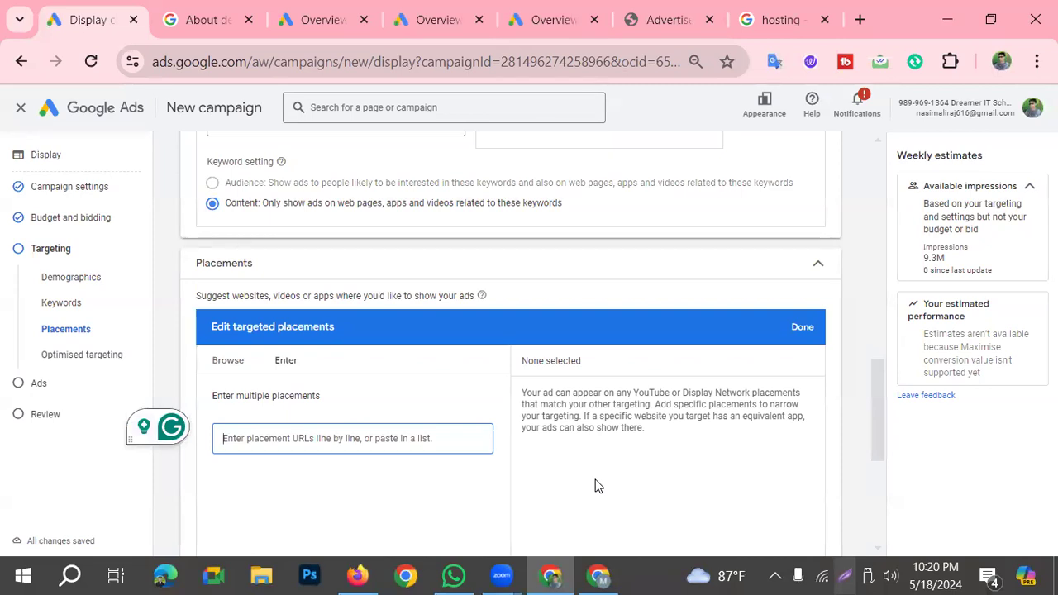
Step: Browse the YouTube videos placement category, then close the targeted placements editor without selecting any placement
left_click(238, 365)
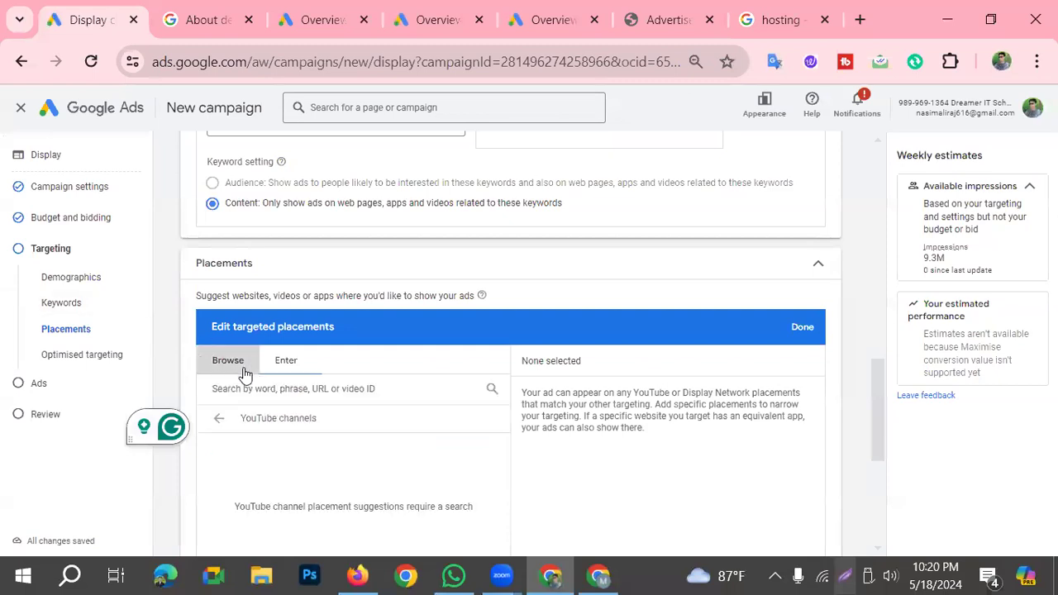
left_click(219, 418)
left_click(266, 451)
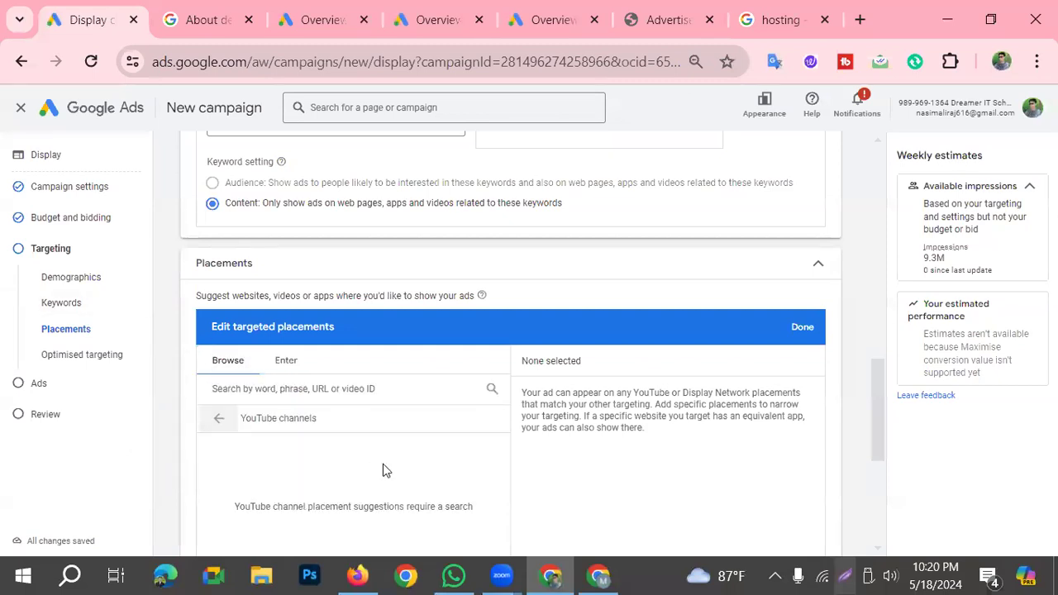
left_click(231, 426)
left_click(492, 476)
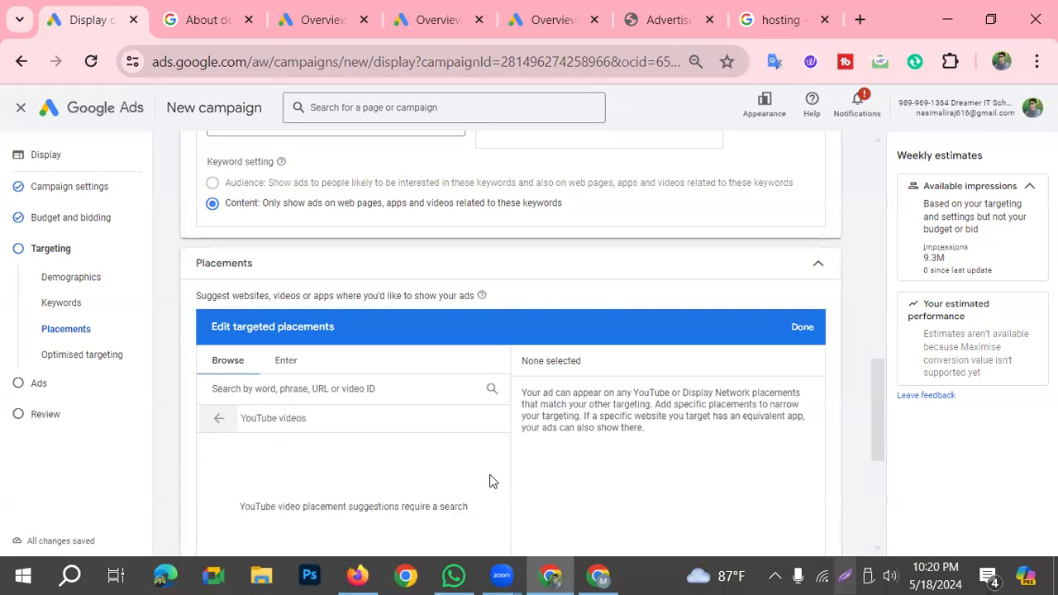
double_click(301, 419)
scroll(306, 424, "down", 2)
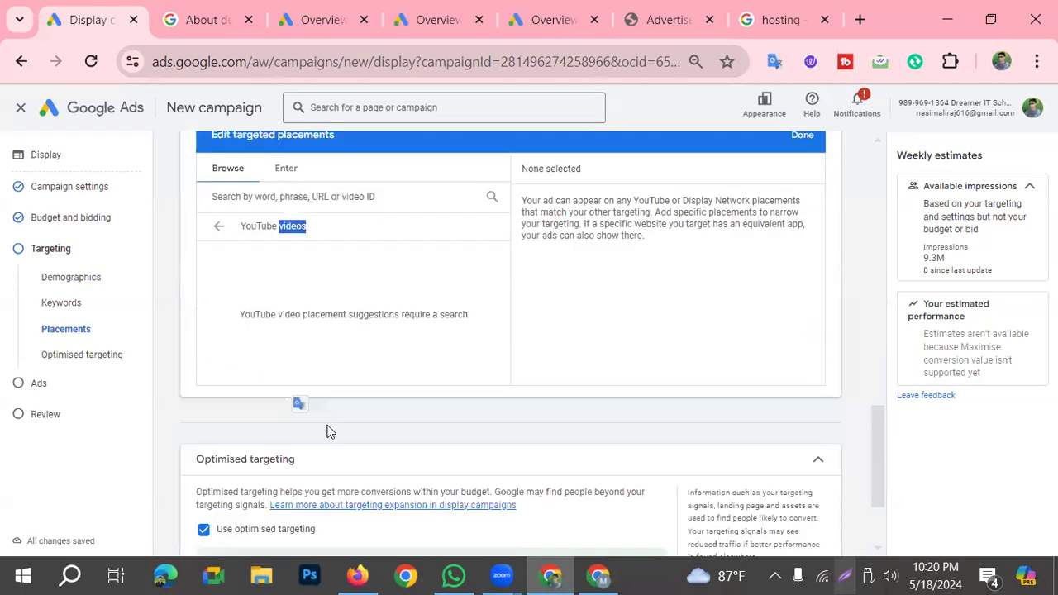
left_click(307, 351)
scroll(321, 358, "up", 1)
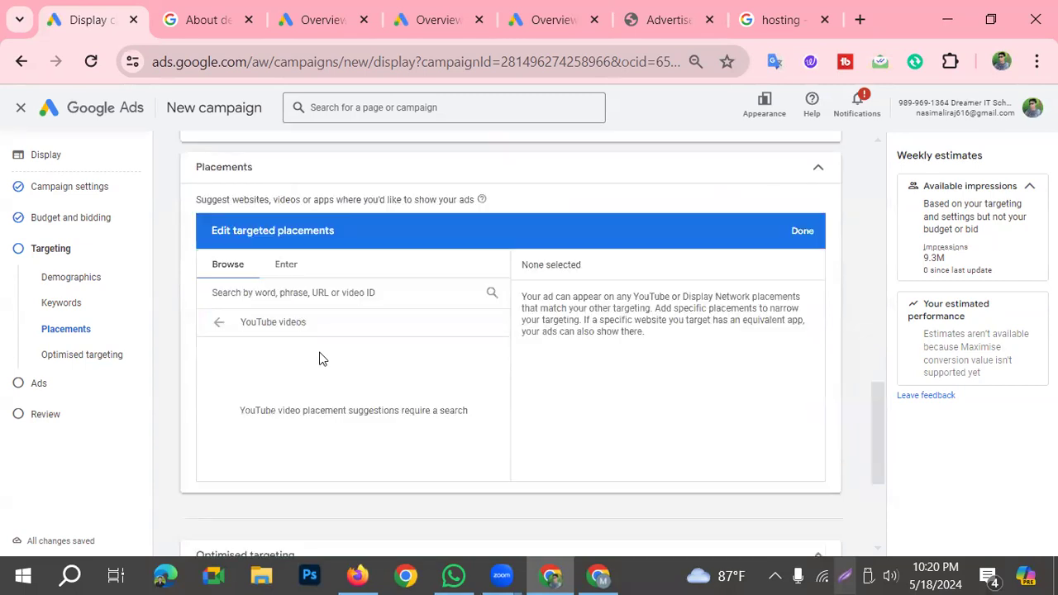
left_click(799, 239)
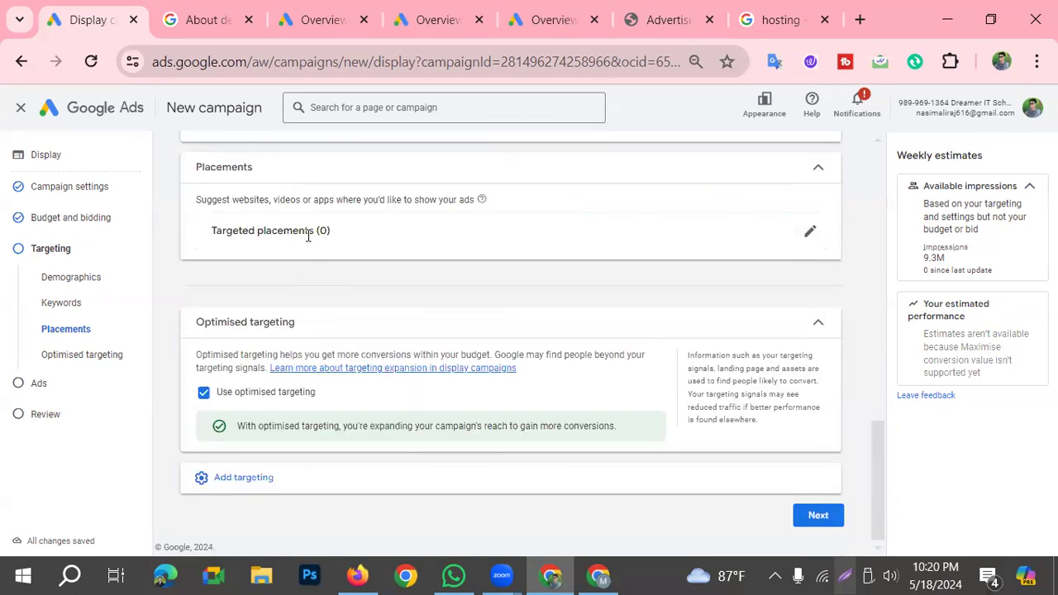
Step: Reload the campaign draft and advance through campaign settings, budget and bidding, and targeting to the Ads stage
left_click(91, 61)
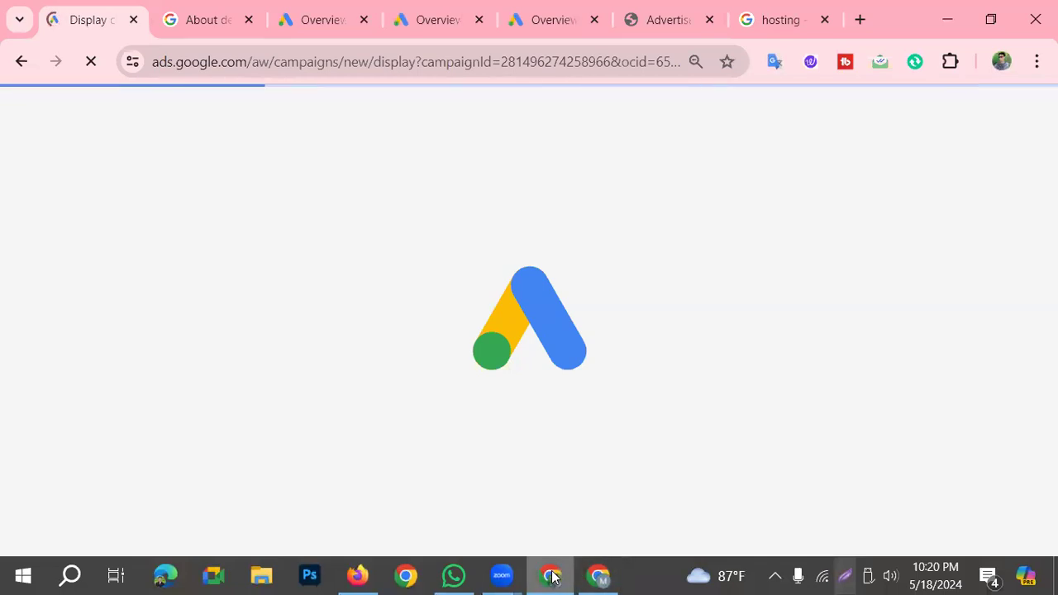
mouse_move(553, 578)
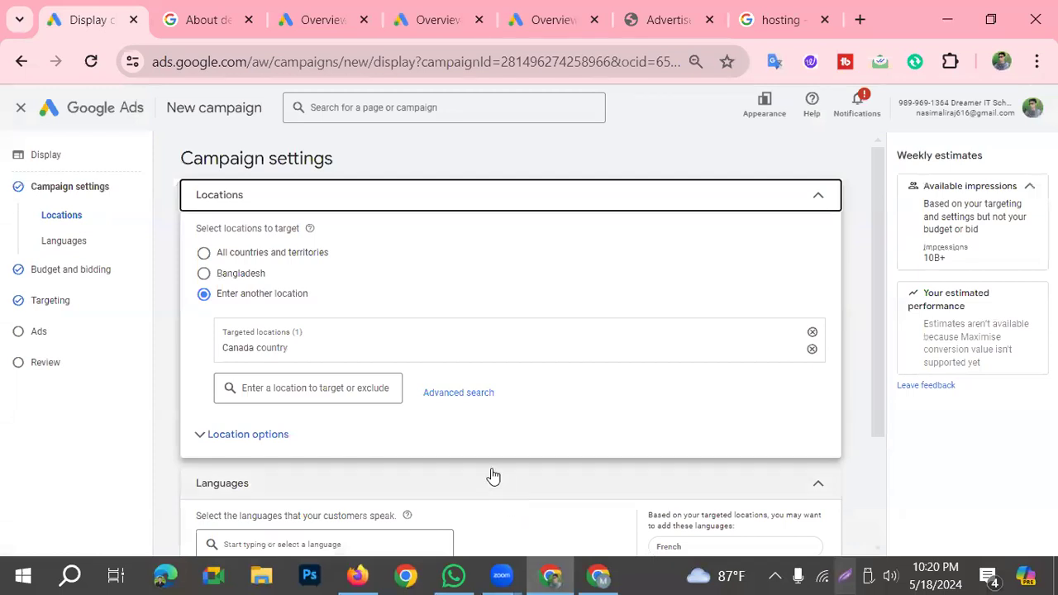
scroll(493, 476, "down", 2)
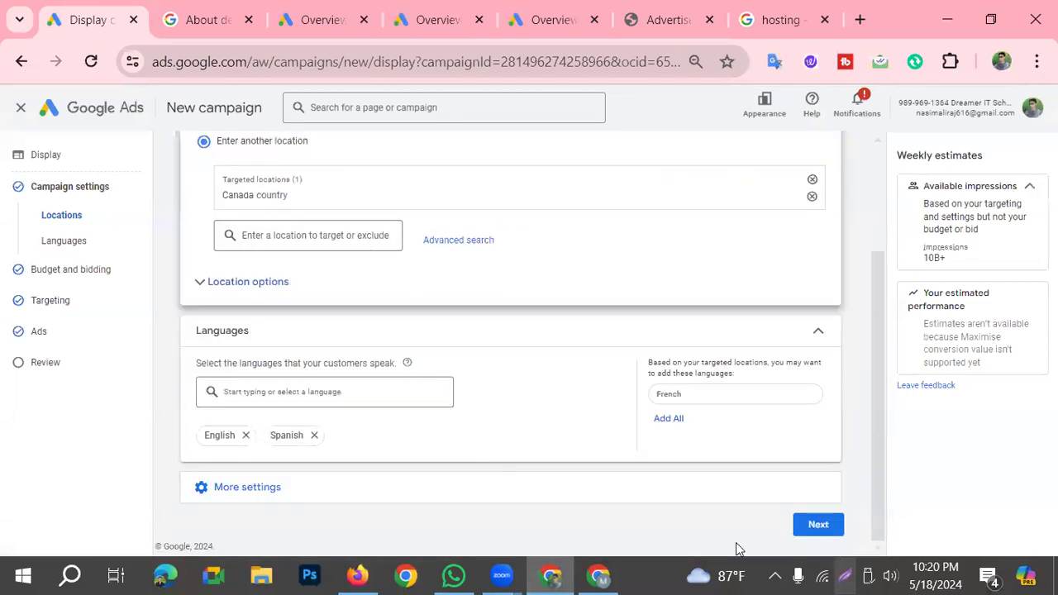
left_click(817, 527)
left_click(828, 460)
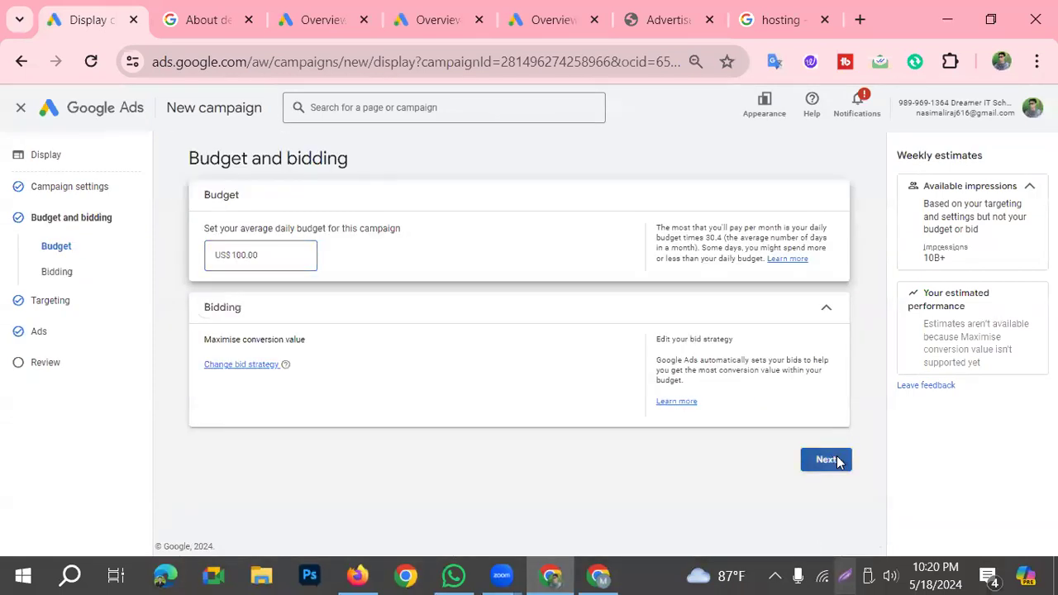
left_click(826, 379)
scroll(435, 471, "down", 2)
scroll(439, 474, "up", 2)
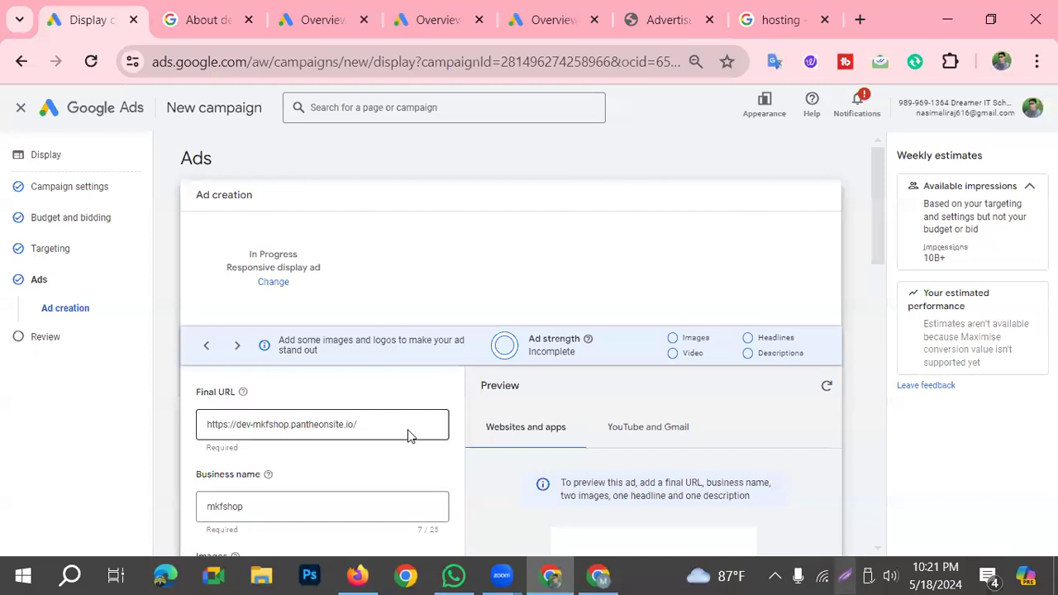
Step: Highlight the ad's final URL and open the Registration Form page of dreameritschool.com in a new tab
left_click(381, 426)
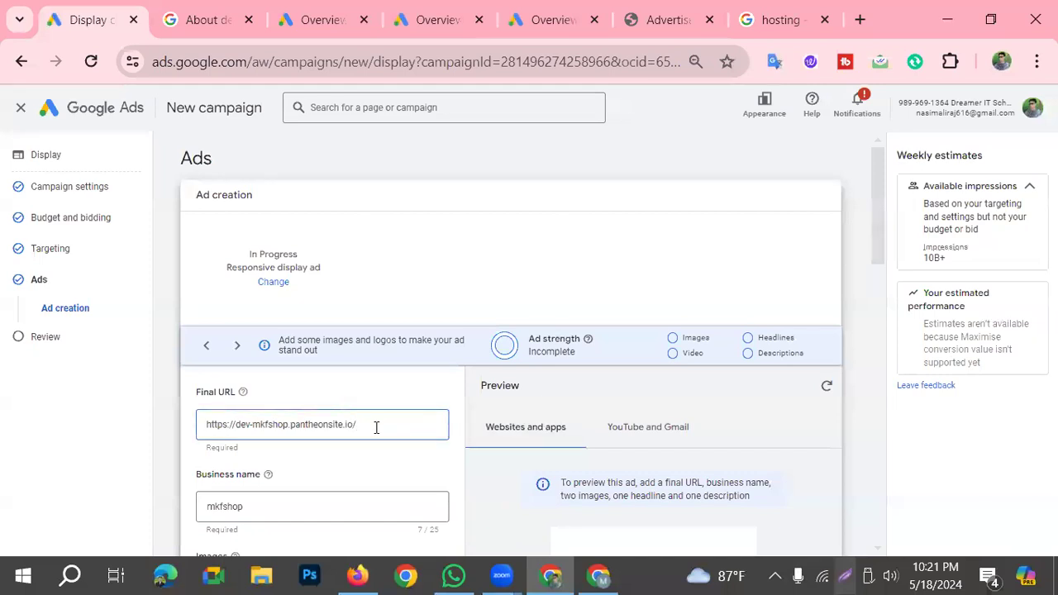
left_click_drag(376, 427, 165, 439)
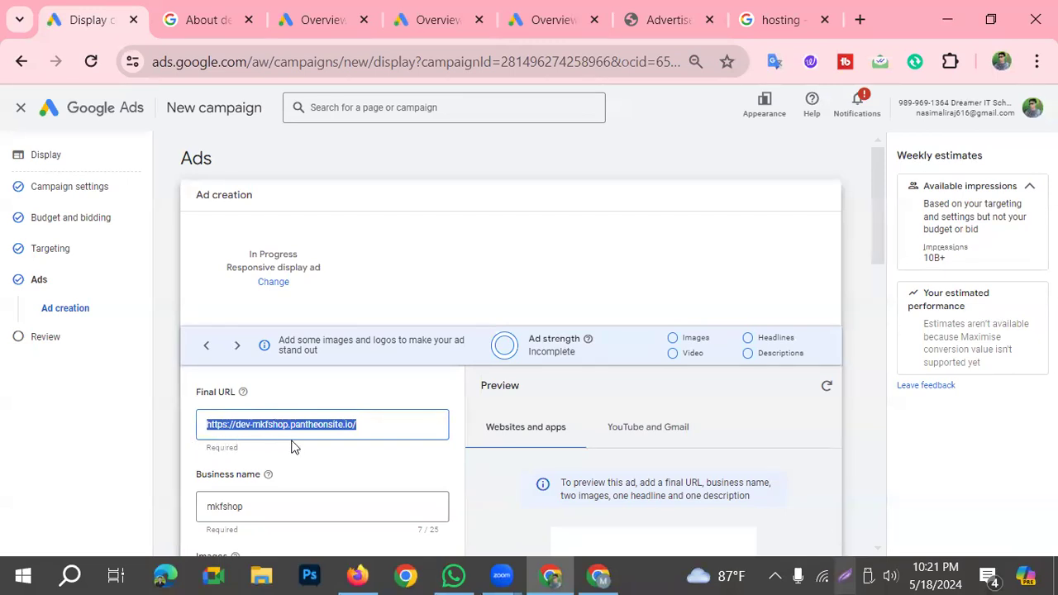
left_click(861, 19)
type("d")
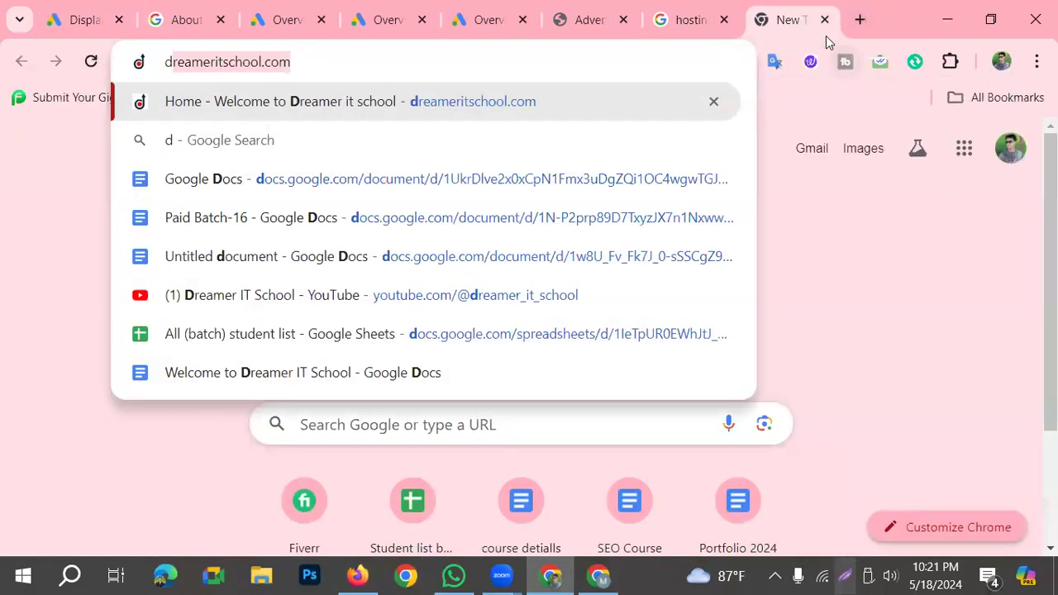
key("Return")
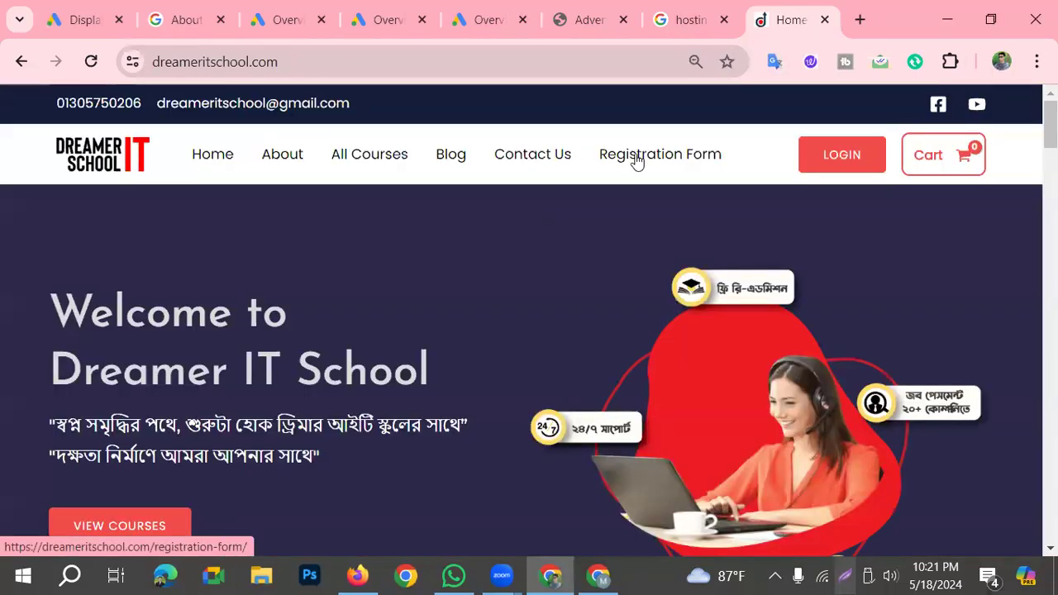
left_click(660, 153)
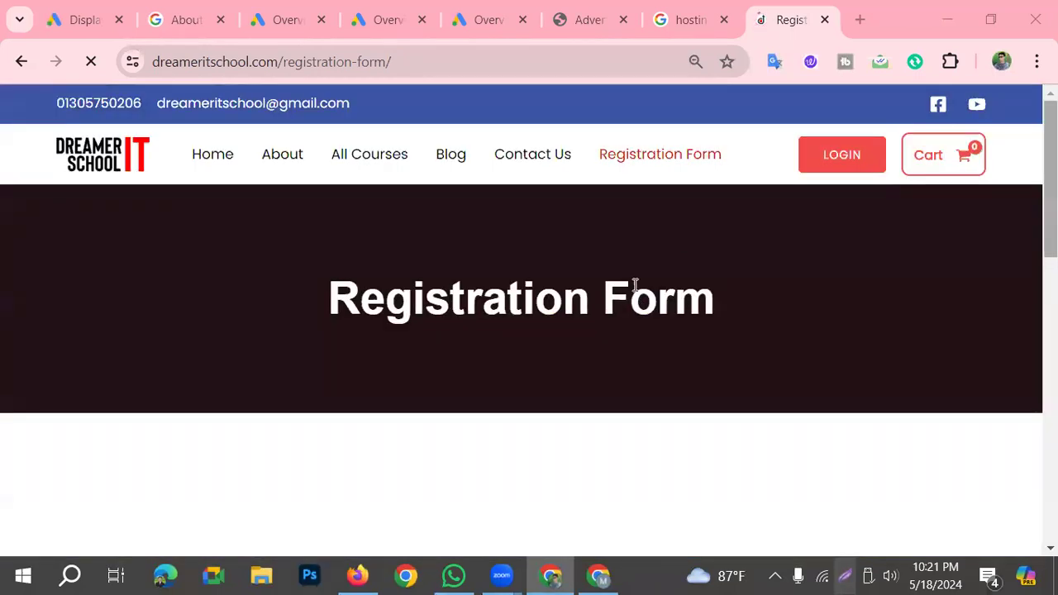
Step: Copy the Registration Form page's address from dreameritschool.com and replace the ad's final URL with it
scroll(315, 444, "down", 8)
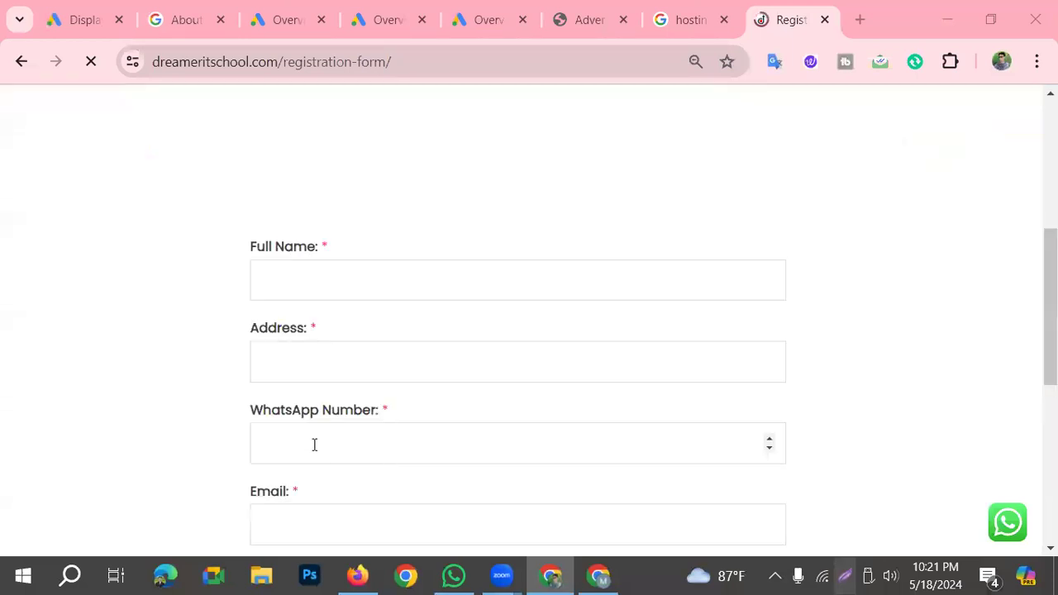
scroll(307, 396, "up", 5)
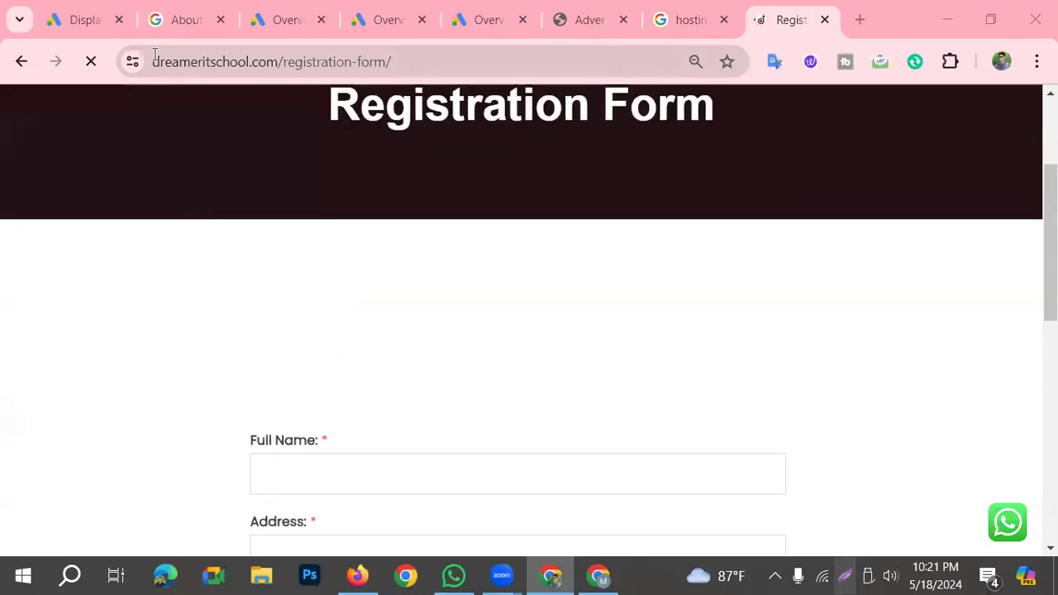
left_click(219, 73)
key("ctrl+c")
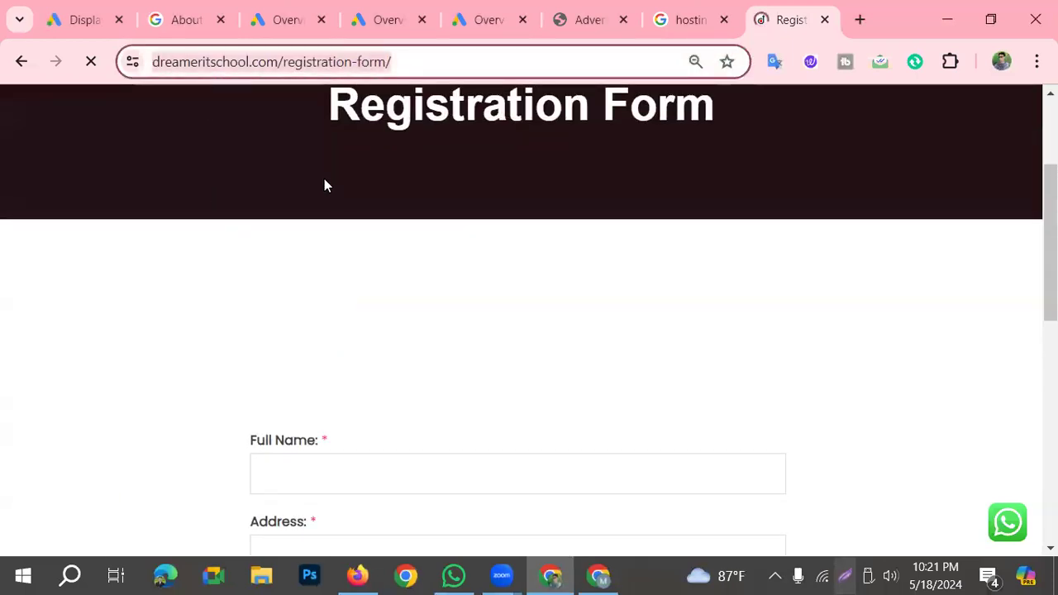
scroll(364, 430, "down", 1)
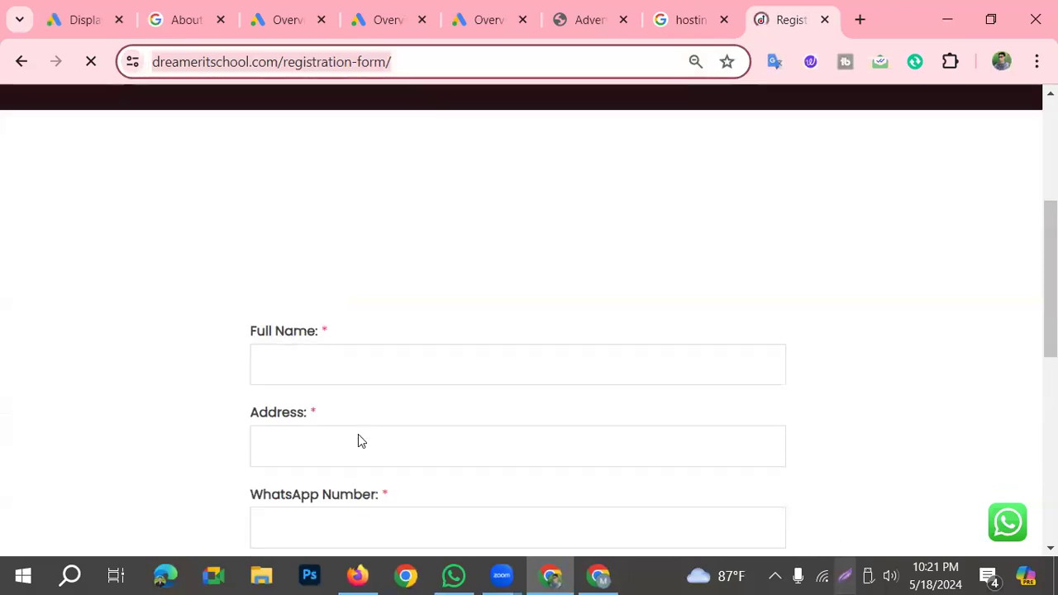
scroll(359, 436, "down", 3)
scroll(351, 471, "up", 6)
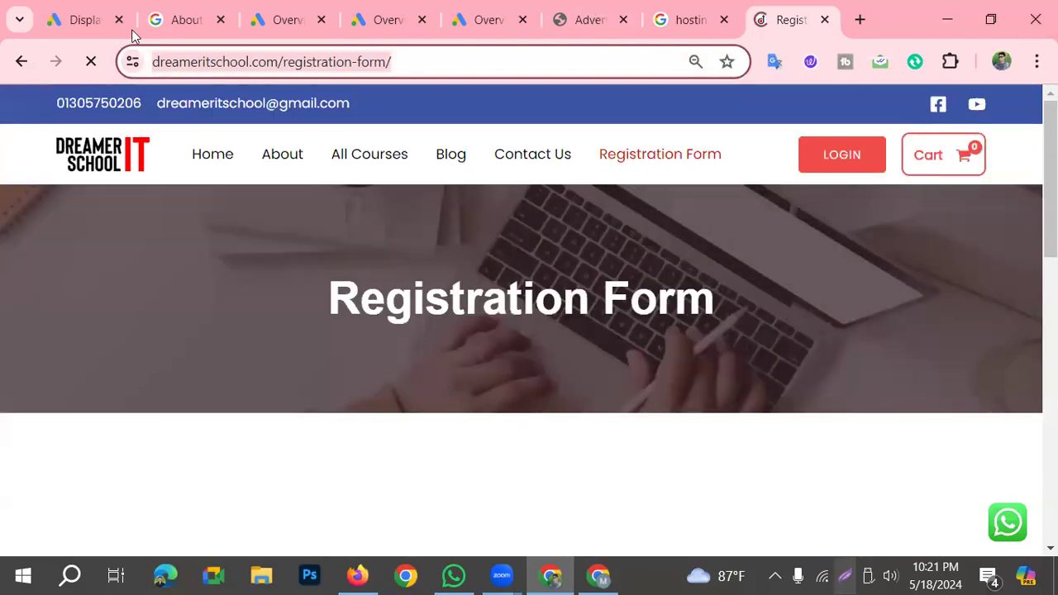
left_click(94, 22)
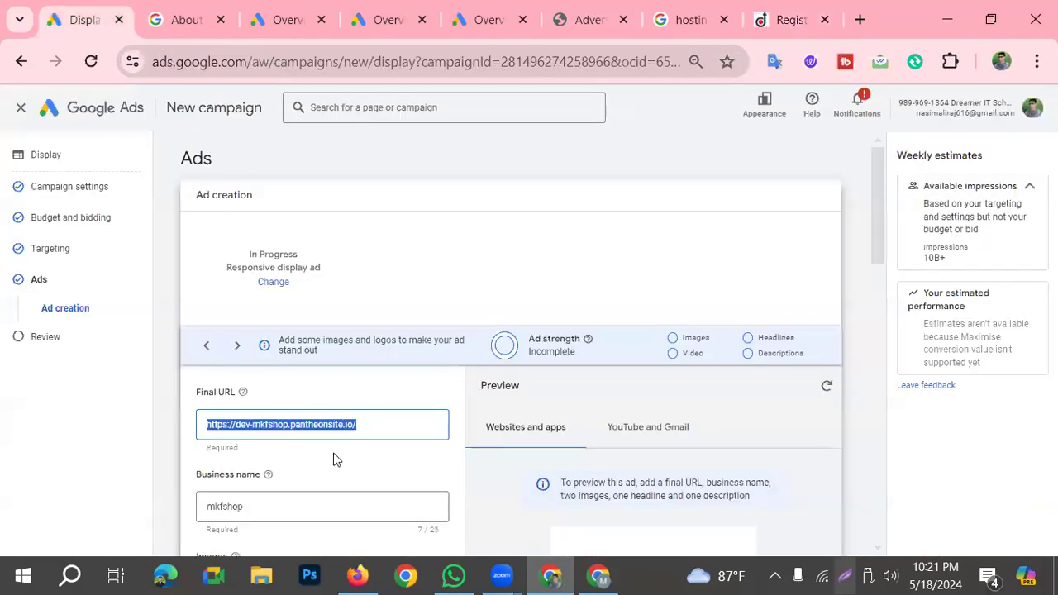
key("ctrl+v")
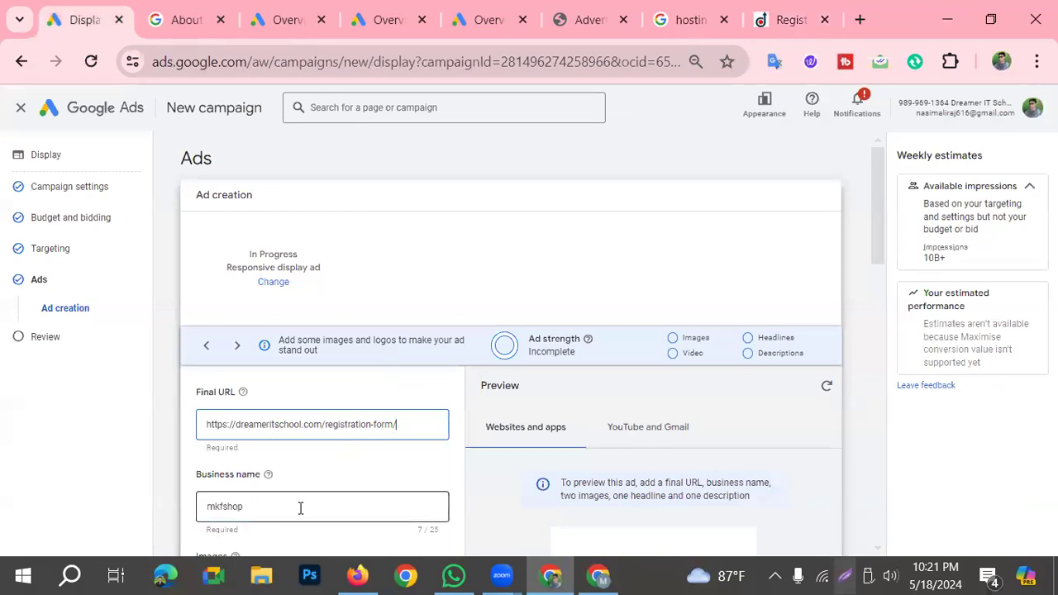
Step: Replace the ad's business name with "dreamer it school"
left_click(213, 506)
key("BackSpace")
key("BackSpace")
key("BackSpace")
key("BackSpace")
key("BackSpace")
key("BackSpace")
key("BackSpace")
type("d")
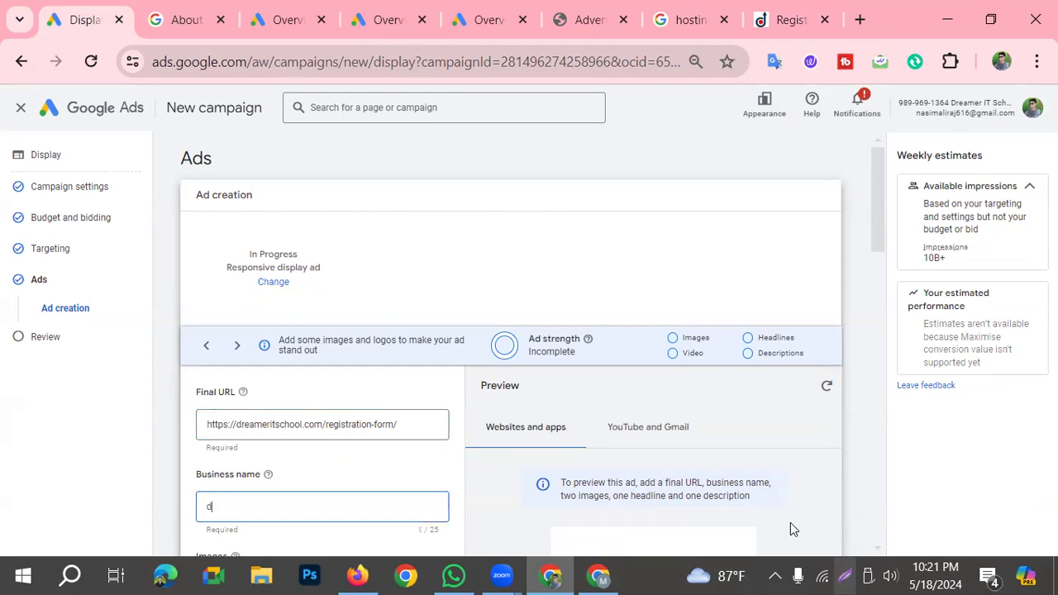
type("reamer it school")
Step: Review the suggested images and save the red chilli and lemon pictures to the ad
scroll(206, 507, "down", 2)
scroll(277, 514, "down", 2)
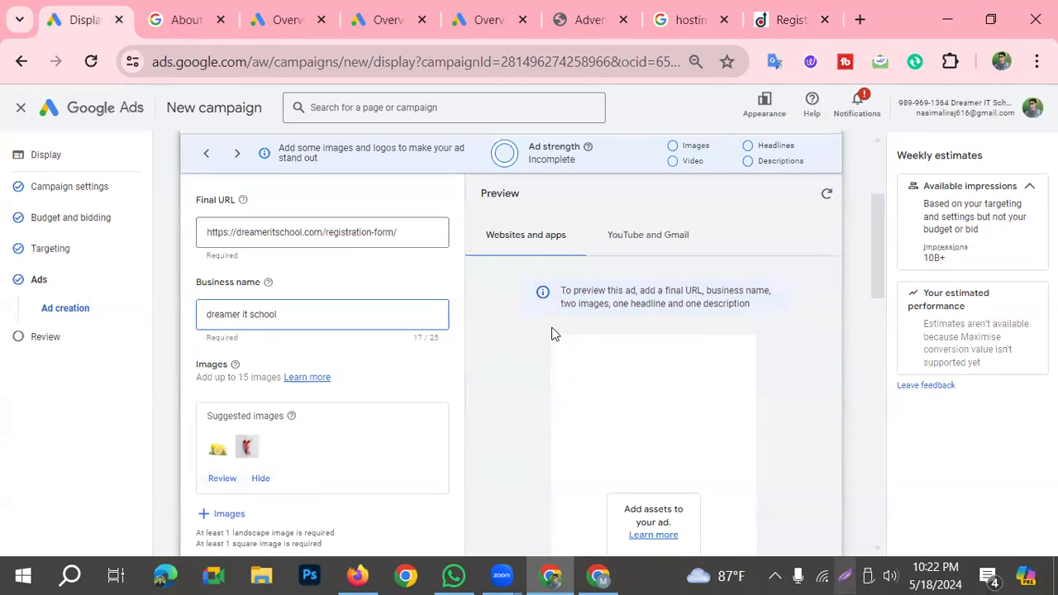
left_click(516, 109)
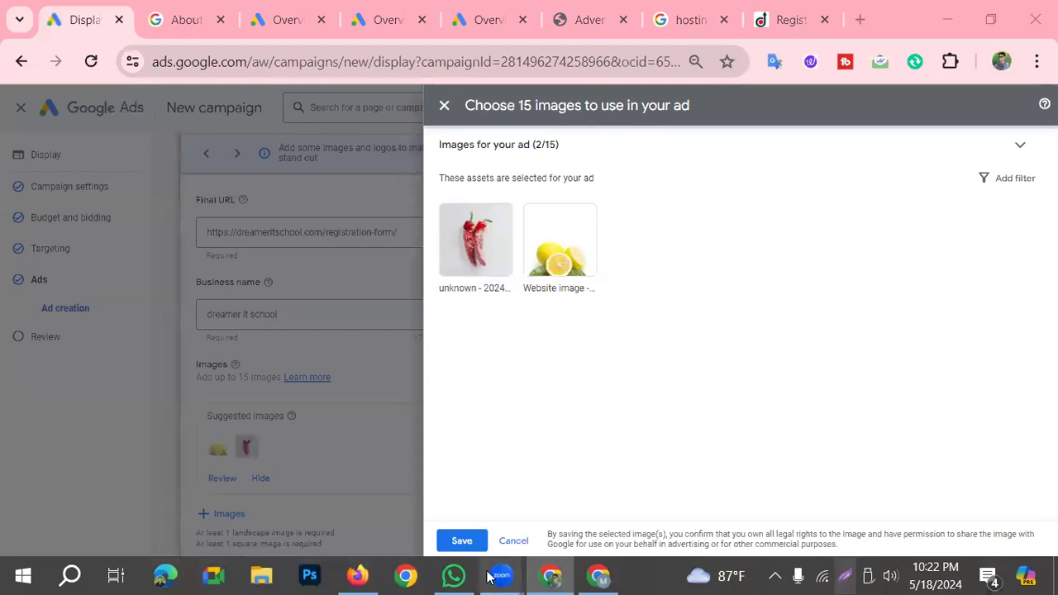
left_click(457, 541)
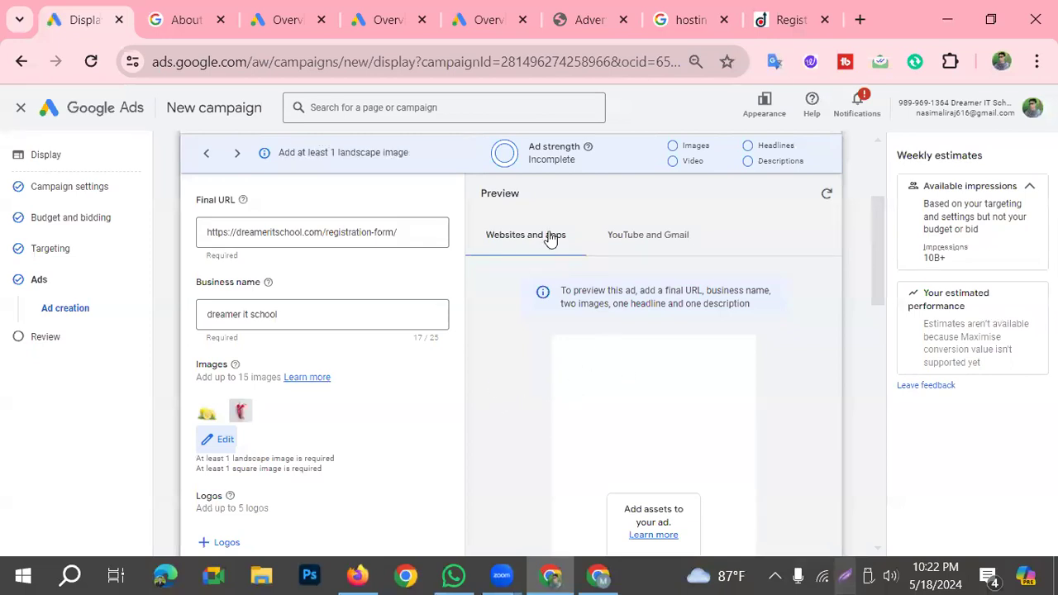
Step: Open the logo selection for the display ad
scroll(542, 368, "down", 1)
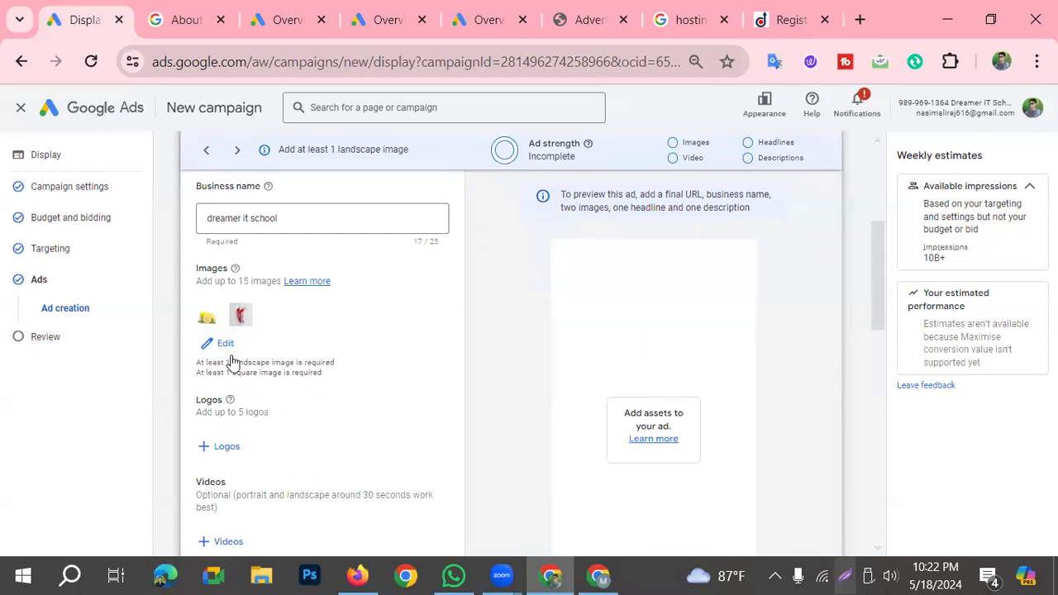
left_click(219, 451)
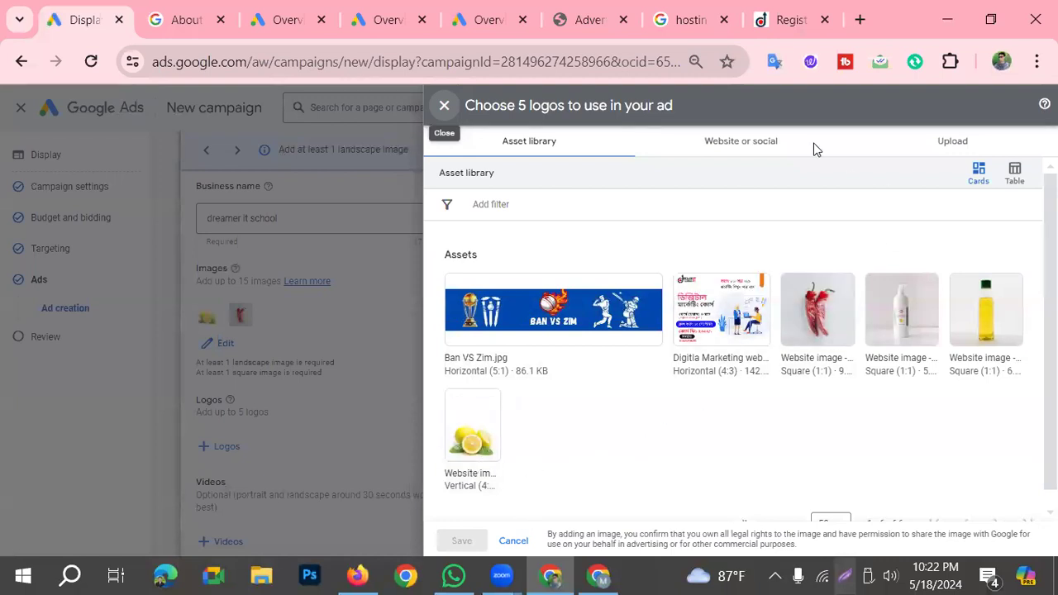
left_click_drag(727, 189, 673, 272)
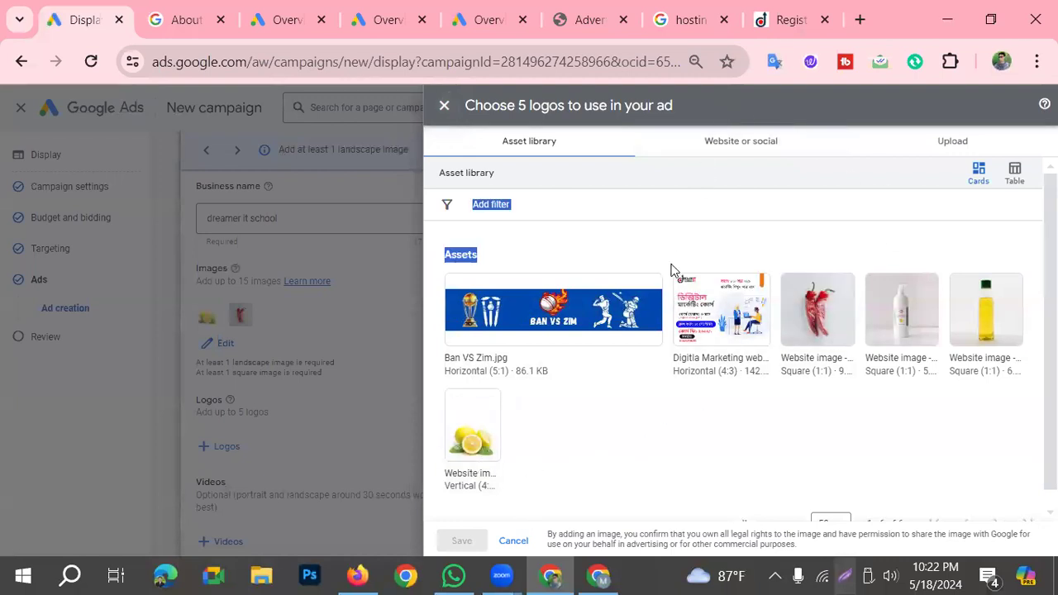
left_click(830, 574)
left_click(845, 576)
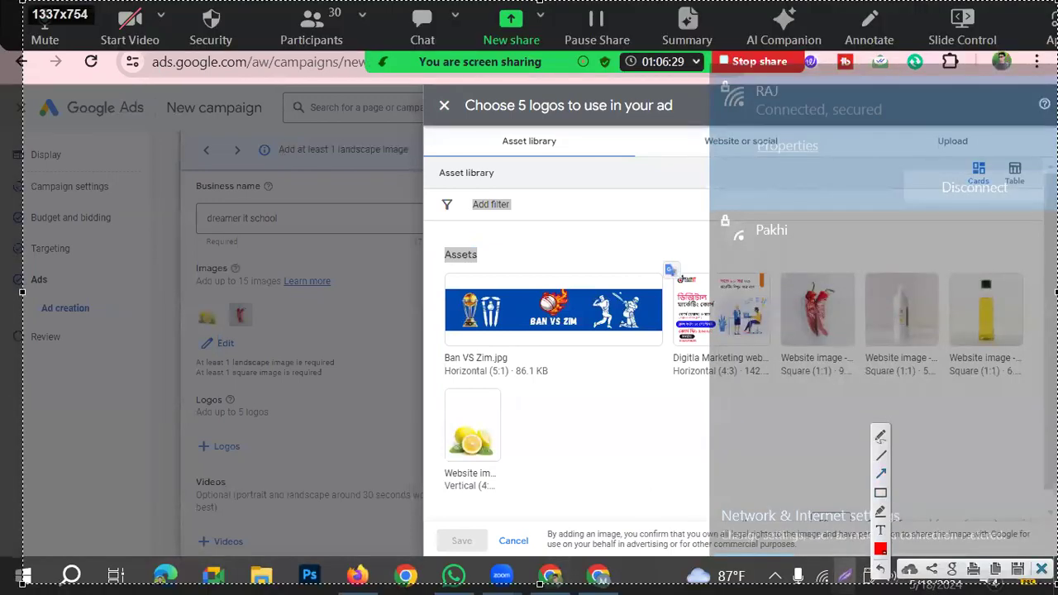
left_click(1042, 569)
left_click(845, 576)
mouse_move(668, 490)
left_mouse_down()
mouse_move(905, 278)
mouse_move(950, 147)
mouse_move(945, 153)
left_mouse_up()
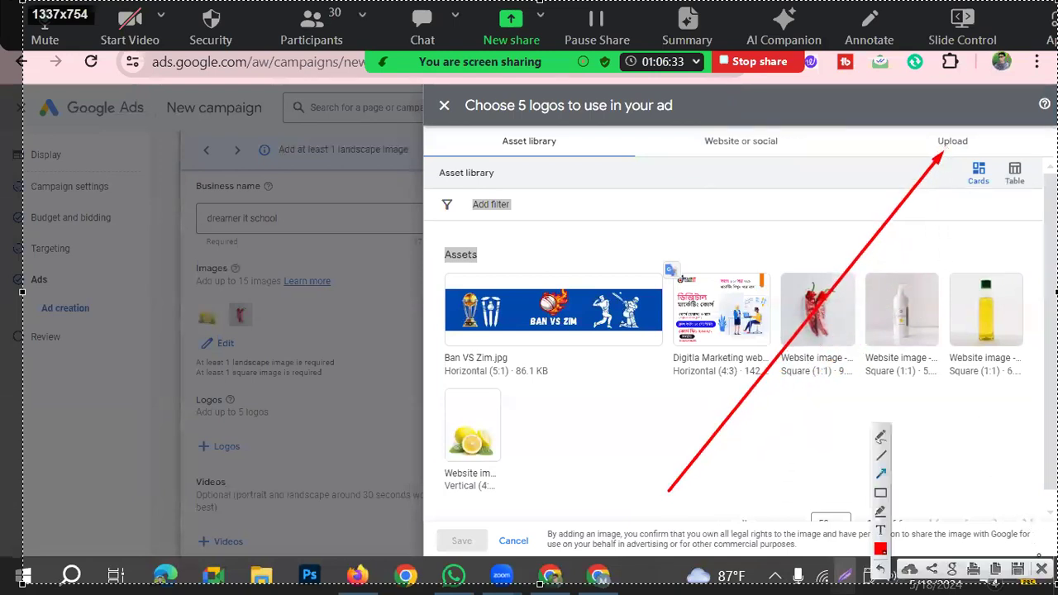
key("Escape")
Step: Upload "d logo" from the computer's dreamer logo folder and save its two crops as the ad's logos
left_click(952, 138)
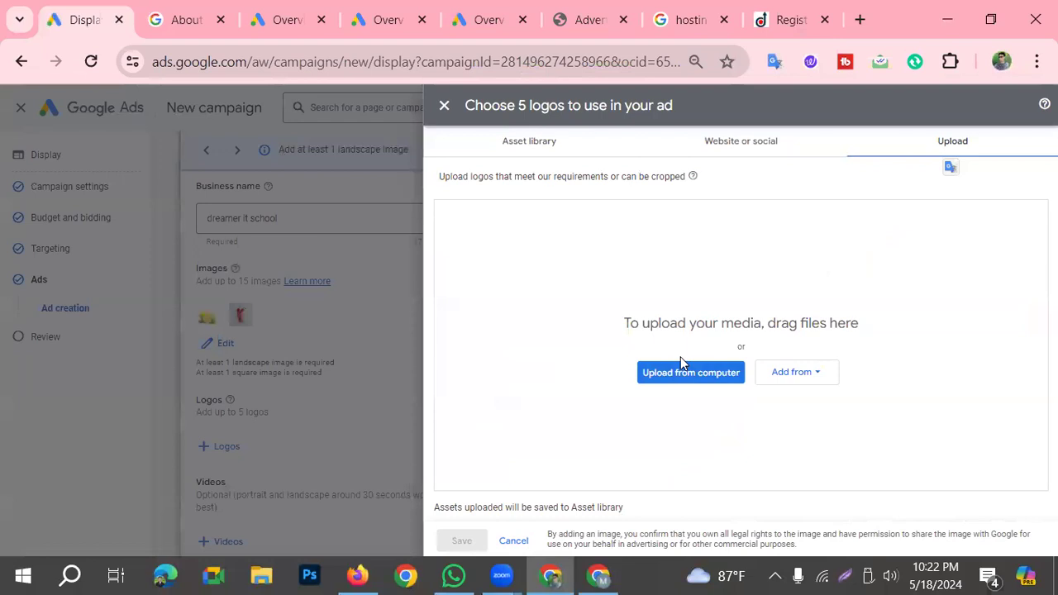
left_click(681, 379)
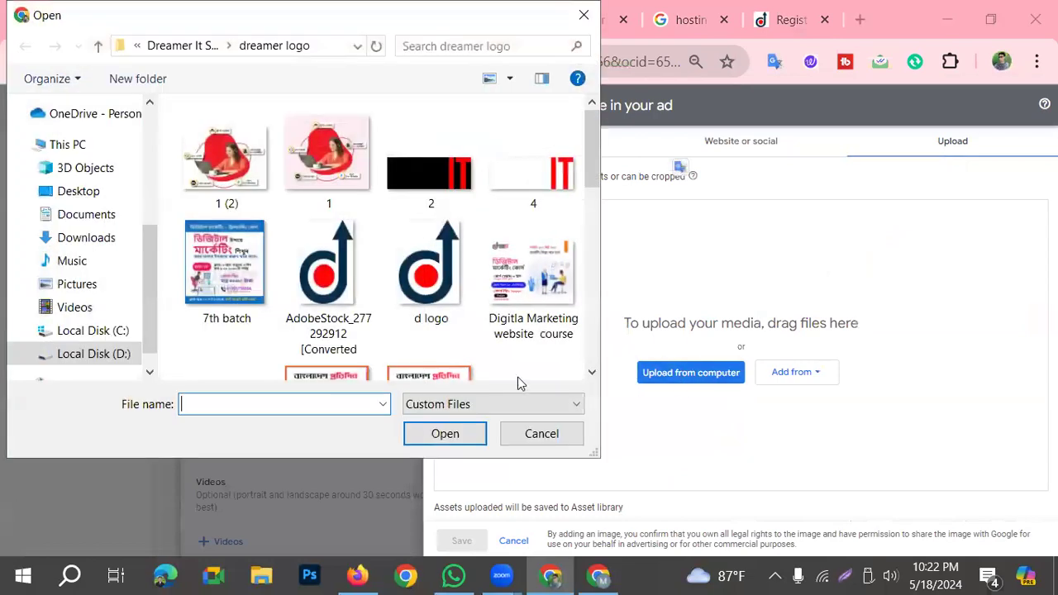
left_click(345, 303)
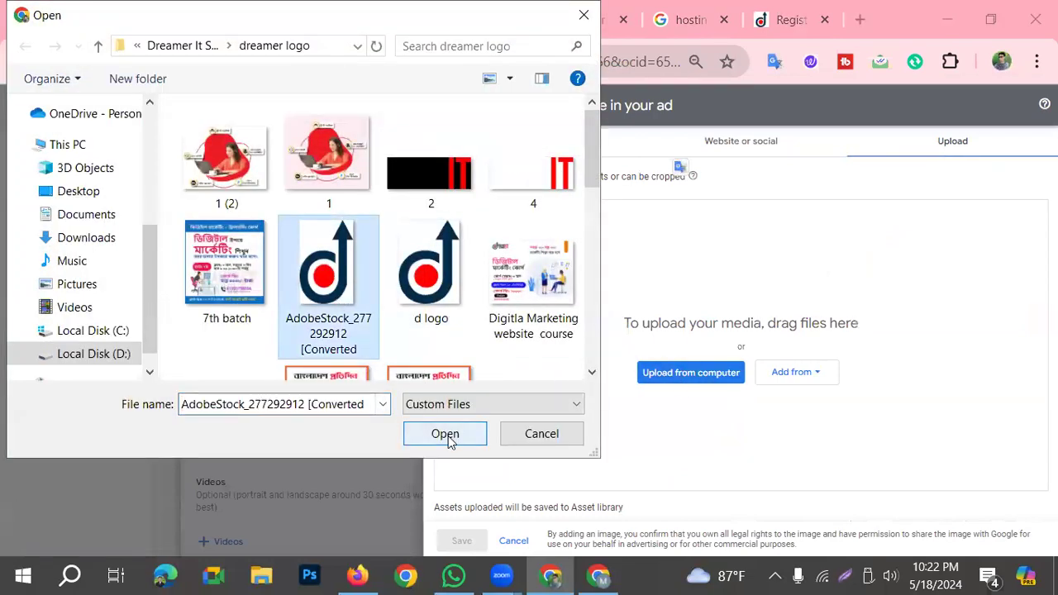
left_click(444, 328)
left_click(443, 434)
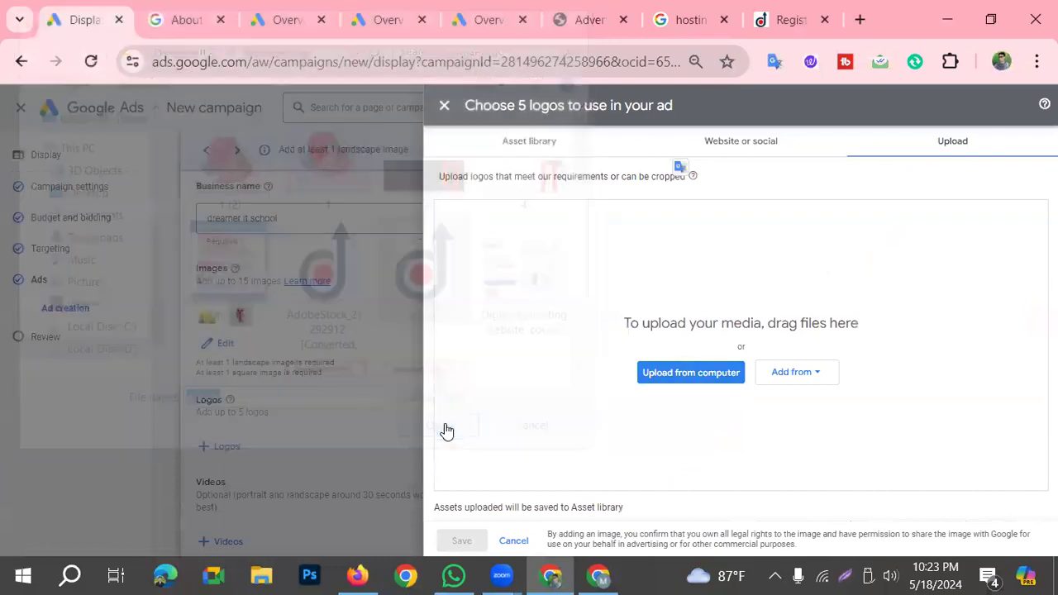
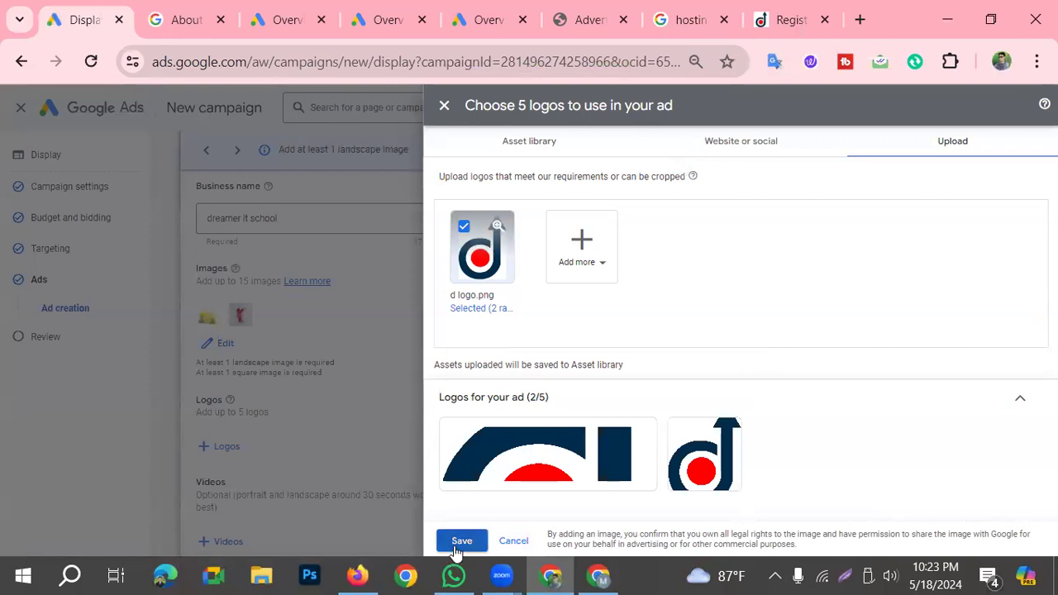
left_click(460, 542)
Step: Reopen the ad's image selection and add the two classroom photos from the suggested free stock images
scroll(387, 424, "down", 1)
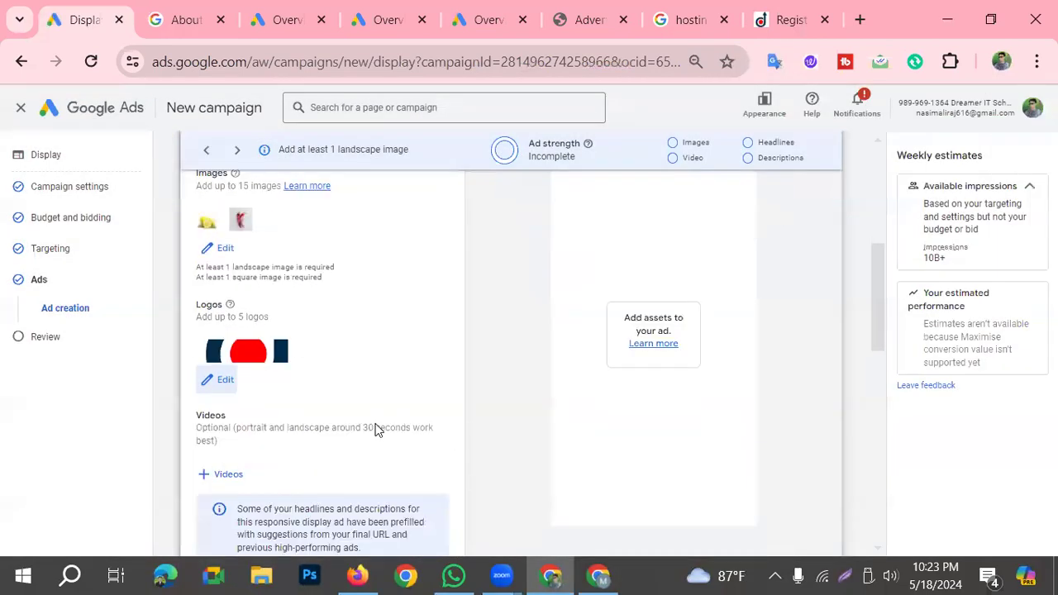
scroll(374, 425, "up", 1)
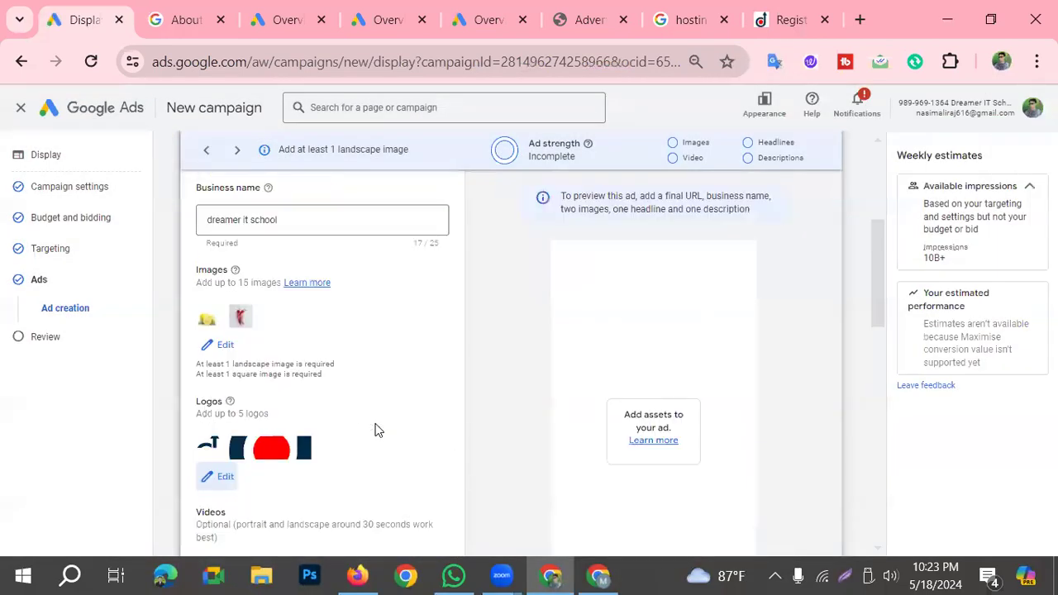
left_click(224, 345)
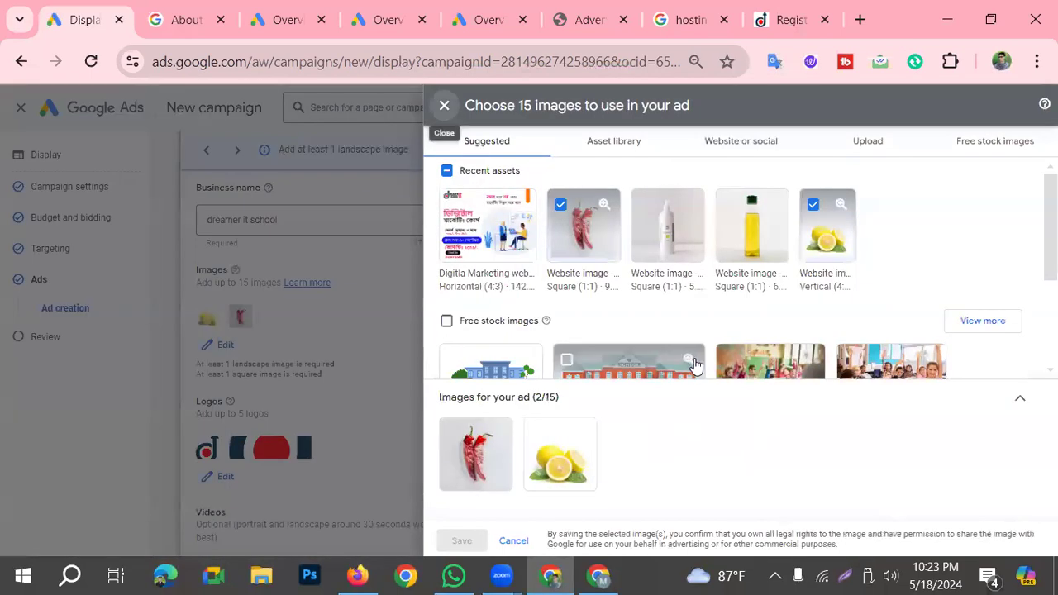
scroll(686, 291, "down", 1)
left_click(785, 299)
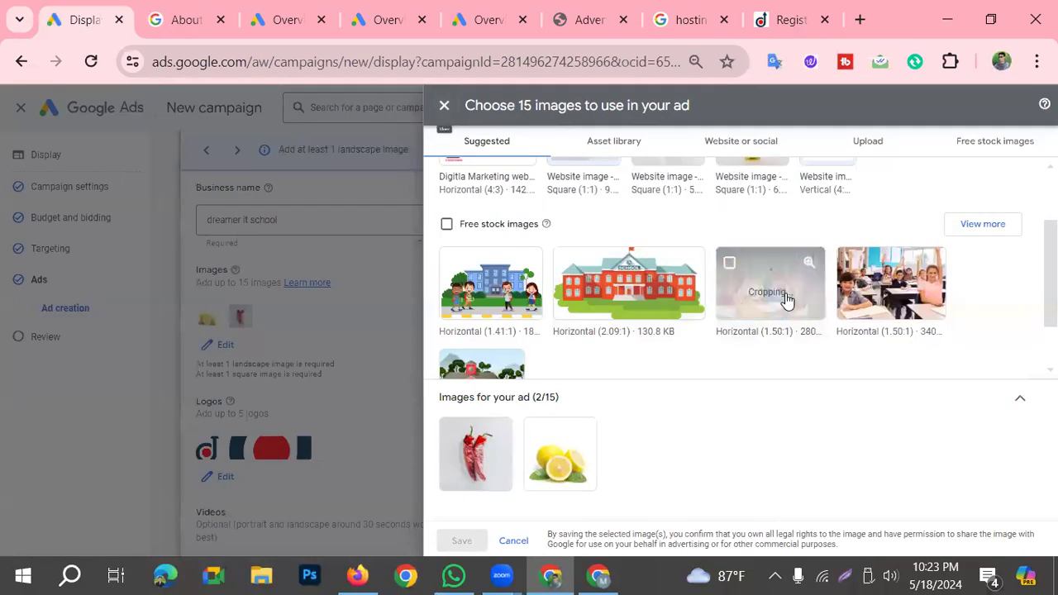
left_click(894, 302)
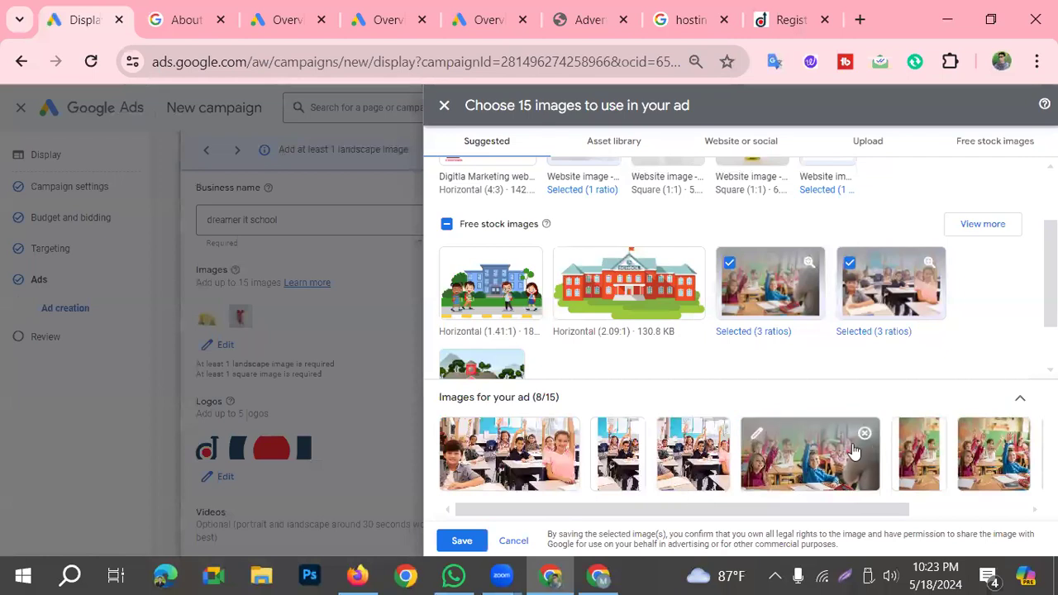
Step: Remove both square classroom crops, the landscape raised-hands crop and the portrait crop of the other classroom photo, and save the images
left_click(715, 435)
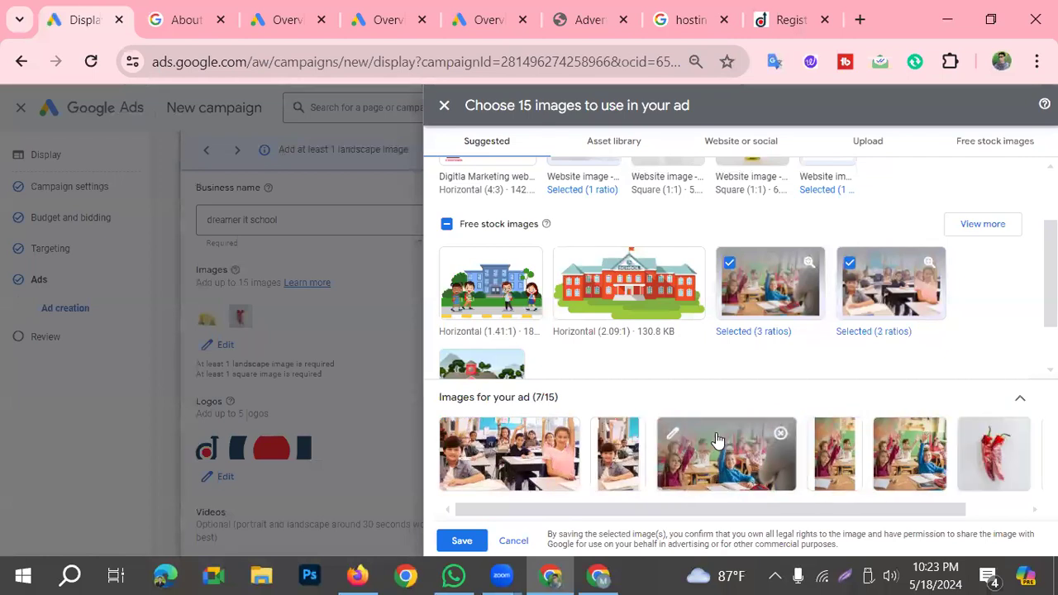
left_click(781, 435)
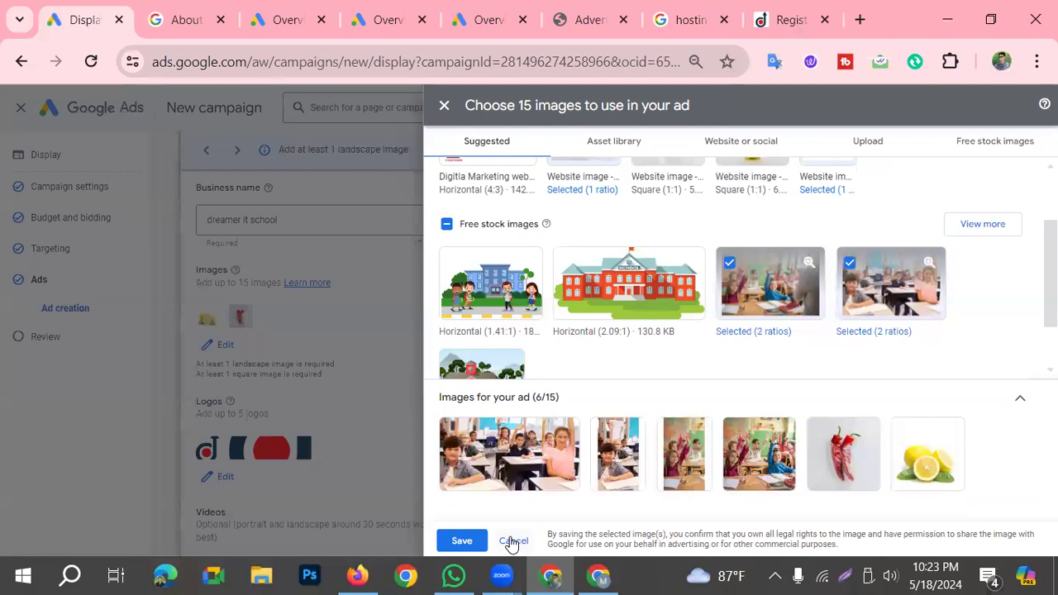
left_click(782, 436)
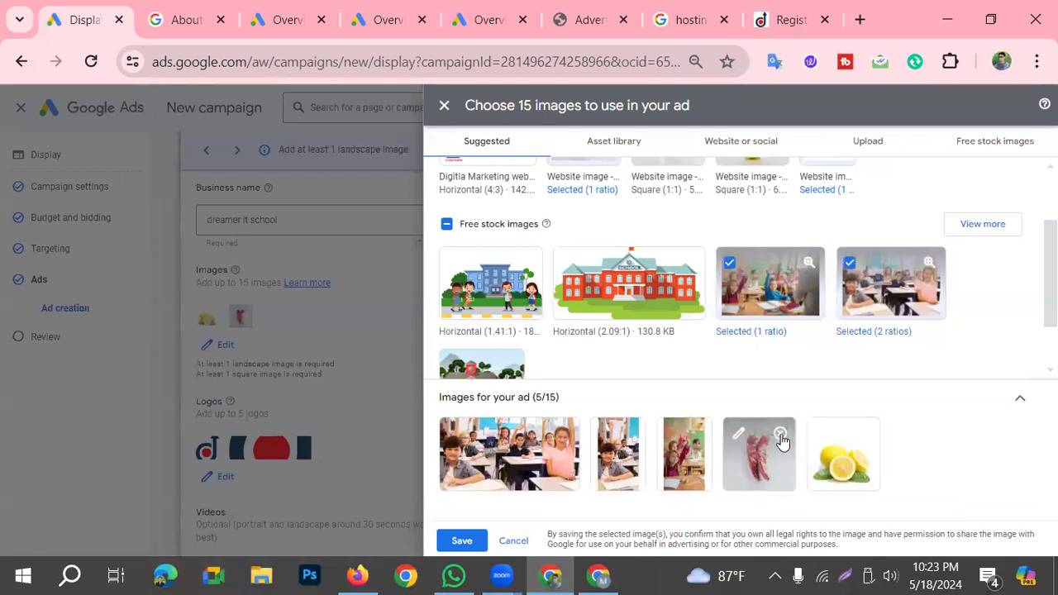
mouse_move(616, 467)
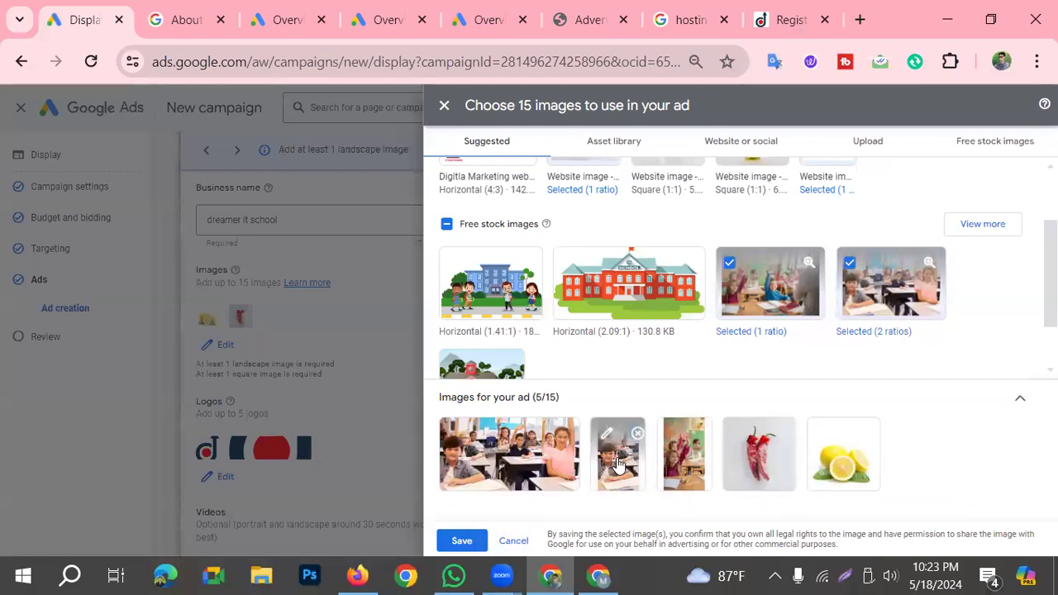
left_click(639, 436)
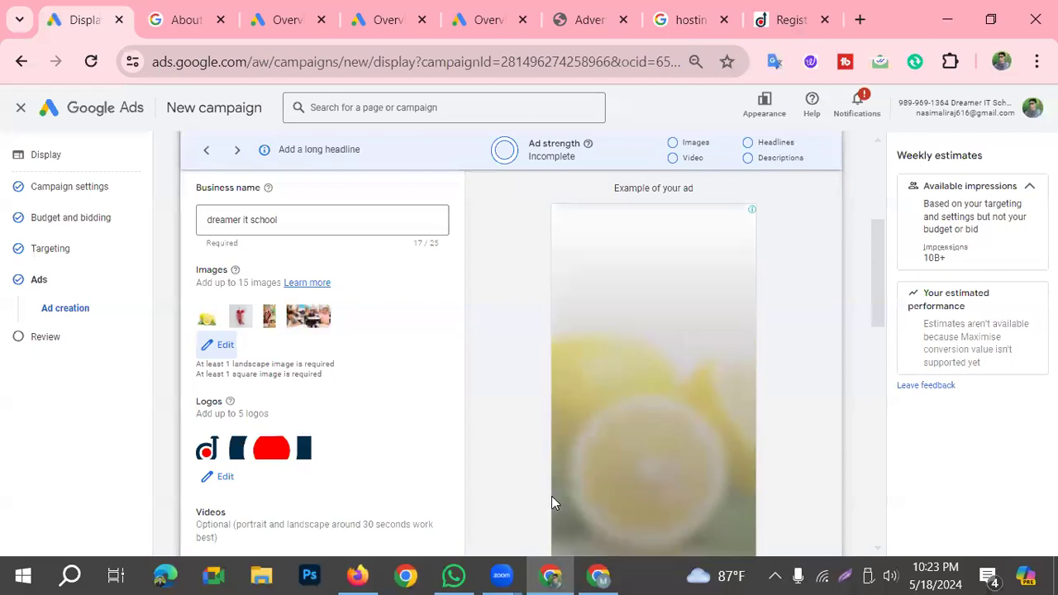
Step: Check the example ad preview and add the suggested headline "Registration Form"
scroll(628, 430, "down", 2)
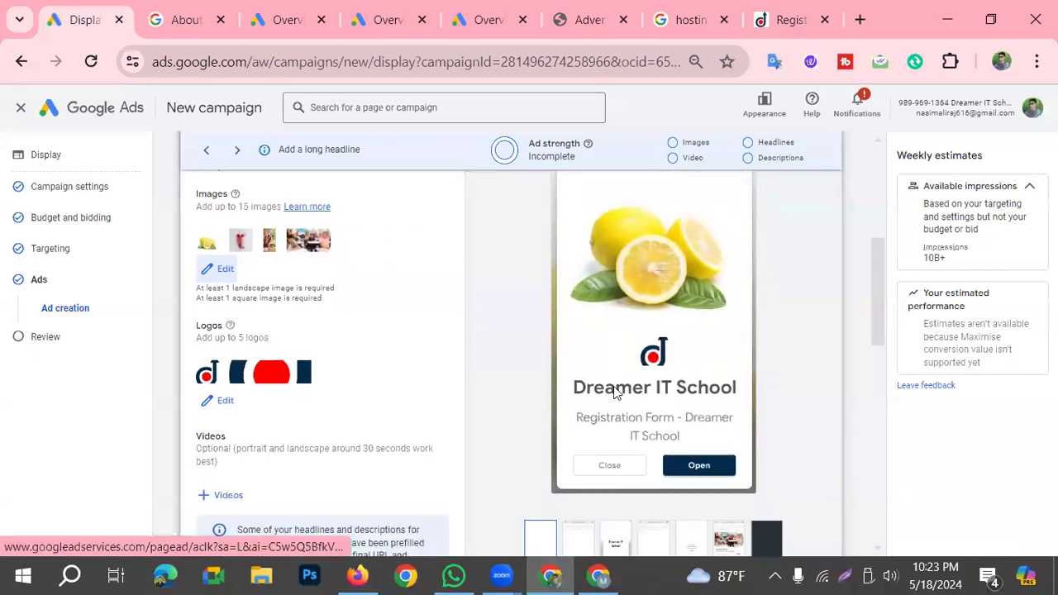
scroll(569, 453, "up", 2)
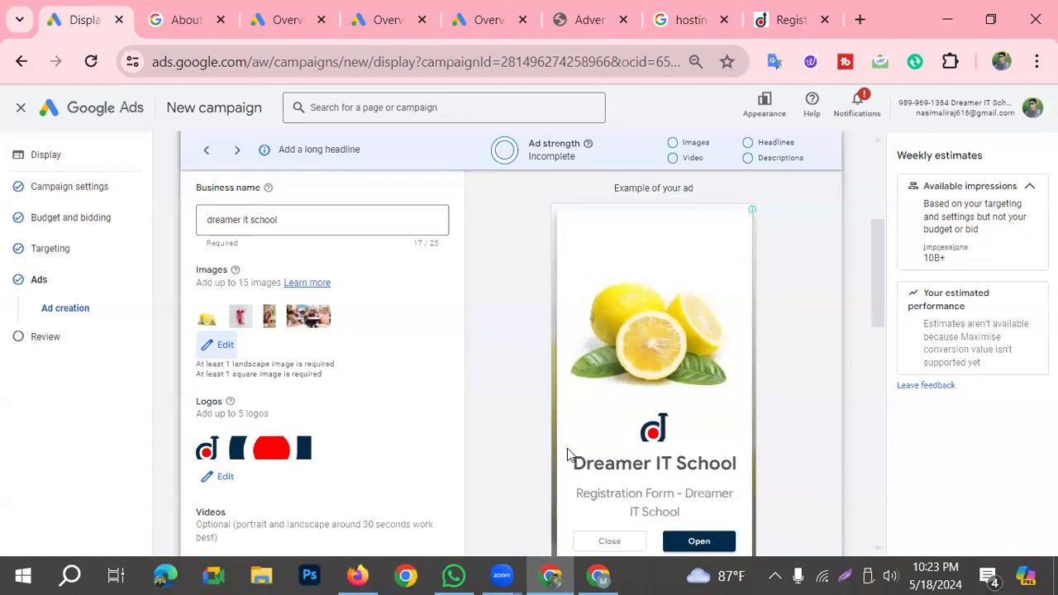
scroll(532, 447, "down", 2)
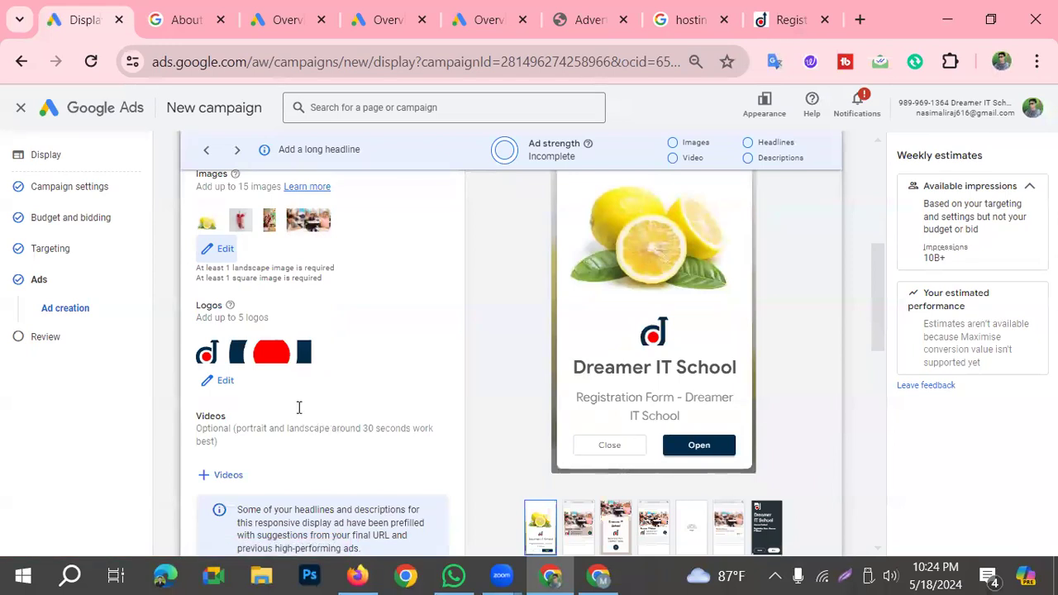
scroll(289, 401, "down", 4)
left_click(264, 446)
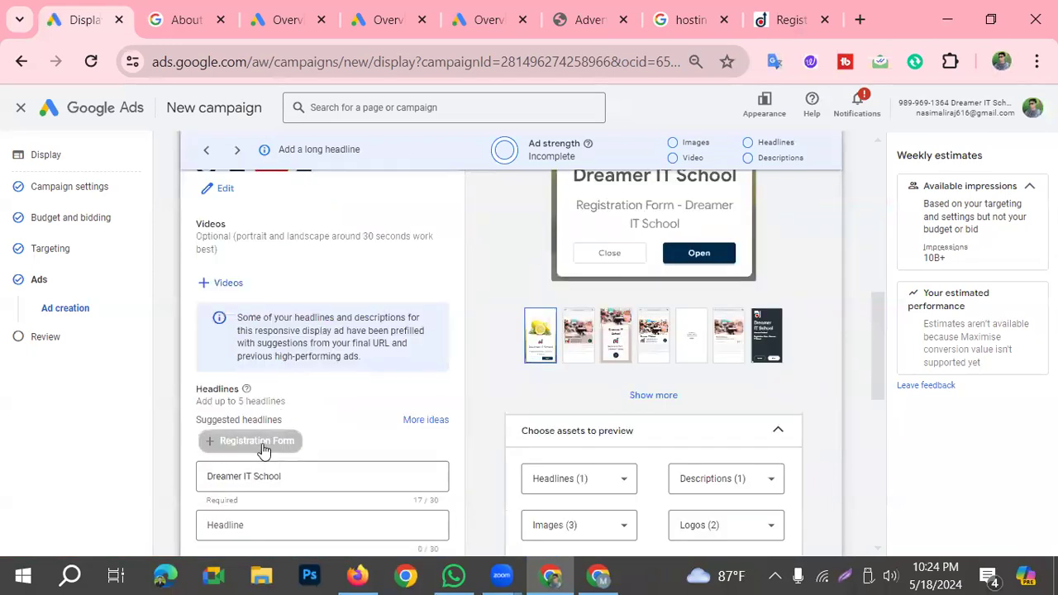
Step: Add the suggested headline "Registration Form" as the ad's second headline and glance over the example preview
scroll(267, 446, "up", 1)
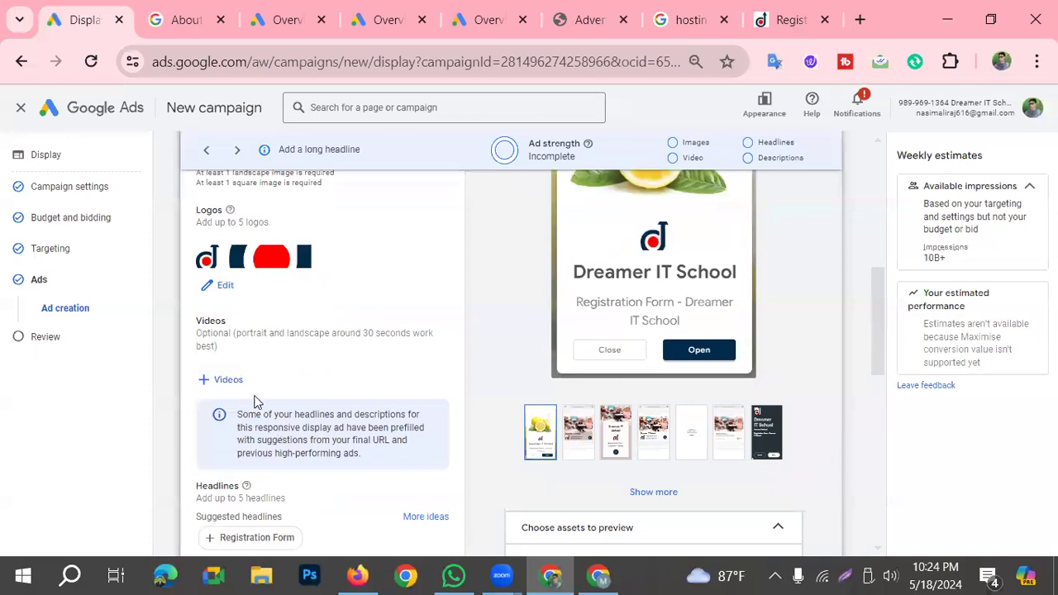
scroll(306, 411, "down", 1)
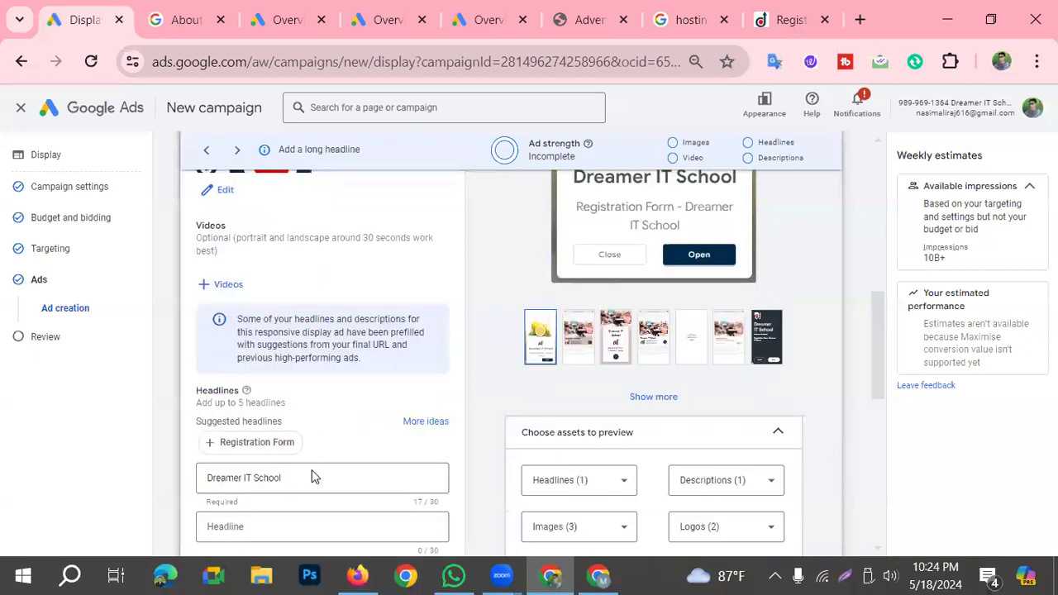
left_click(266, 444)
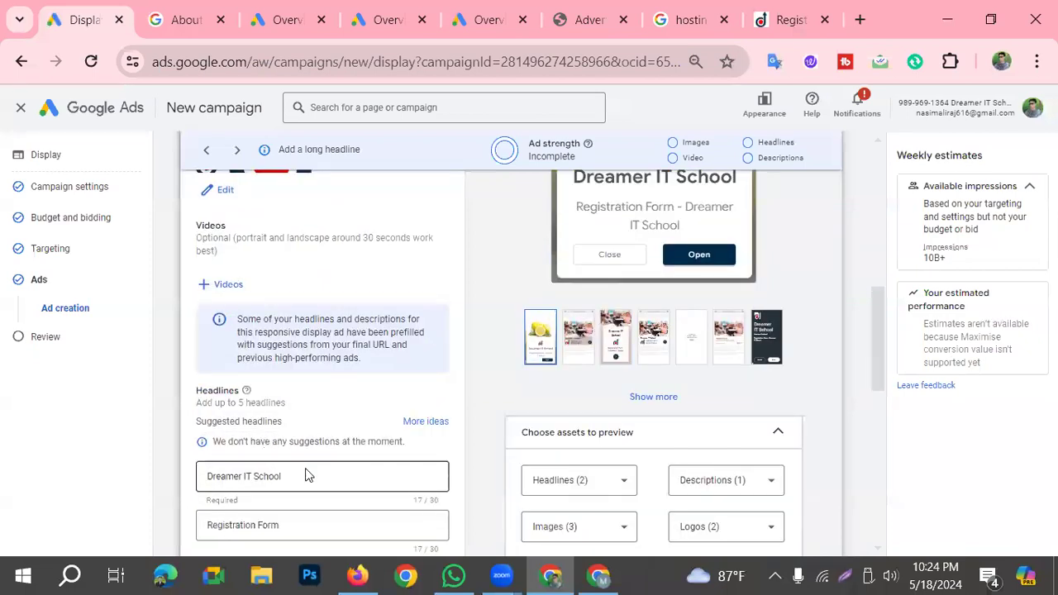
scroll(307, 473, "down", 1)
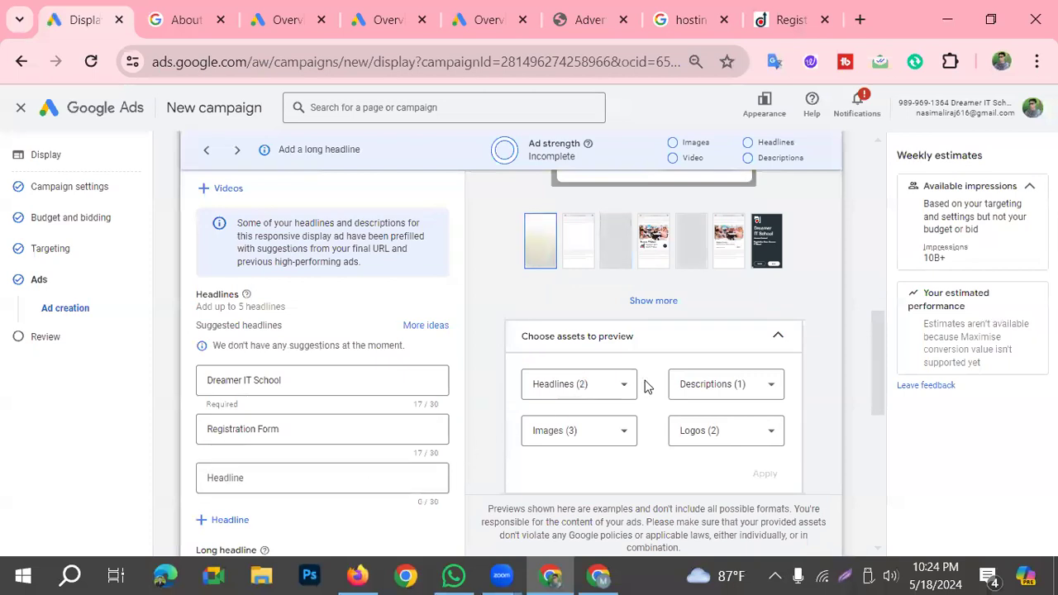
scroll(369, 454, "up", 1)
scroll(369, 448, "up", 1)
scroll(369, 448, "down", 2)
scroll(396, 462, "down", 1)
left_click(279, 382)
left_click(296, 334)
left_click_drag(296, 333, 256, 335)
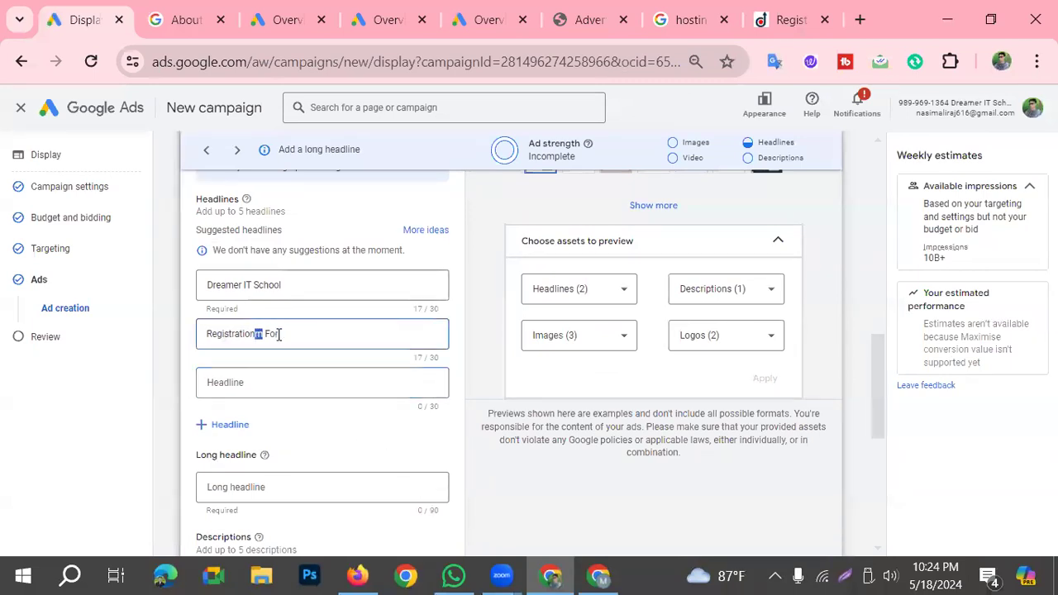
left_click(295, 335)
key("ctrl+z")
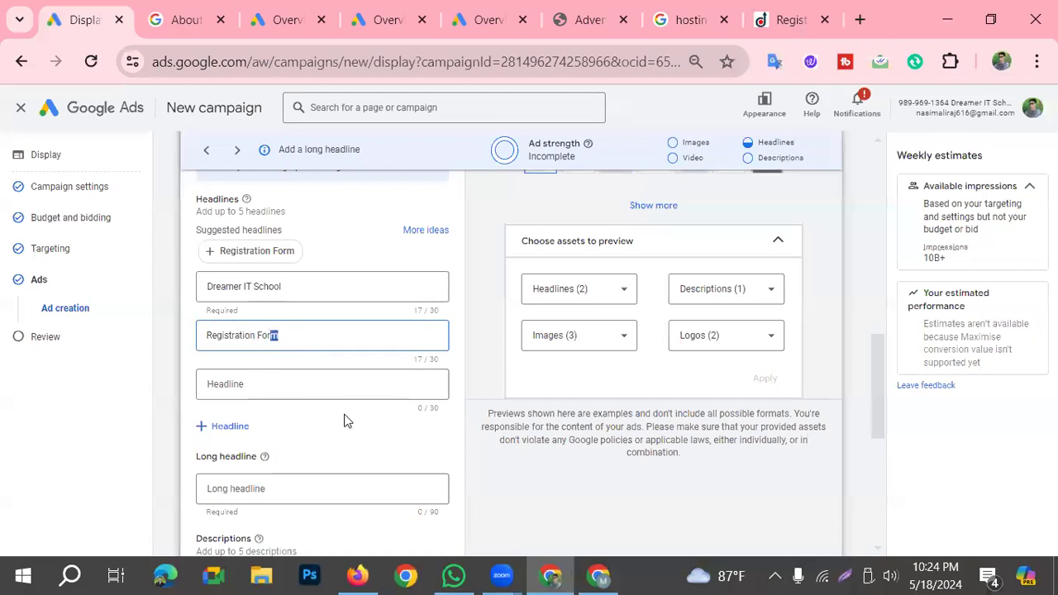
Step: Copy the word "Form" from the second headline and enter it as the third headline
left_click(297, 334)
left_click_drag(263, 334, 260, 335)
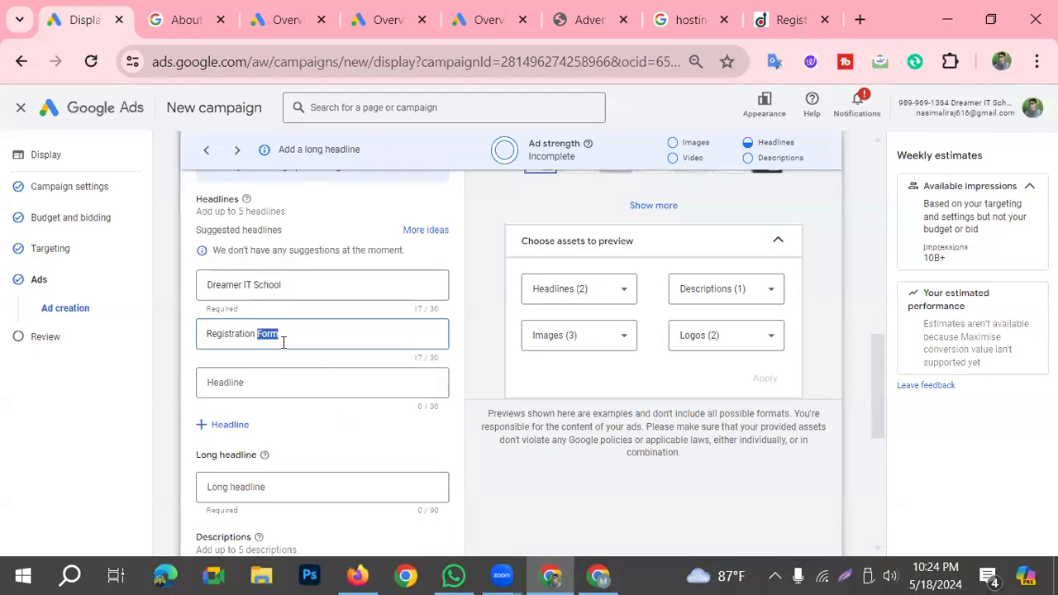
left_click(259, 373)
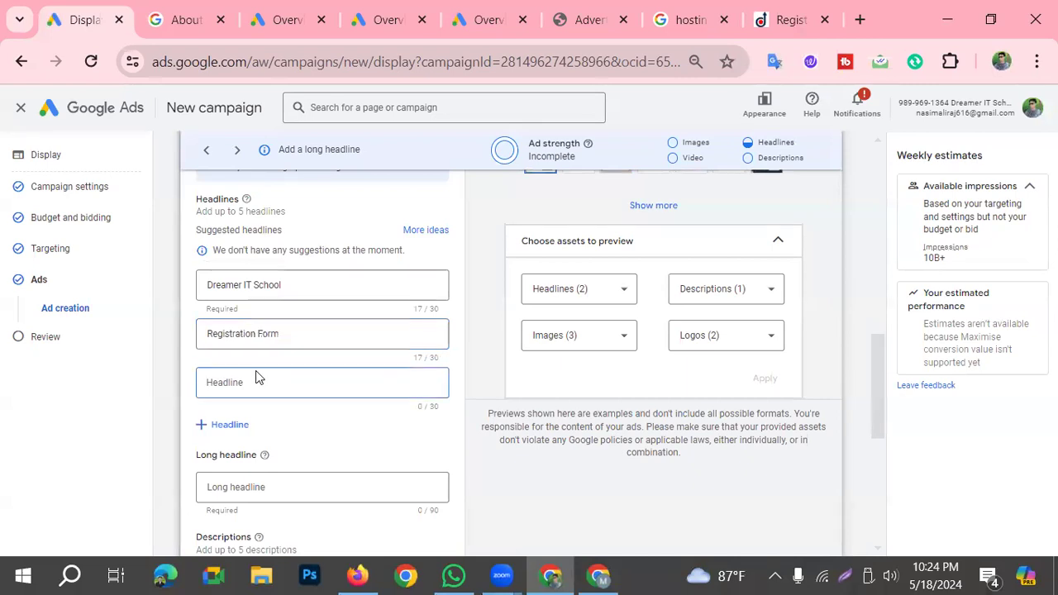
type("Form")
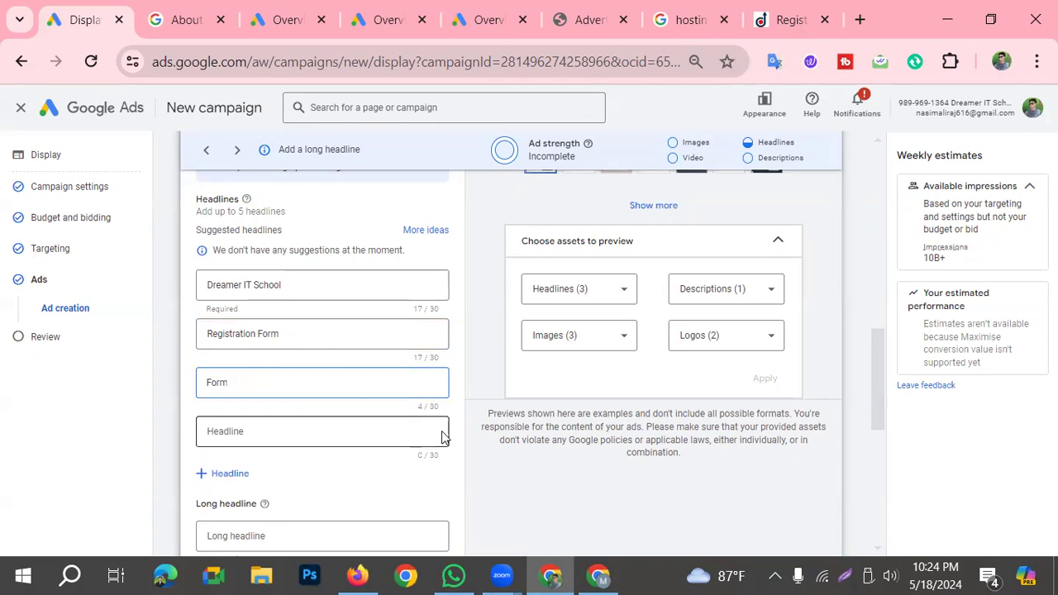
Step: Look over the Dreamer IT School registration form page in its browser tab and return to the Google Ads campaign
scroll(369, 428, "down", 1)
left_click(341, 340)
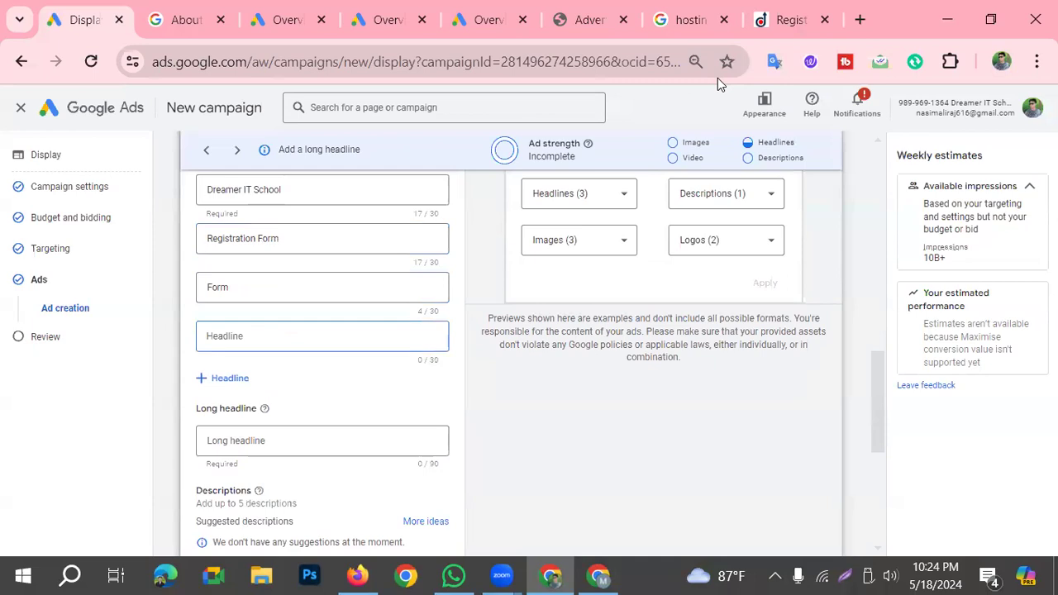
scroll(509, 310, "up", 1)
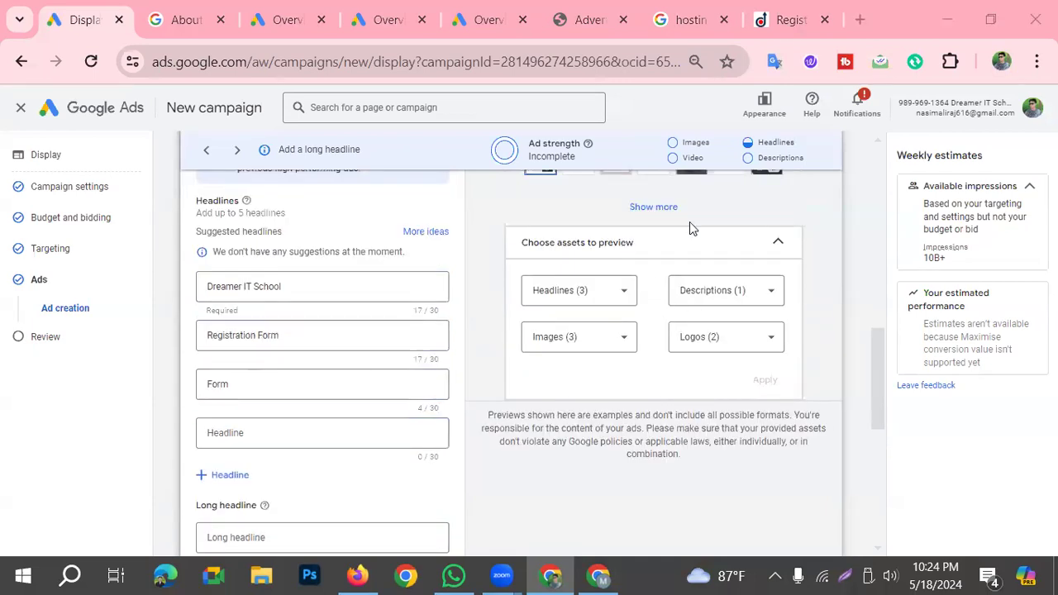
left_click(791, 20)
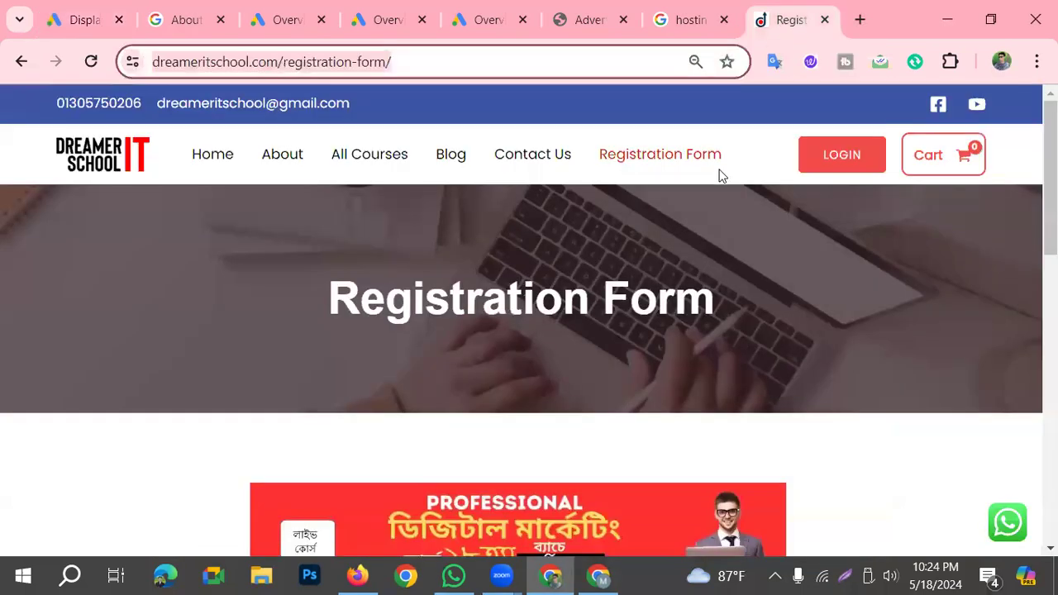
scroll(579, 193, "down", 6)
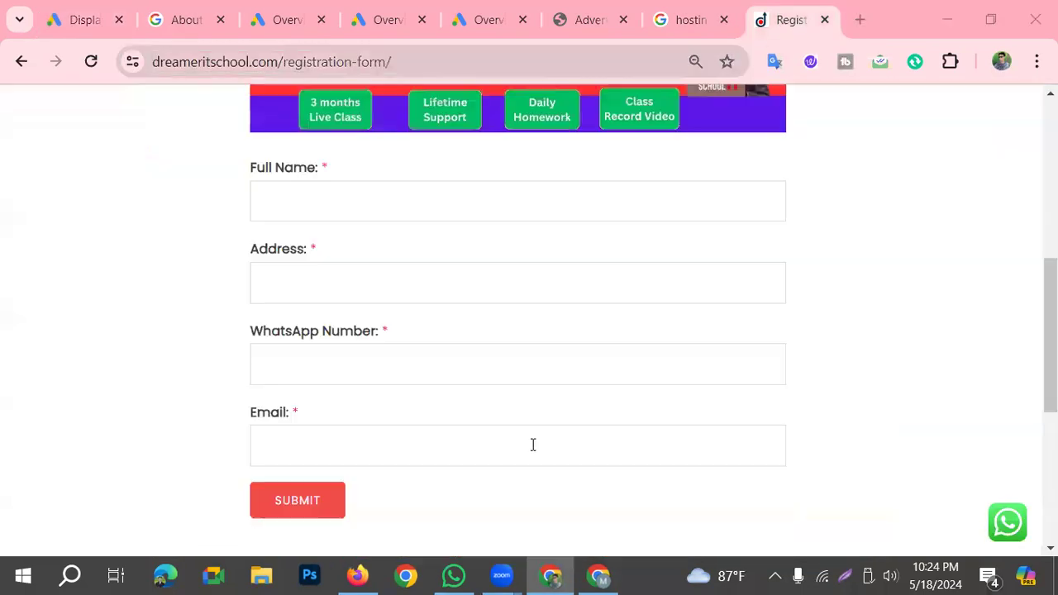
scroll(531, 444, "up", 4)
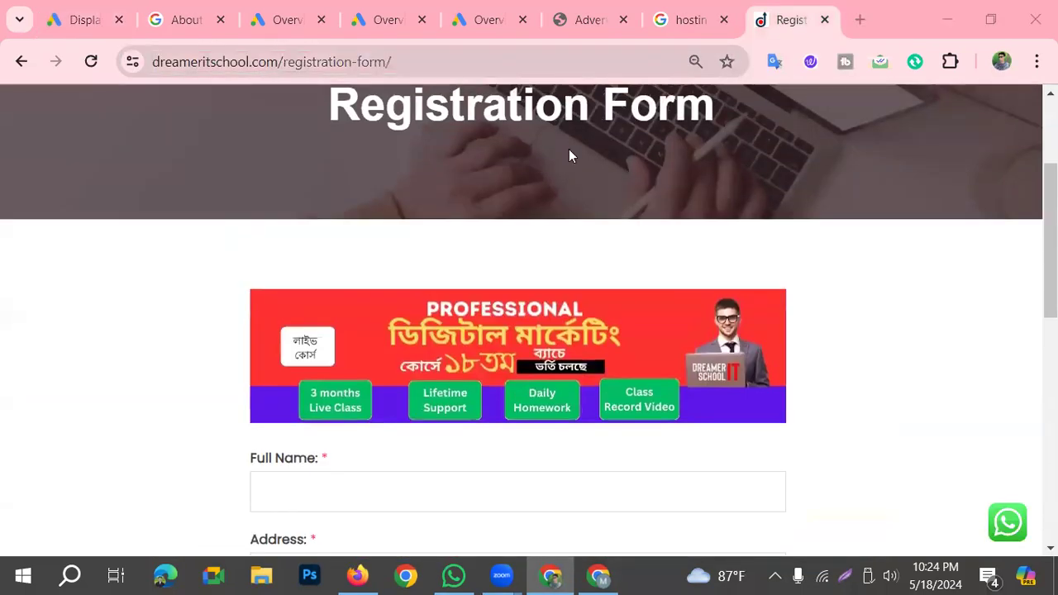
left_click(685, 21)
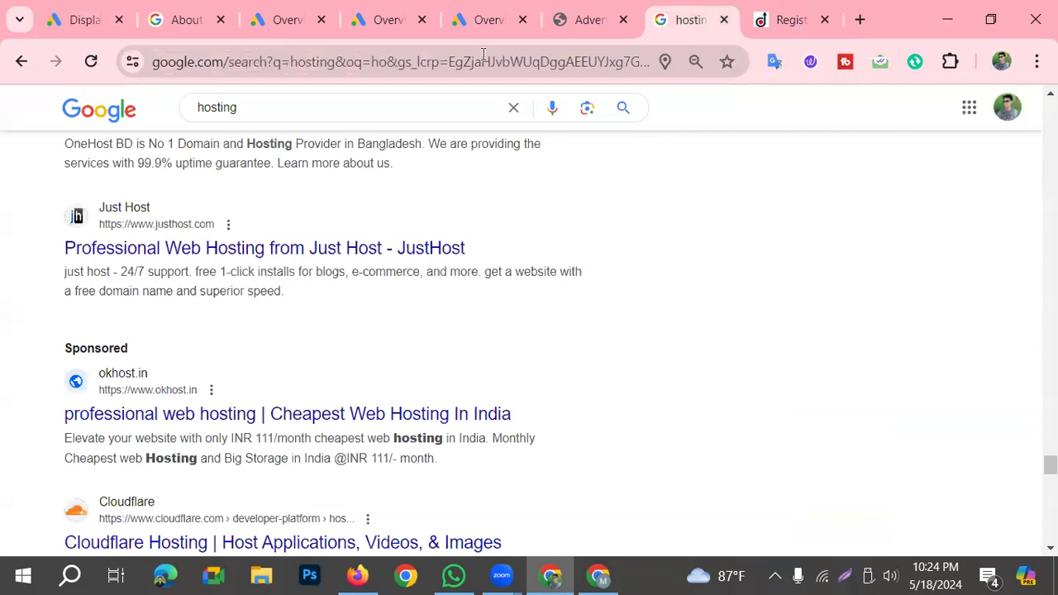
left_click(588, 25)
left_click(87, 23)
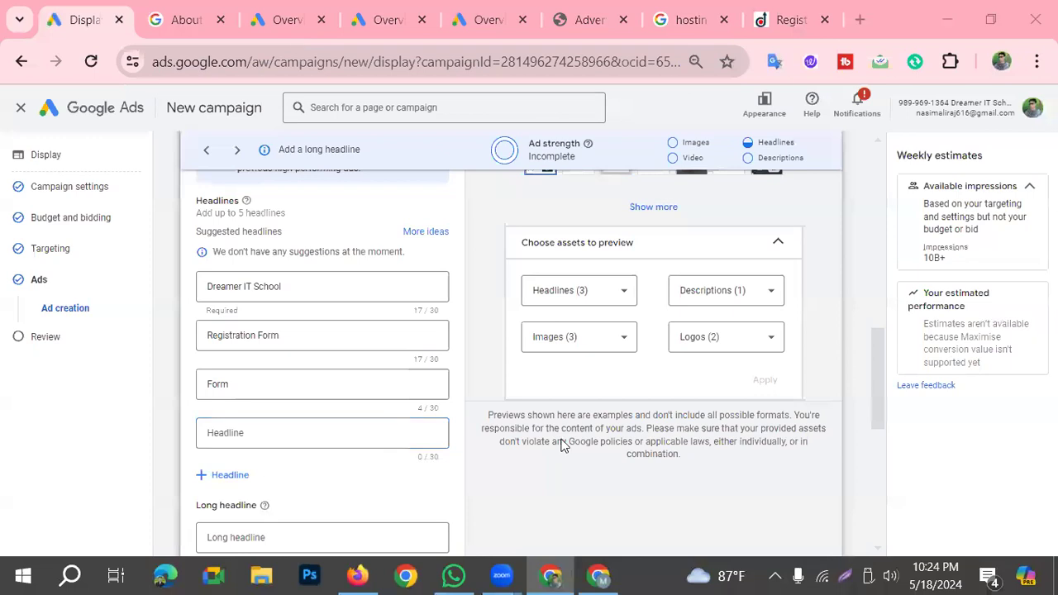
Step: Examine the ad form's headline, long headline and description fields and the example ad preview
scroll(553, 454, "up", 3)
scroll(390, 459, "down", 3)
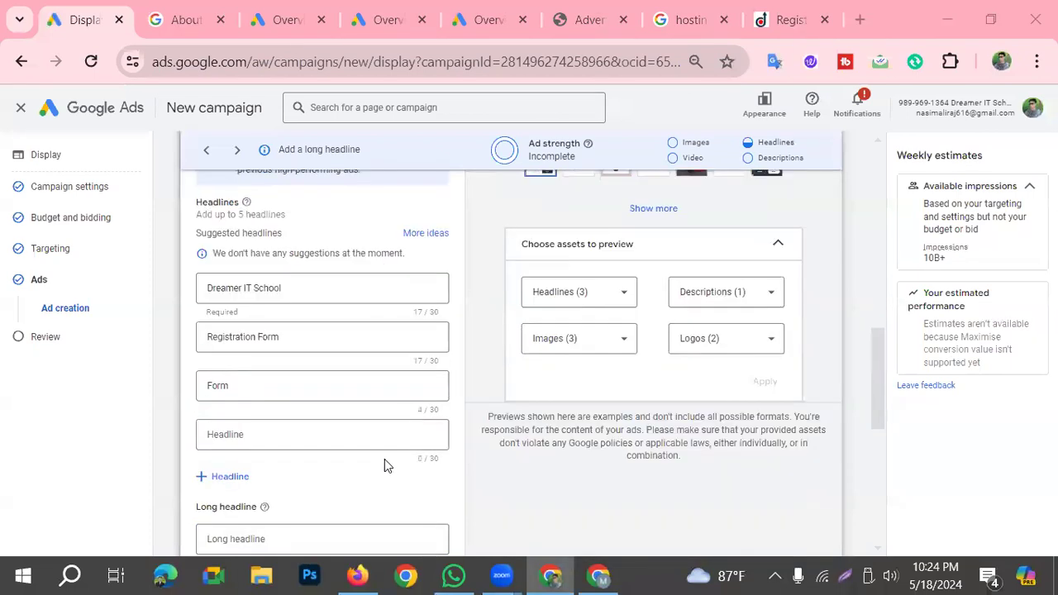
scroll(406, 503, "down", 2)
scroll(411, 504, "down", 3)
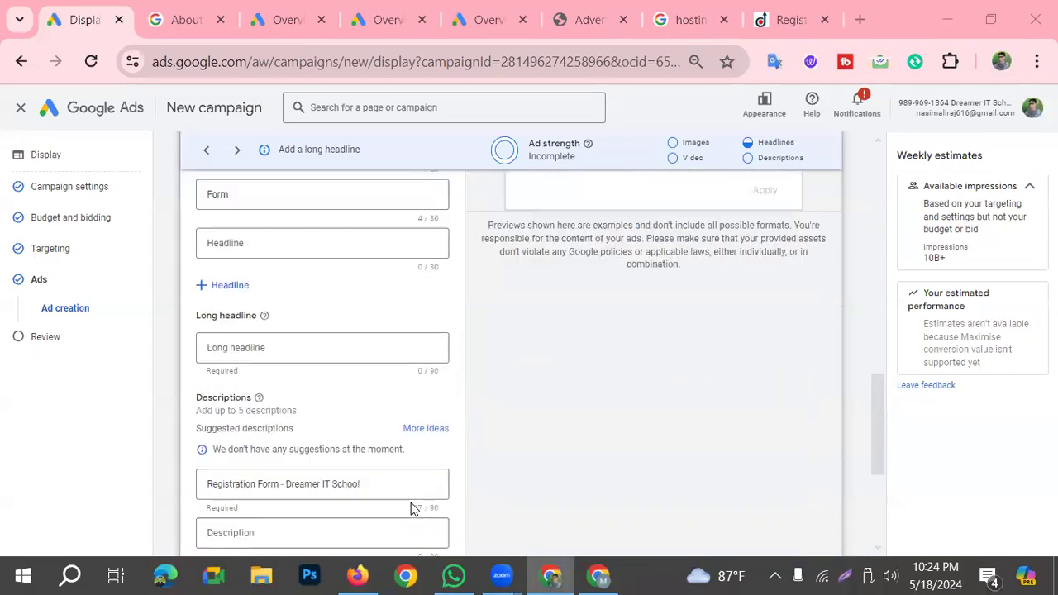
scroll(409, 508, "down", 2)
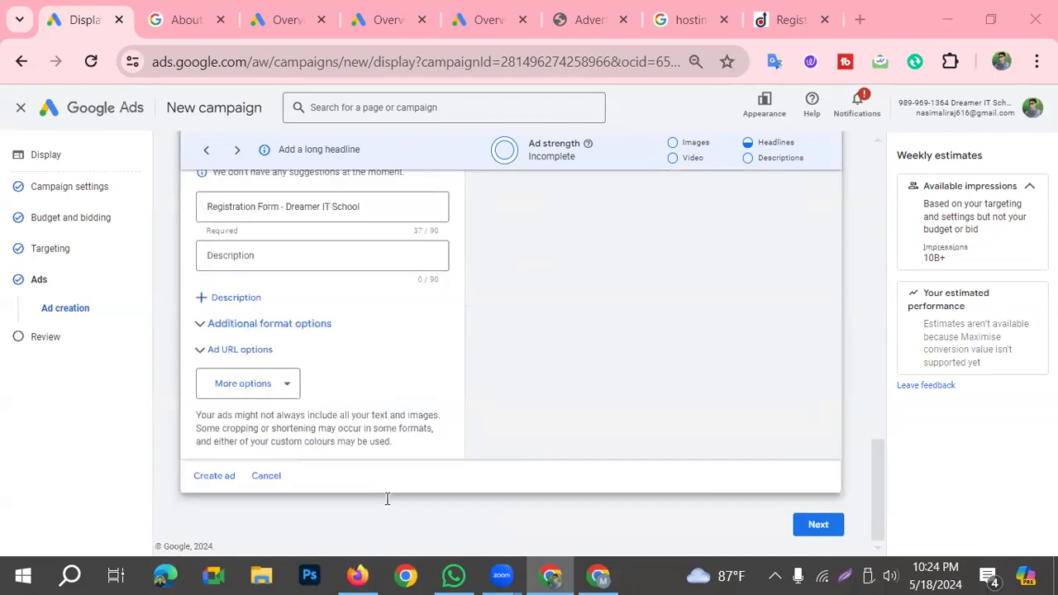
scroll(387, 499, "up", 1)
scroll(387, 499, "up", 3)
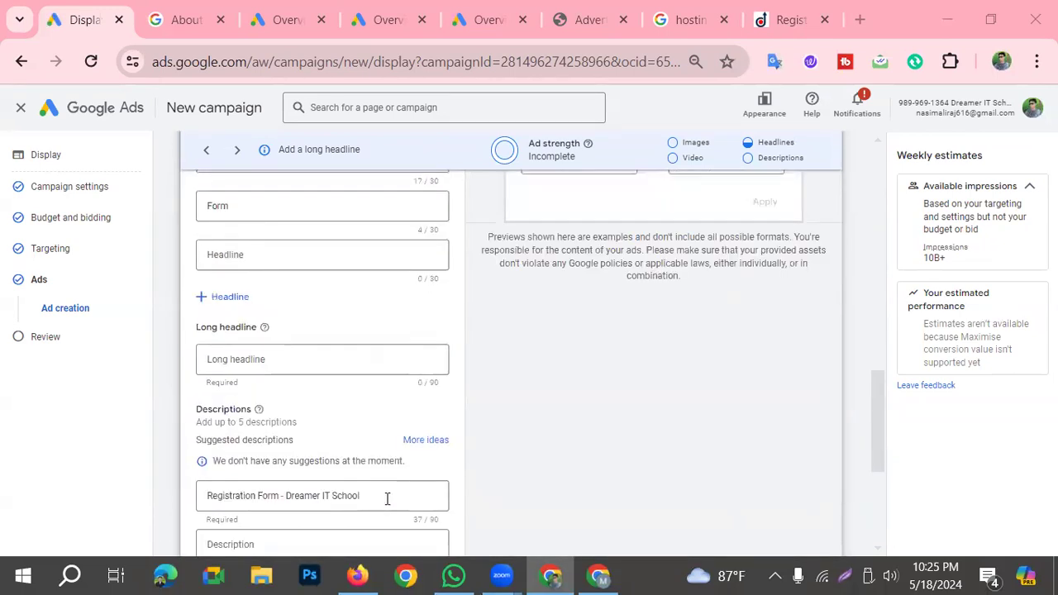
scroll(532, 496, "up", 3)
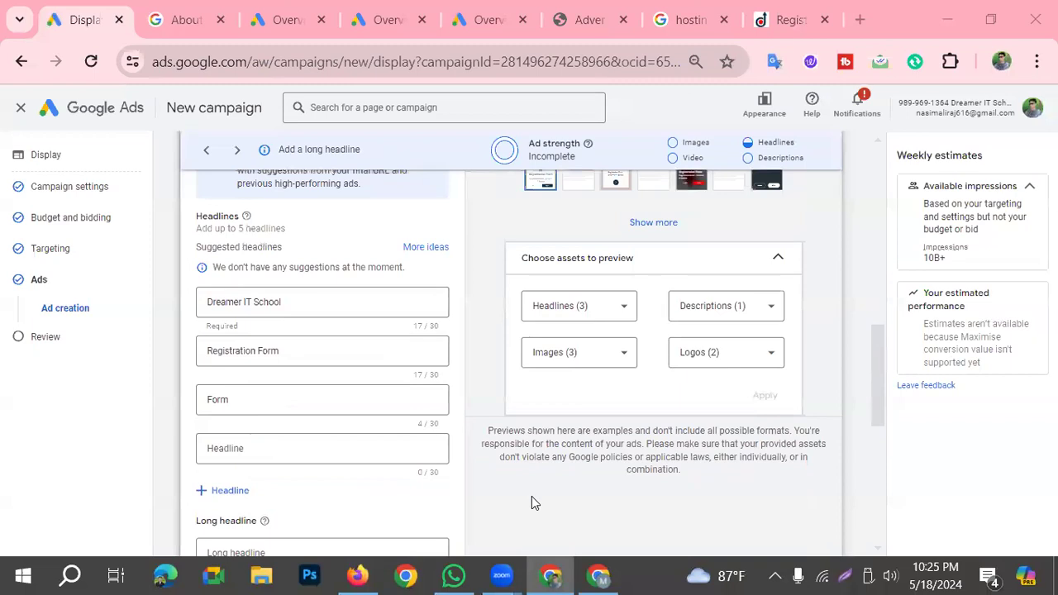
scroll(565, 520, "up", 2)
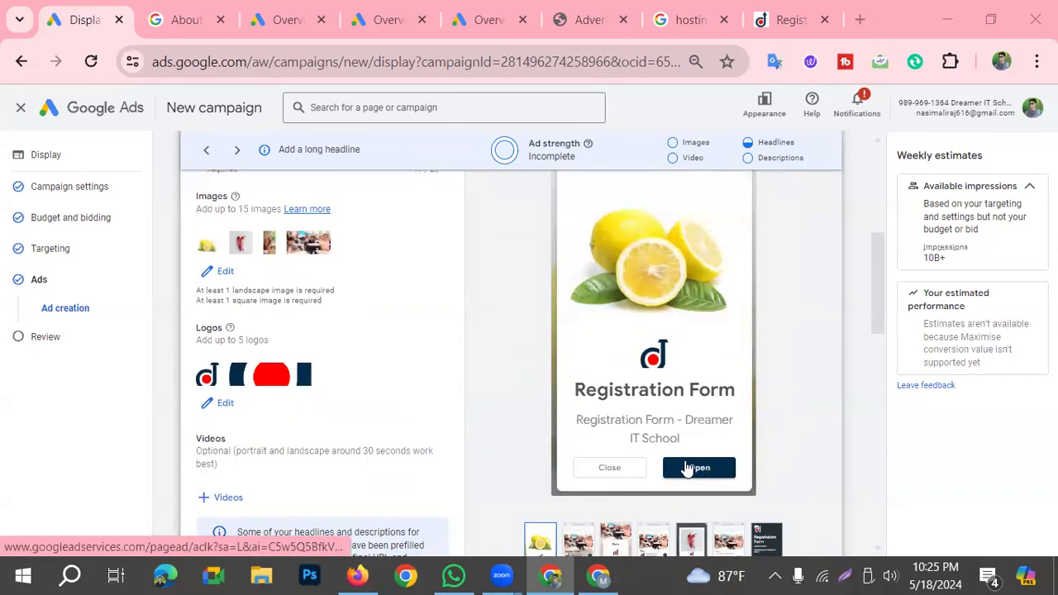
scroll(689, 513, "up", 1)
scroll(689, 513, "down", 1)
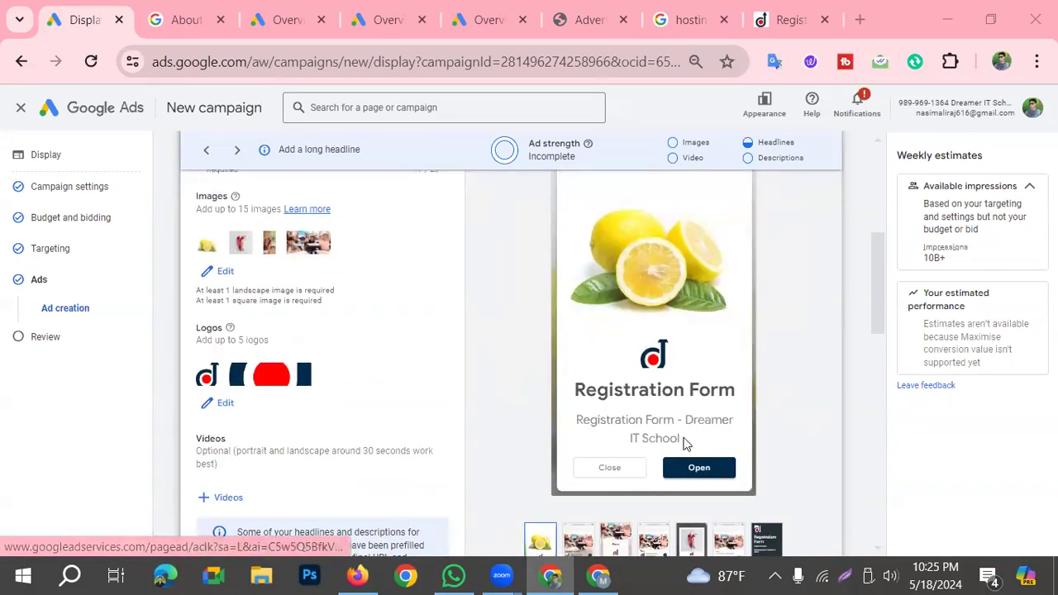
Step: Copy the first description, "Registration Form - Dreamer IT School", and put it twice in a row into the second description
scroll(605, 385, "down", 3)
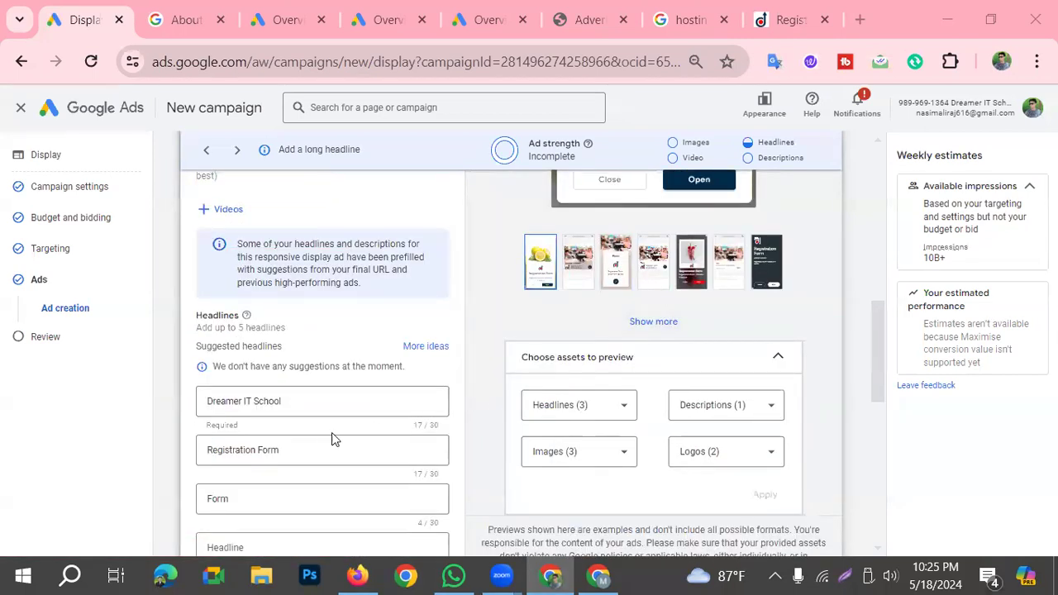
scroll(300, 483, "down", 1)
scroll(299, 484, "down", 2)
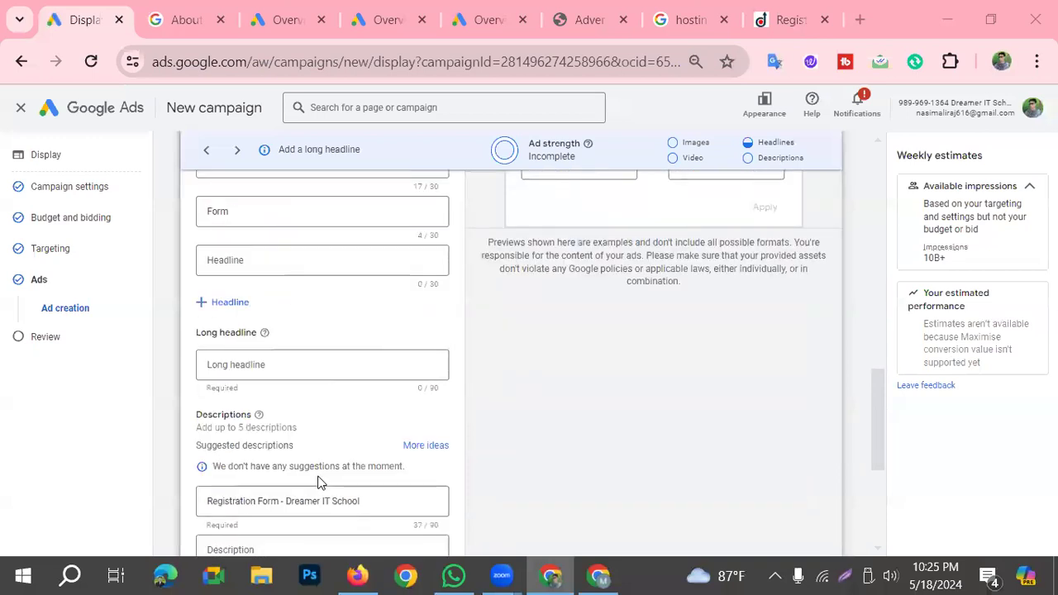
scroll(321, 482, "down", 1)
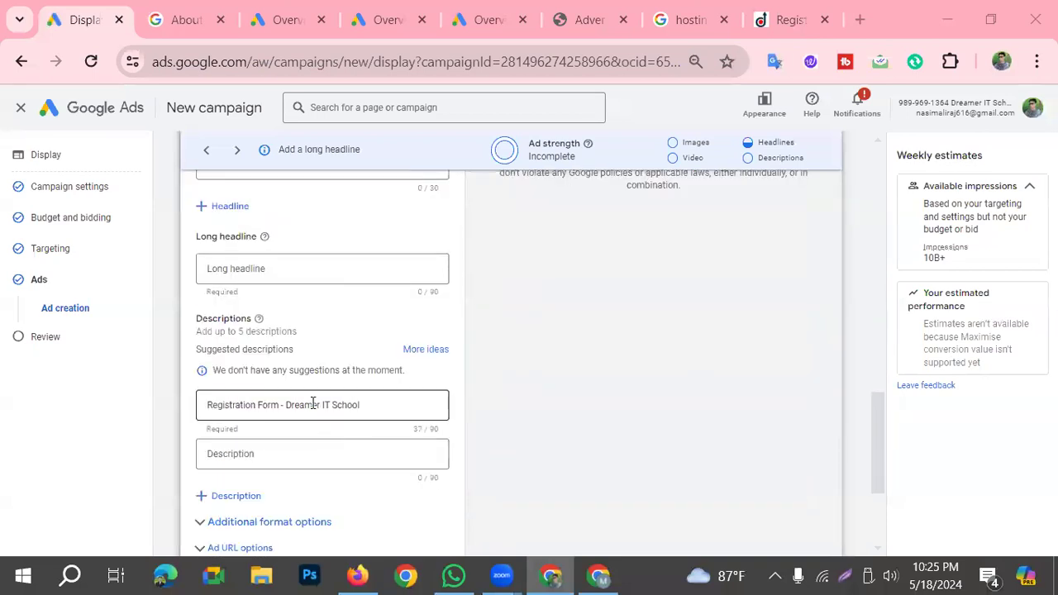
left_click_drag(369, 405, 176, 412)
key("ctrl+c")
left_click(248, 462)
key("ctrl+v")
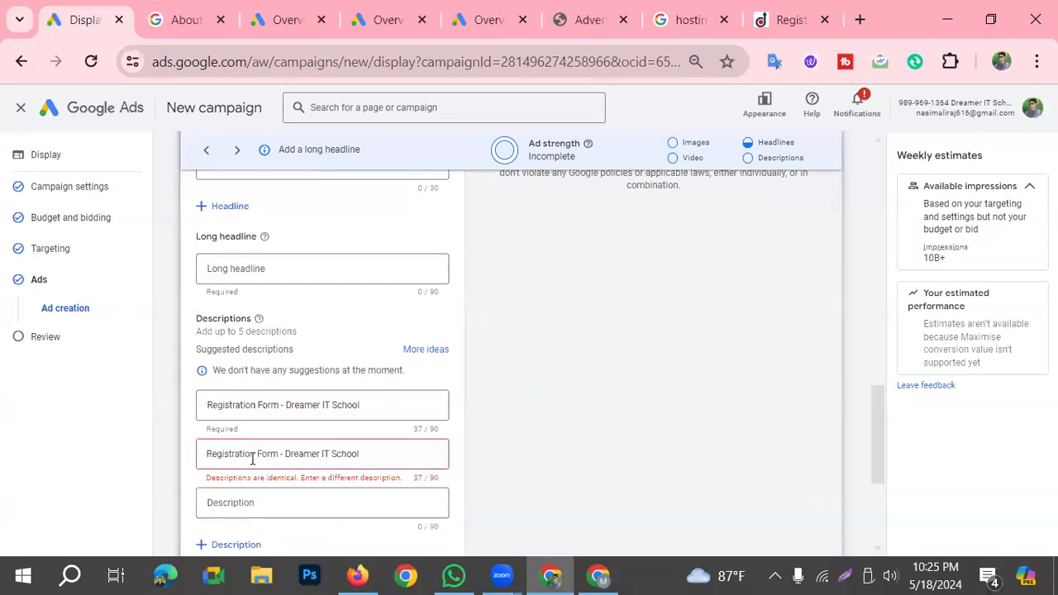
key("ctrl+v")
Step: Fill the third description with the copied "Registration Form - Dreamer IT School" text repeated three times
scroll(358, 410, "down", 1)
left_click(302, 404)
key("ctrl+v")
key("ctrl+v")
key("ctrl+v")
Step: Fill the fourth description with the copied "Registration Form - Dreamer IT School" text repeated four times
left_click(319, 453)
key("ctrl+v")
key("ctrl+v")
key("ctrl+v")
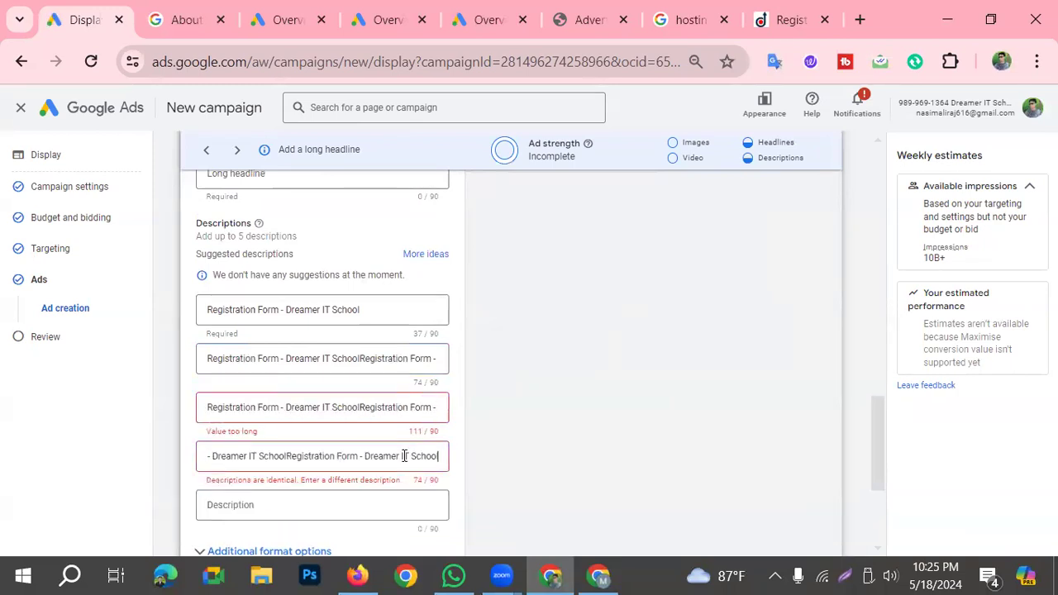
left_click(523, 437)
left_click(359, 453)
key("ctrl+v")
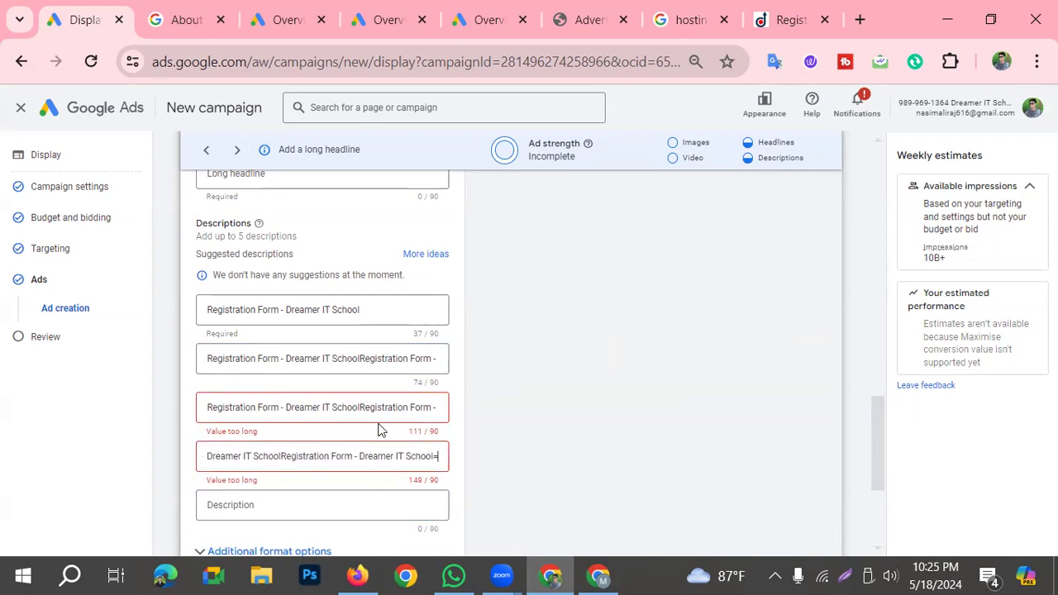
Step: Delete the excess characters from the fourth description until it fits the 90-character limit
key("BackSpace")
key("BackSpace")
key("BackSpace")
key("BackSpace")
key("BackSpace")
key("BackSpace")
key("BackSpace")
key("BackSpace")
key("BackSpace")
key("BackSpace")
key("BackSpace")
key("BackSpace")
key("BackSpace")
key("BackSpace")
key("BackSpace")
key("BackSpace")
key("BackSpace")
key("BackSpace")
key("BackSpace")
key("BackSpace")
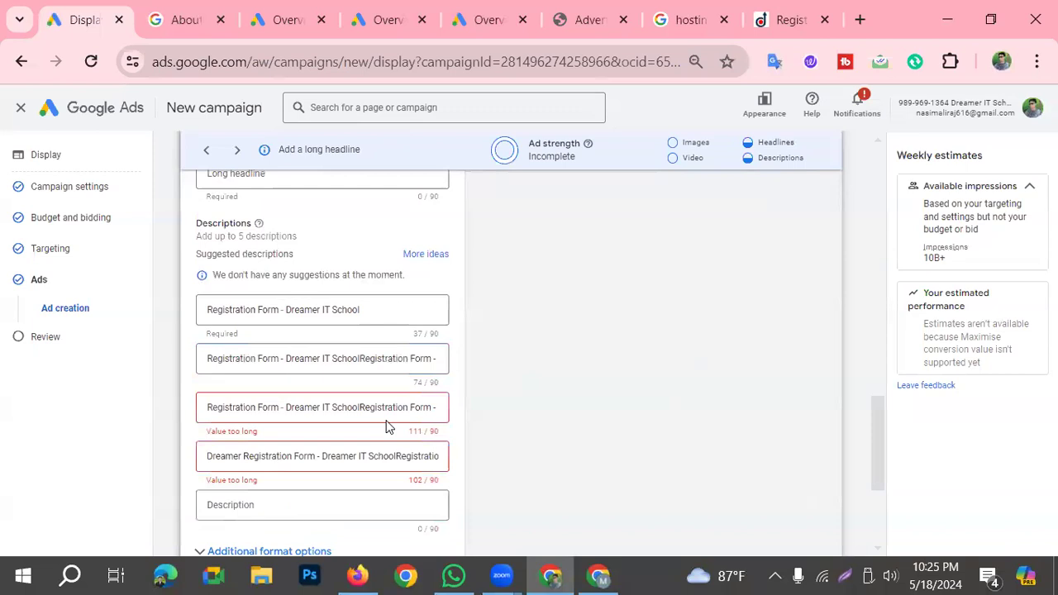
key("BackSpace")
key("BackSpace")
key("BackSpace")
key("BackSpace")
key("BackSpace")
key("BackSpace")
key("BackSpace")
key("BackSpace")
key("BackSpace")
key("BackSpace")
key("BackSpace")
key("BackSpace")
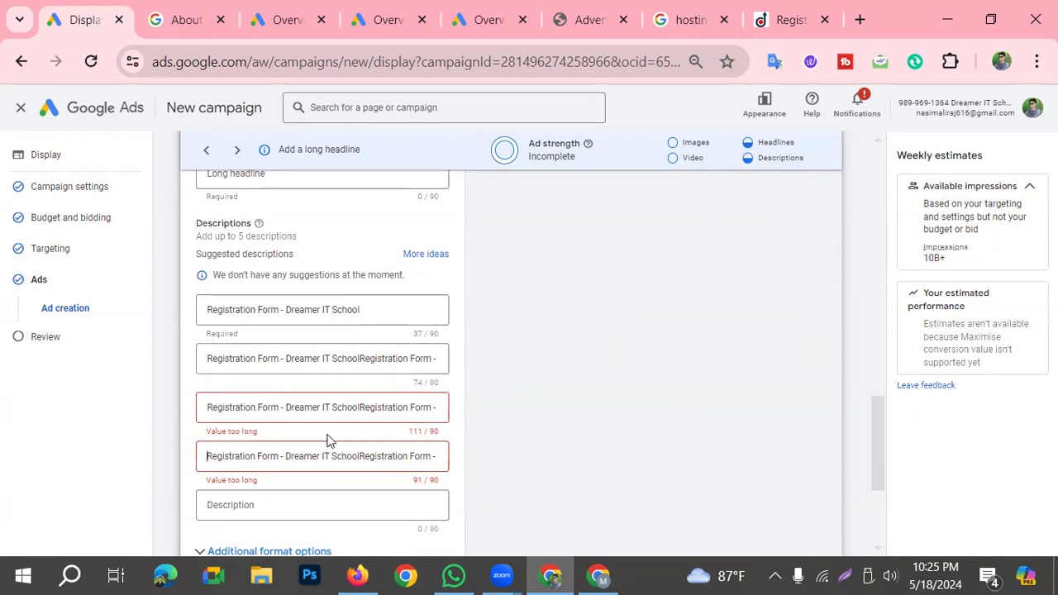
scroll(327, 438, "down", 1)
left_click(325, 359)
key("BackSpace")
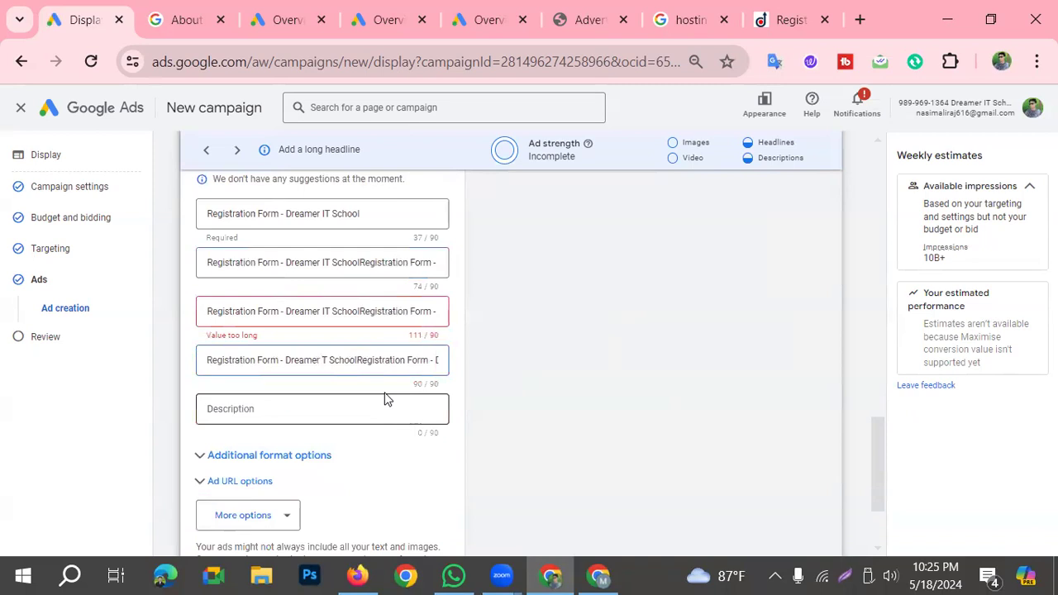
Step: Delete characters from the start of the third description until it fits the 90-character limit
left_click(320, 311)
key("BackSpace")
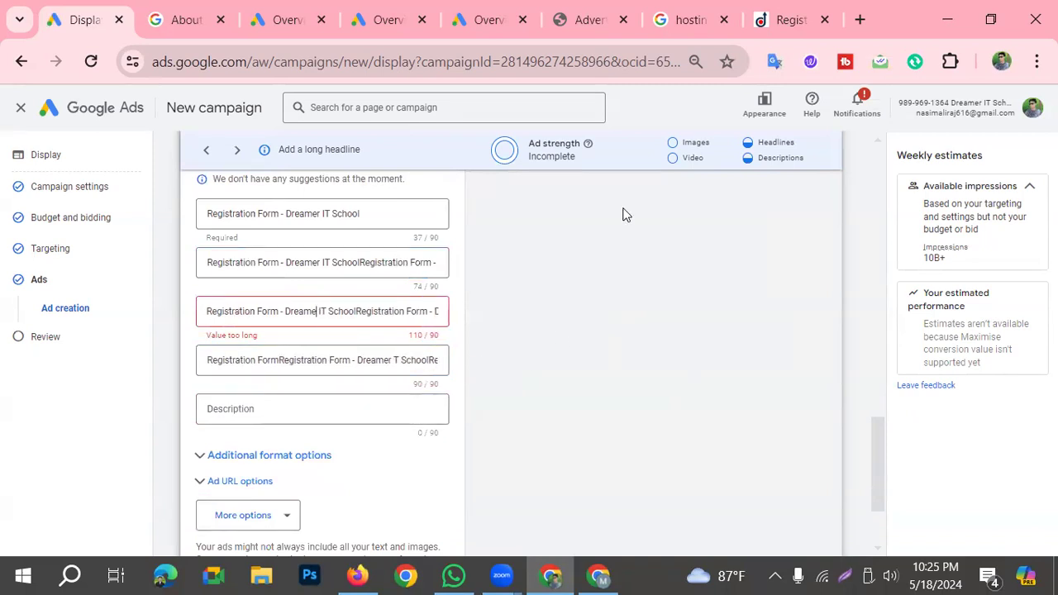
left_click(286, 312)
key("BackSpace")
key("BackSpace")
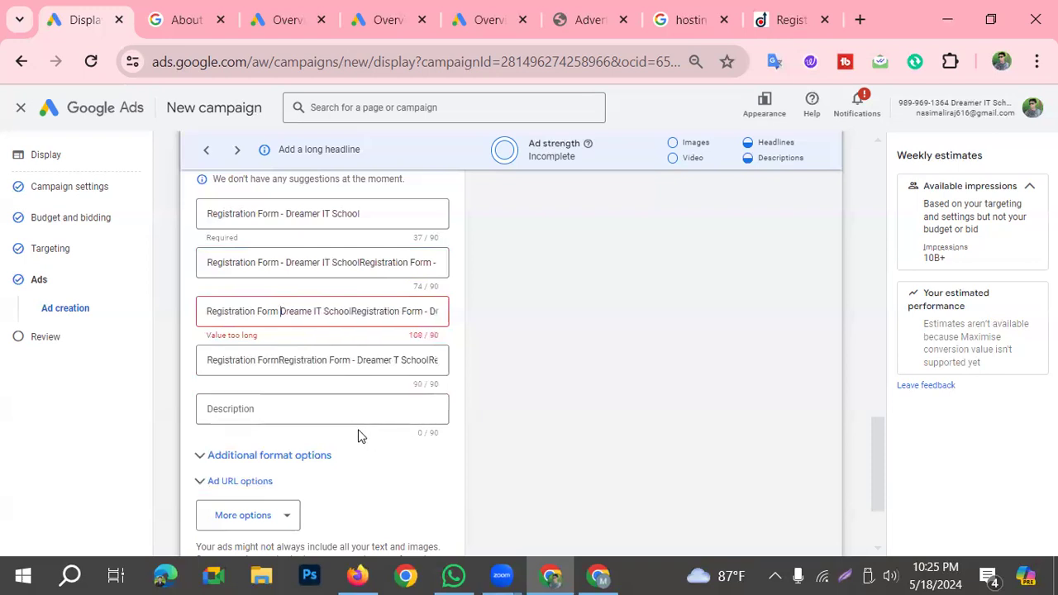
left_click(280, 311)
key("BackSpace")
key("BackSpace")
key("BackSpace")
key("BackSpace")
key("BackSpace")
key("BackSpace")
key("BackSpace")
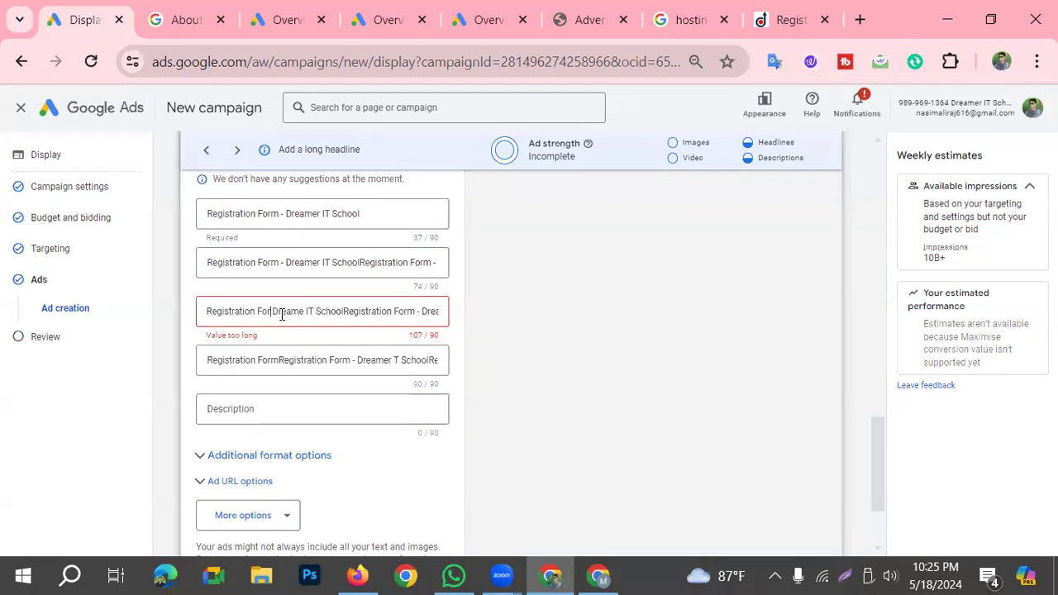
key("BackSpace")
key("BackSpace")
key("BackSpace")
key("BackSpace")
key("BackSpace")
key("BackSpace")
key("BackSpace")
key("BackSpace")
key("BackSpace")
key("BackSpace")
key("BackSpace")
Step: Copy "Registration For" from the start of the fourth description and put it into the fifth description
left_click(282, 360)
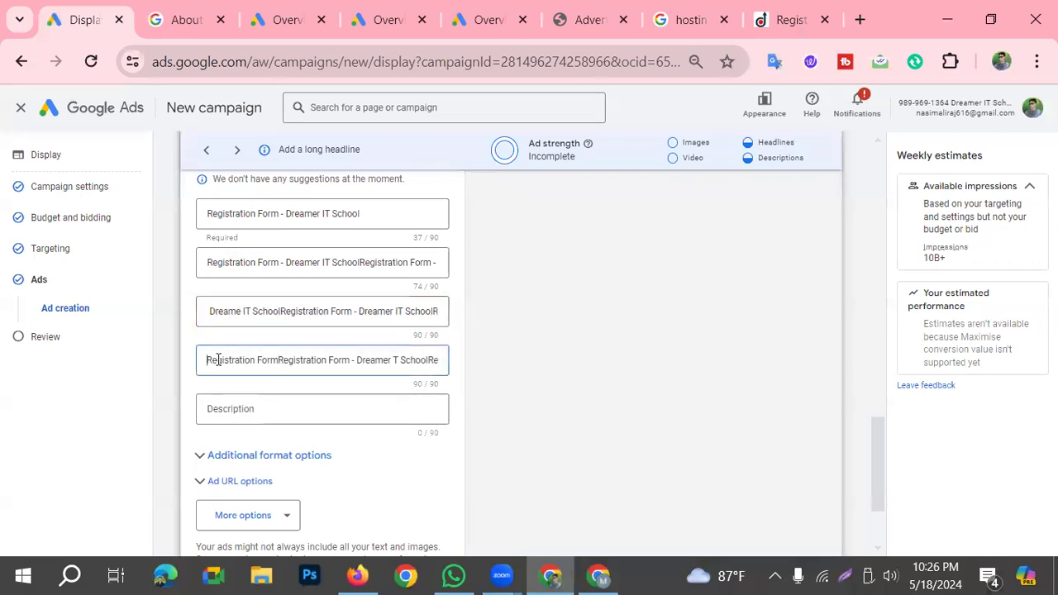
left_click(751, 147)
left_click_drag(272, 360, 194, 371)
key("ctrl+c")
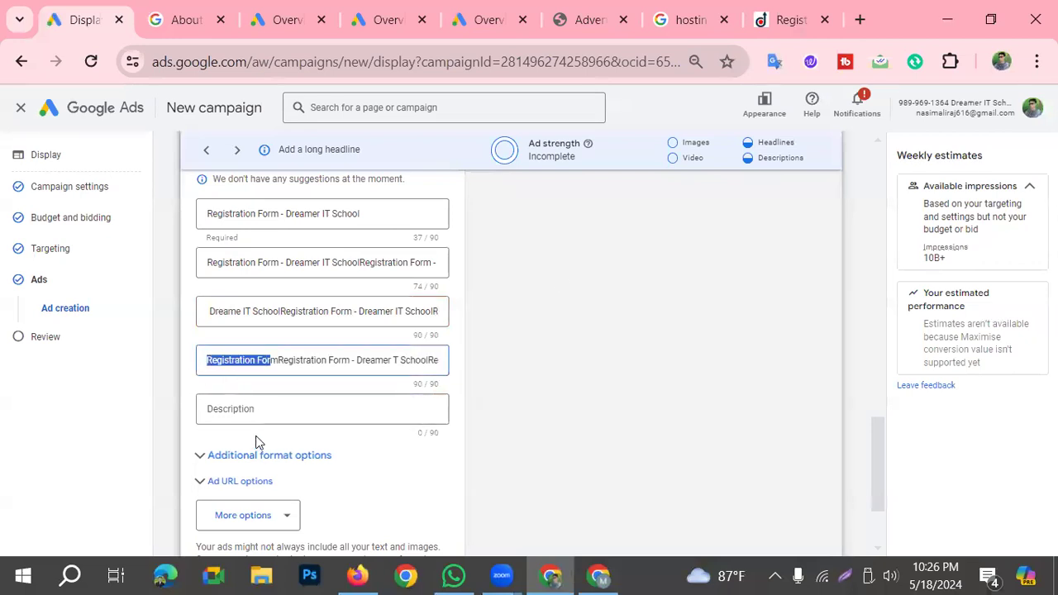
left_click(256, 418)
key("ctrl+v")
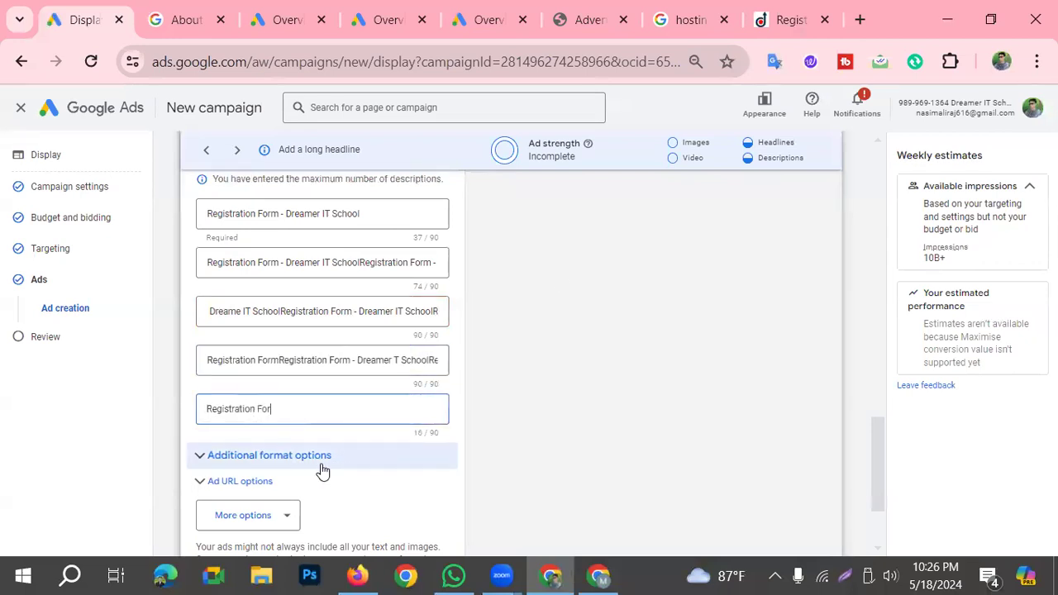
left_click(563, 428)
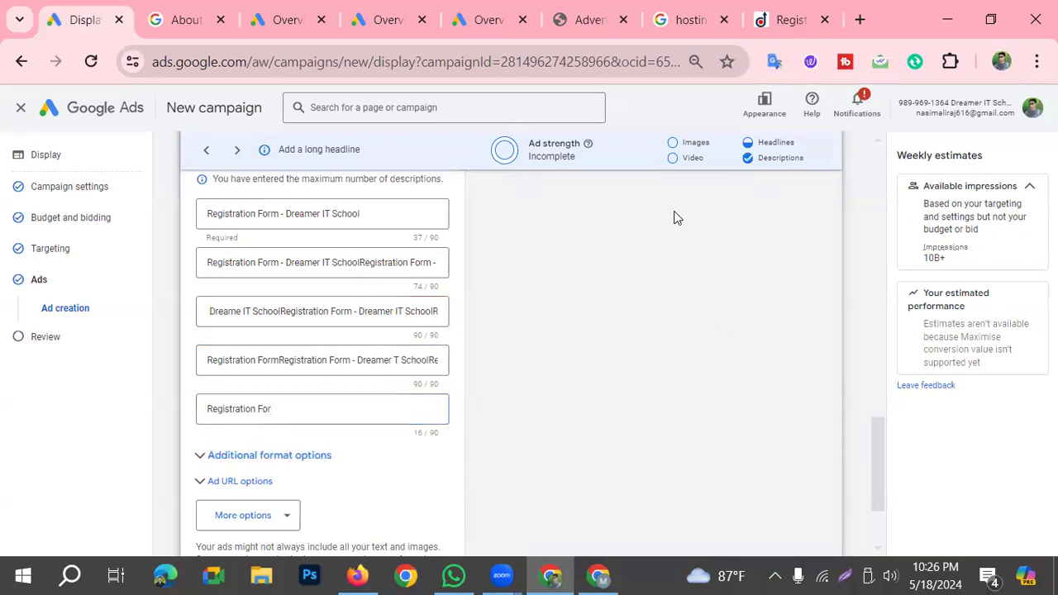
Step: Enter "Apply now" as the fourth headline
scroll(397, 364, "up", 5)
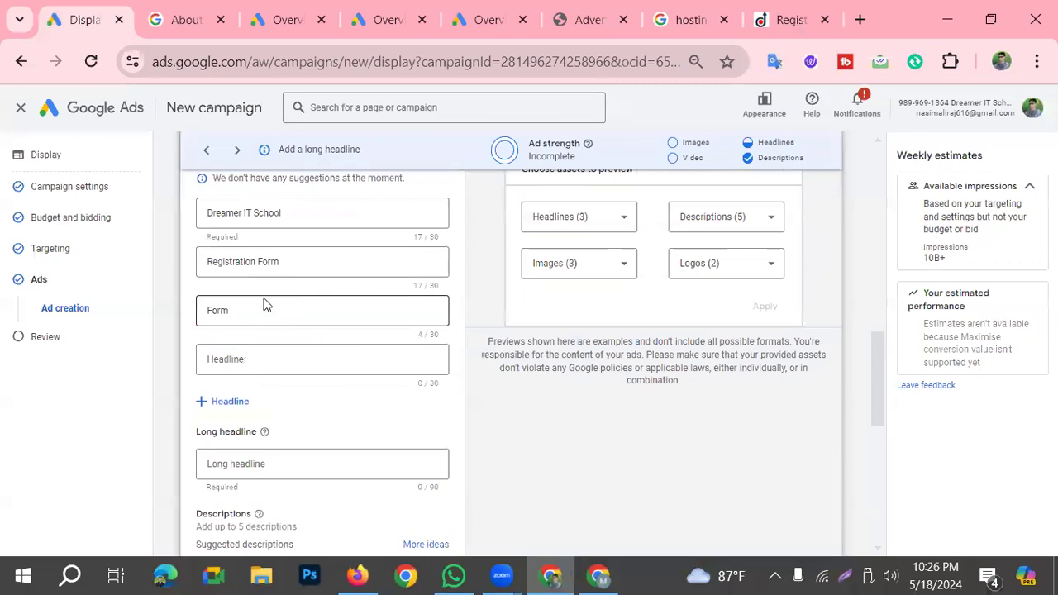
left_click(228, 361)
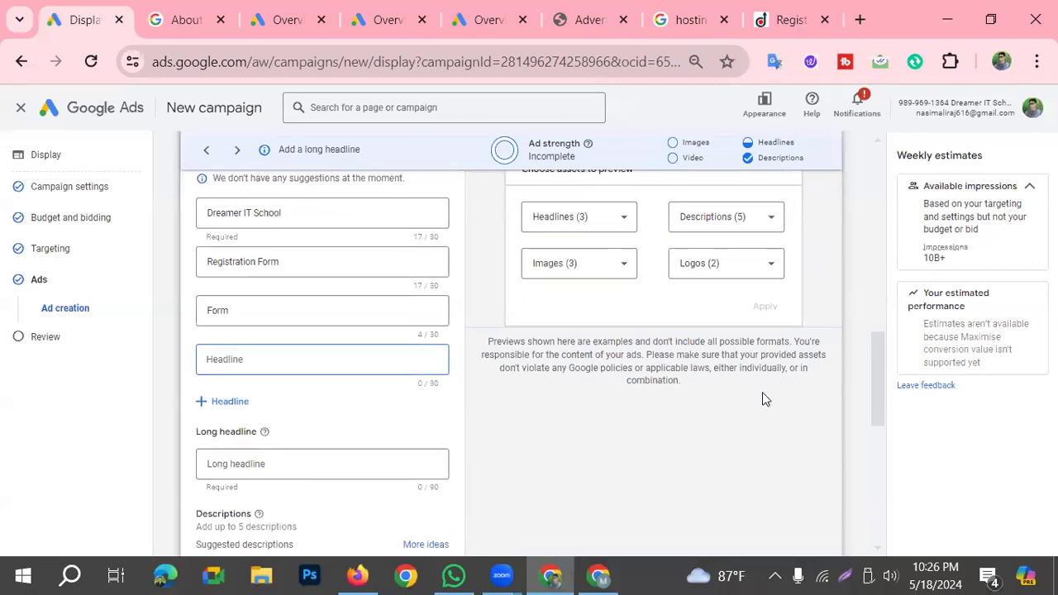
type("Apply now")
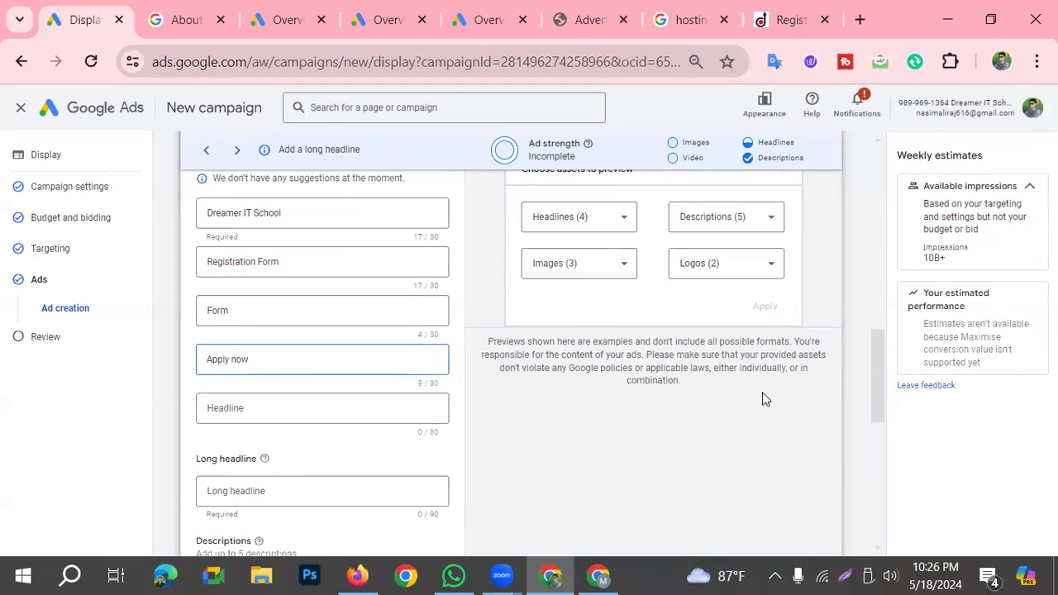
Step: Enter "Contact" as the fifth headline, correcting the spelling
left_click(296, 425)
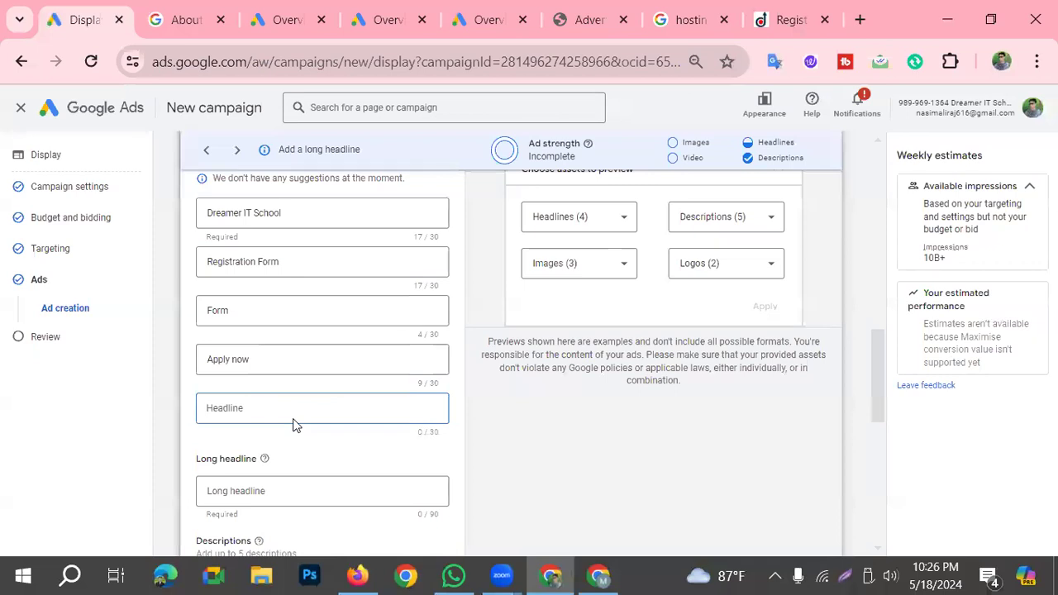
type("Contacet")
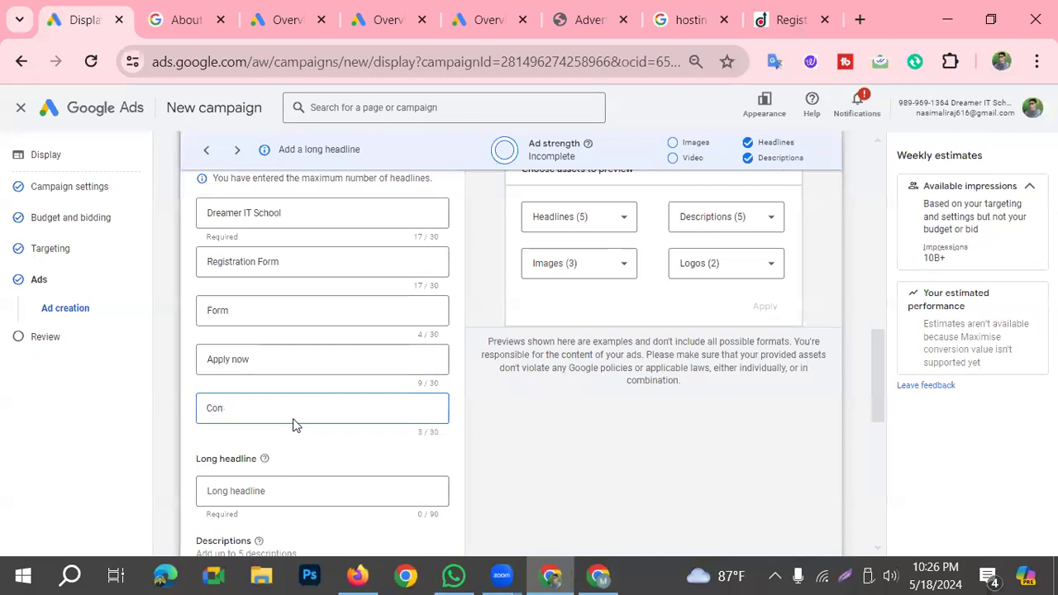
type("racrt")
key("Left")
key("Left")
key("BackSpace")
Step: Add the free stock image of the red school building to the ad's images and save the selection
scroll(362, 464, "down", 1)
scroll(510, 460, "up", 2)
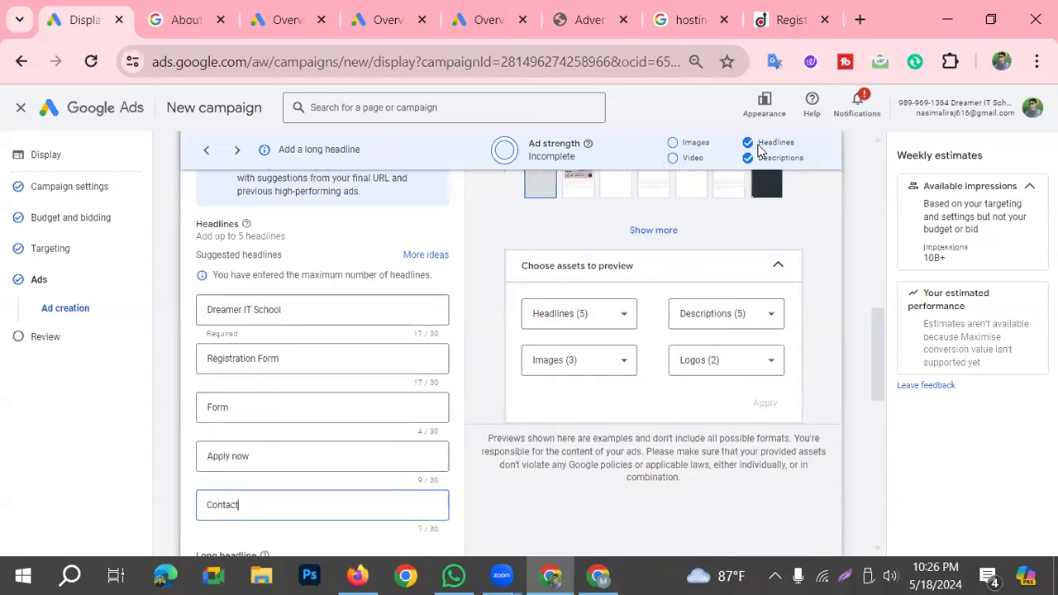
scroll(670, 282, "up", 1)
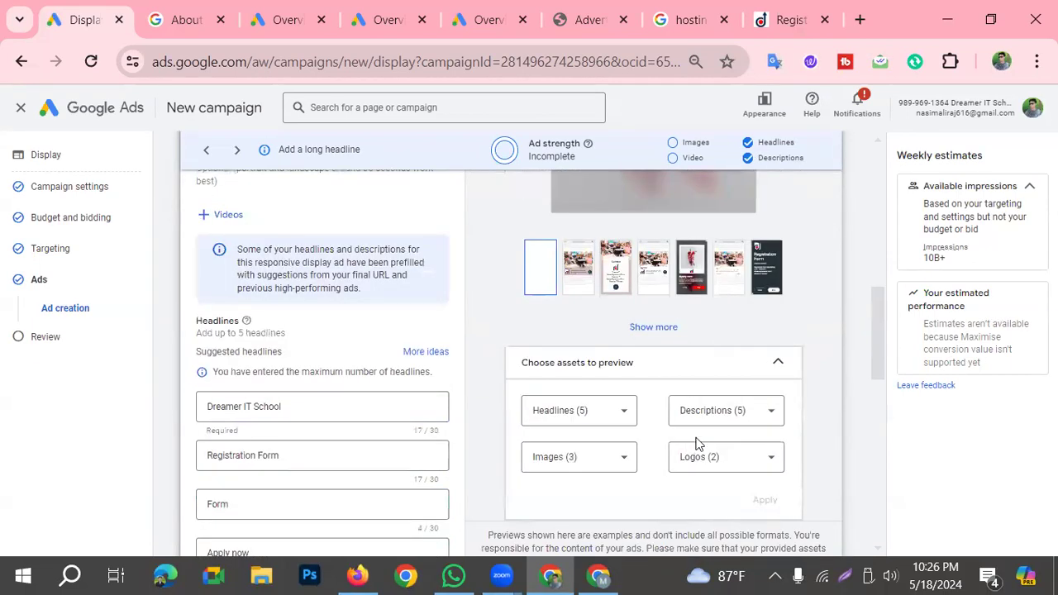
scroll(723, 182, "up", 1)
scroll(405, 430, "up", 3)
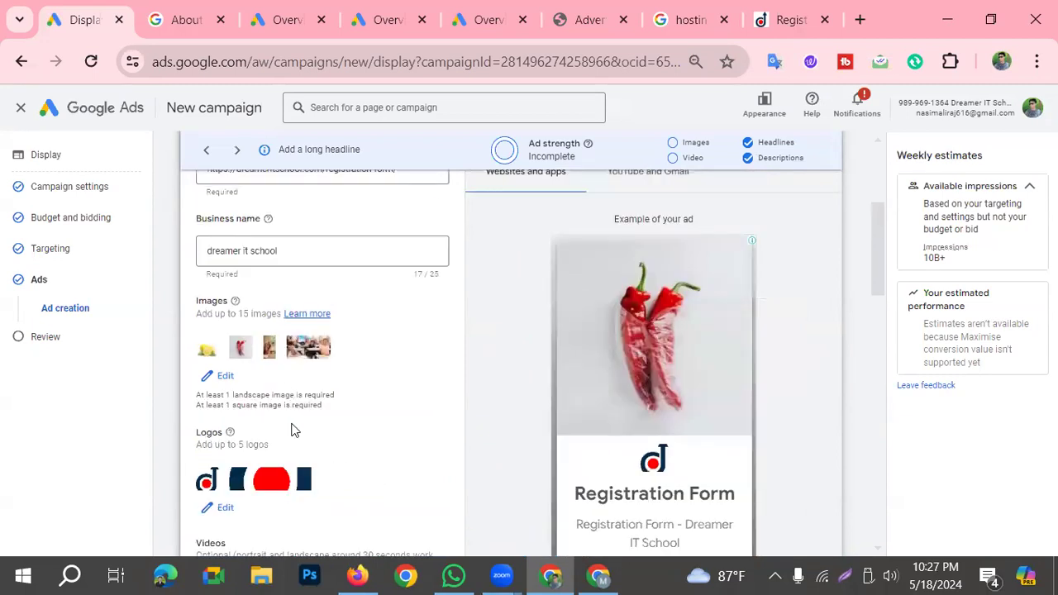
scroll(295, 439, "down", 1)
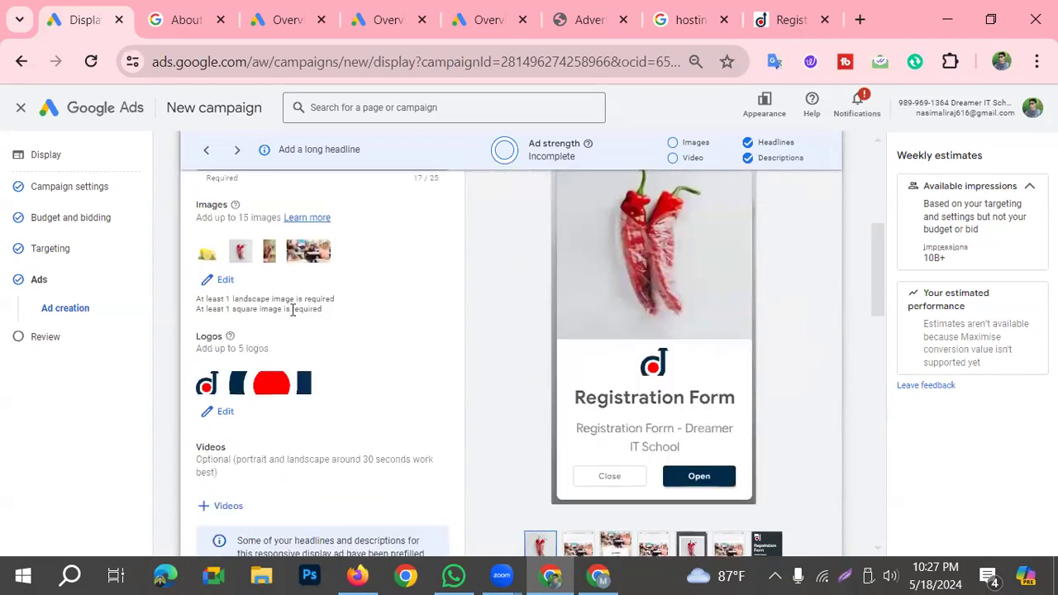
left_click(224, 280)
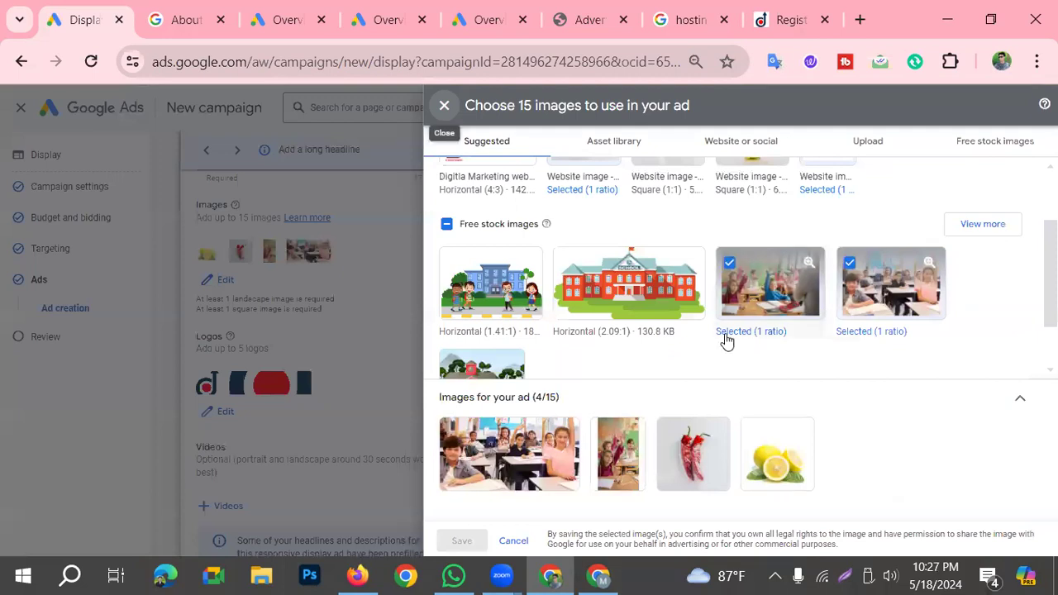
left_click(574, 279)
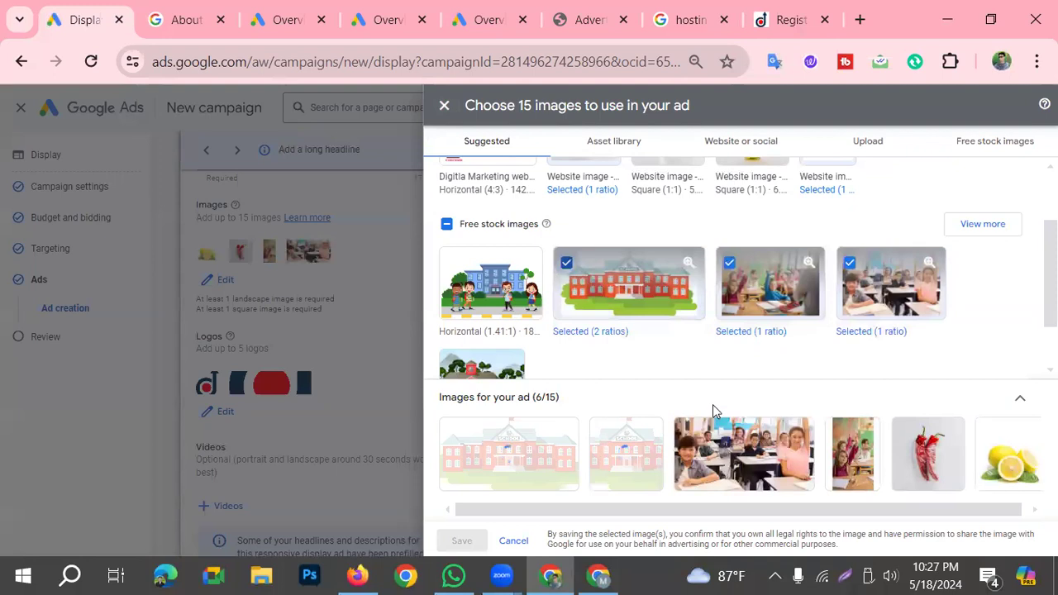
left_click(992, 438)
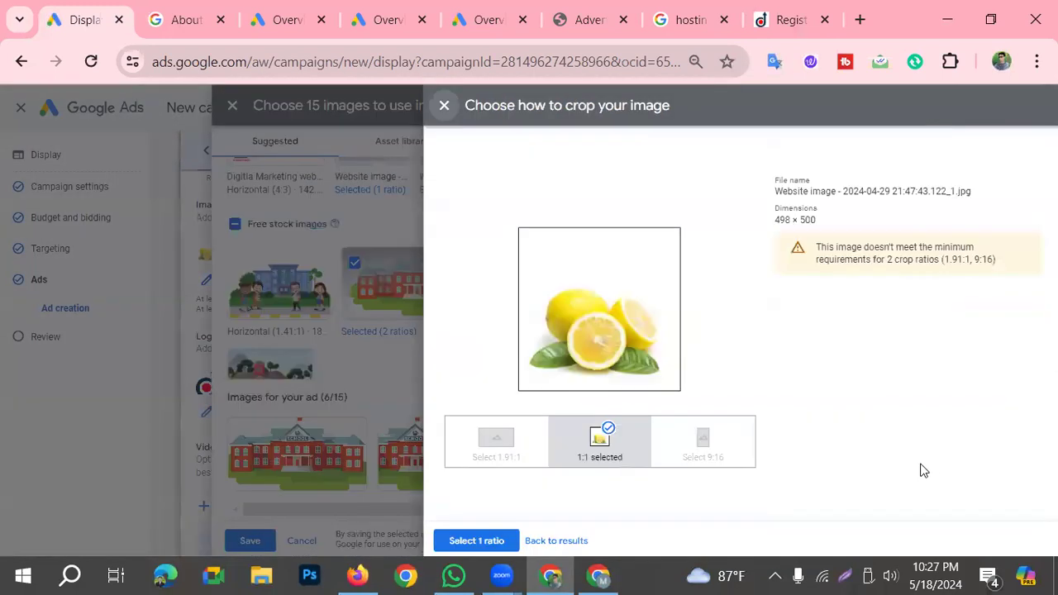
left_click(441, 109)
left_click(459, 541)
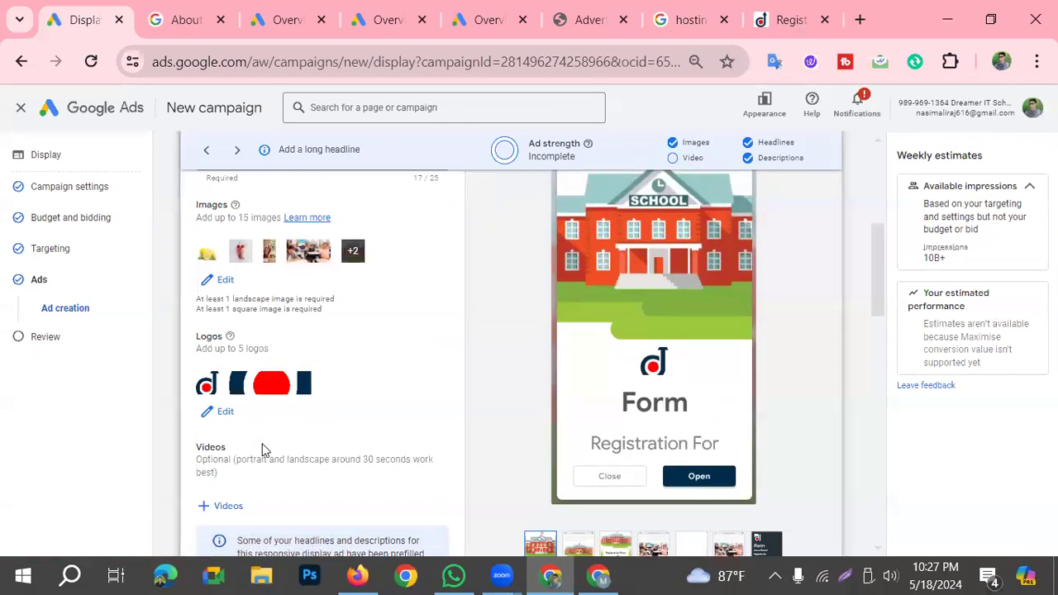
Step: Open the YouTube search for choosing a video to use in the ad
left_click(225, 506)
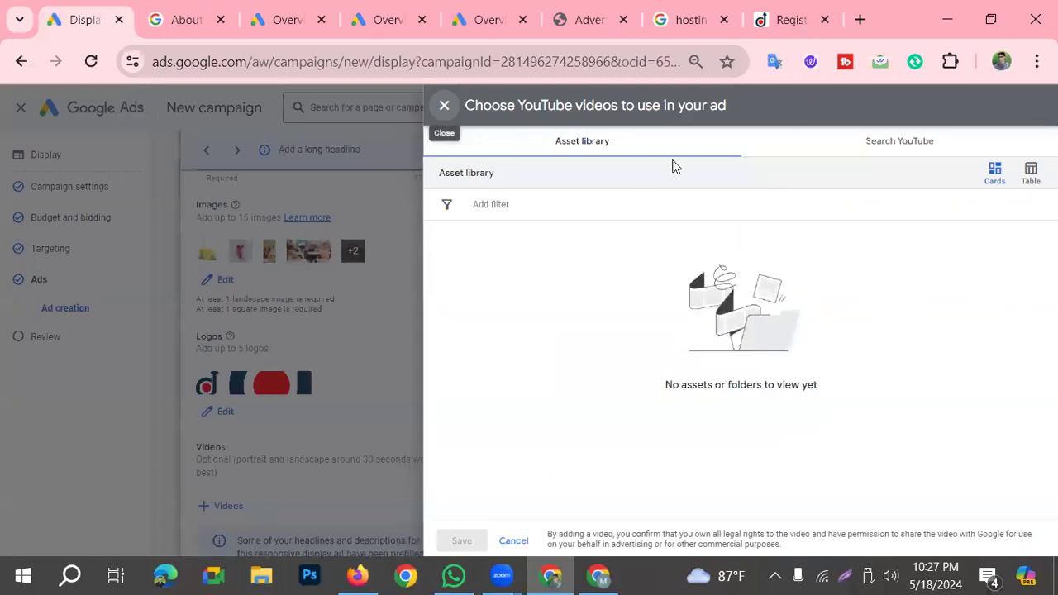
left_click(879, 141)
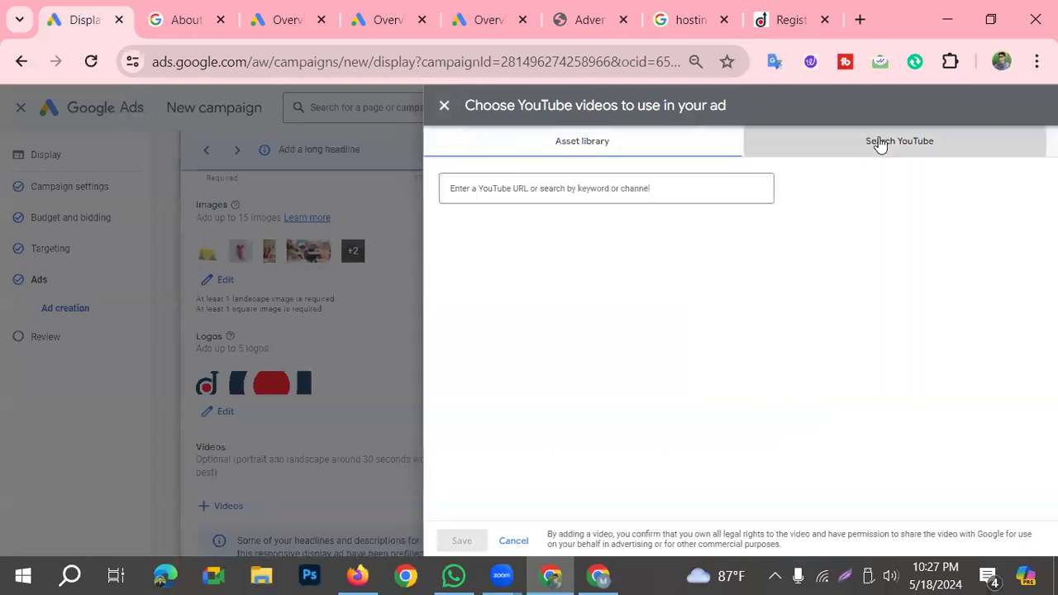
left_click(553, 197)
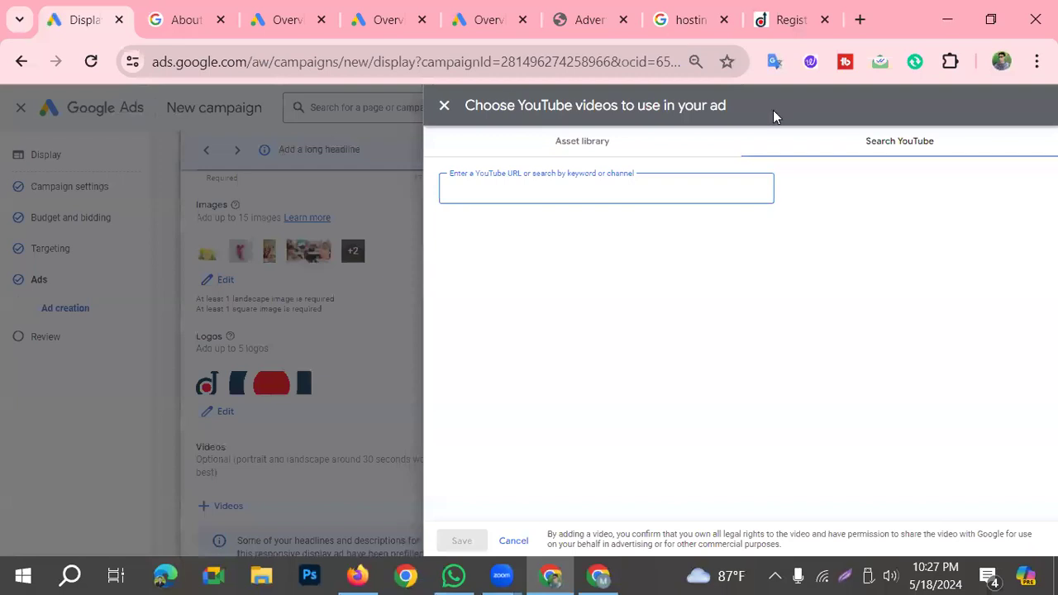
Step: Open youtube.com in a new browser tab and search for "dreamer it school"
left_click(860, 22)
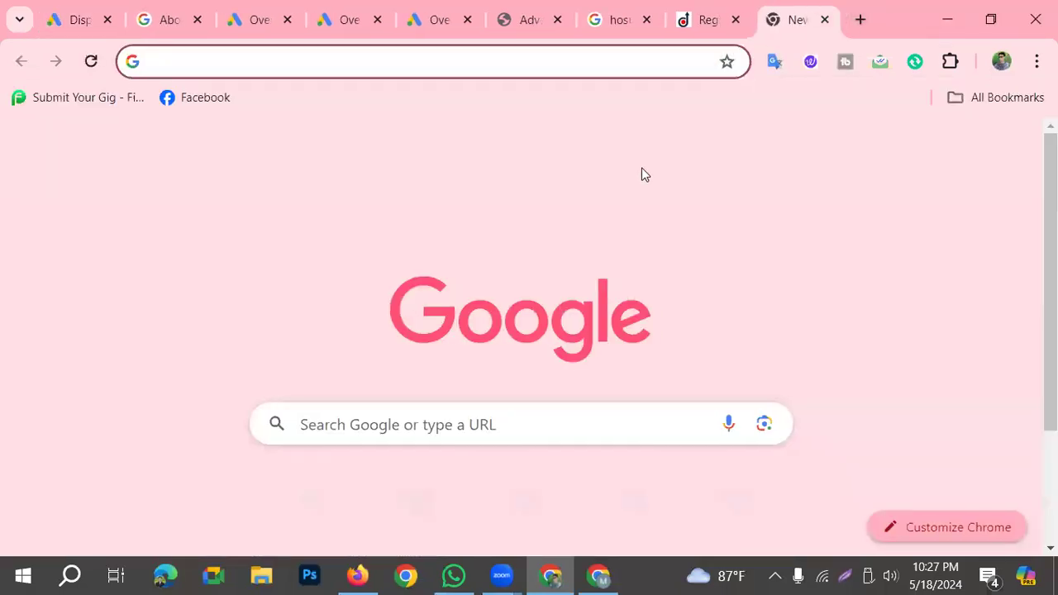
type("youtube.com")
key("Return")
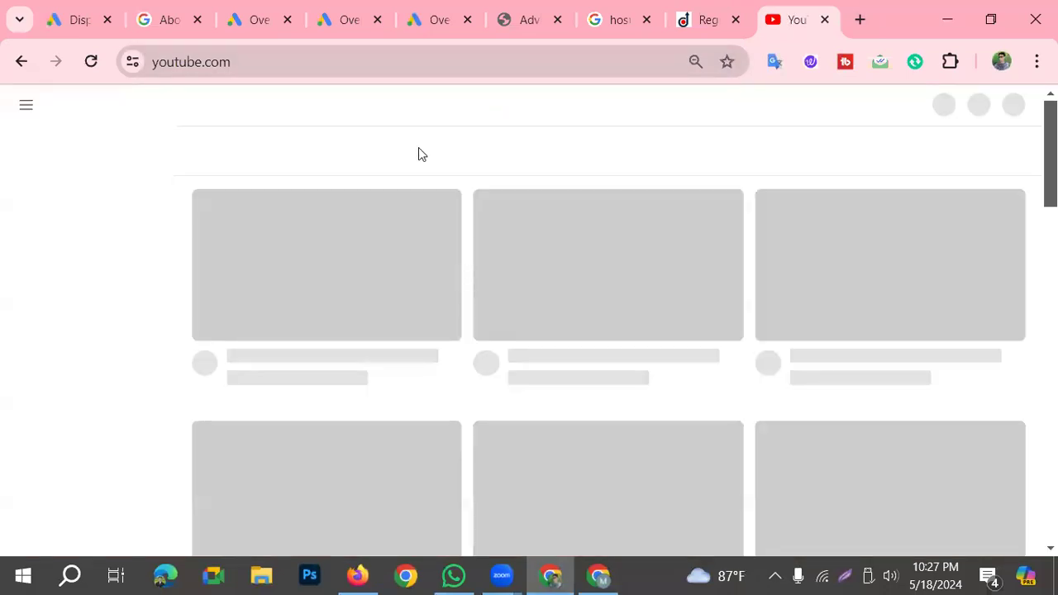
left_click(425, 109)
type("dre")
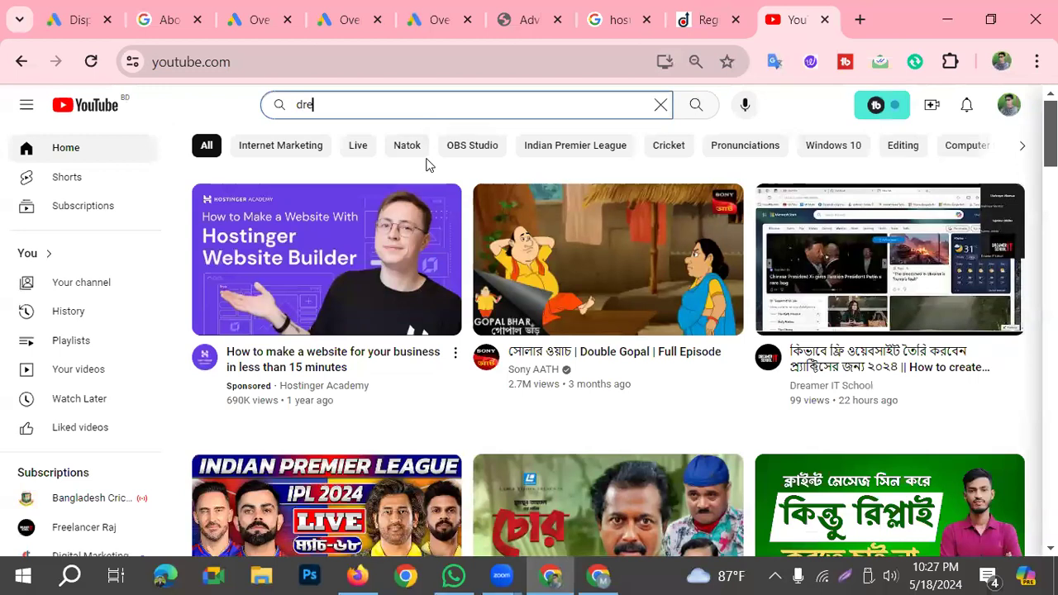
left_click(429, 146)
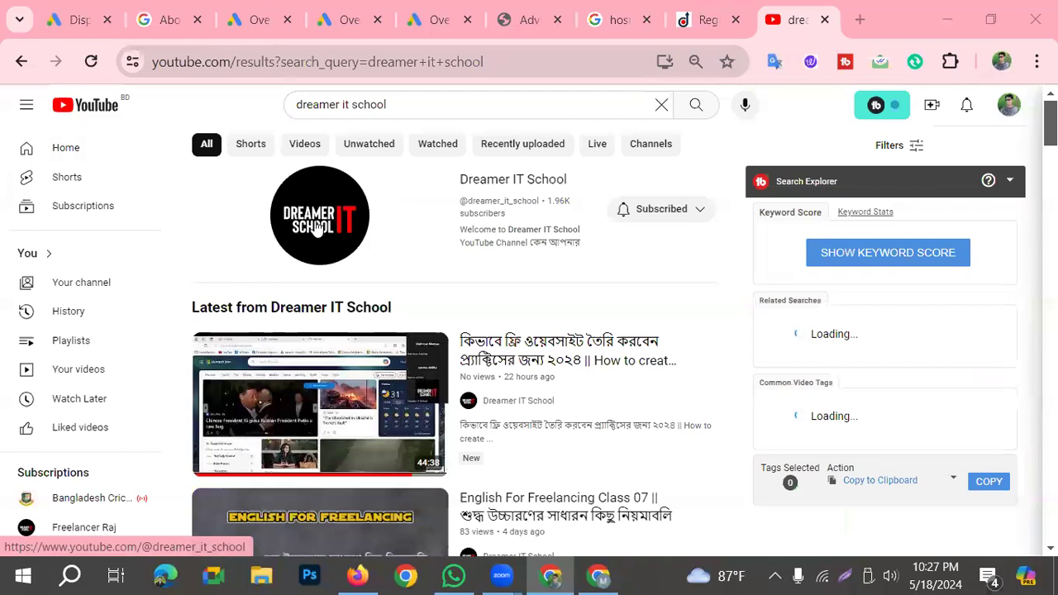
Step: Open the popular video "Professional LinkedIn Account Create 2024" from the Dreamer IT School channel, copy its URL and pause playback
left_click(439, 260)
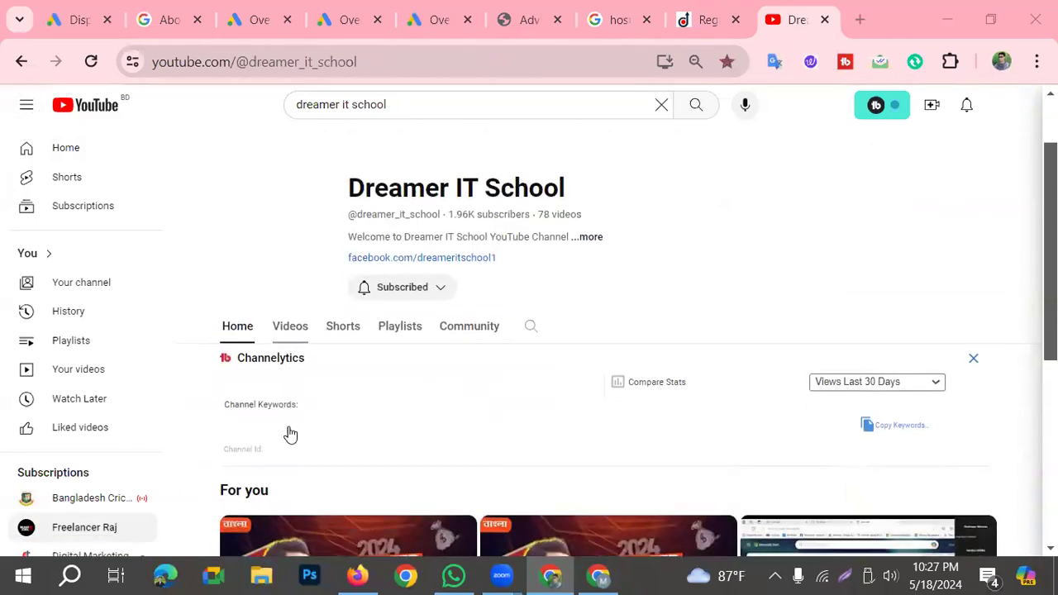
scroll(314, 447, "down", 4)
left_click(308, 470)
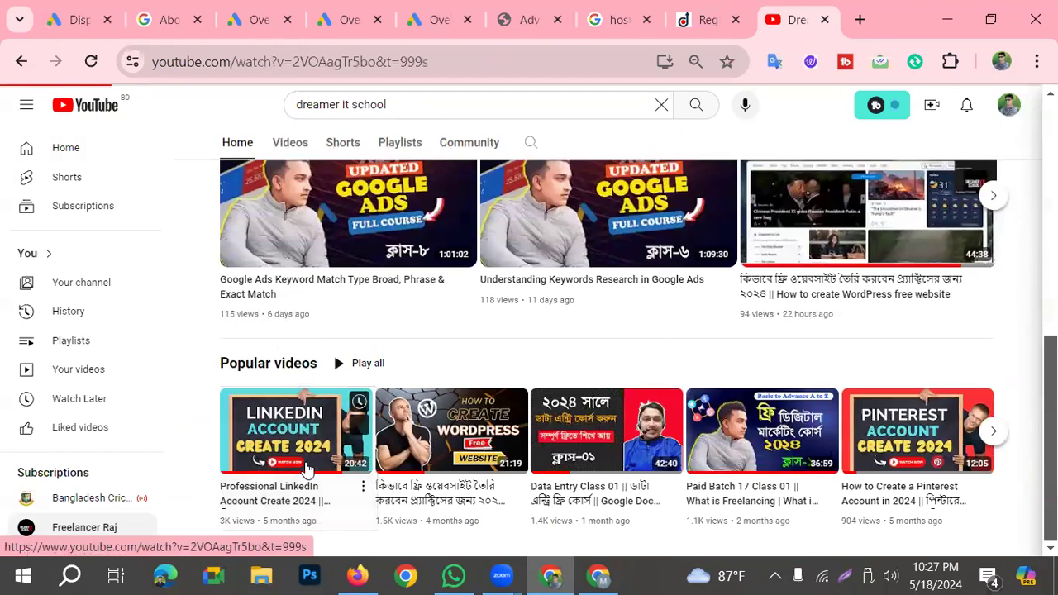
left_click(329, 67)
key("ctrl+c")
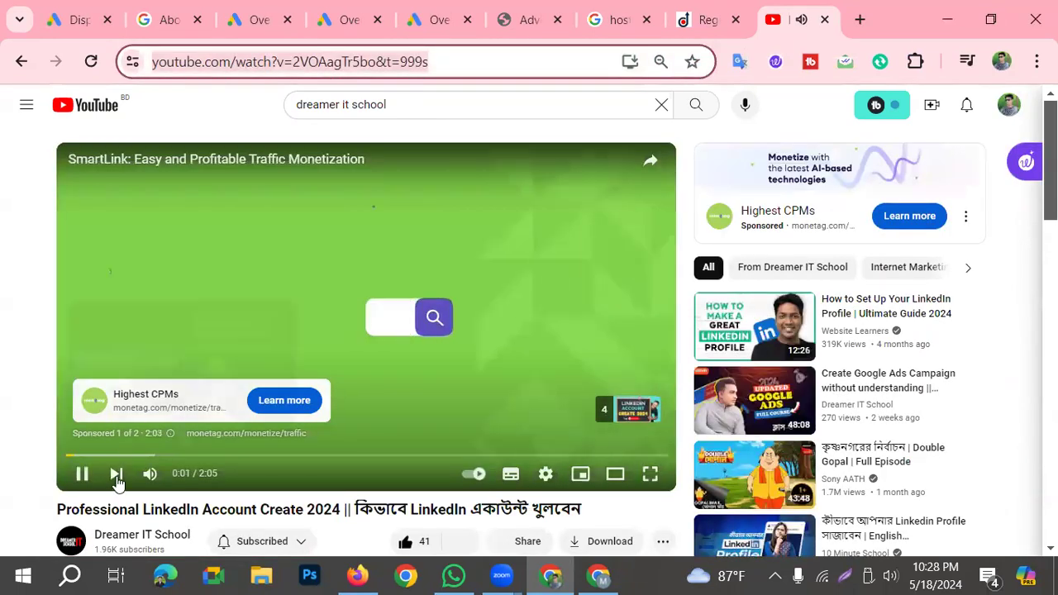
left_click(82, 473)
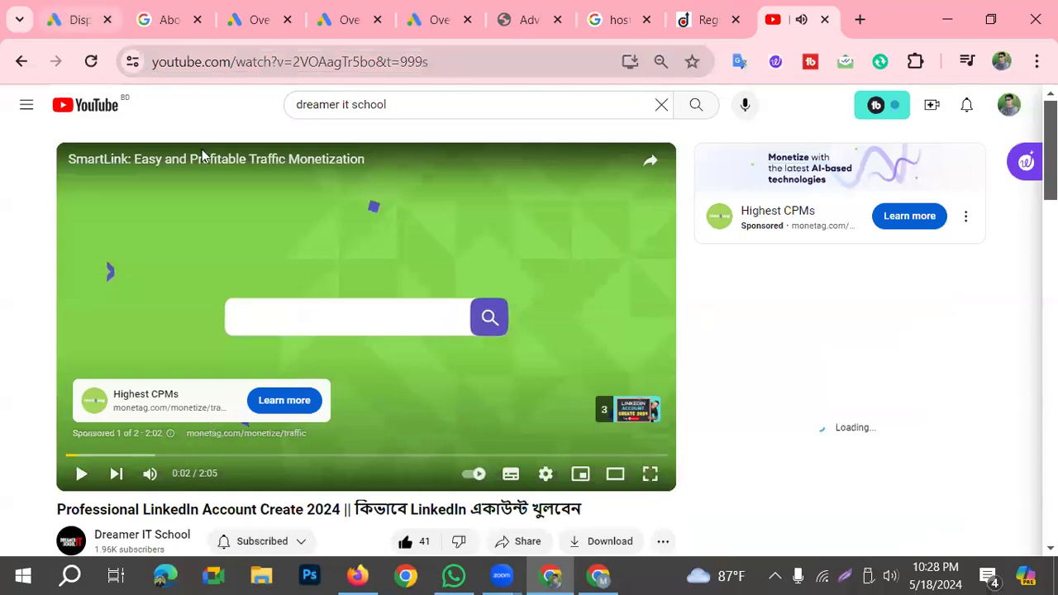
Step: Return to the Google Ads campaign, find the LinkedIn video by its copied URL, select it for the ad and save
left_click(58, 10)
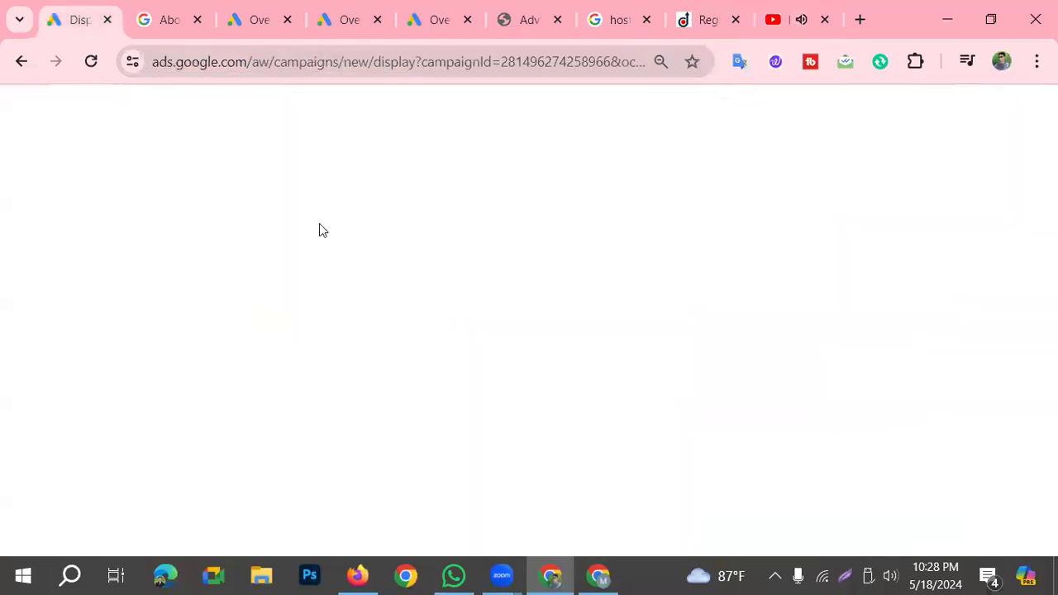
left_click(493, 185)
key("ctrl+v")
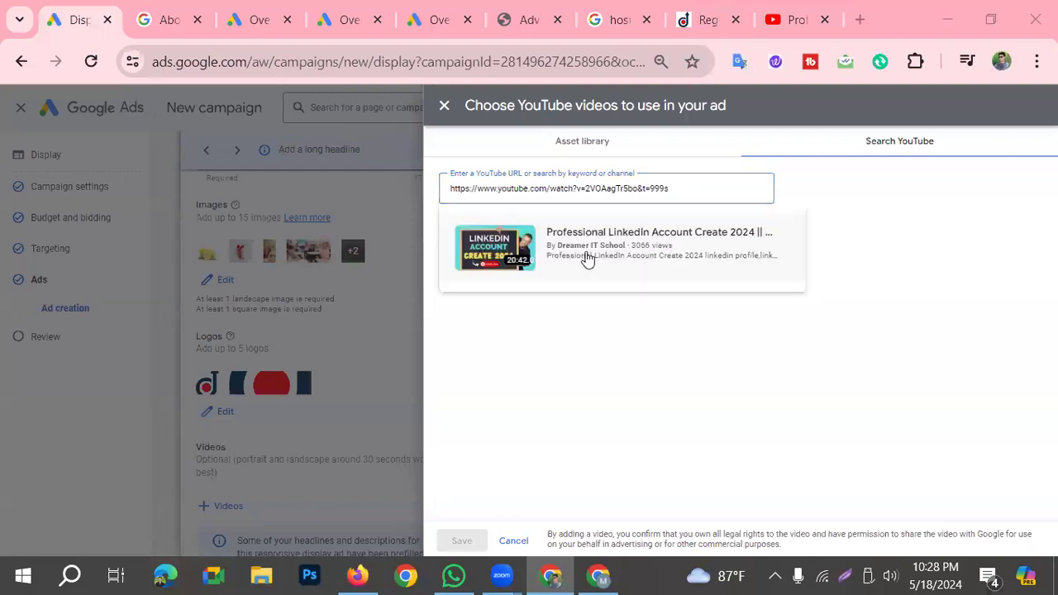
left_click(587, 258)
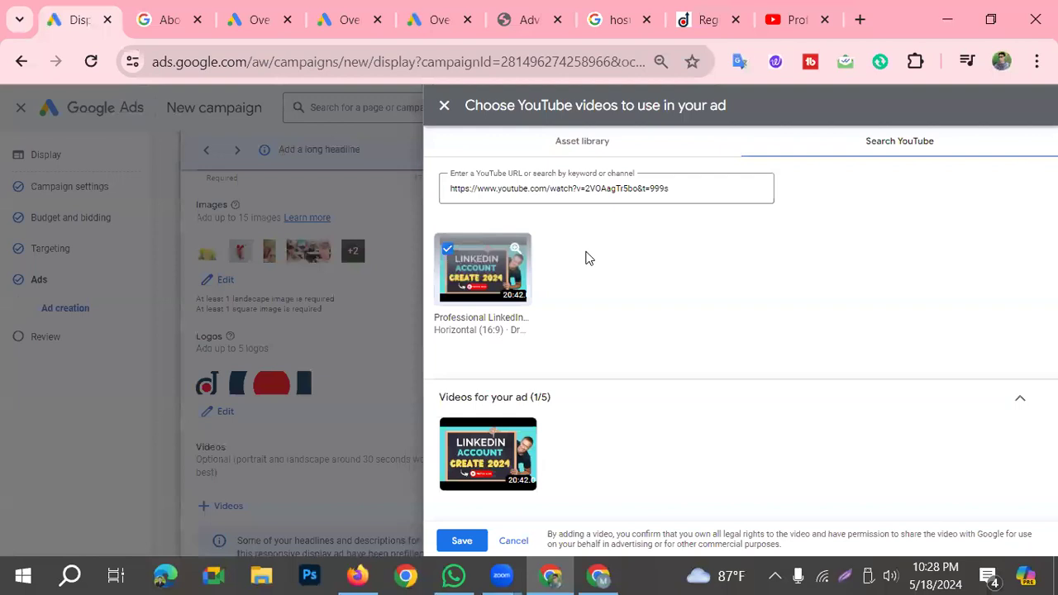
left_click(463, 542)
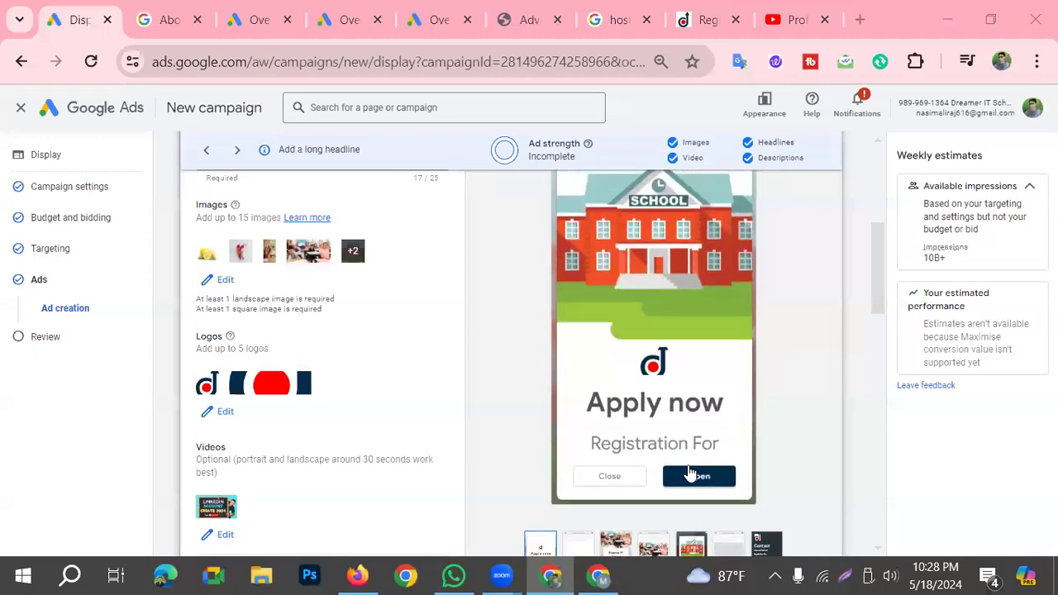
Step: Preview the last example layout of the ad, the dark one headed Contact, and examine it alongside the ad assets
scroll(745, 476, "down", 1)
left_click(764, 473)
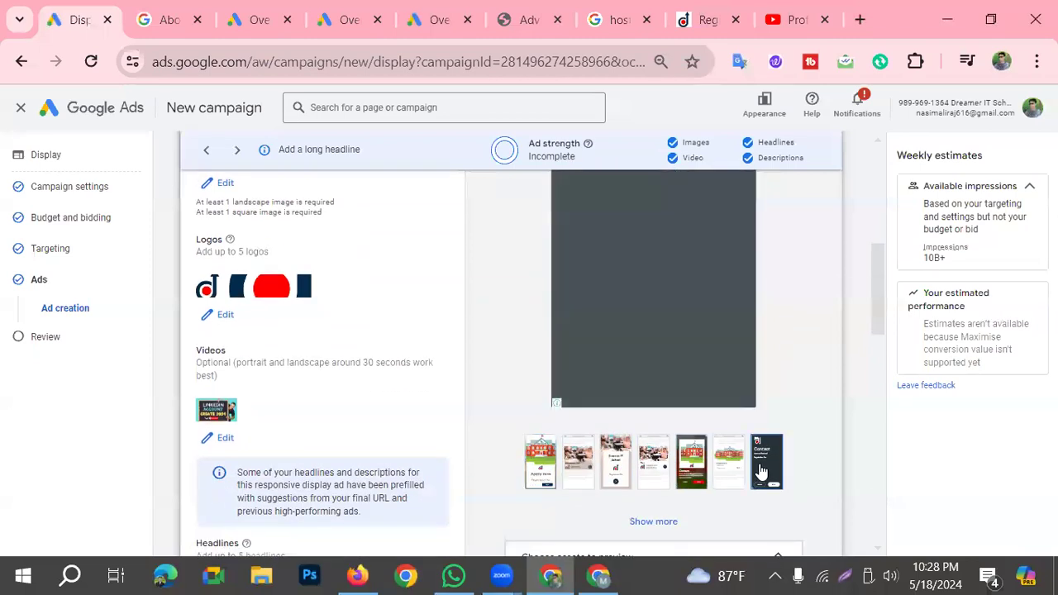
scroll(775, 420, "up", 1)
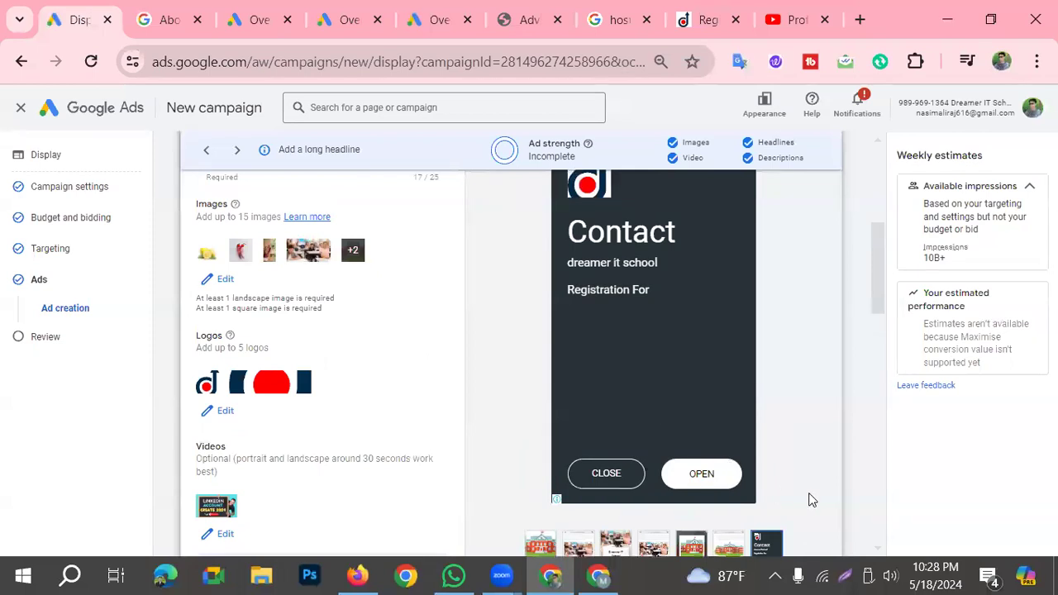
scroll(573, 449, "down", 1)
scroll(601, 471, "up", 2)
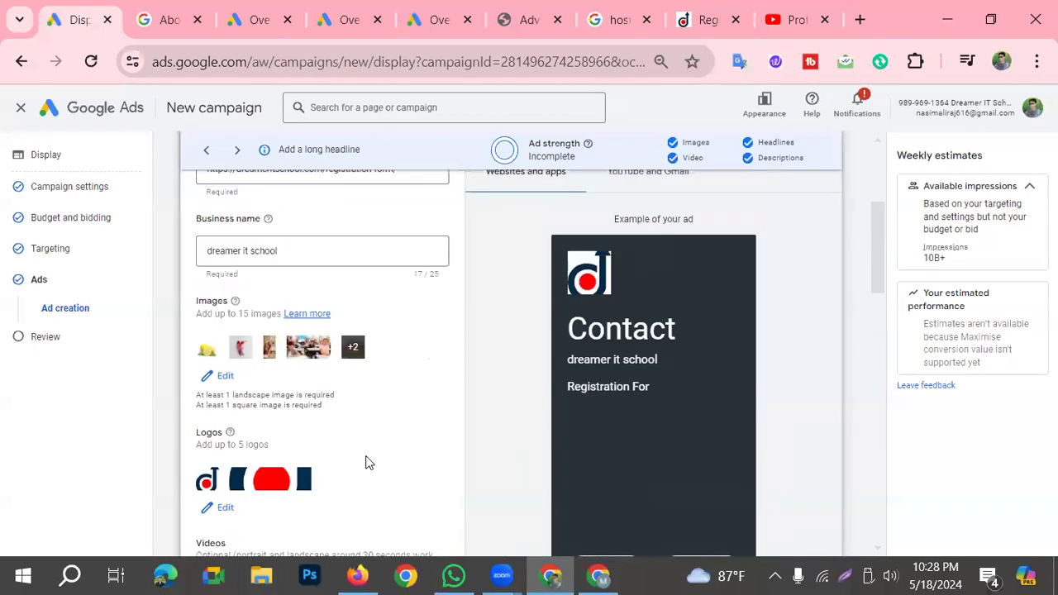
scroll(299, 440, "down", 1)
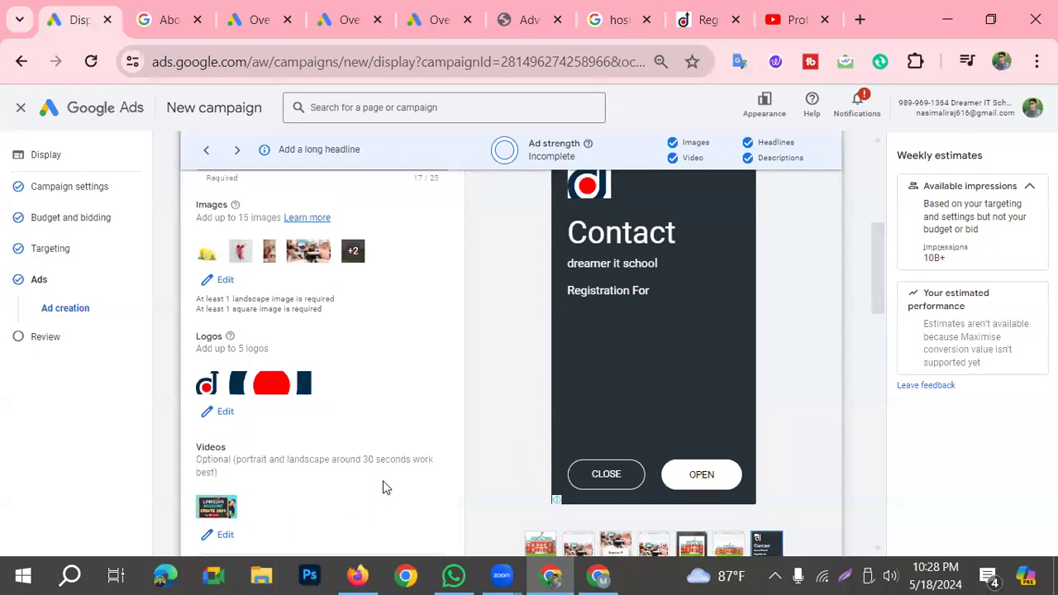
scroll(385, 489, "down", 1)
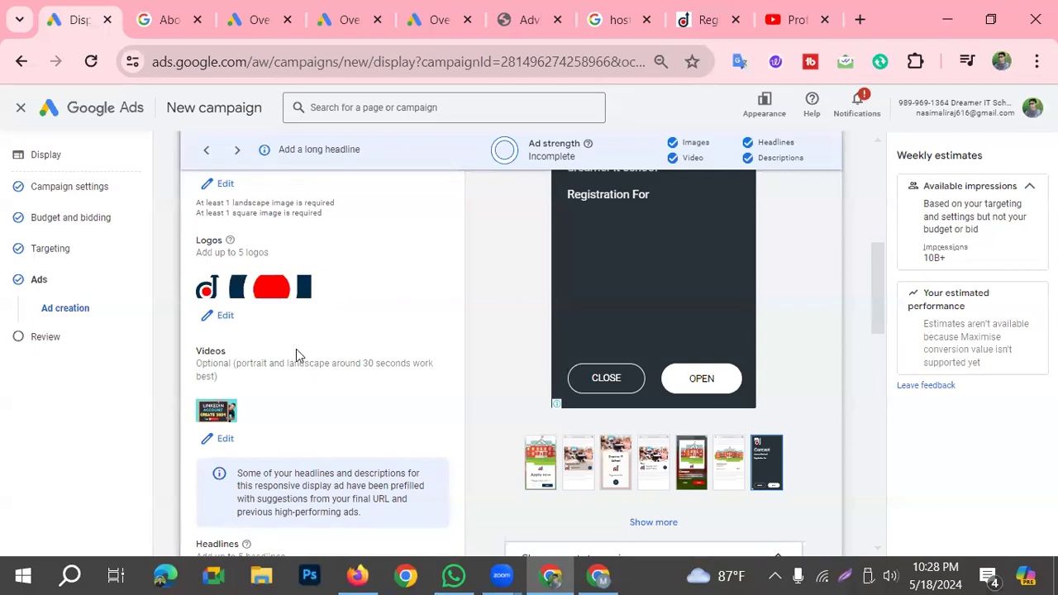
Step: Enable the call-to-action text option for the responsive display ad
scroll(580, 462, "down", 2)
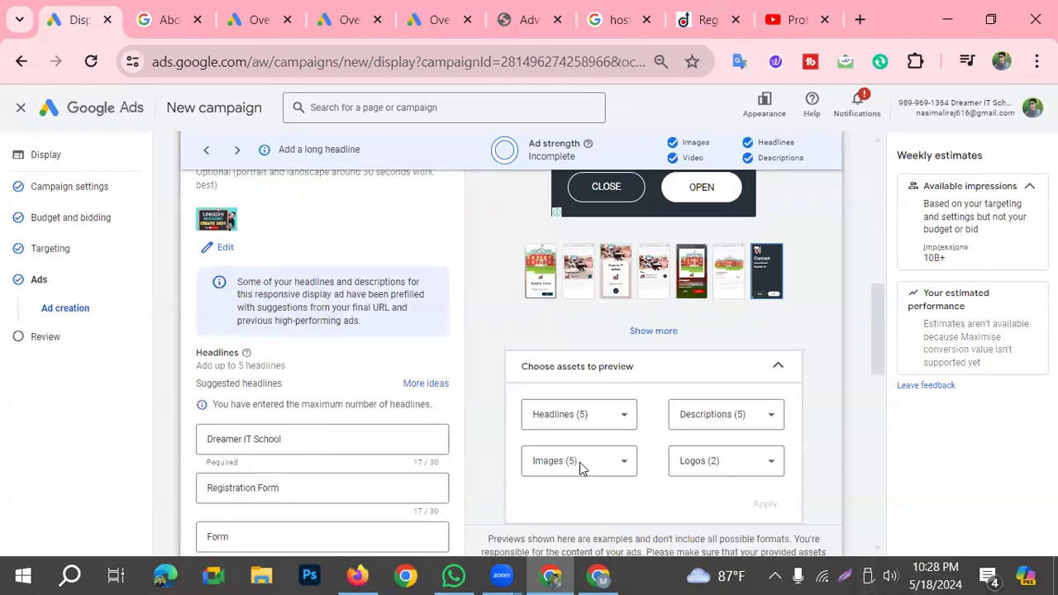
scroll(544, 494, "down", 1)
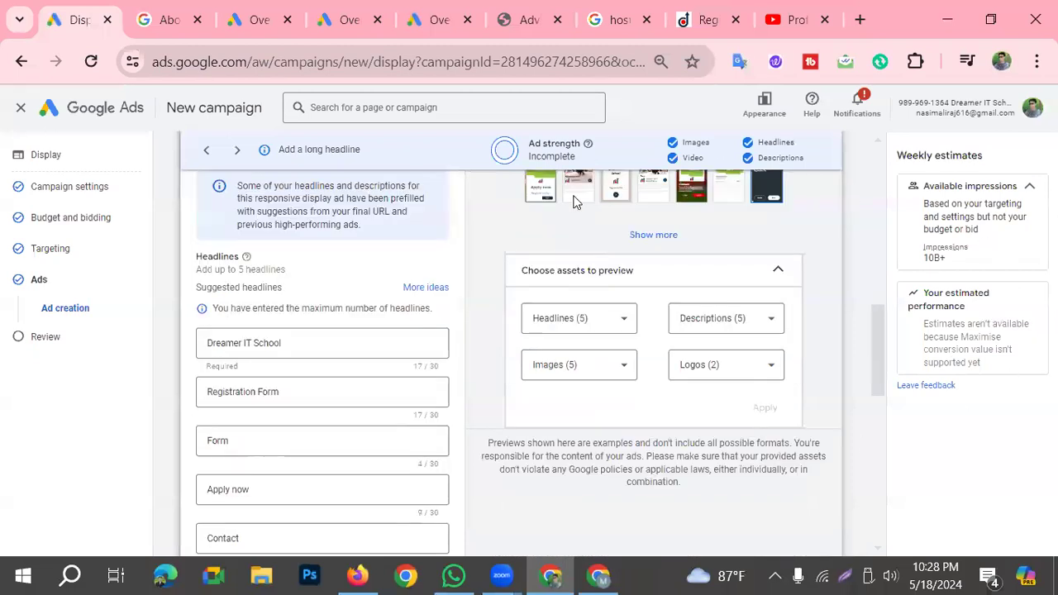
scroll(358, 411, "down", 1)
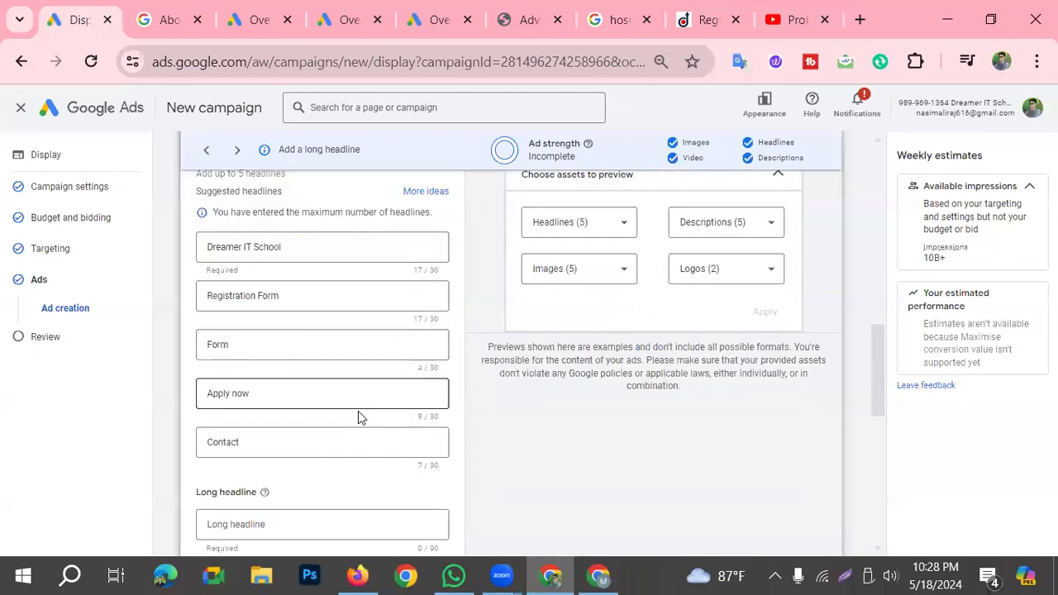
scroll(358, 411, "down", 1)
scroll(372, 357, "down", 2)
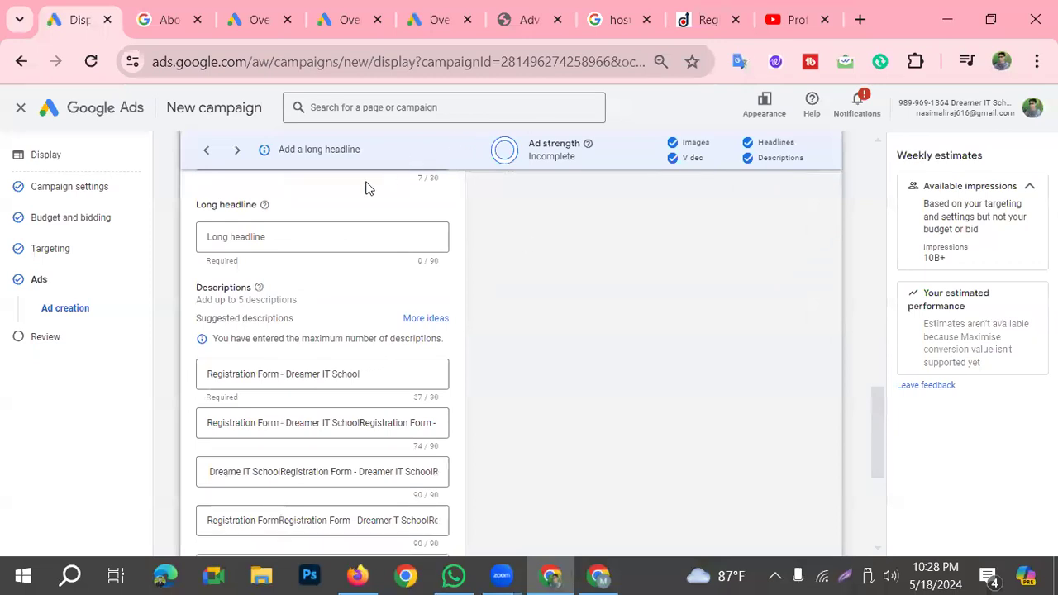
scroll(346, 331, "down", 3)
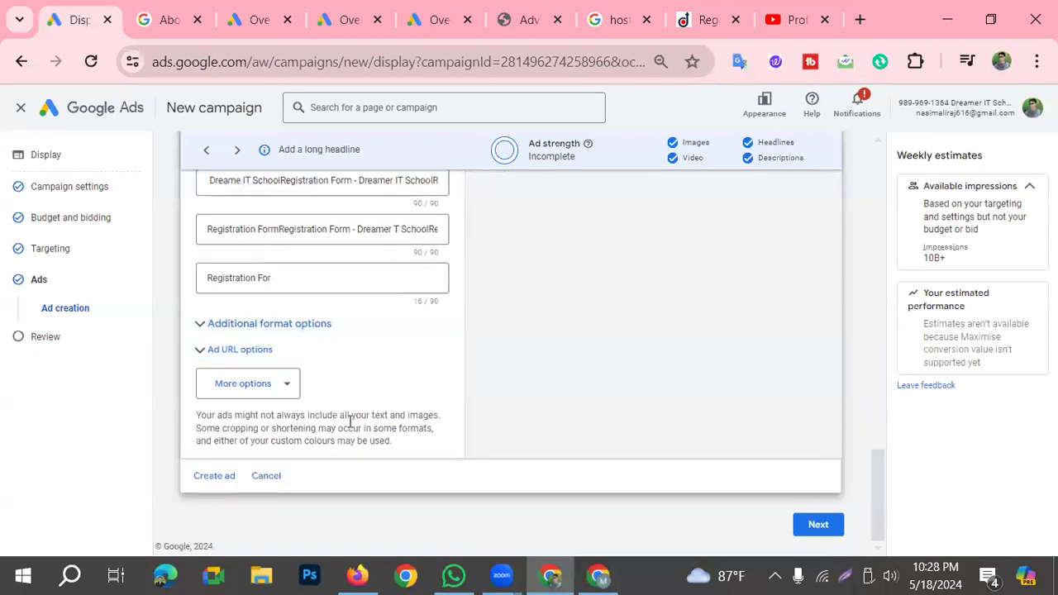
left_click(279, 389)
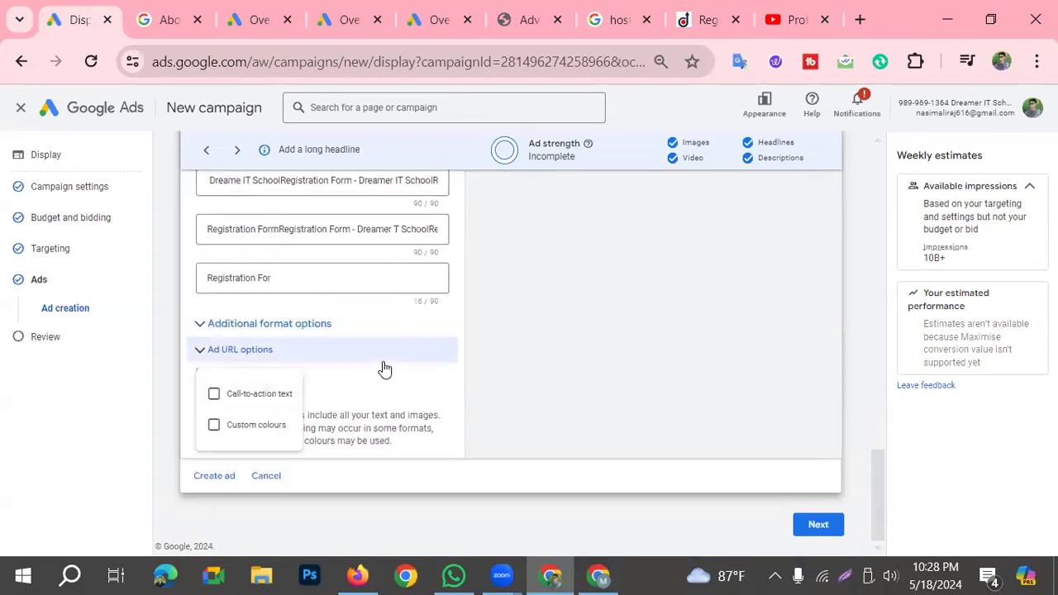
left_click(274, 398)
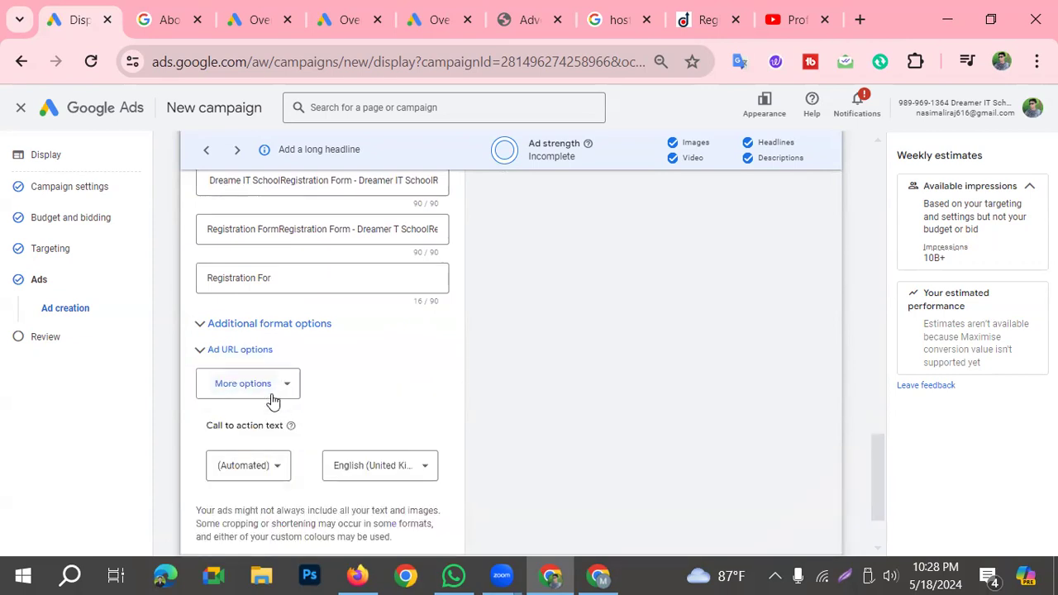
Step: Set the call-to-action text to Apply now, change it to Install and check the ad preview
left_click(279, 462)
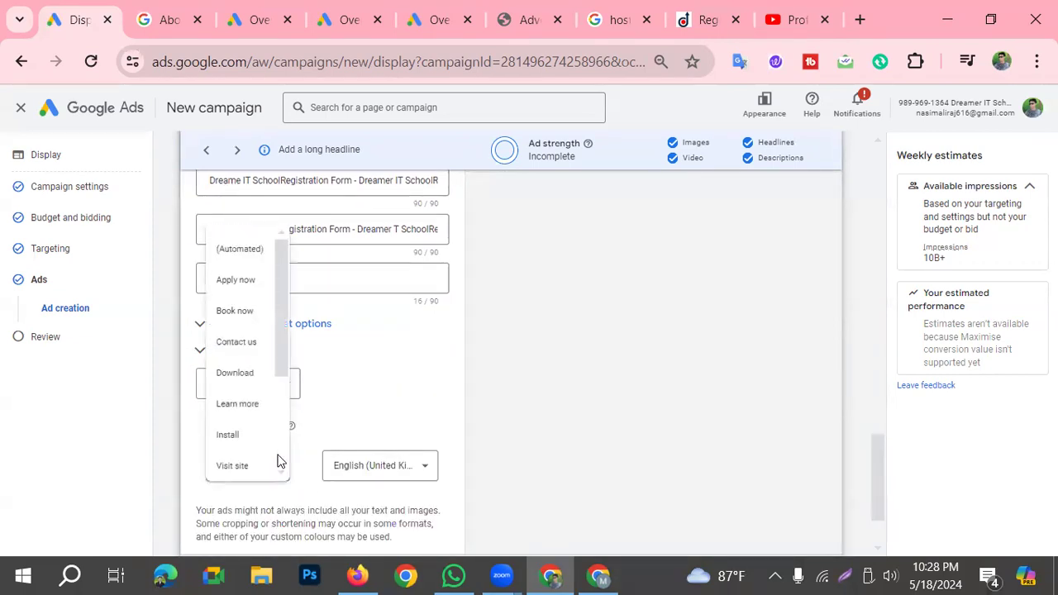
left_click(248, 282)
left_click(248, 475)
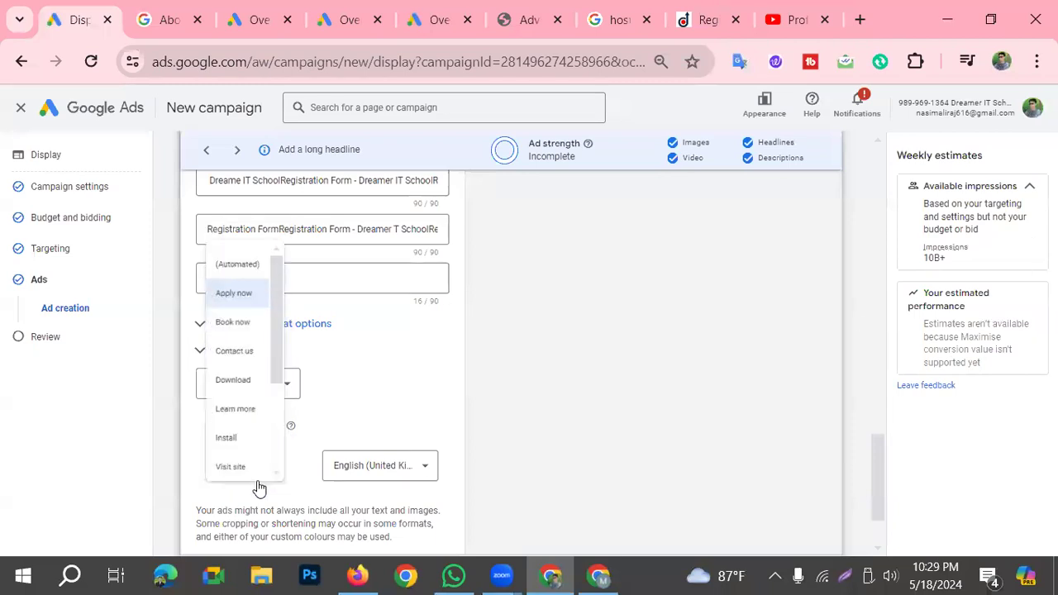
left_click(240, 434)
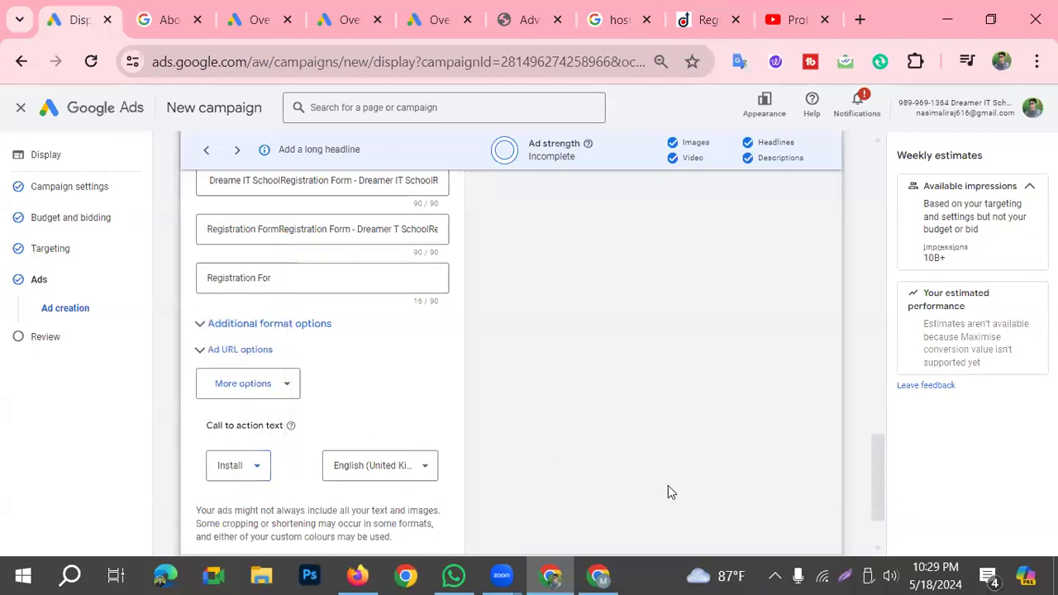
scroll(623, 492, "up", 10)
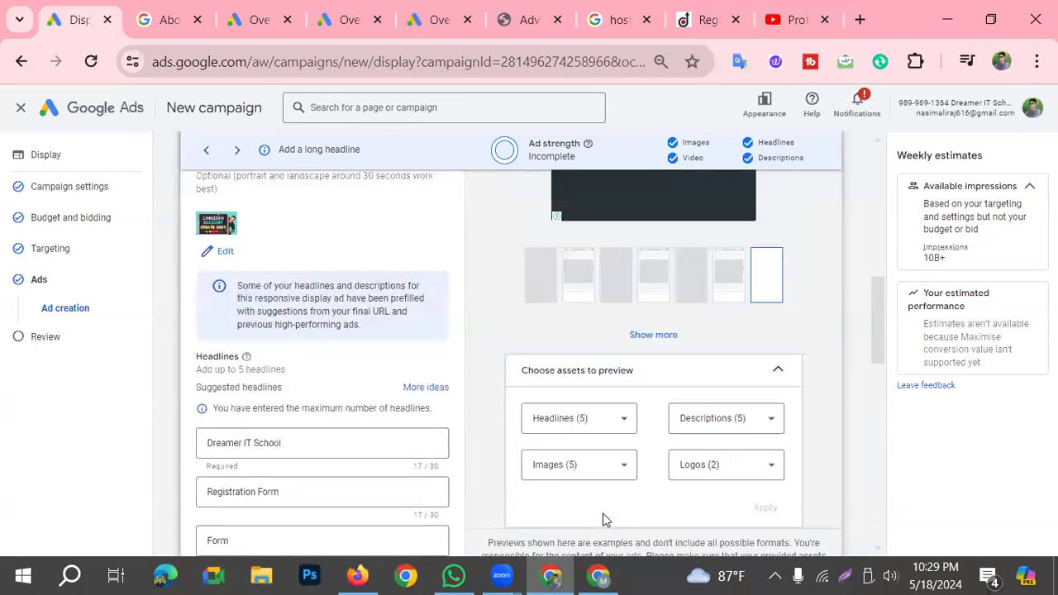
scroll(429, 502, "down", 15)
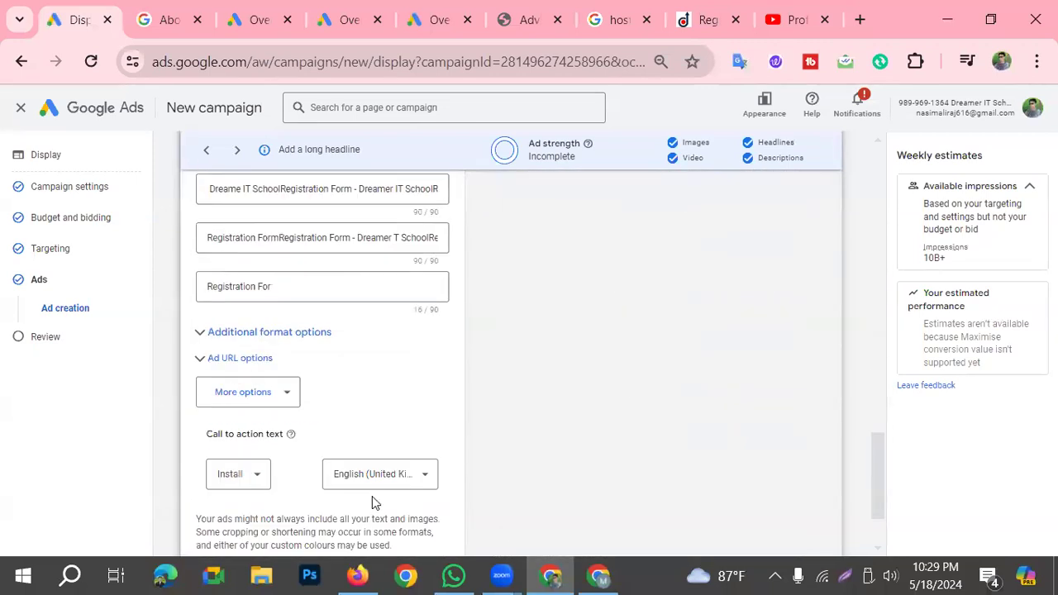
Step: Review the available call-to-action texts and set the ad's call to action to Apply now
left_click(249, 389)
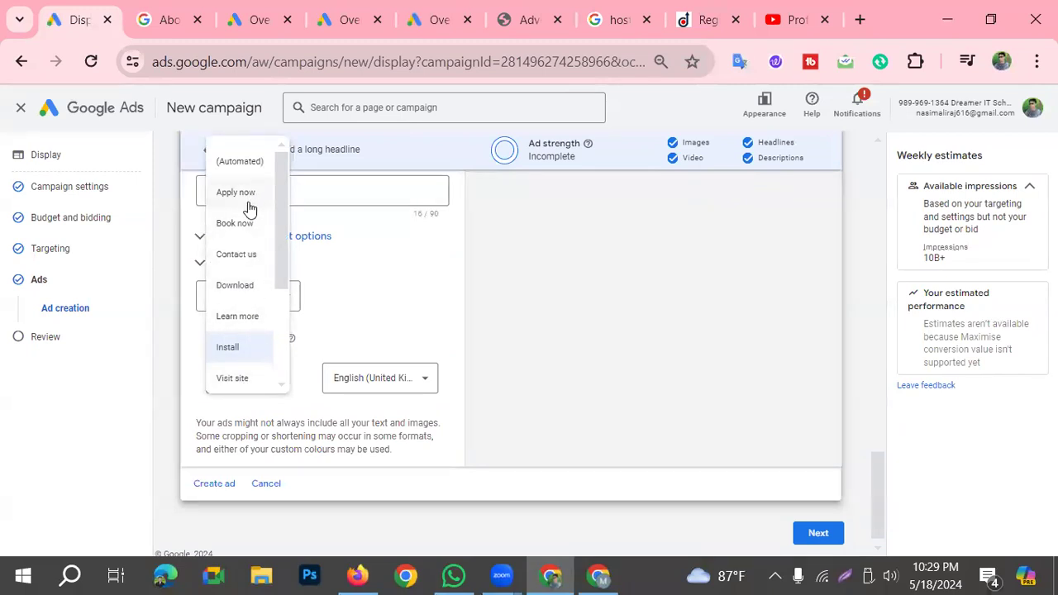
scroll(256, 302, "down", 2)
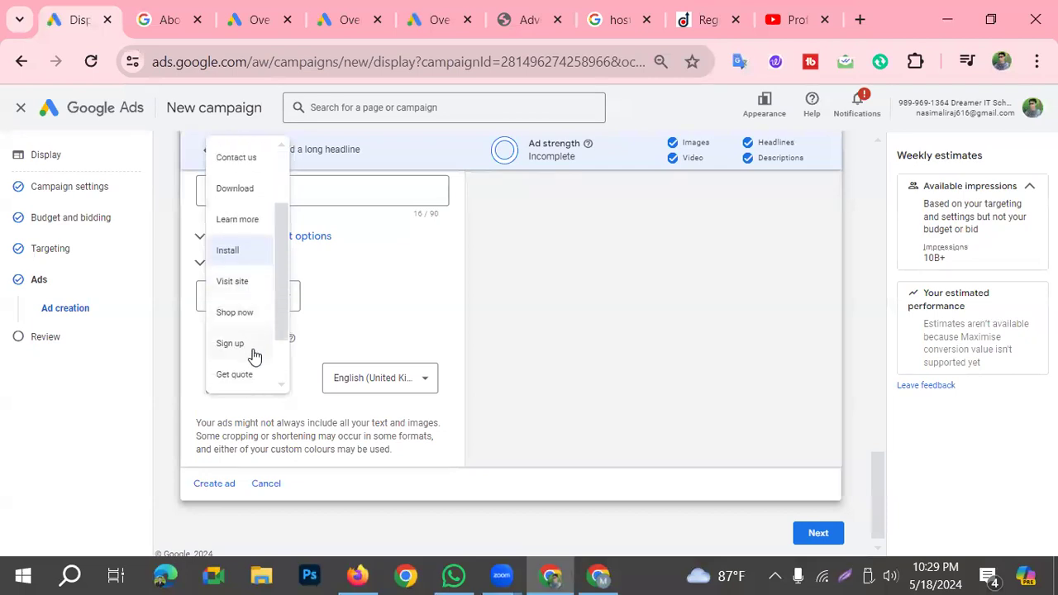
scroll(252, 344, "down", 1)
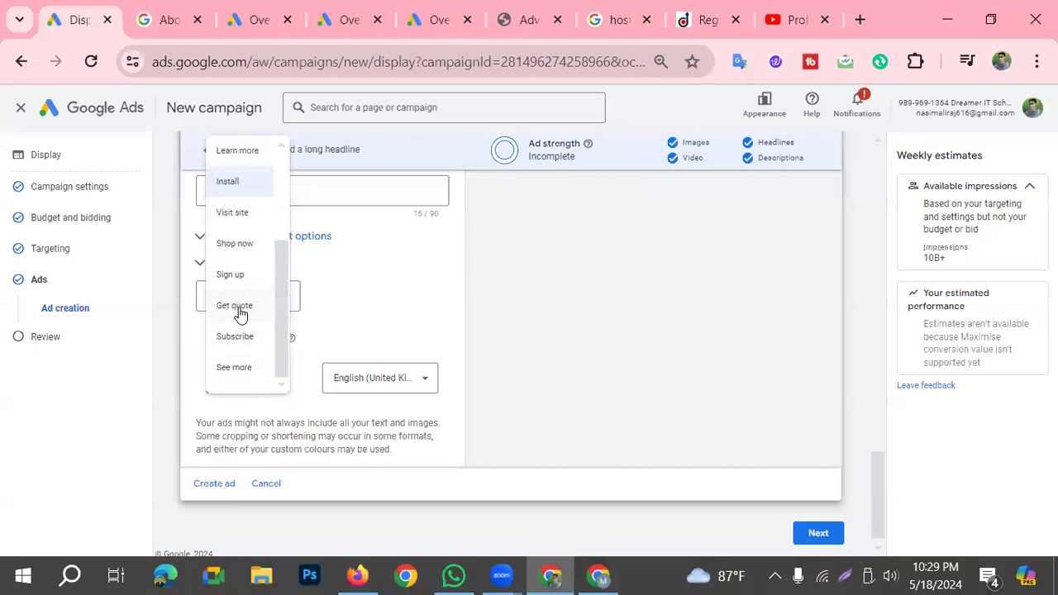
scroll(252, 368, "up", 2)
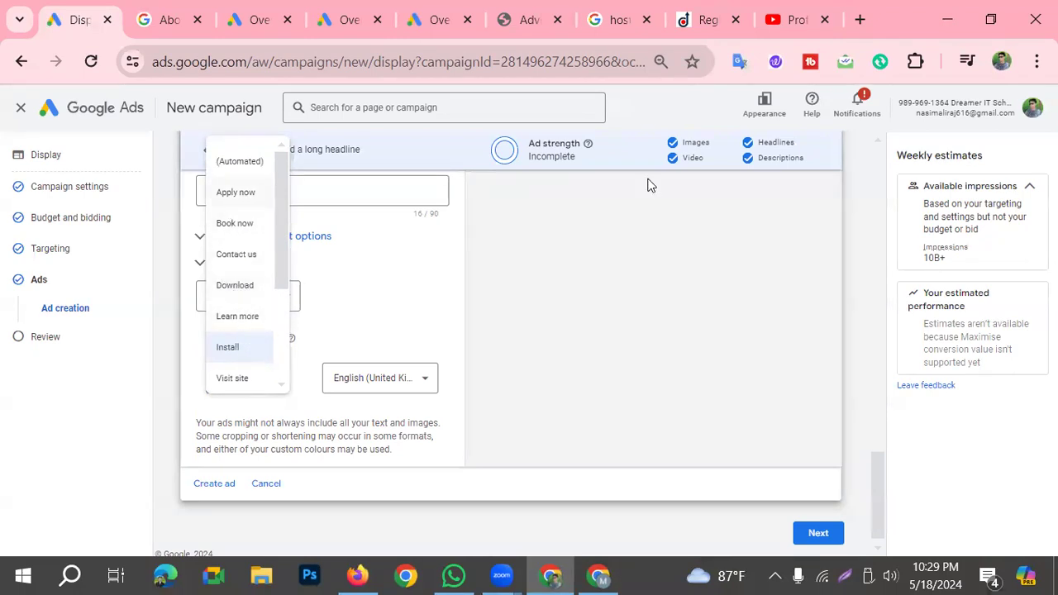
left_click(236, 193)
Step: Preview the fourth example layout of the ad, with the classroom photo and the Registration Form headline
scroll(455, 409, "up", 15)
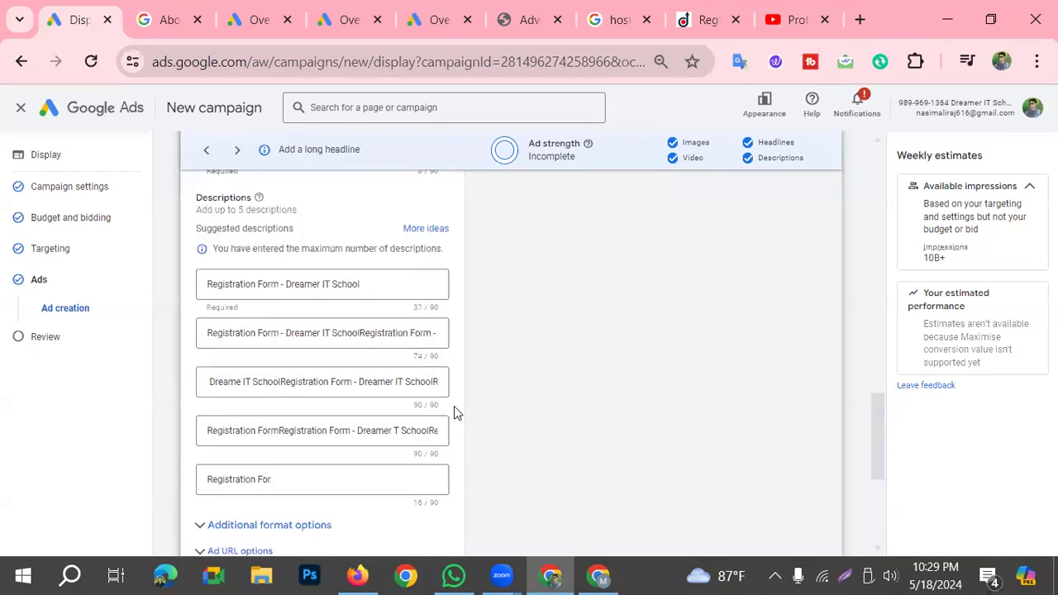
scroll(460, 407, "down", 7)
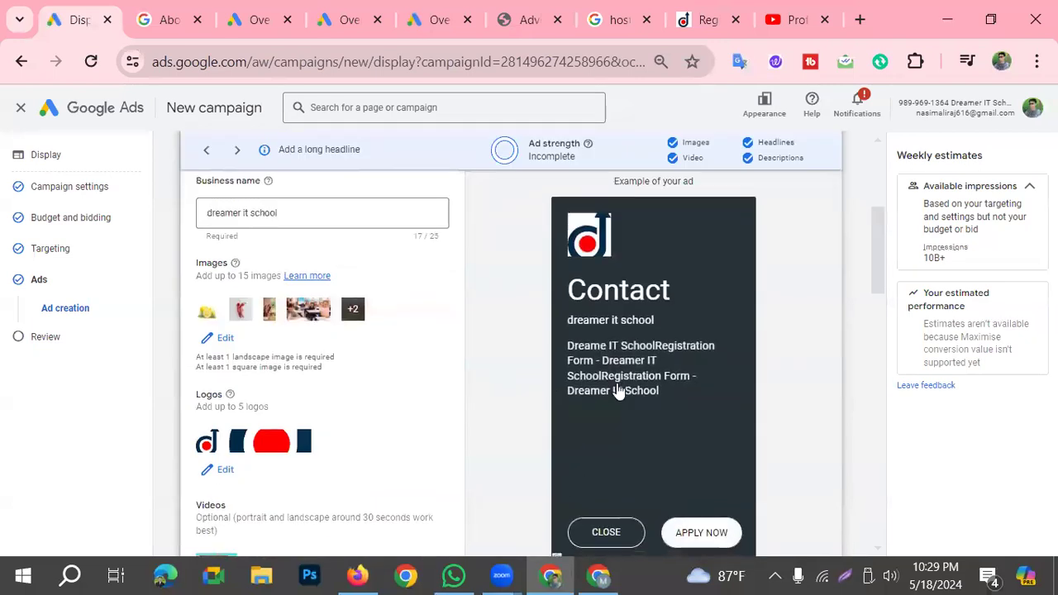
left_click(650, 435)
scroll(748, 409, "up", 1)
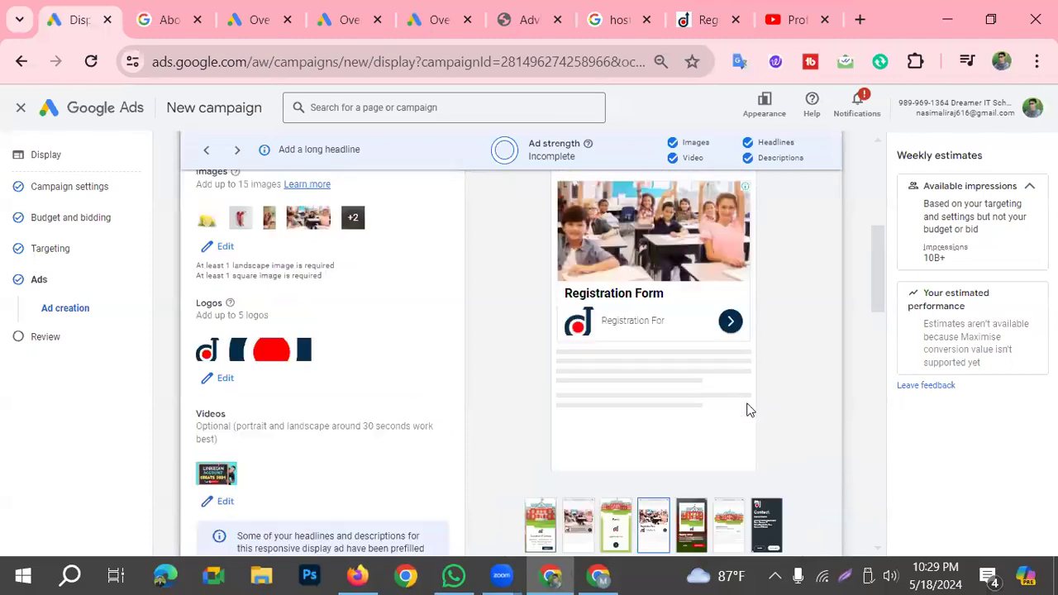
scroll(578, 404, "up", 1)
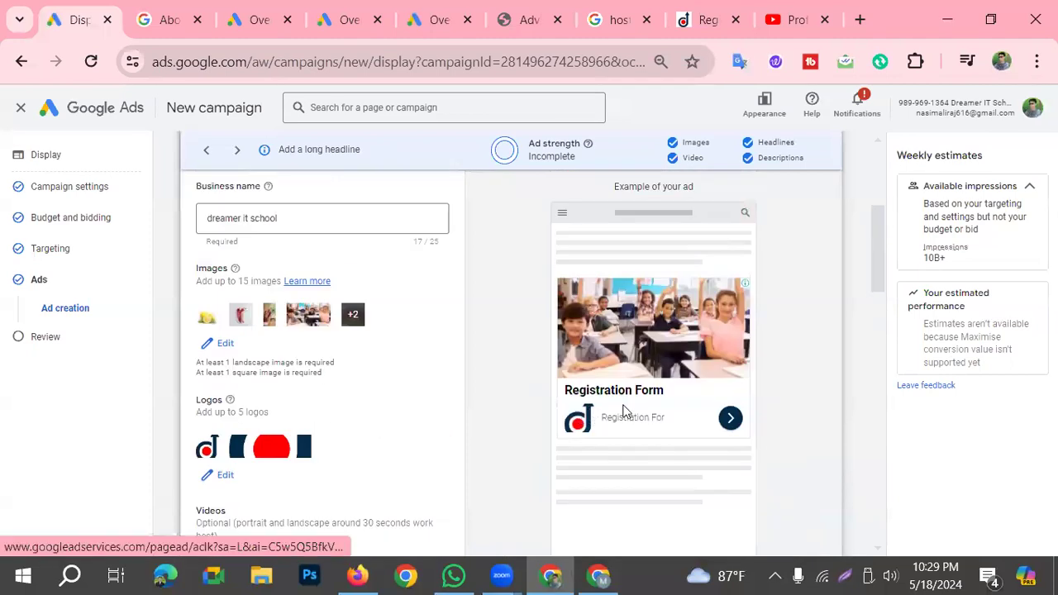
scroll(645, 409, "down", 1)
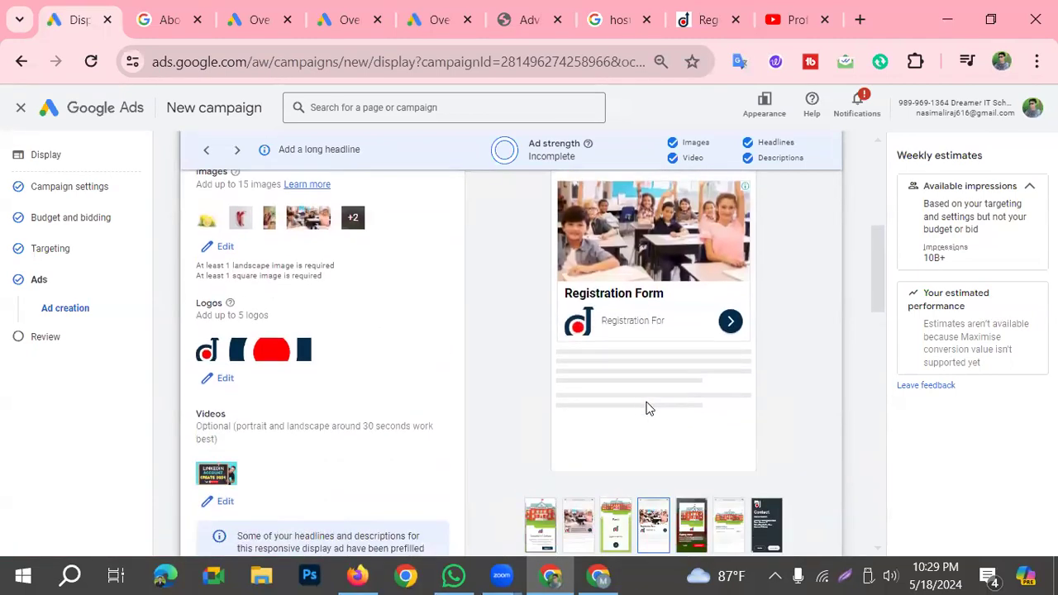
Step: Test the previewed ad's link through to its destination URL, the registration form page, and return to the campaign
left_click(727, 329)
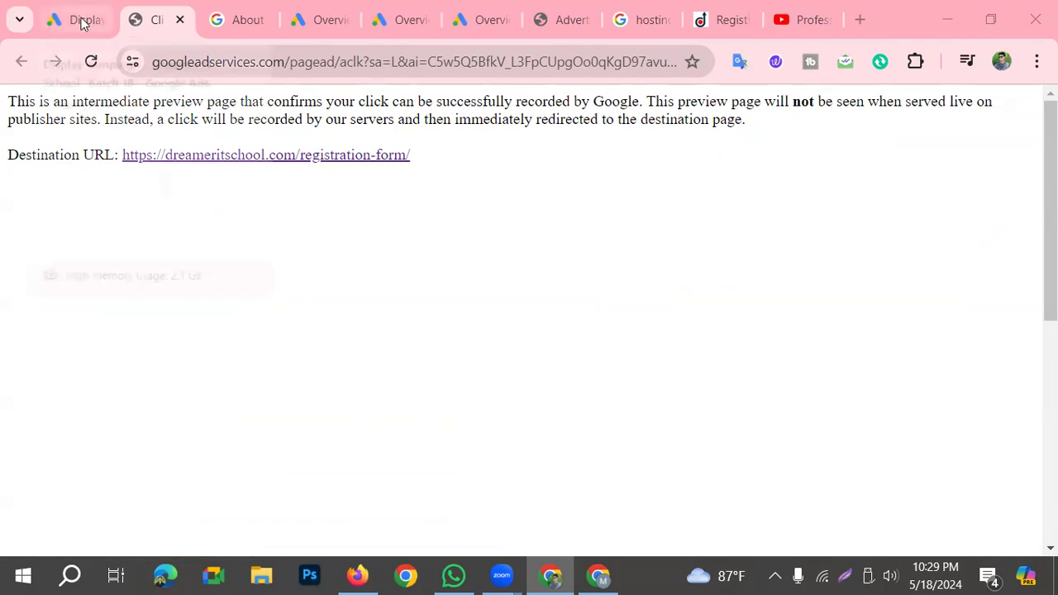
left_click(330, 163)
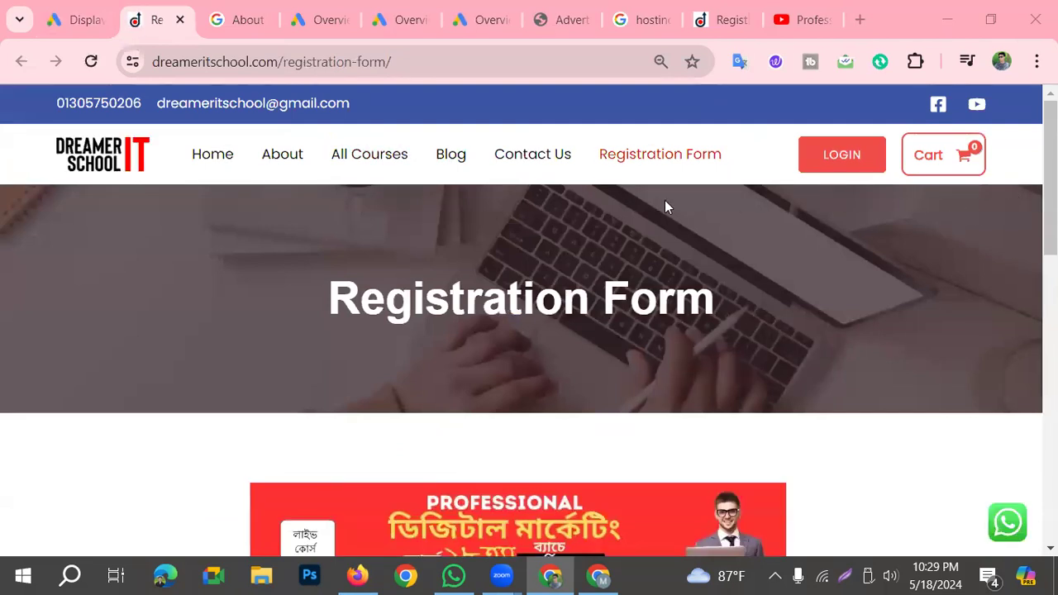
left_click(83, 25)
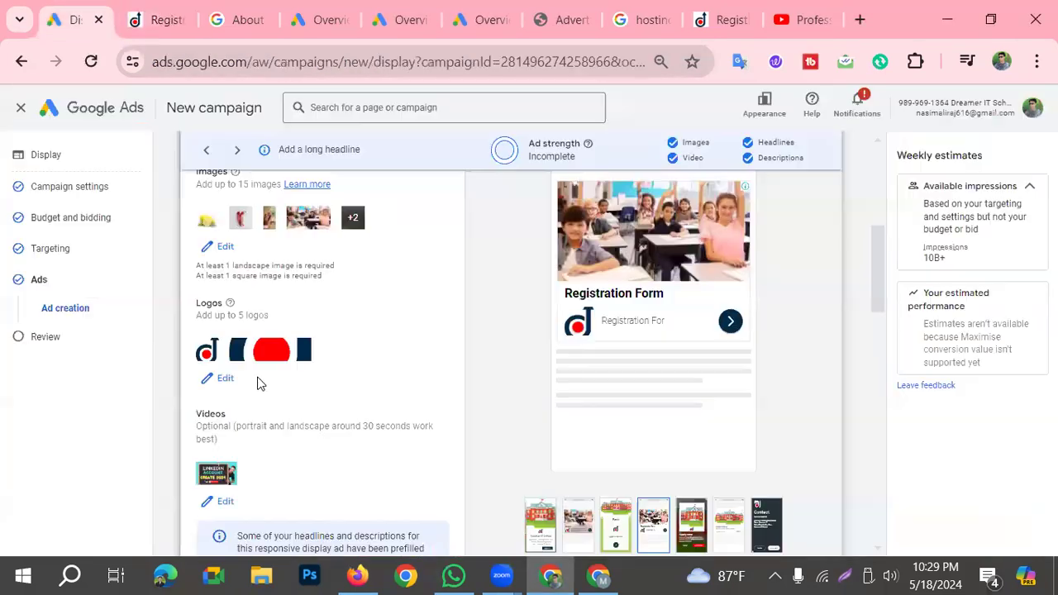
Step: Open the classroom-photo ad's link from the preview once more and return to the campaign draft
scroll(693, 395, "up", 2)
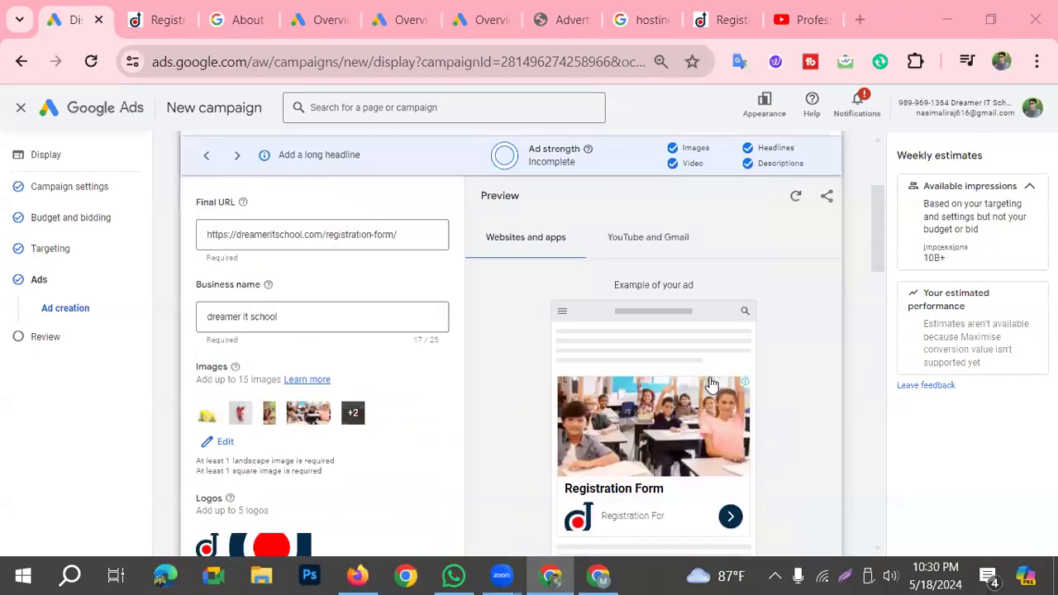
scroll(725, 428, "down", 1)
left_click(737, 421)
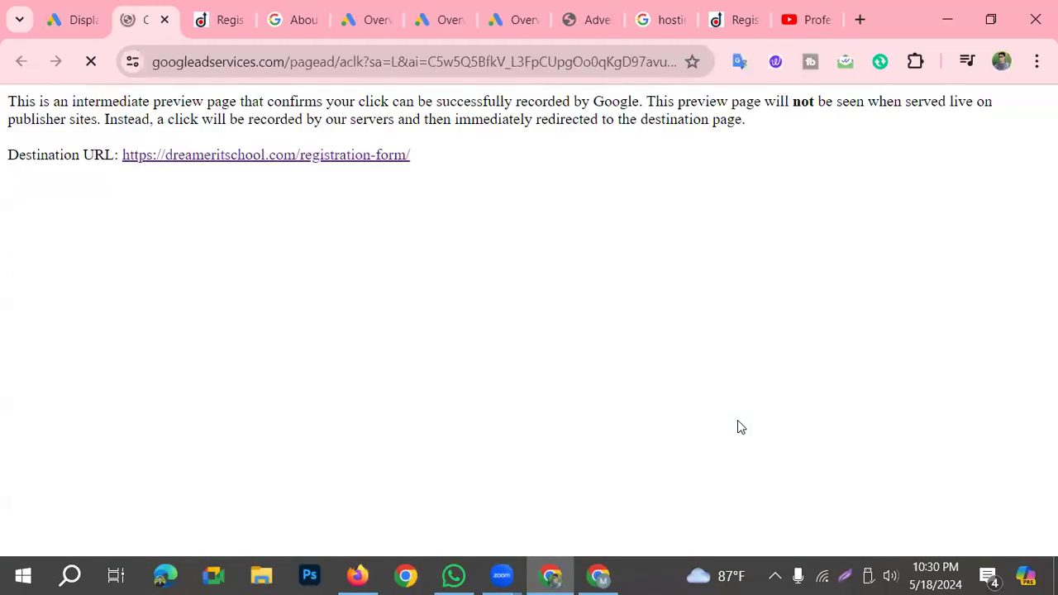
left_click(75, 21)
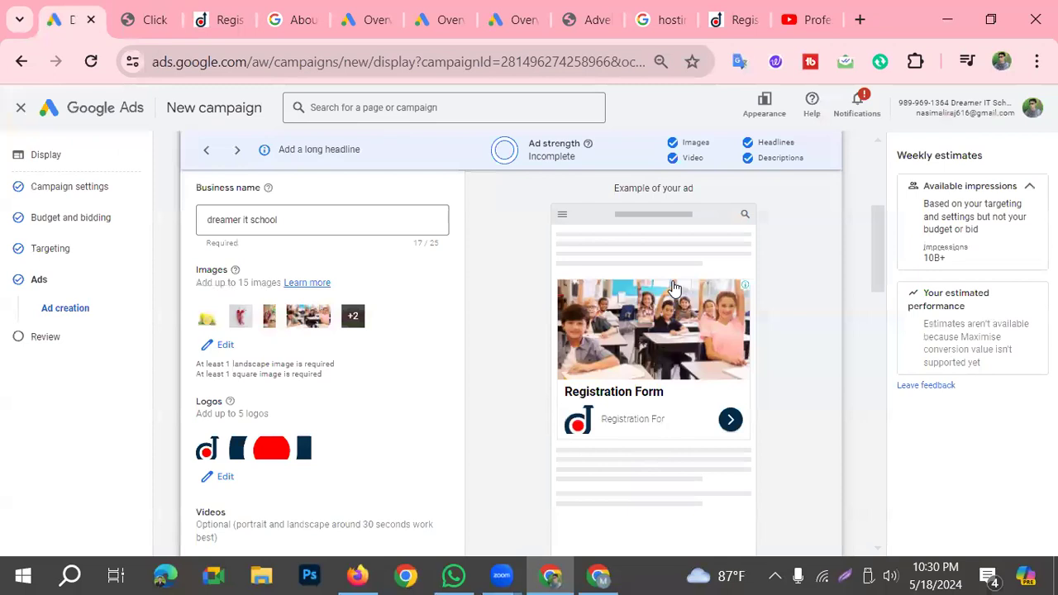
Step: Preview the third example layout with the school building and green frame, and select the second layout for preview
scroll(662, 397, "down", 5)
left_click(610, 245)
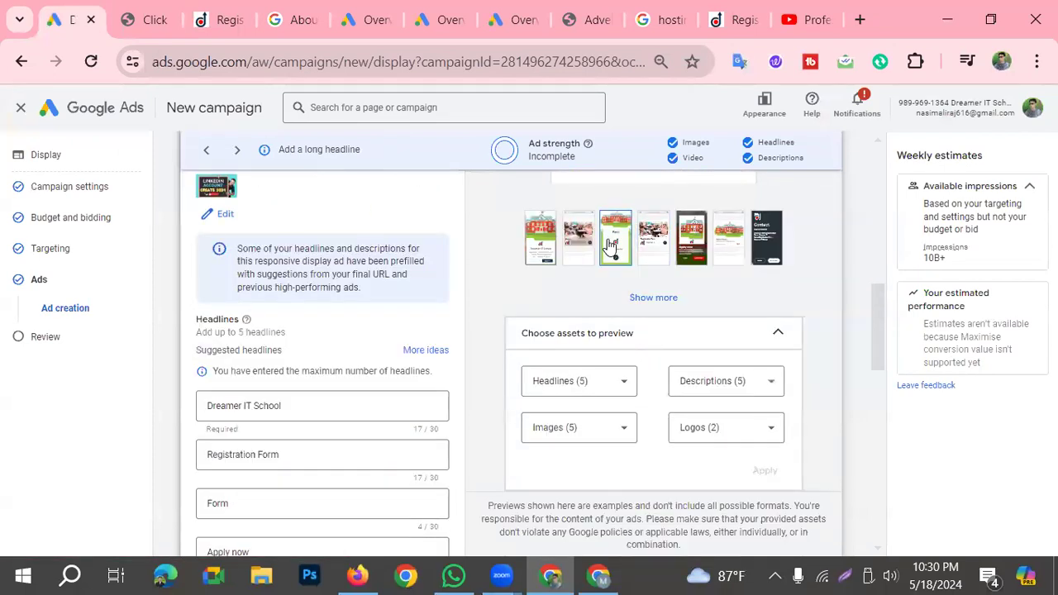
scroll(637, 324, "up", 3)
scroll(666, 341, "up", 1)
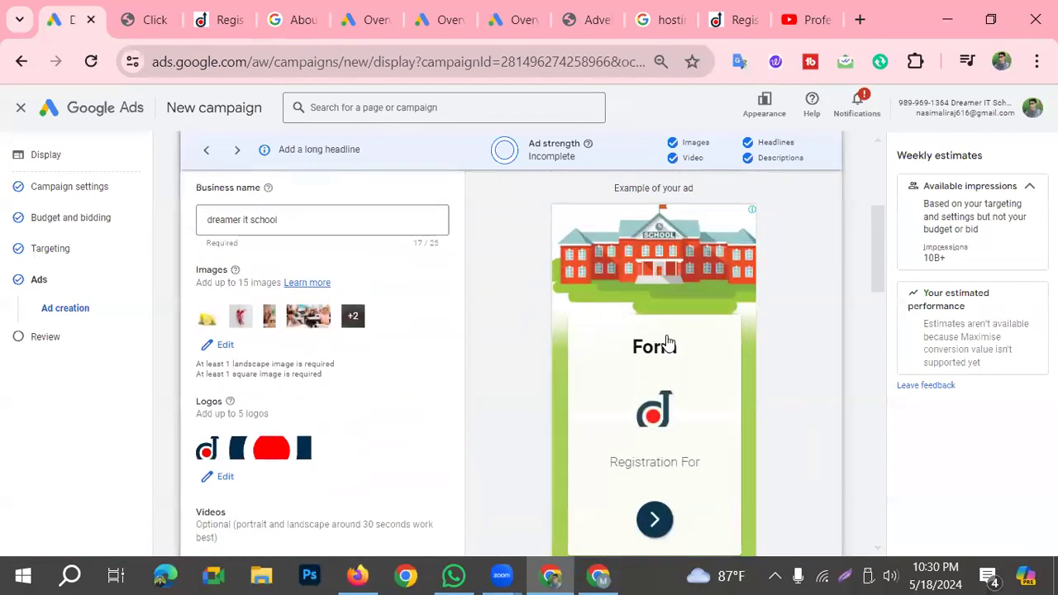
scroll(658, 404, "down", 1)
scroll(676, 328, "down", 2)
left_click(590, 352)
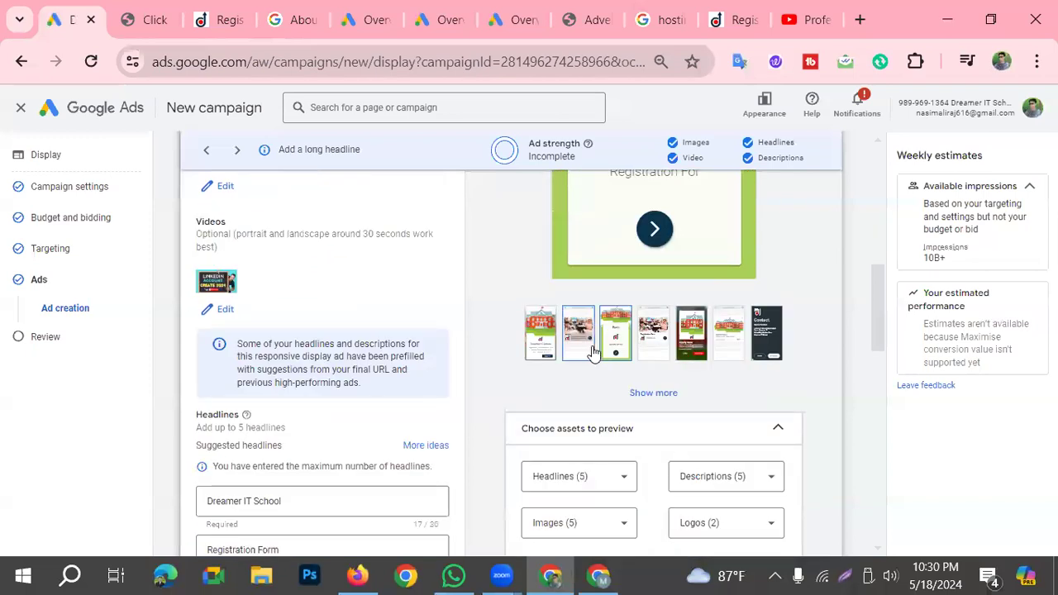
Step: Look over the second example layout of the ad, with the classroom photo and the Contact headline
scroll(723, 355, "up", 2)
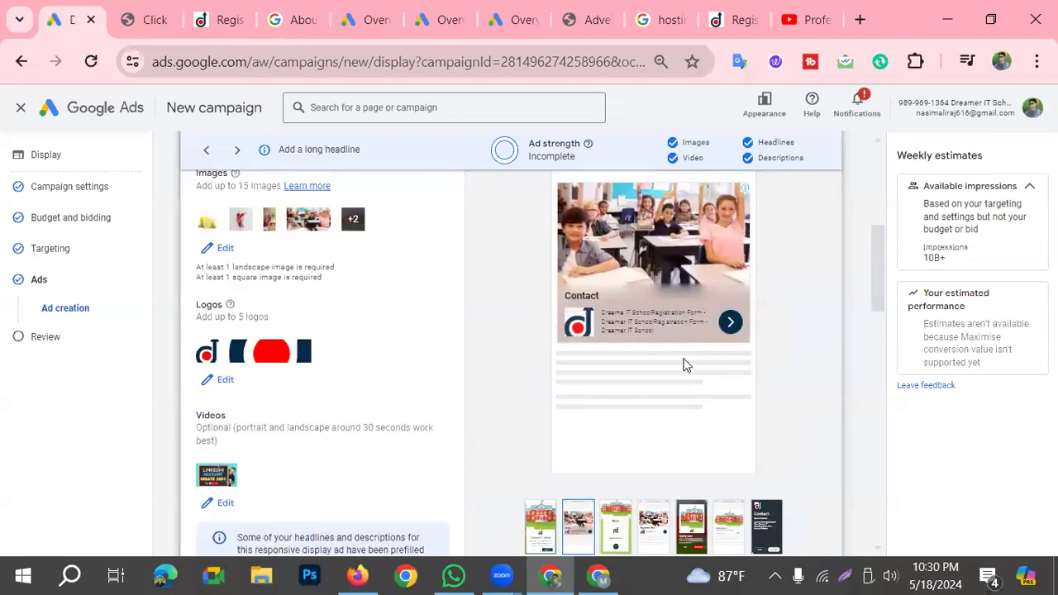
scroll(662, 372, "up", 2)
scroll(596, 385, "down", 1)
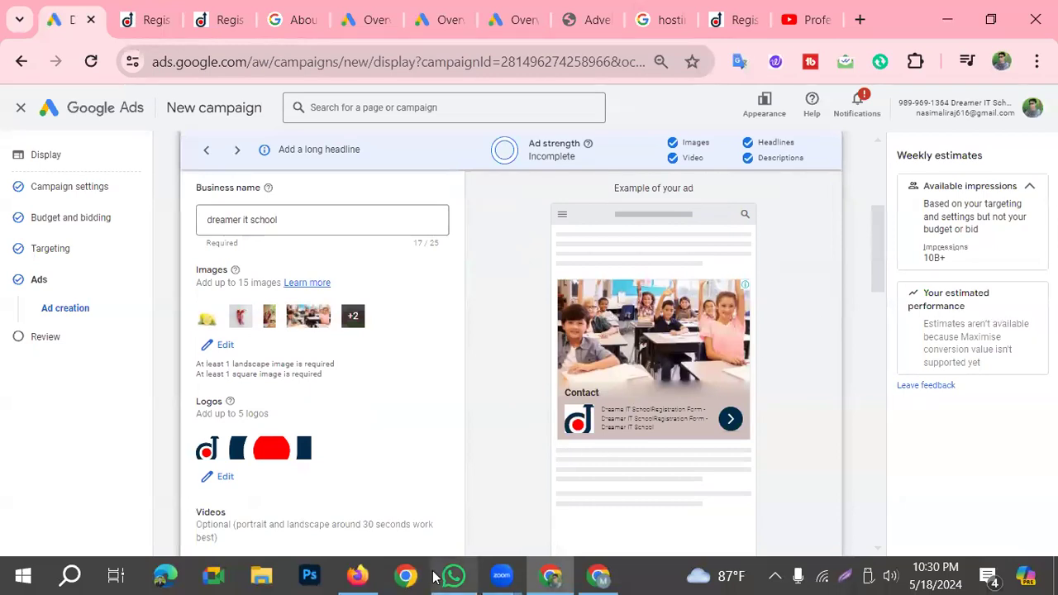
Step: Keep English (United Kingdom) as the call to action language and continue to the campaign review
scroll(442, 450, "down", 12)
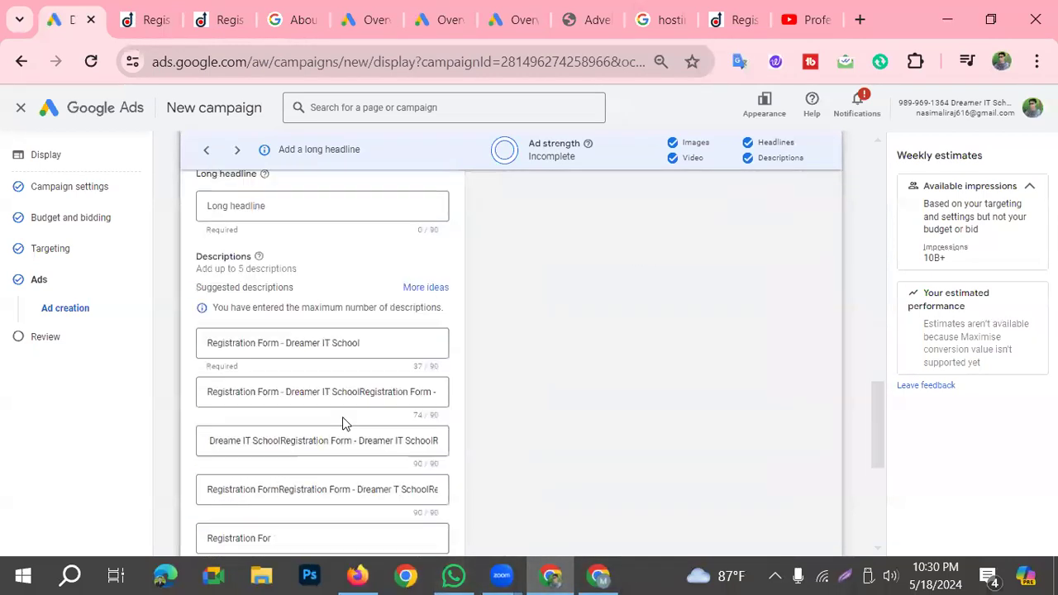
scroll(322, 430, "up", 1)
scroll(322, 430, "down", 1)
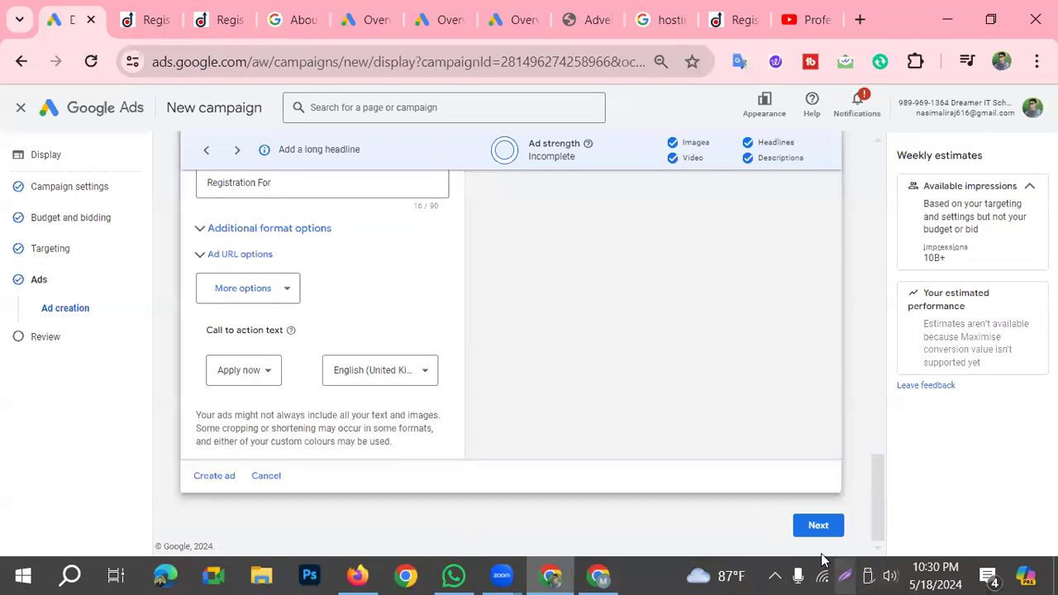
left_click(406, 373)
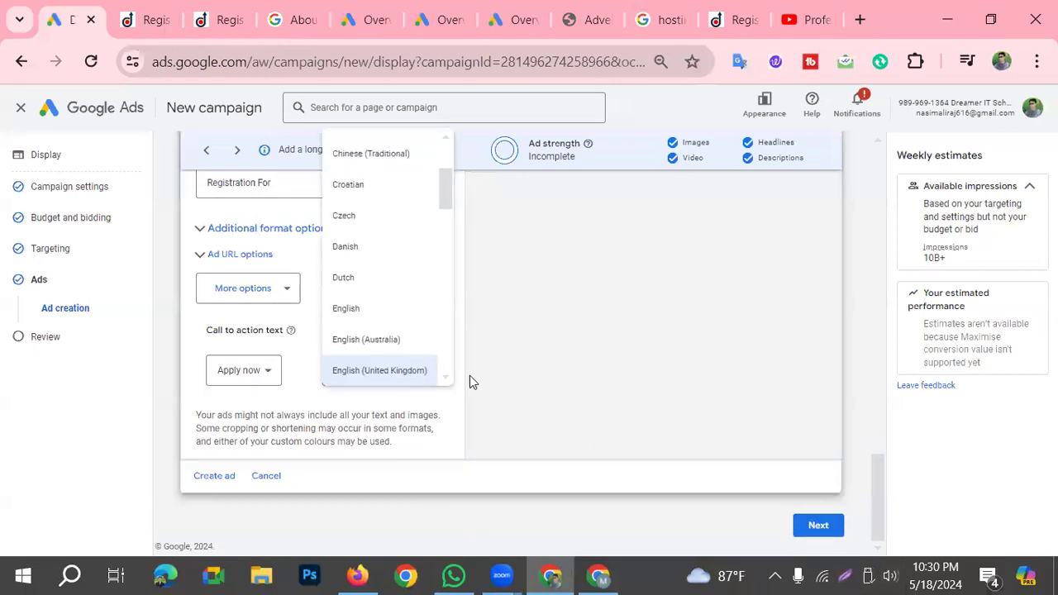
left_click(395, 381)
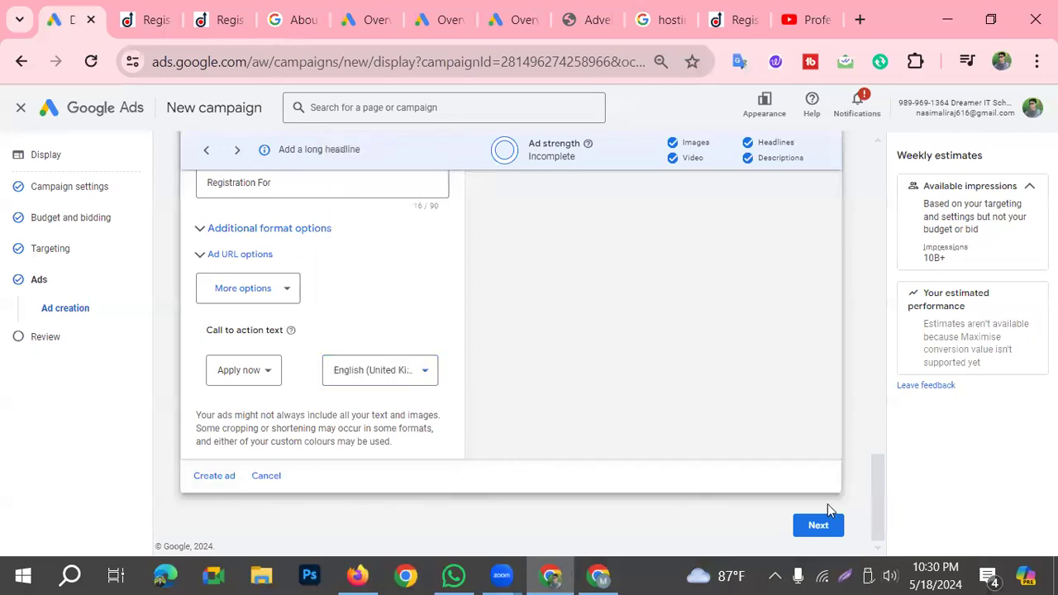
left_click(817, 527)
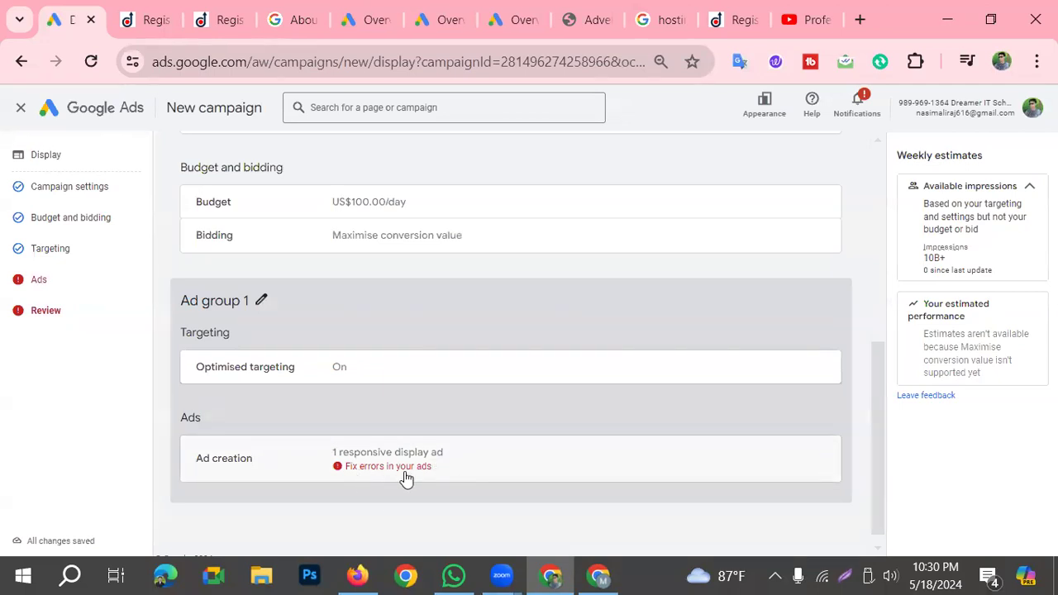
Step: Reopen the ad from the review and fill its empty long headline with the YouTube video link
left_click(20, 286)
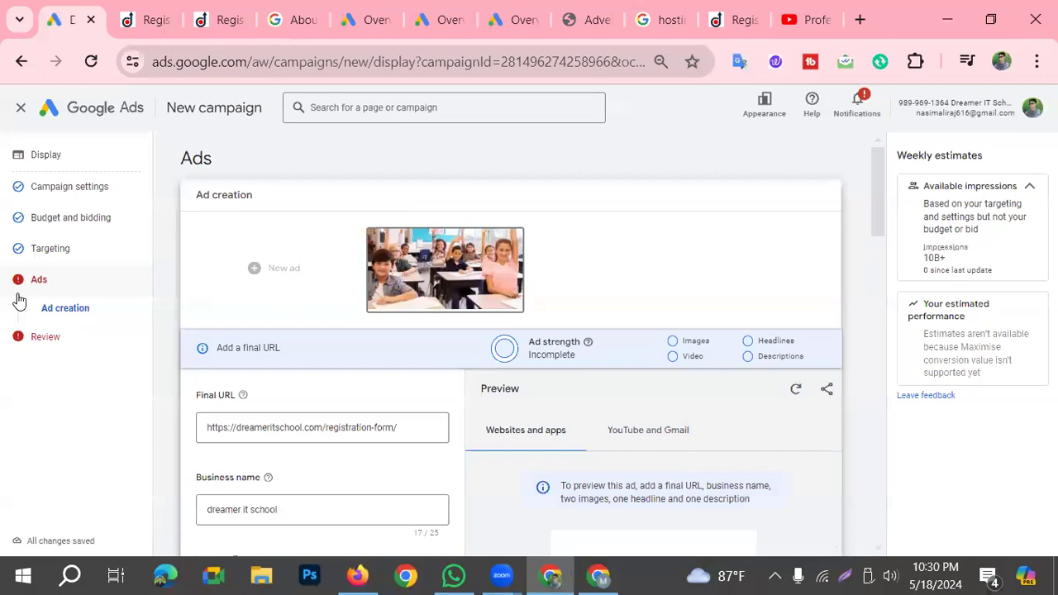
scroll(254, 428, "down", 6)
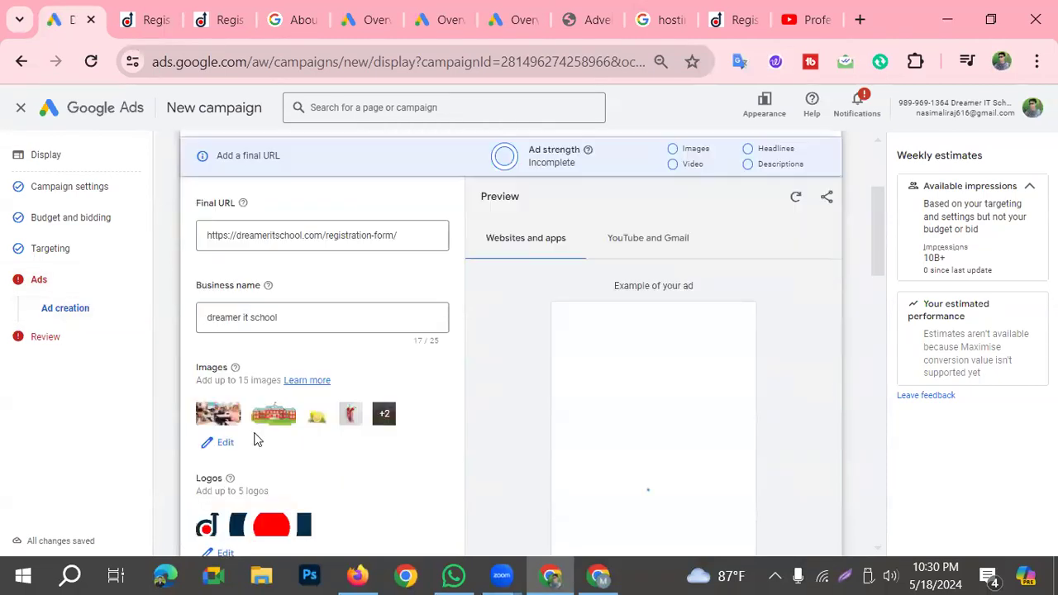
scroll(265, 453, "down", 7)
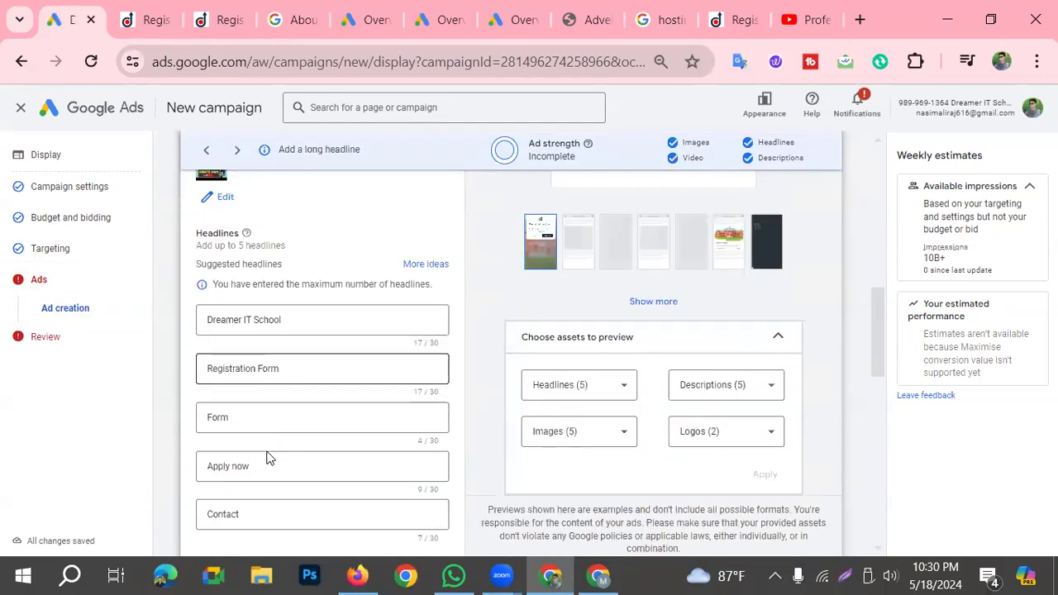
left_click(296, 217)
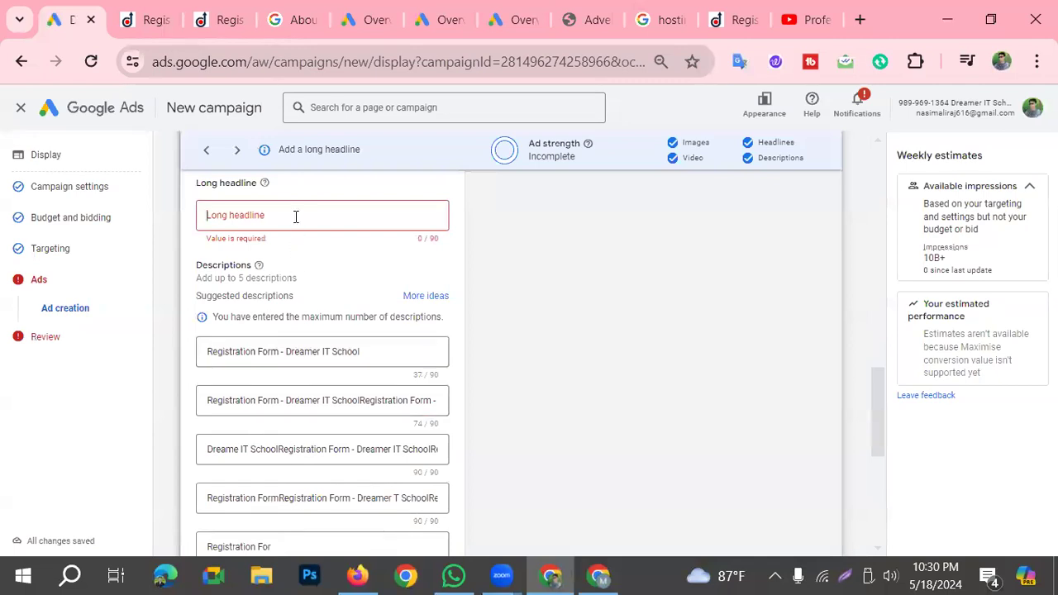
scroll(348, 297, "up", 1)
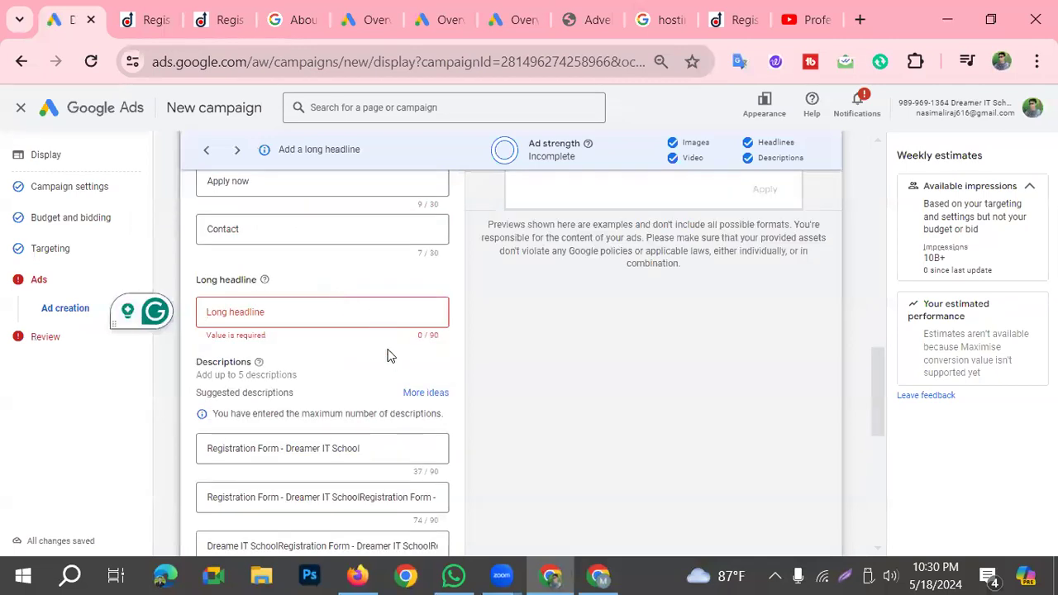
type("https://www.youtube.com/watch?v=2VOAagTr5bo&t=999s")
type("https://www.youtube.com/watch?v=2VOAagTr5bo&t=999s")
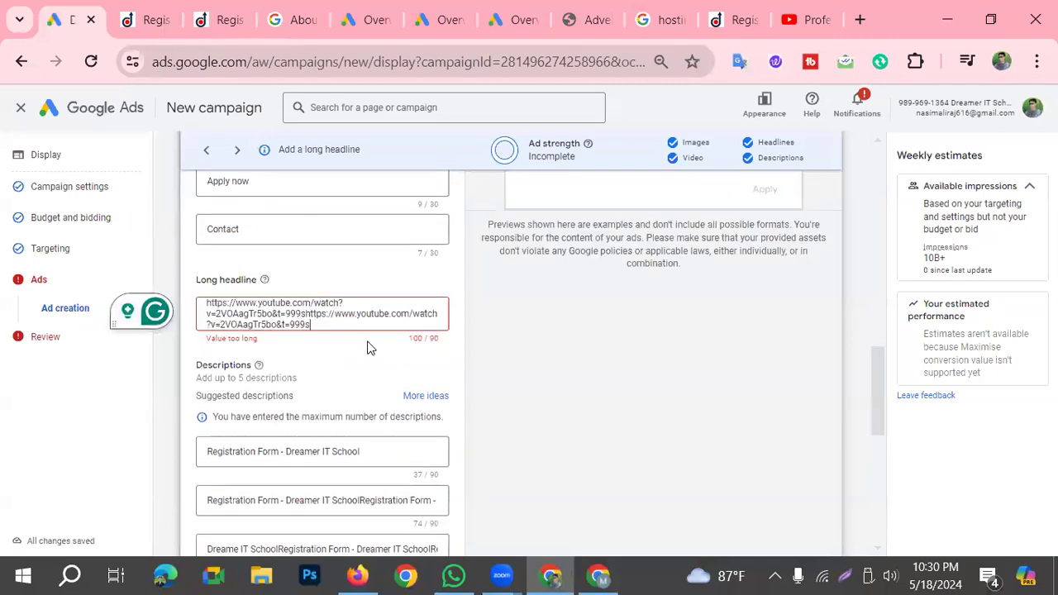
left_click_drag(332, 314, 165, 295)
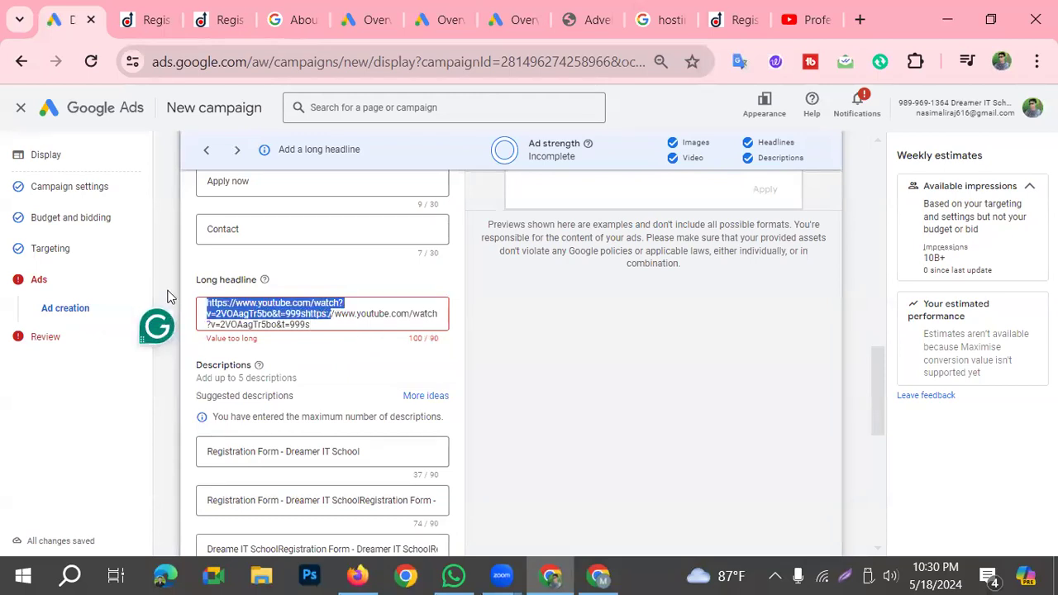
key("BackSpace")
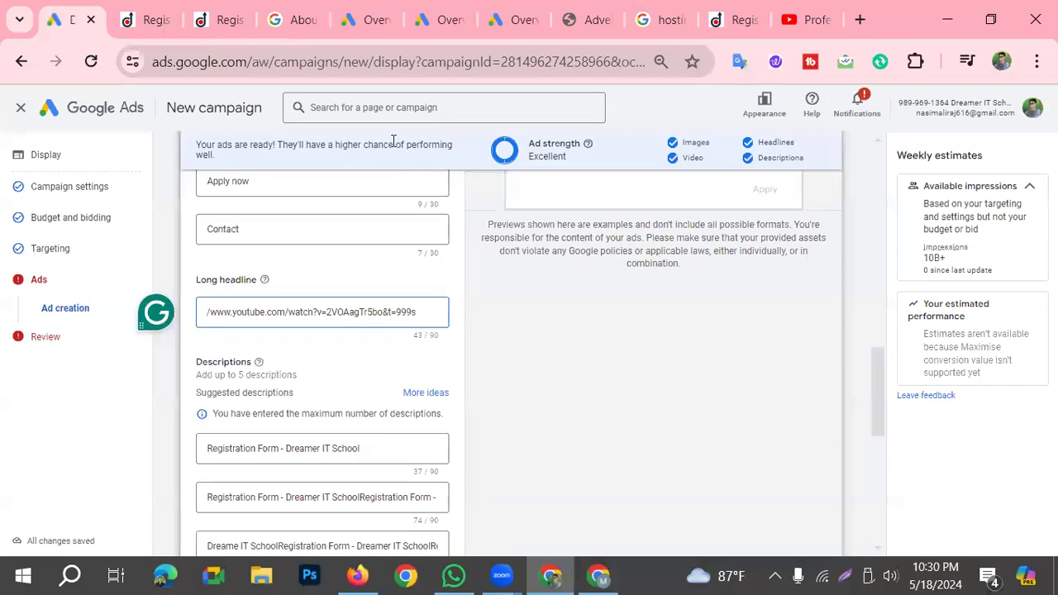
scroll(827, 496, "down", 10)
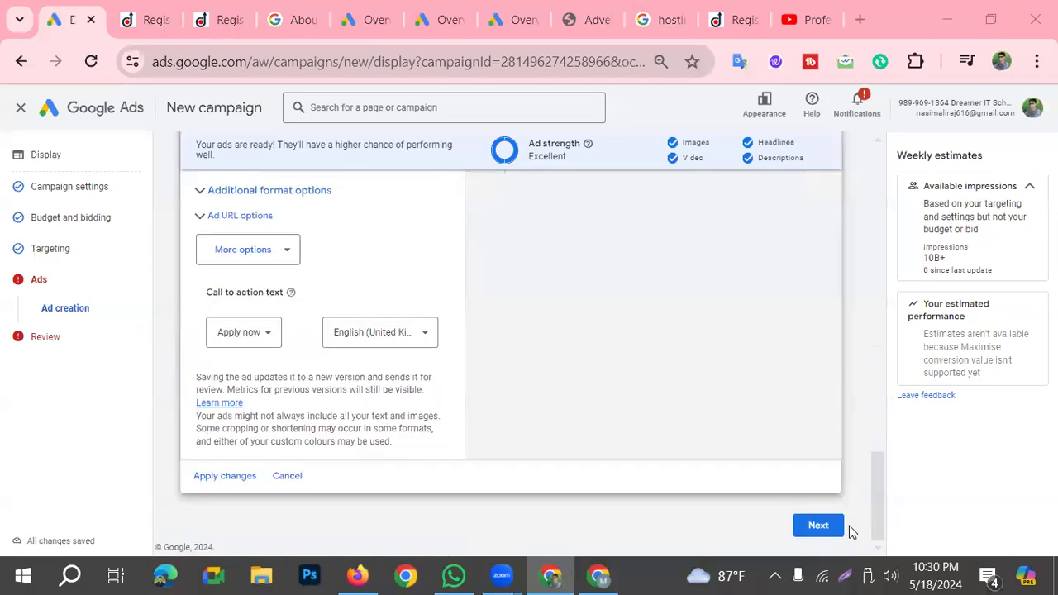
left_click(819, 526)
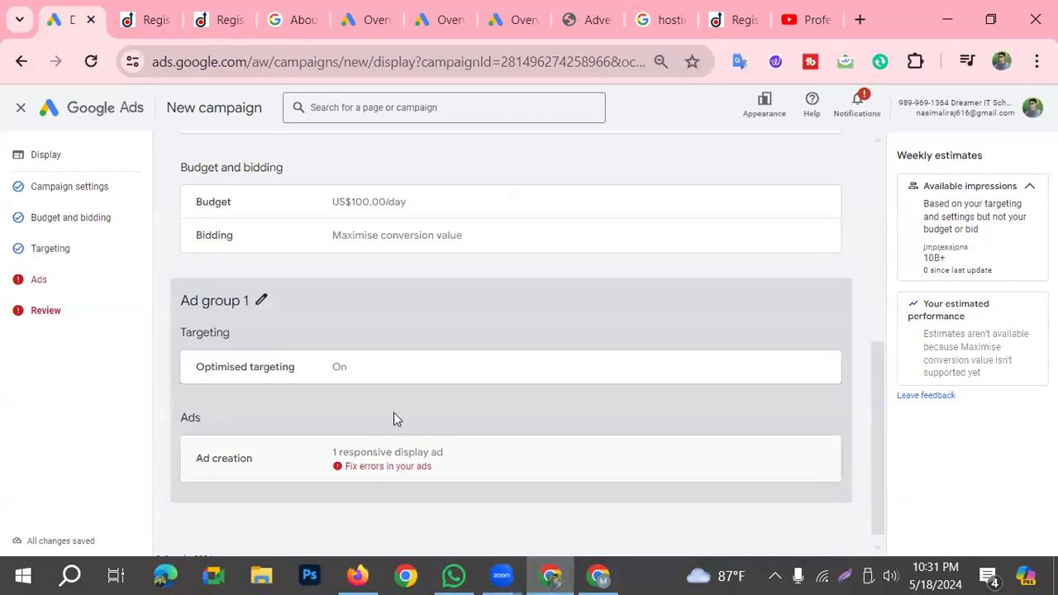
Step: Reopen the ad, and copy "Dreamer It School offers DIGITAL MARKETING training online" from the About text in the registration form page's footer
left_click(39, 281)
scroll(310, 451, "down", 8)
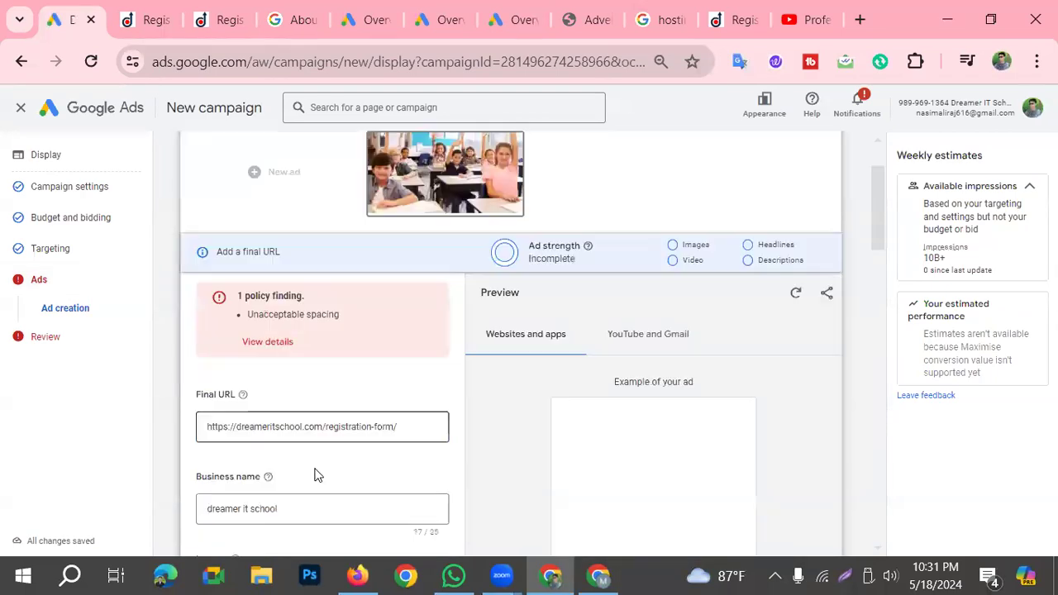
scroll(312, 461, "down", 4)
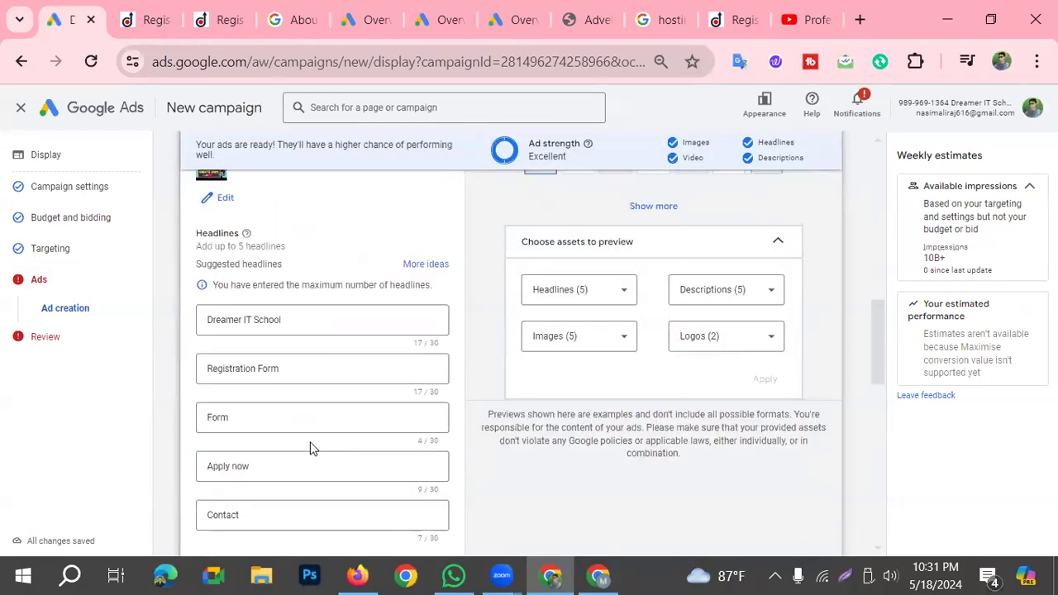
left_click(713, 24)
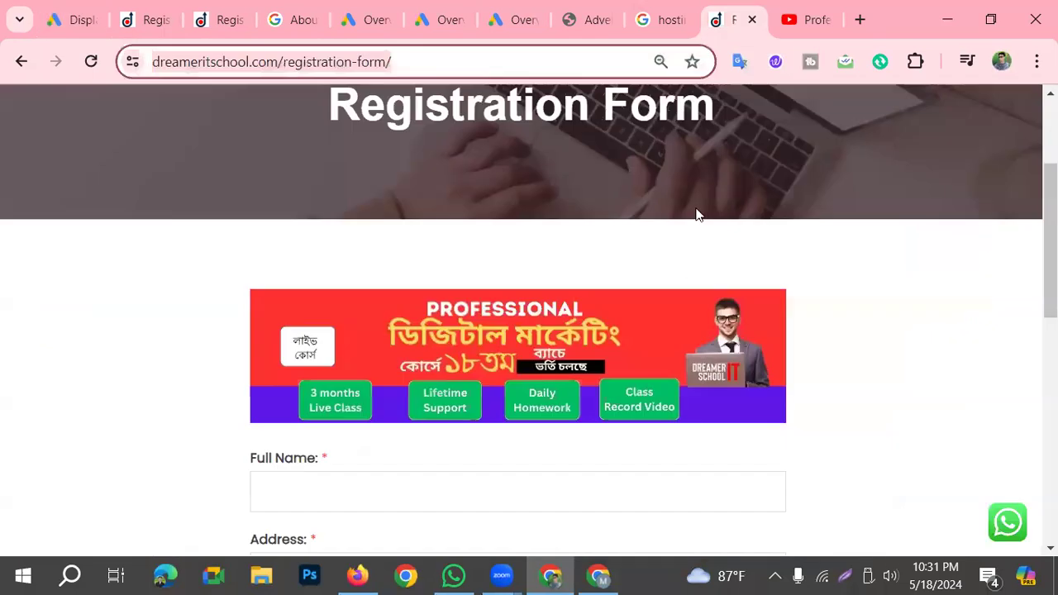
scroll(550, 344, "up", 3)
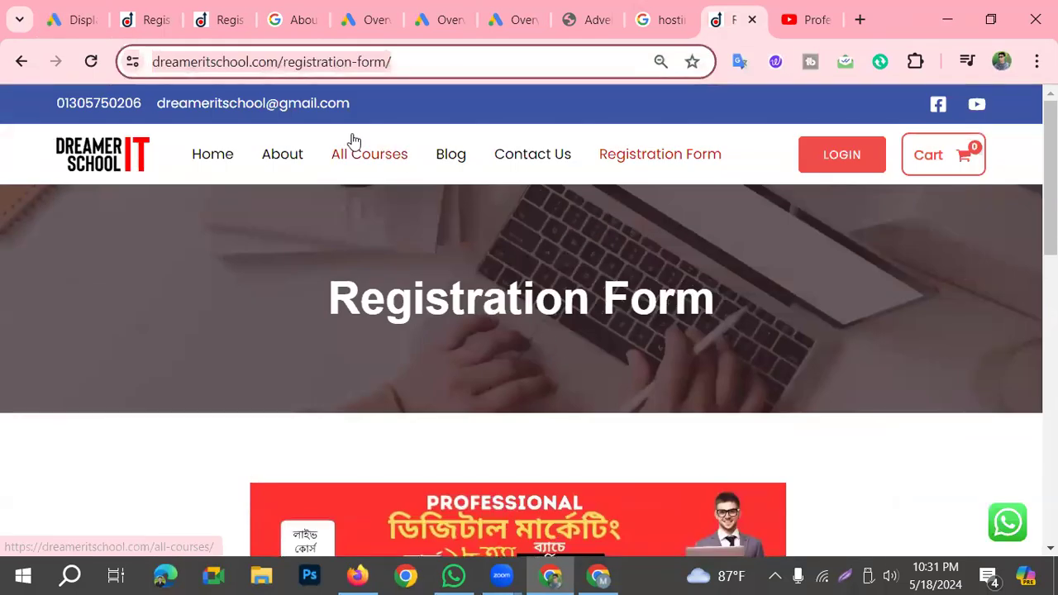
scroll(321, 409, "down", 10)
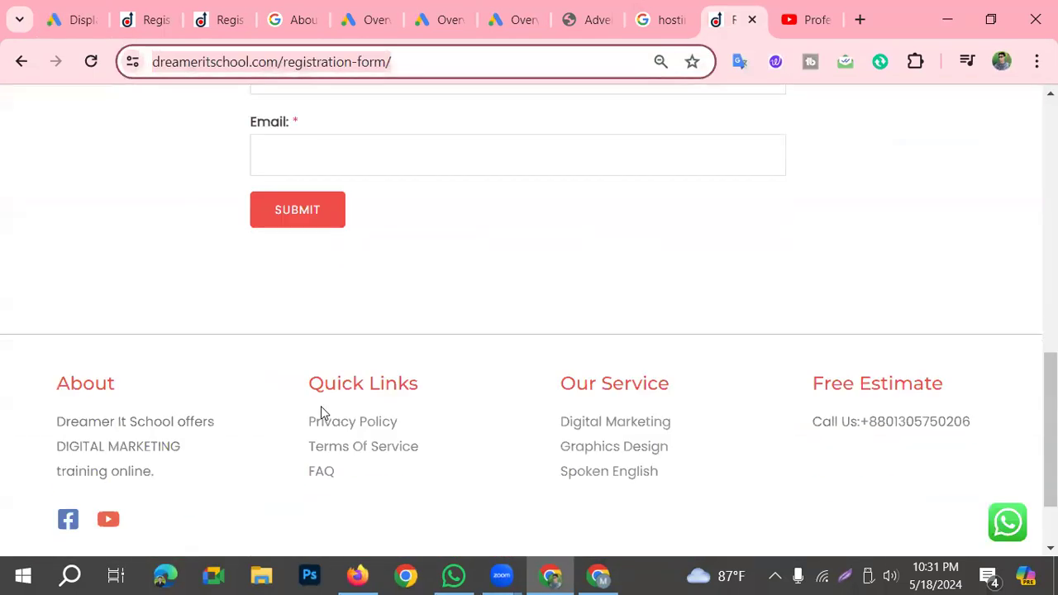
left_click_drag(47, 428, 153, 471)
key("ctrl+c")
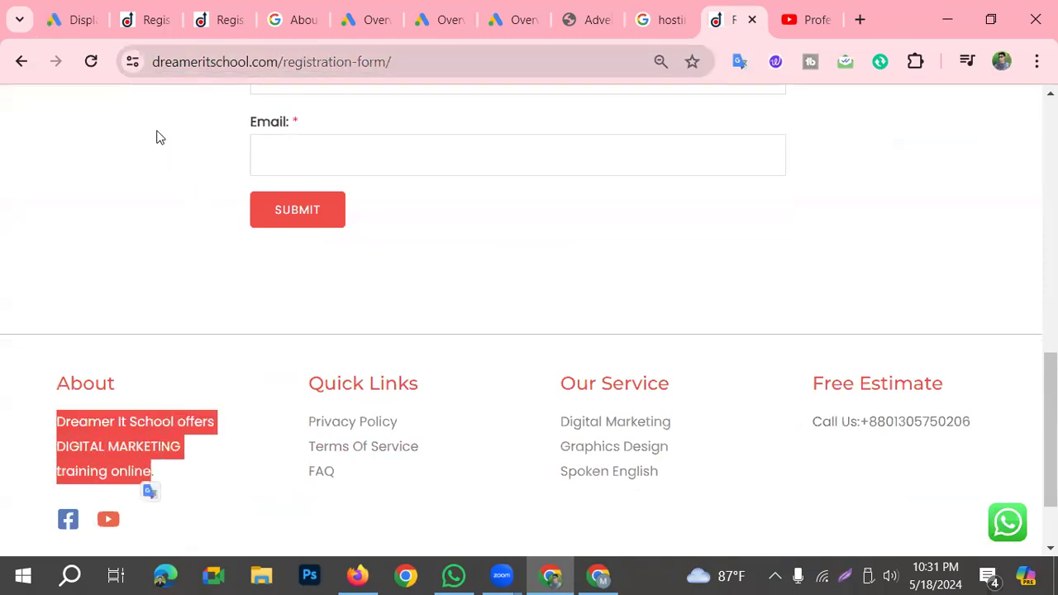
Step: Replace the ad's long headline with the copied text "Dreamer It School offers DIGITAL MARKETING training online"
left_click(80, 22)
left_click(426, 408)
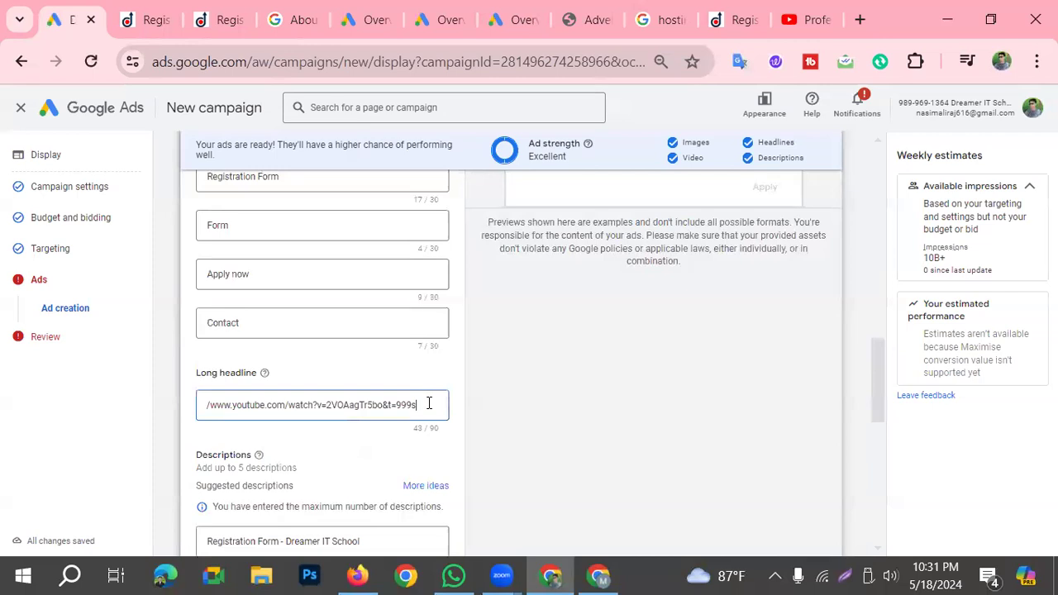
key("ctrl+a")
key("BackSpace")
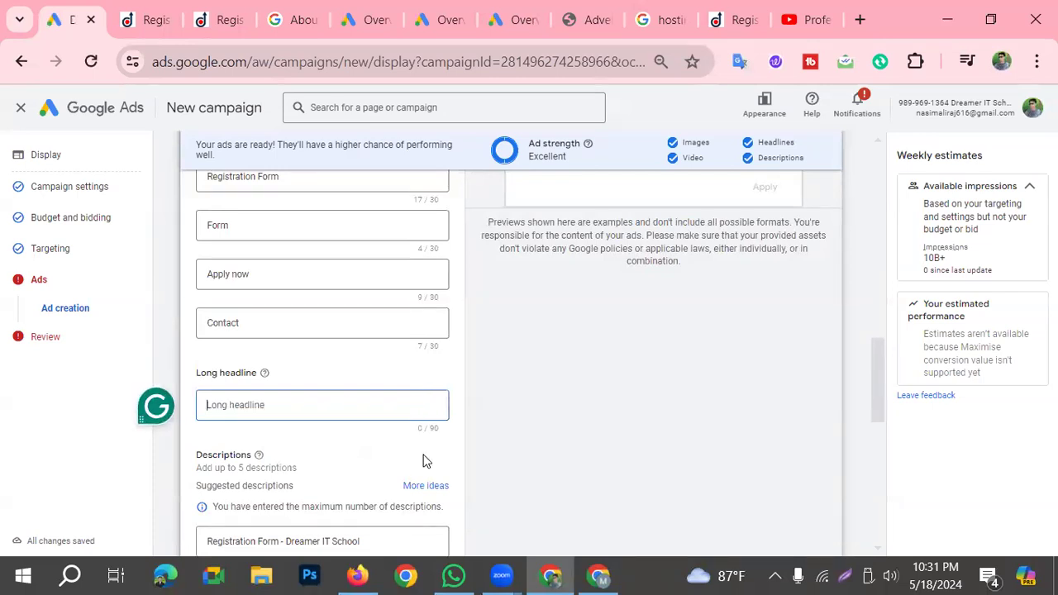
key("ctrl+v")
Step: Continue from the edited ad to the campaign review and check the summary down to the ad group
scroll(331, 469, "down", 6)
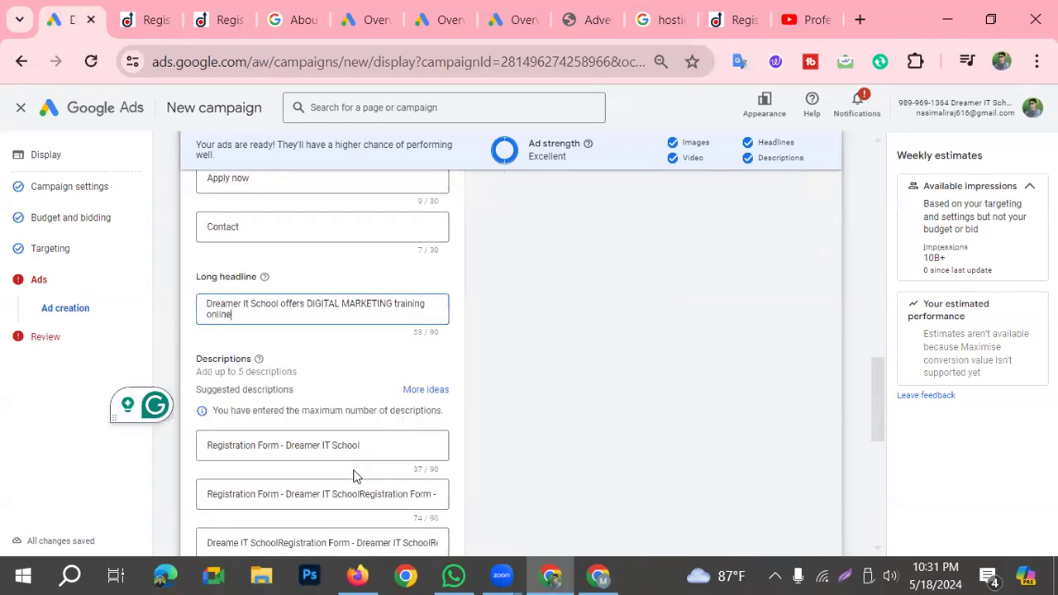
scroll(614, 436, "down", 2)
scroll(615, 442, "up", 7)
scroll(591, 450, "down", 7)
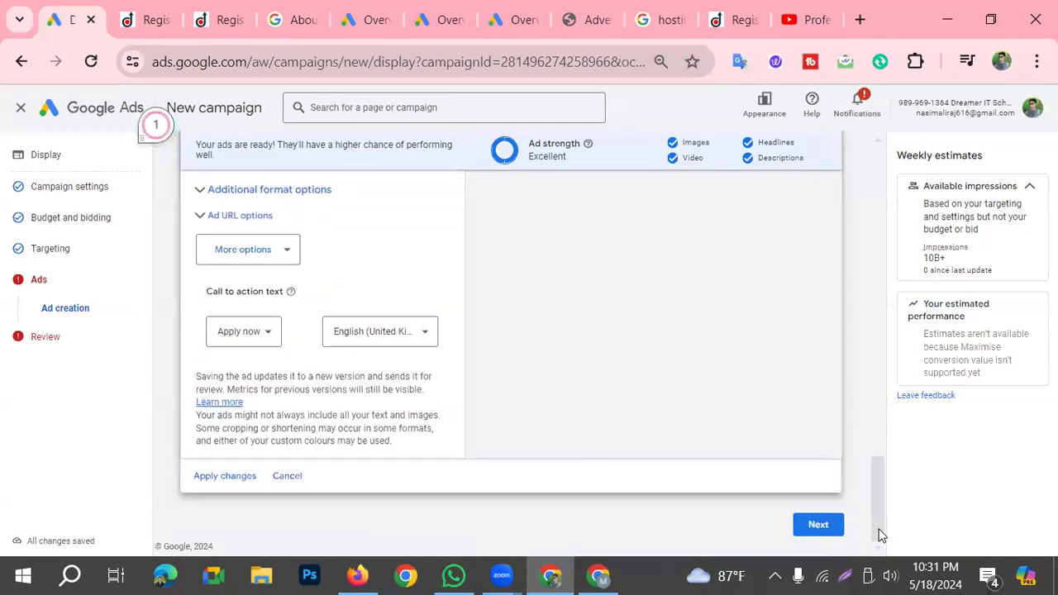
left_click(827, 533)
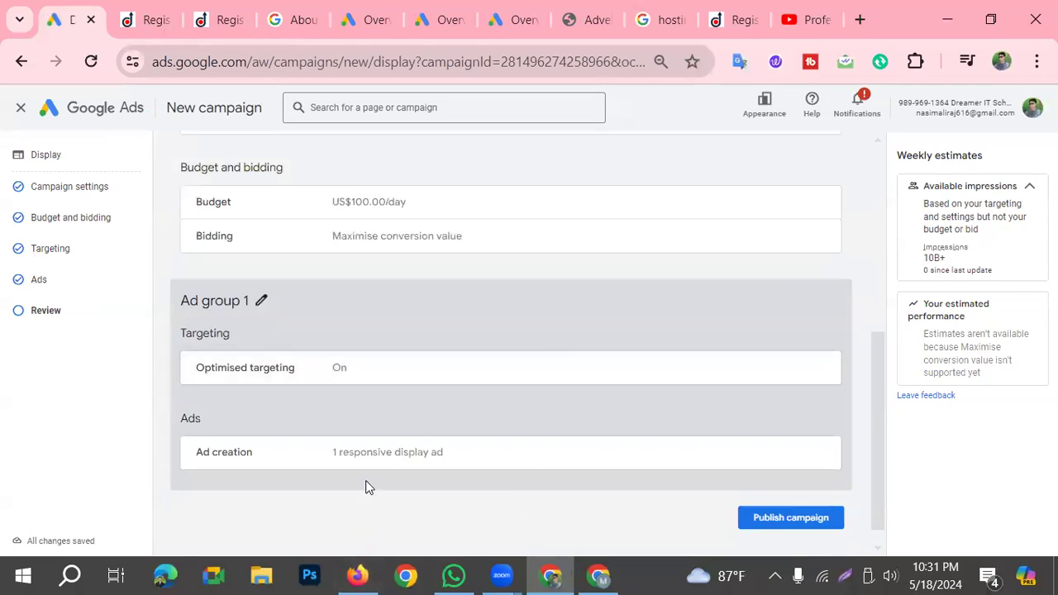
scroll(663, 306, "up", 4)
scroll(665, 309, "down", 4)
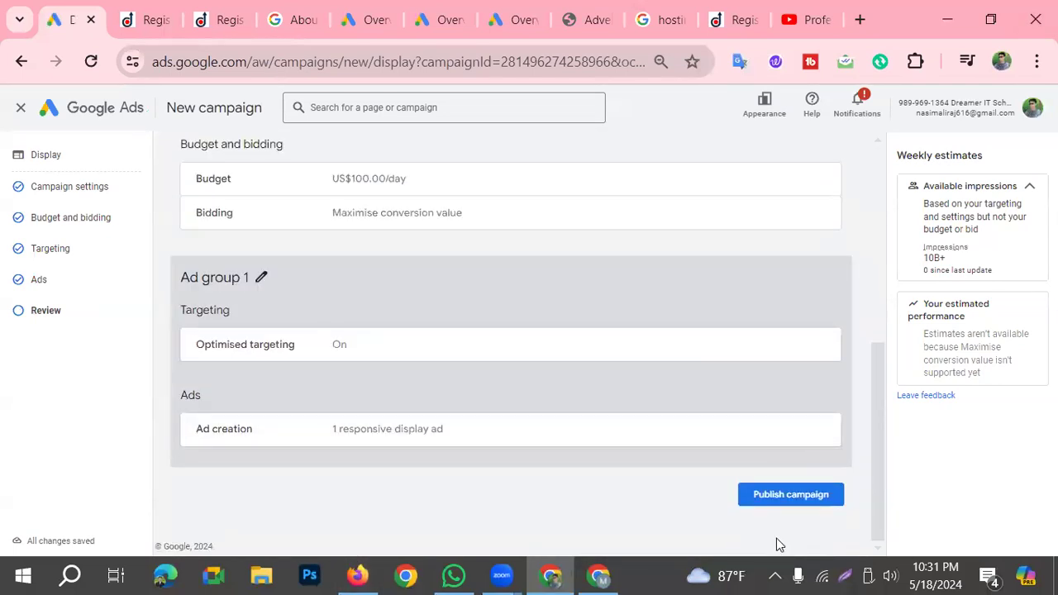